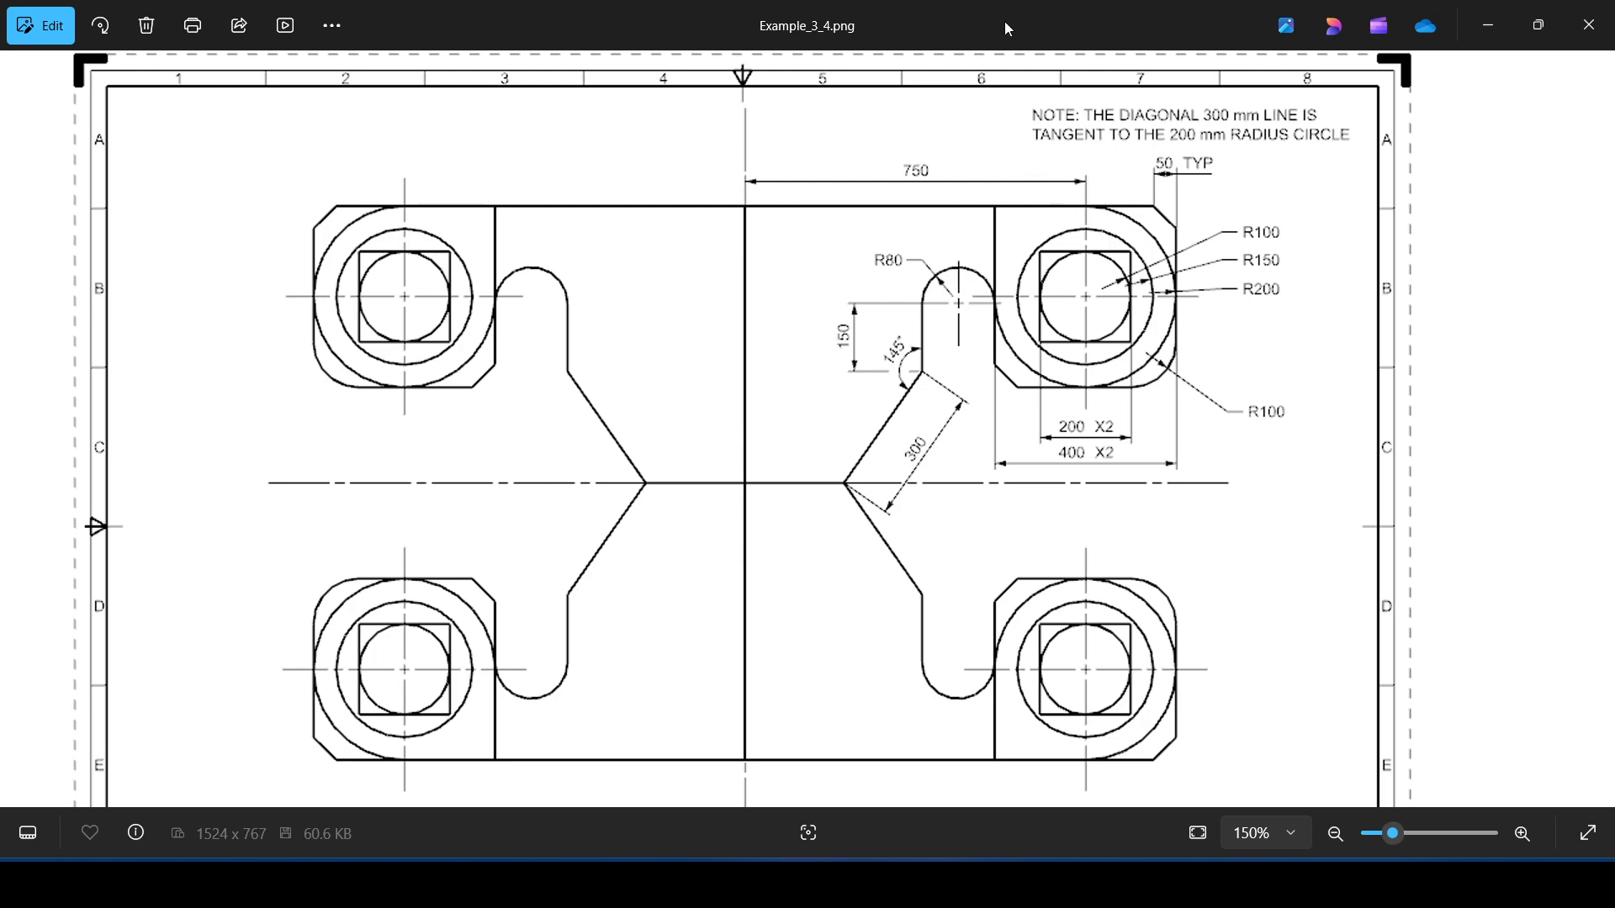
# Save the part file and hide the existing first sketch
pyautogui.moveTo(1005, 23); pyautogui.dragTo(1614, 257)
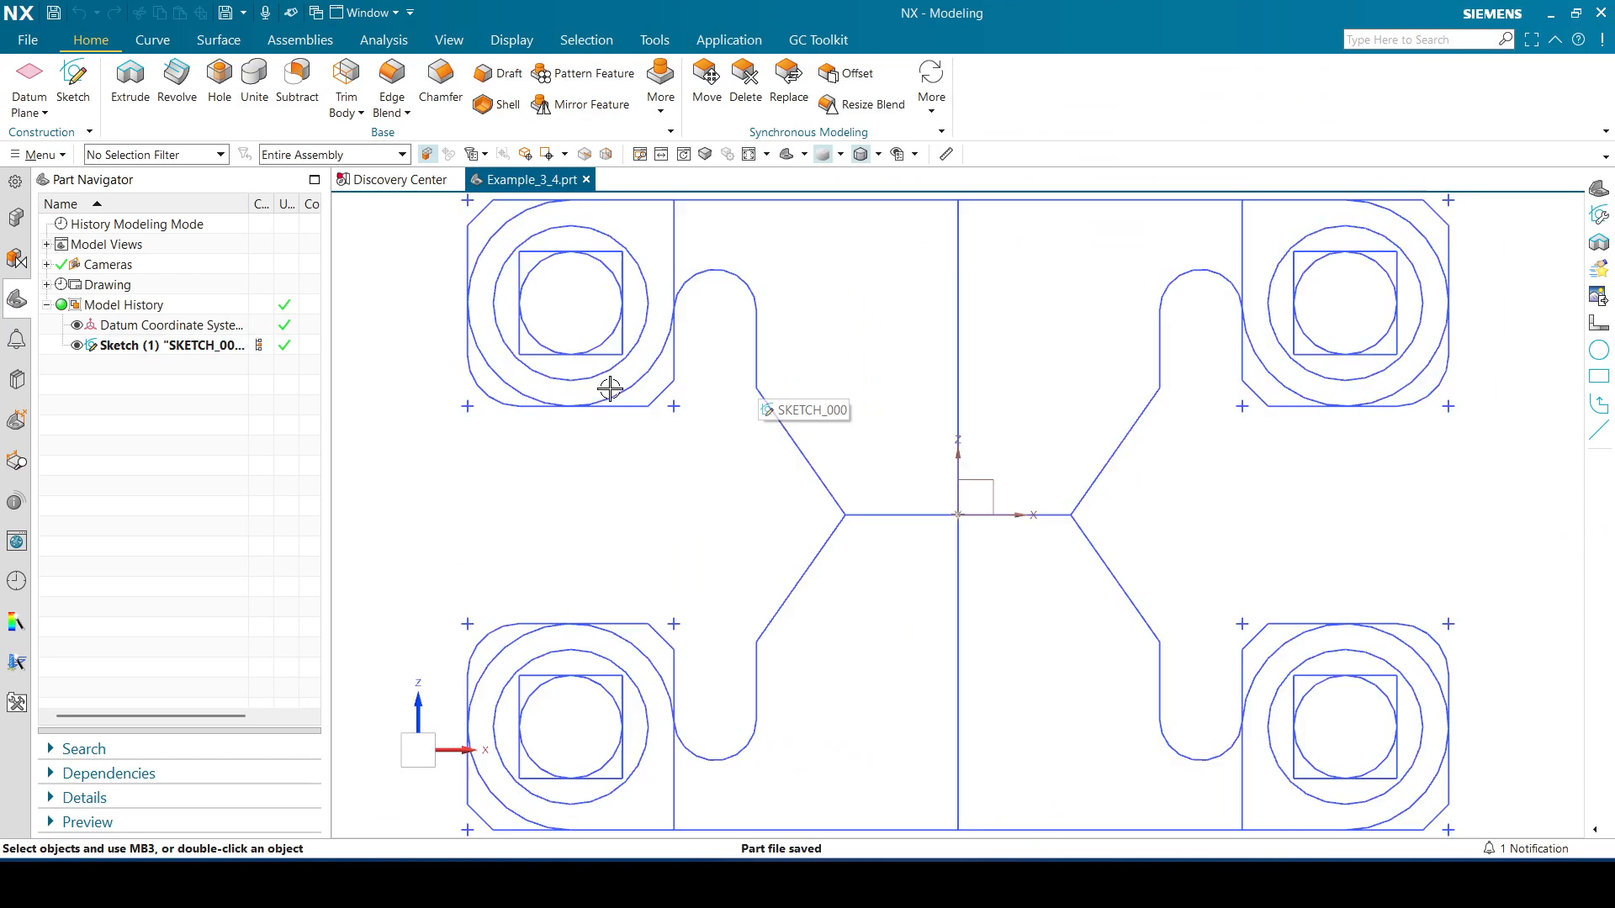
pyautogui.hotkey('ctrl', 's')
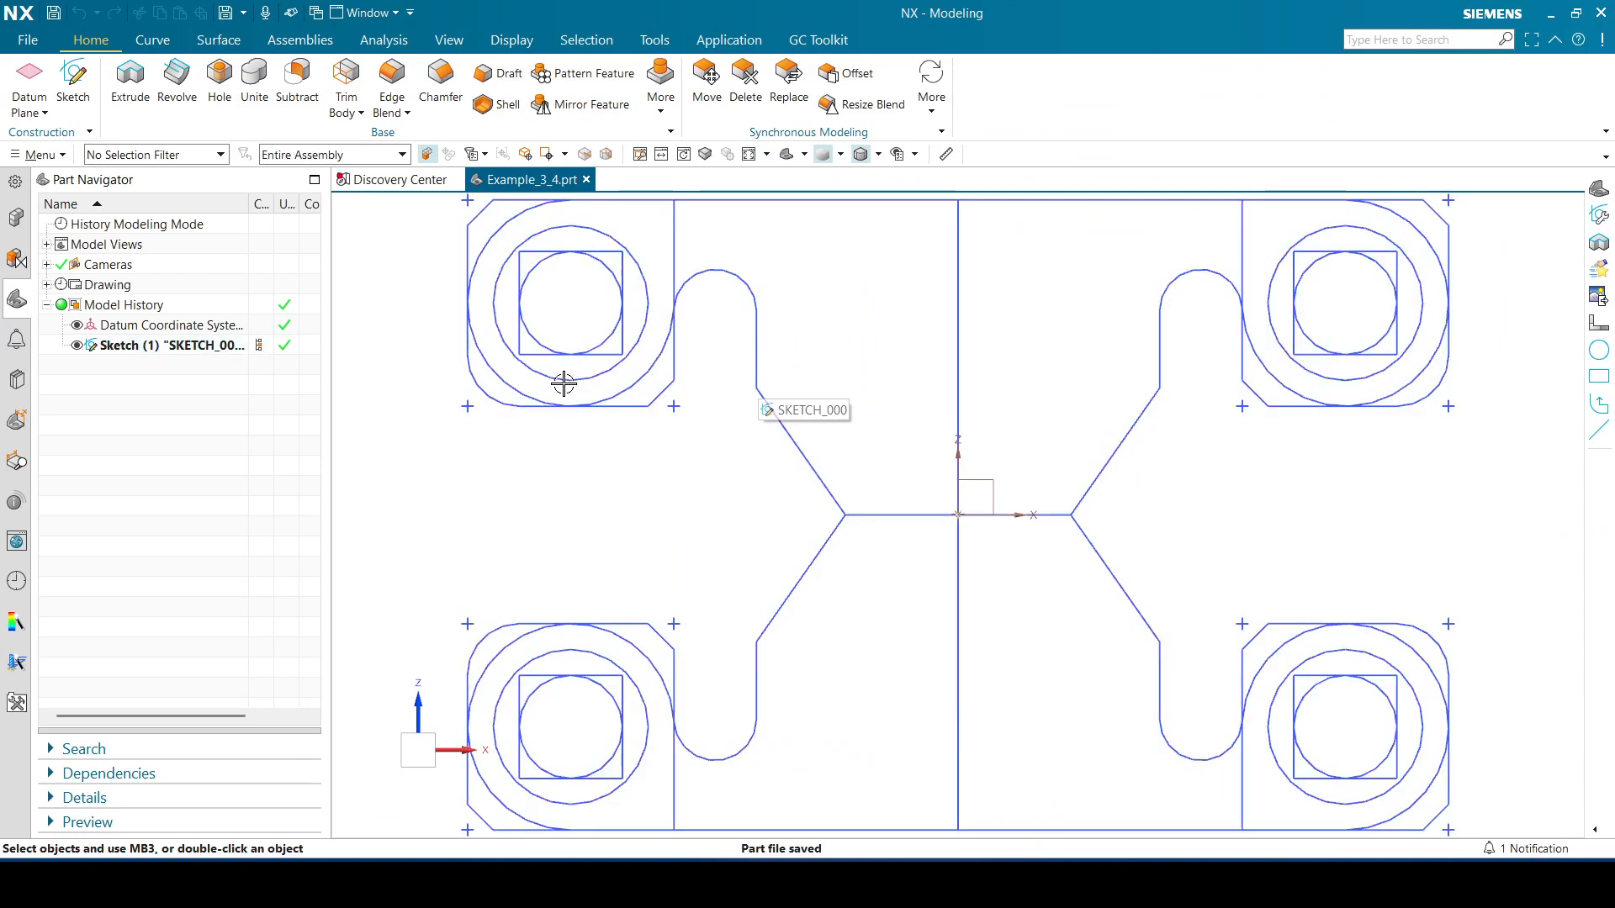
pyautogui.click(77, 345)
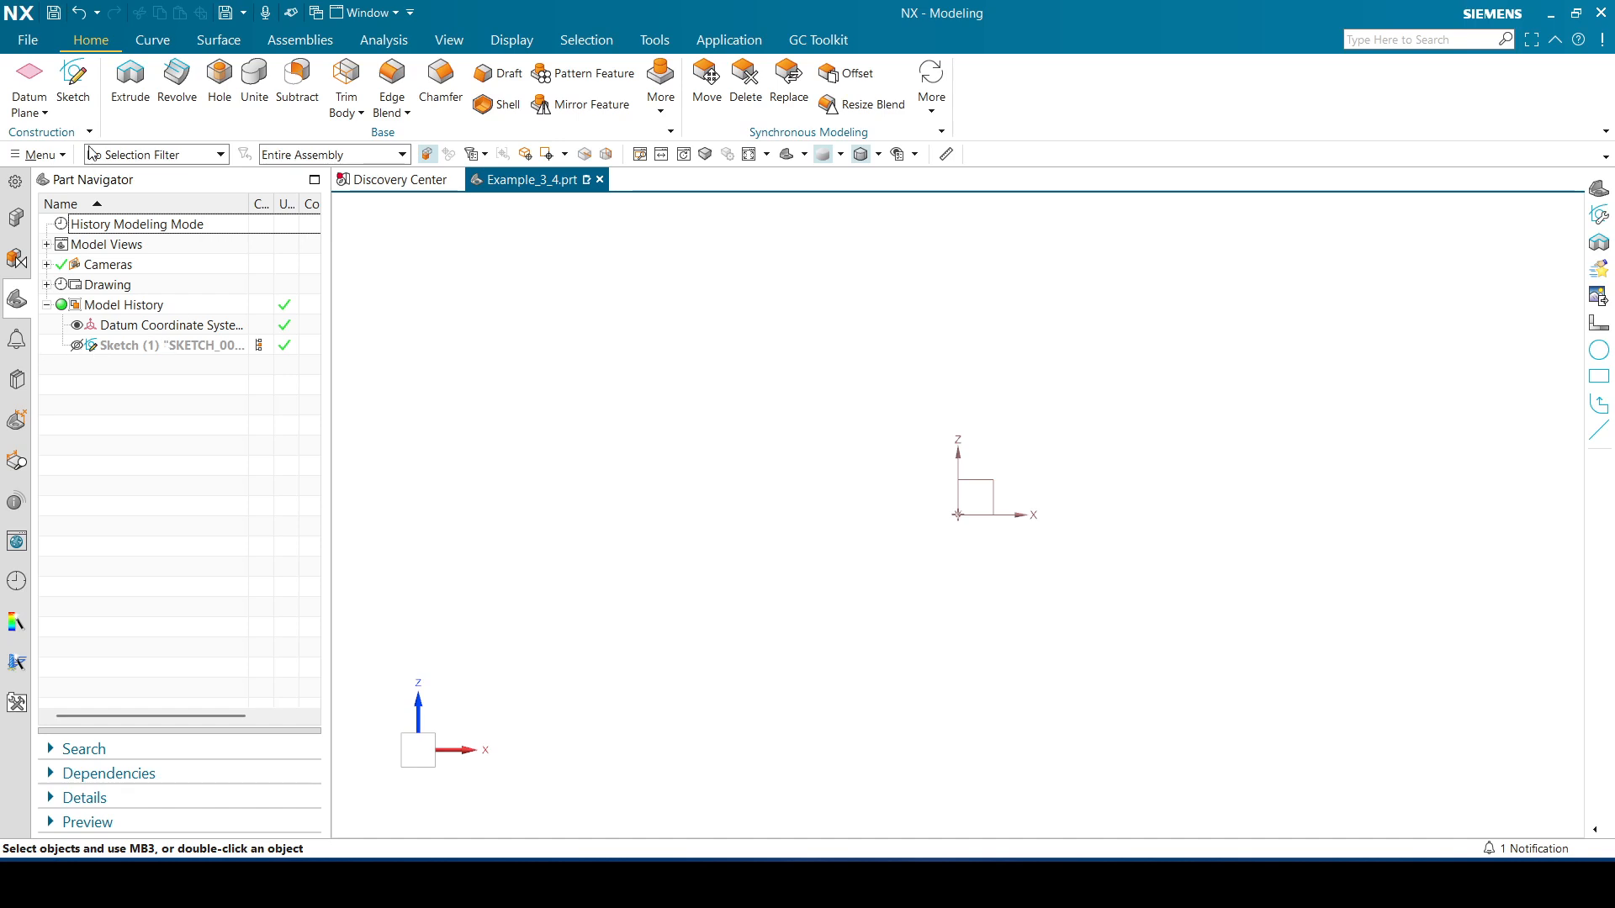
# Start a new sketch on the XZ datum plane
pyautogui.click(785, 154)
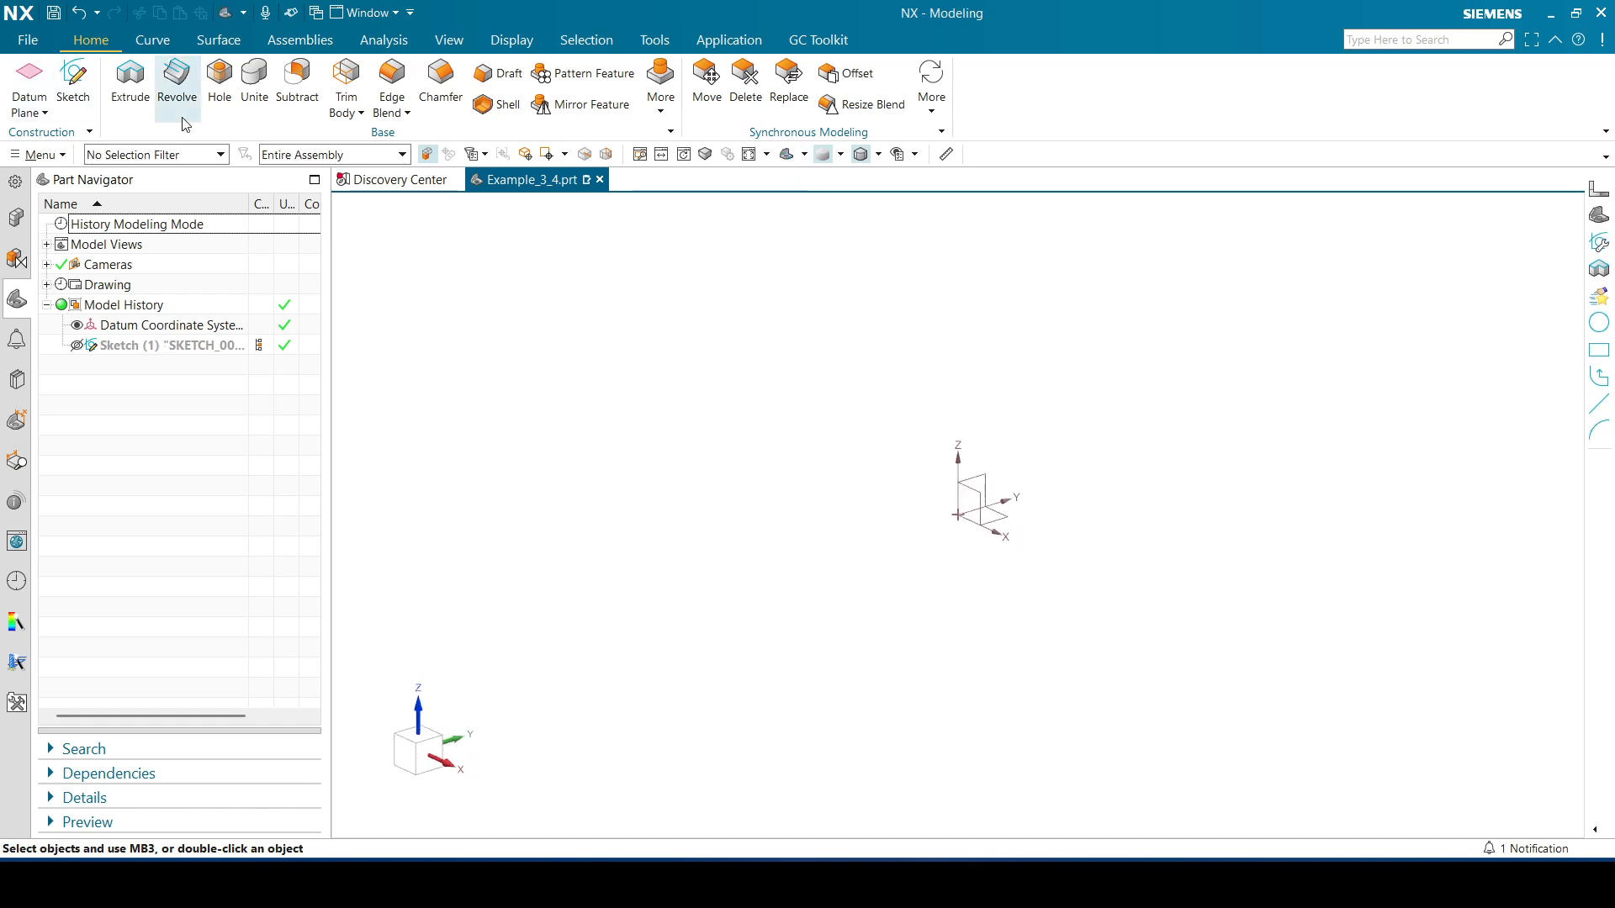
pyautogui.click(74, 80)
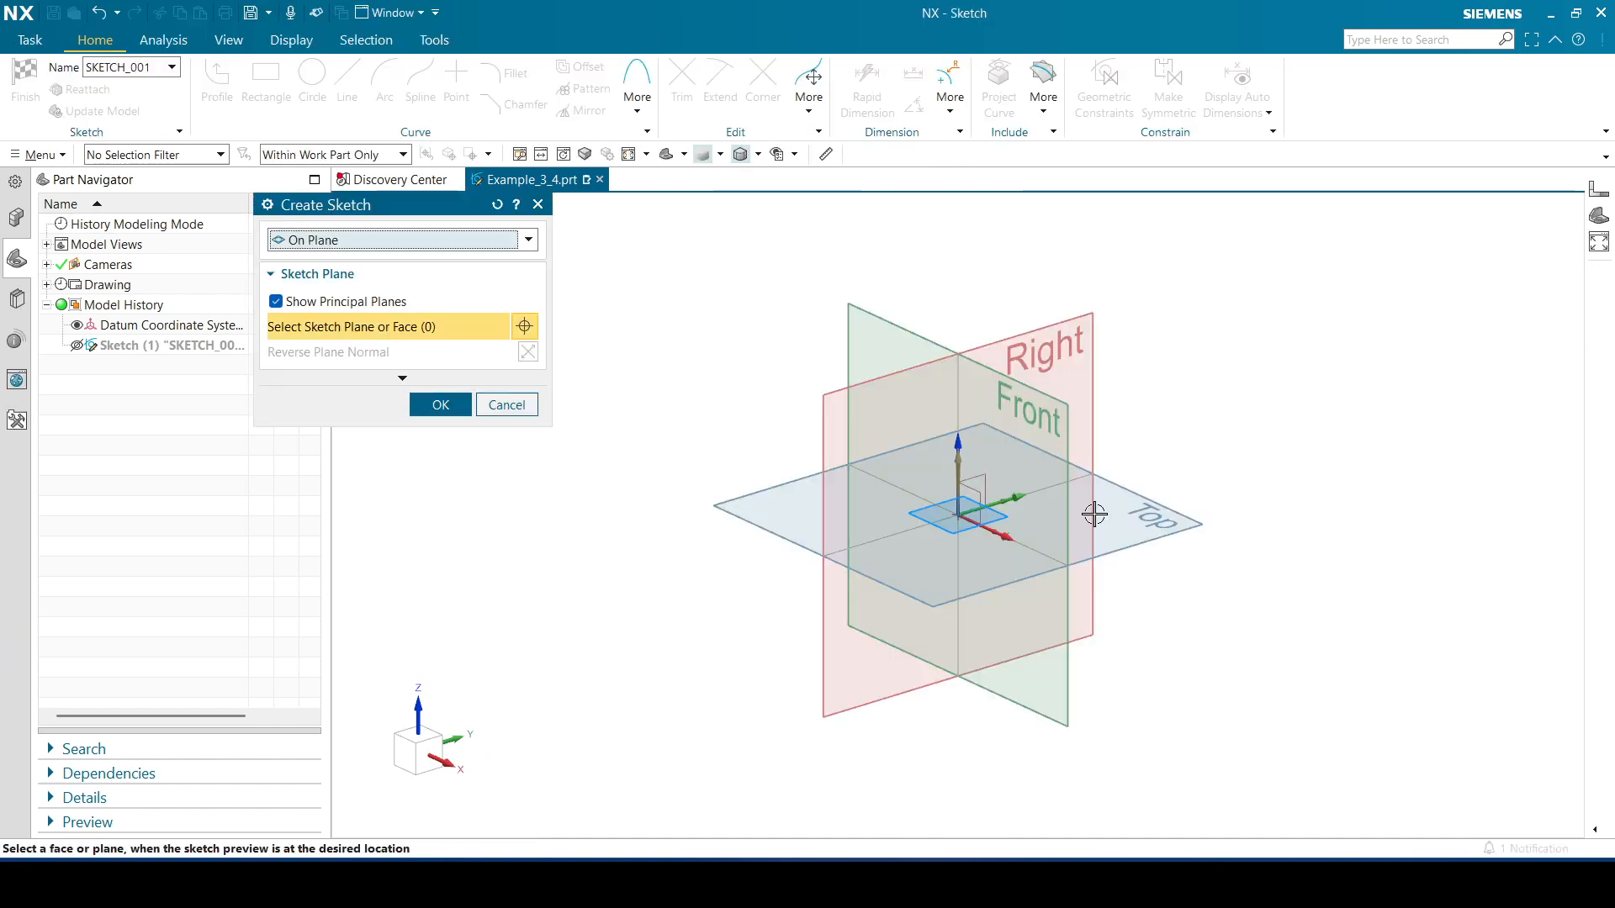
pyautogui.click(975, 498)
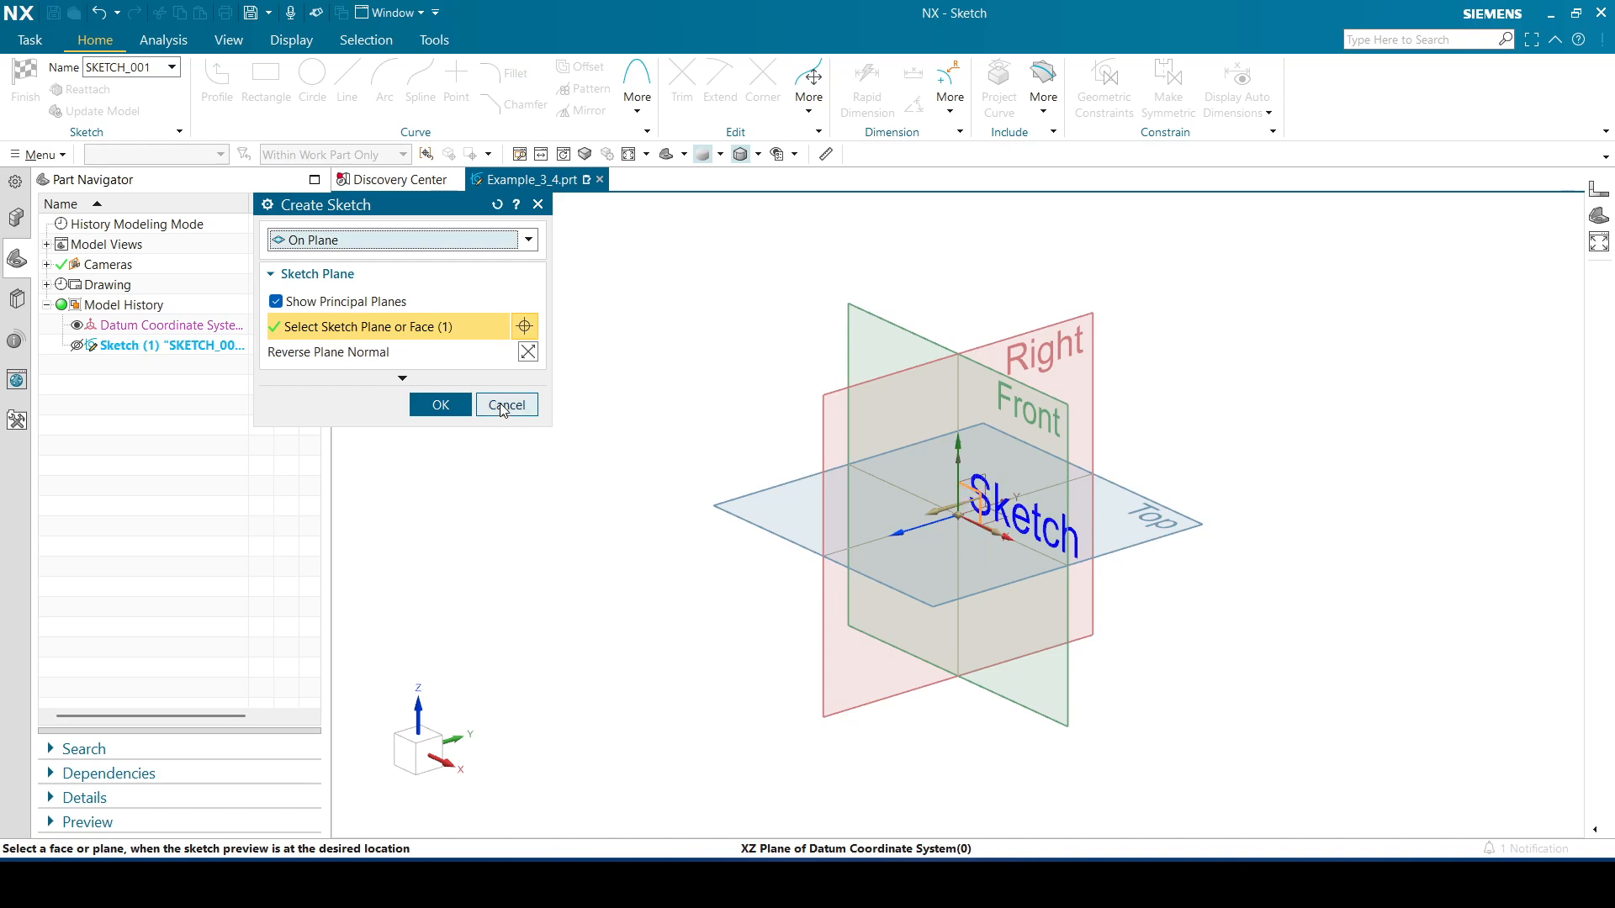
pyautogui.click(441, 404)
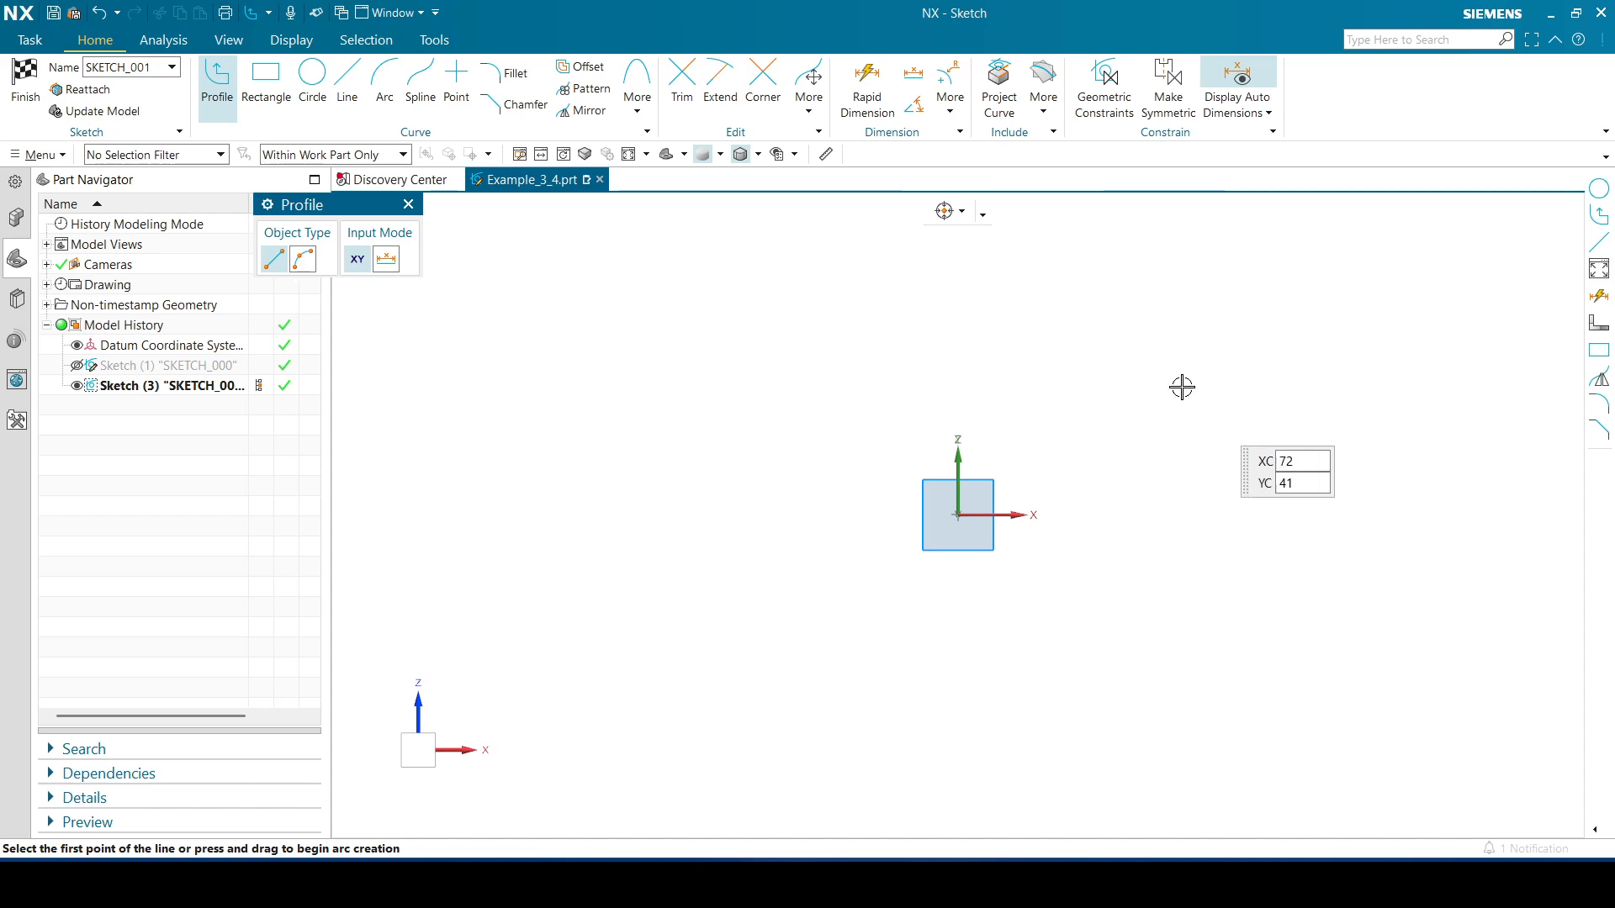
# Examine the reference drawing of the part for its dimensions
pyautogui.moveTo(1613, 269); pyautogui.dragTo(881, 142)
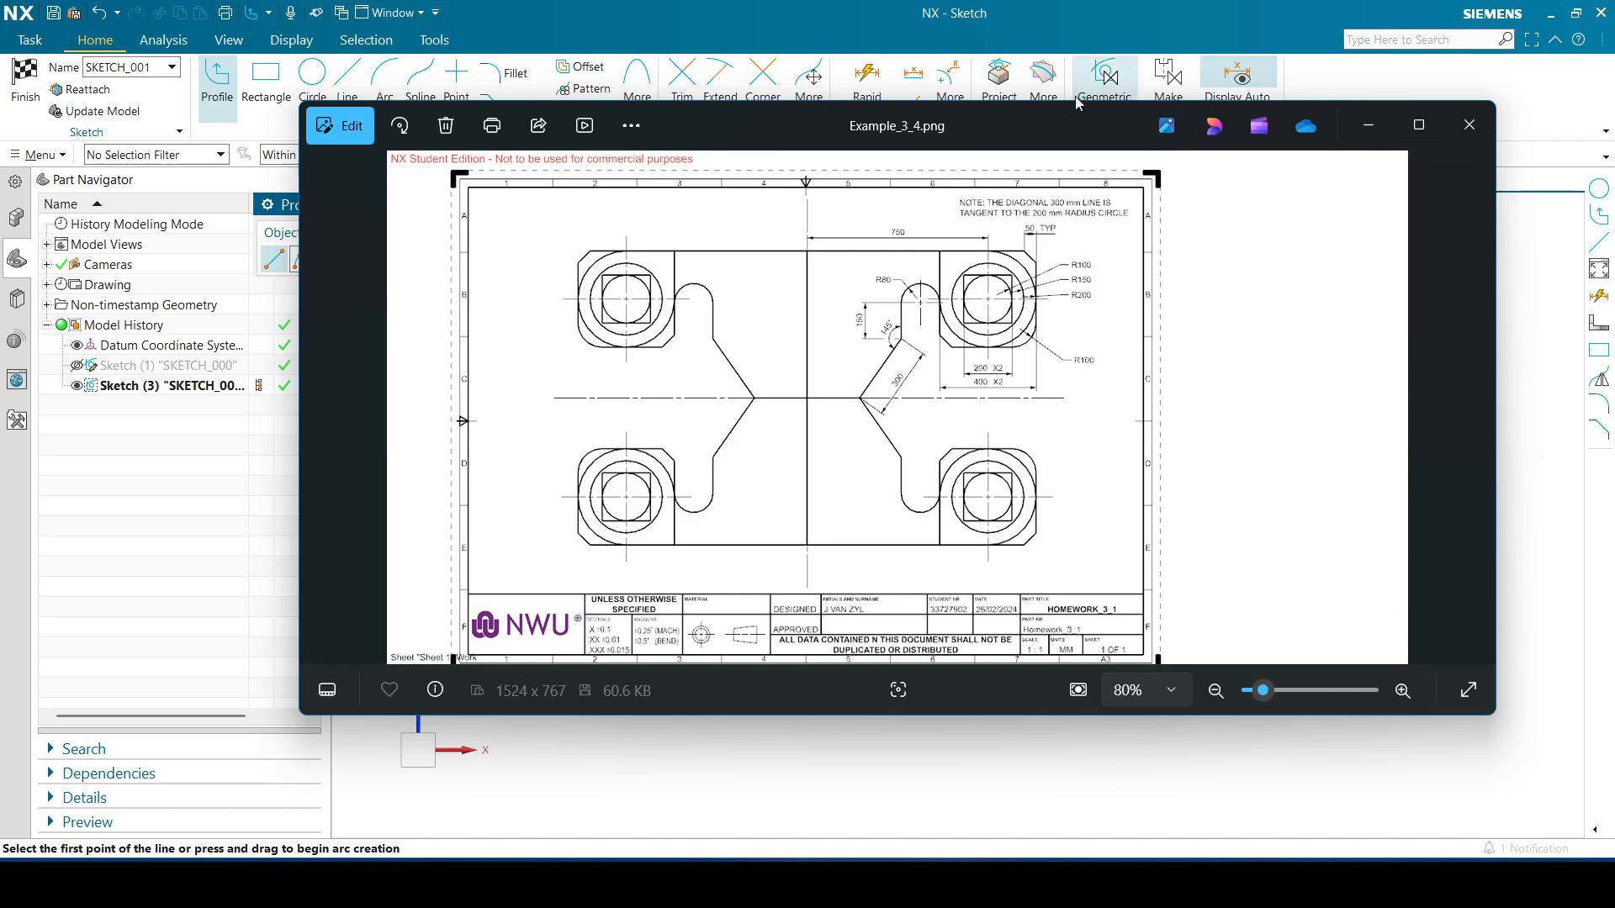
pyautogui.moveTo(1037, 121); pyautogui.dragTo(1614, 319)
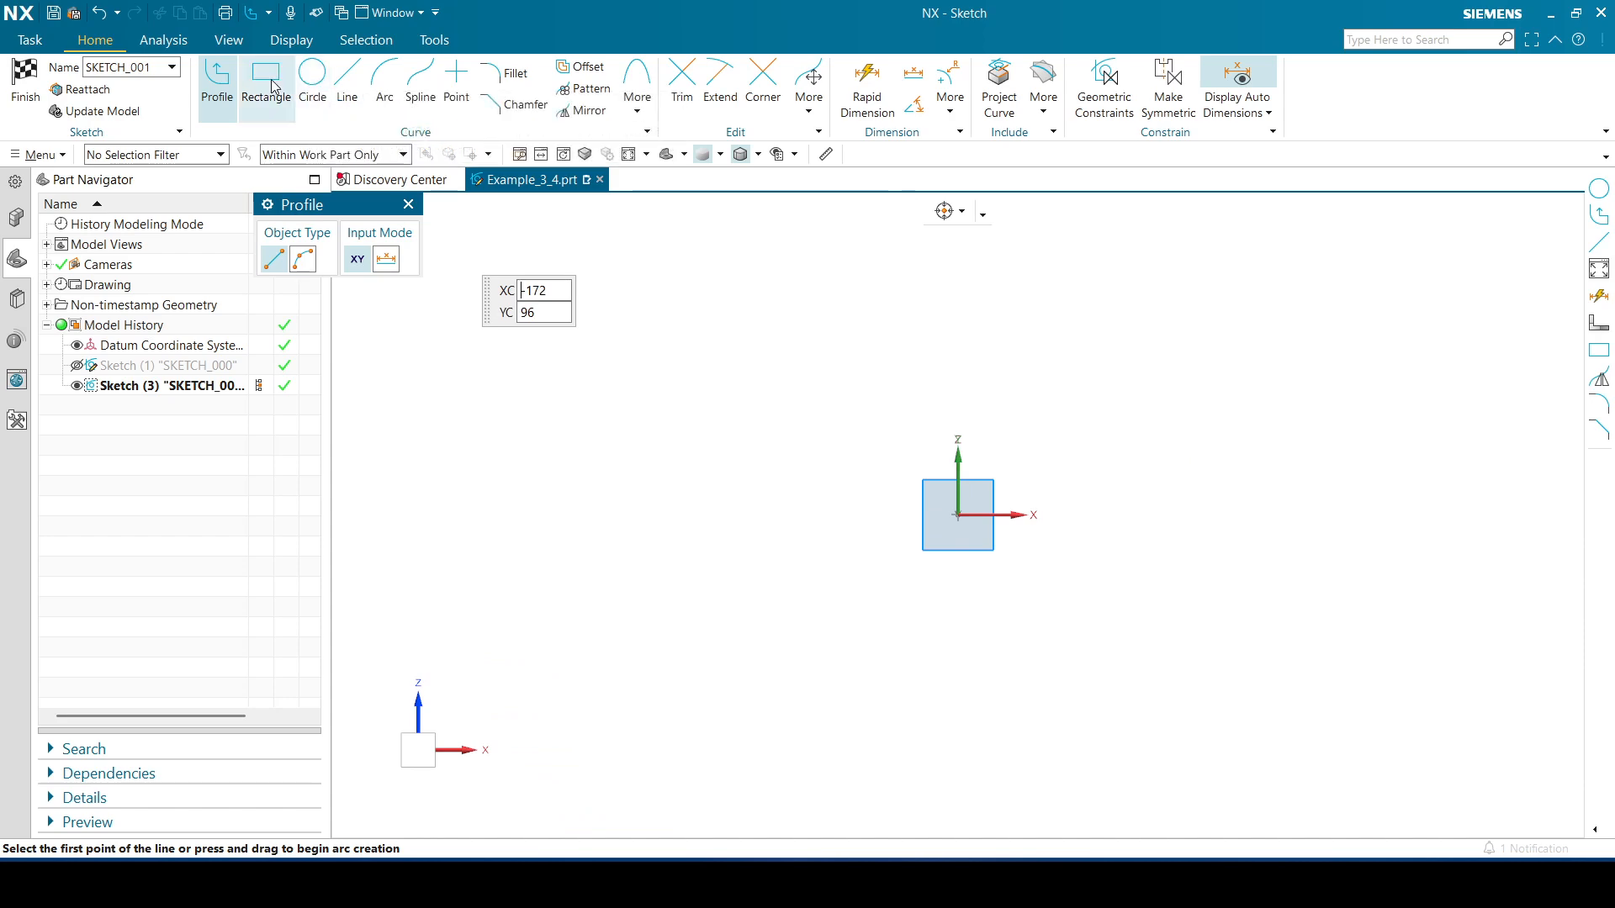
pyautogui.press('r')
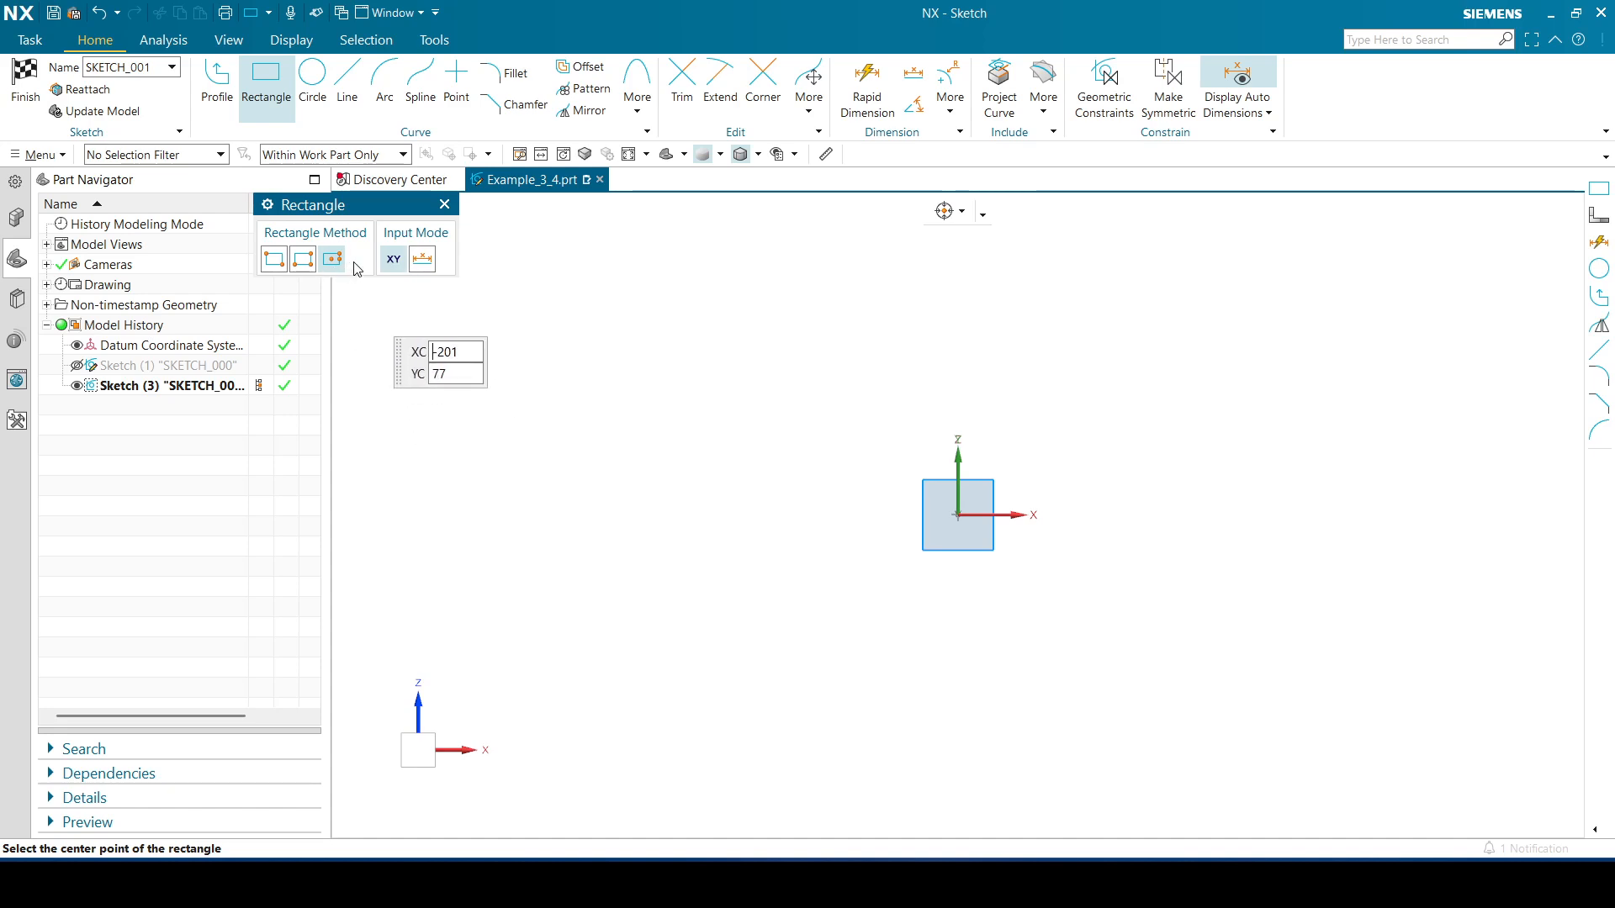
pyautogui.click(959, 513)
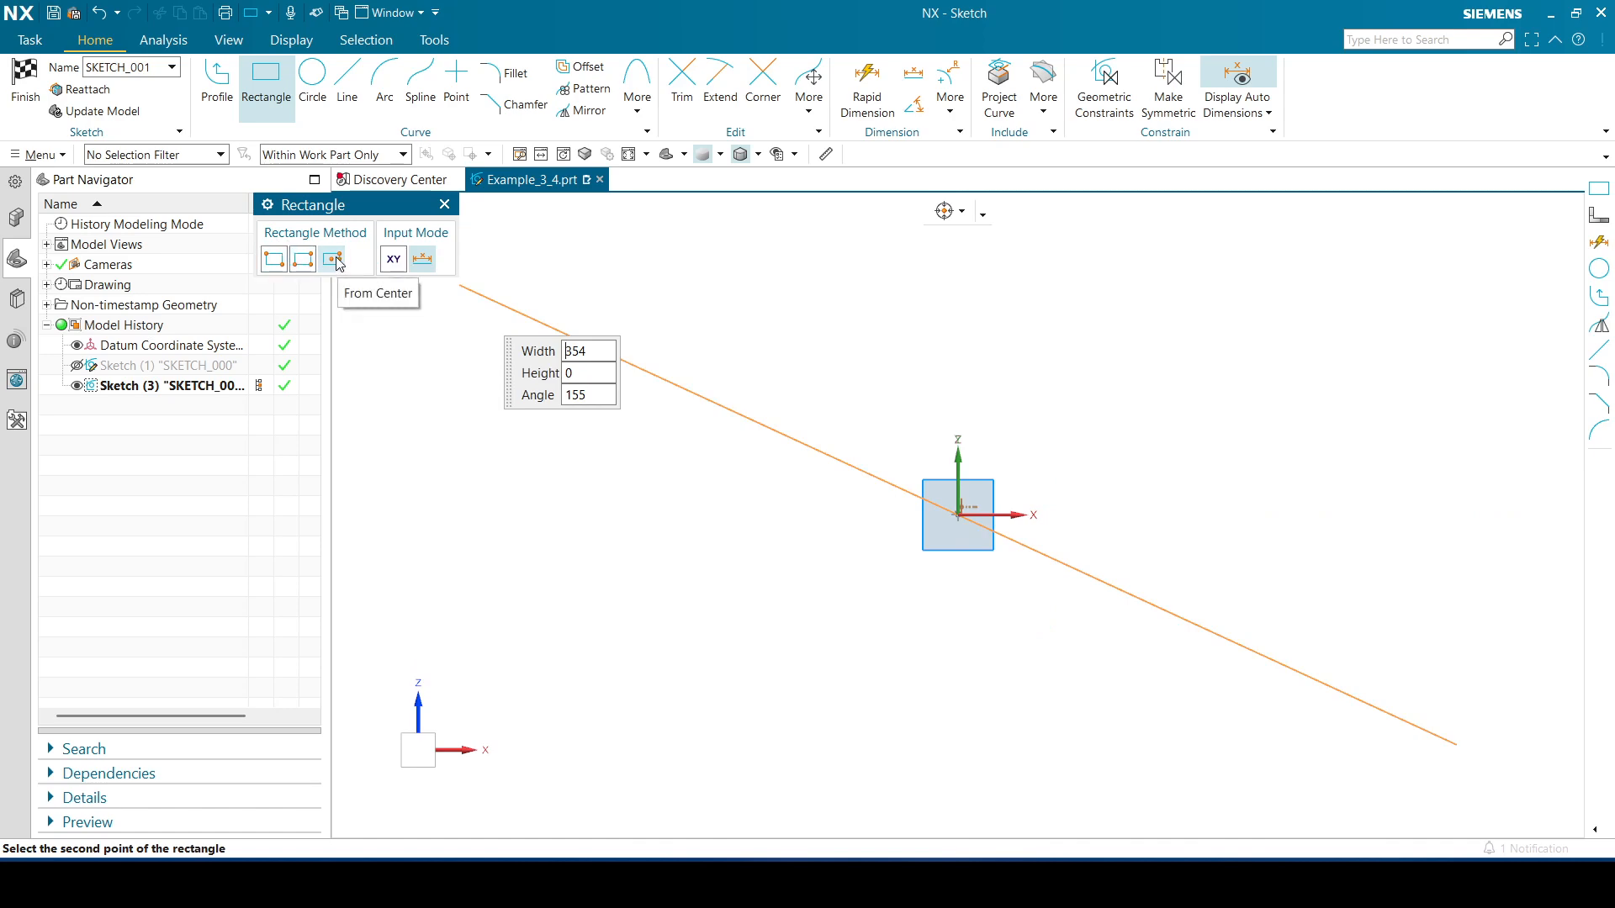
pyautogui.click(445, 206)
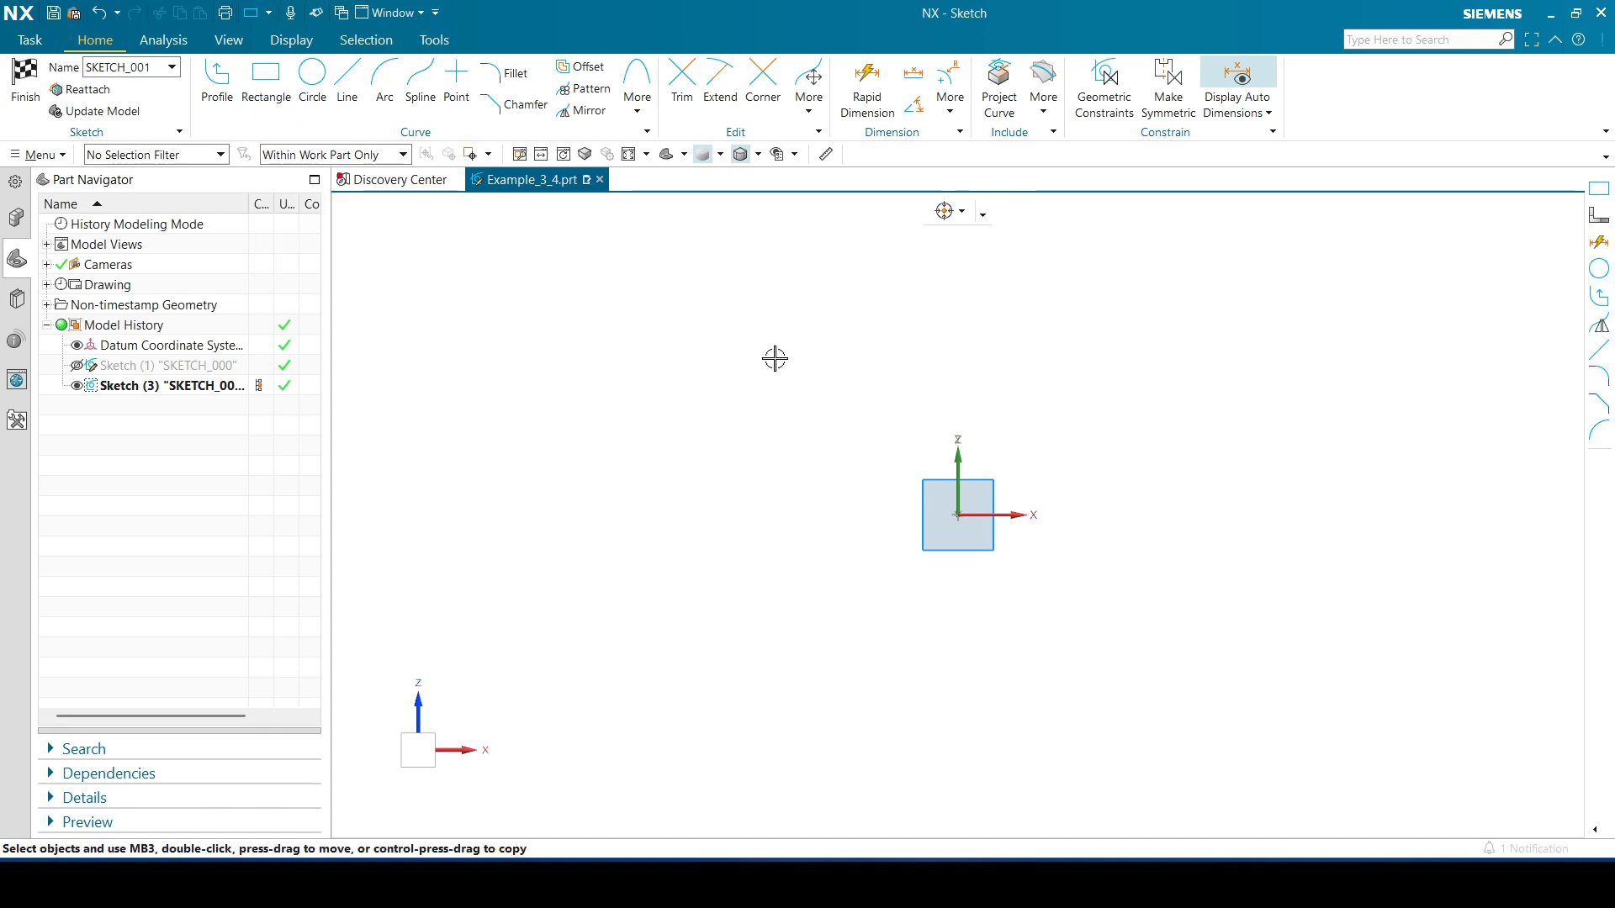
# Draw a two-corner rectangle about 42 by 38 above and to the right of the sketch origin
pyautogui.moveTo(1175, 386)
pyautogui.keyDown('shift'); pyautogui.mouseDown(button='middle')
pyautogui.moveTo(1099, 457)
pyautogui.moveTo(1027, 479)
pyautogui.mouseUp(button='middle'); pyautogui.keyUp('shift')
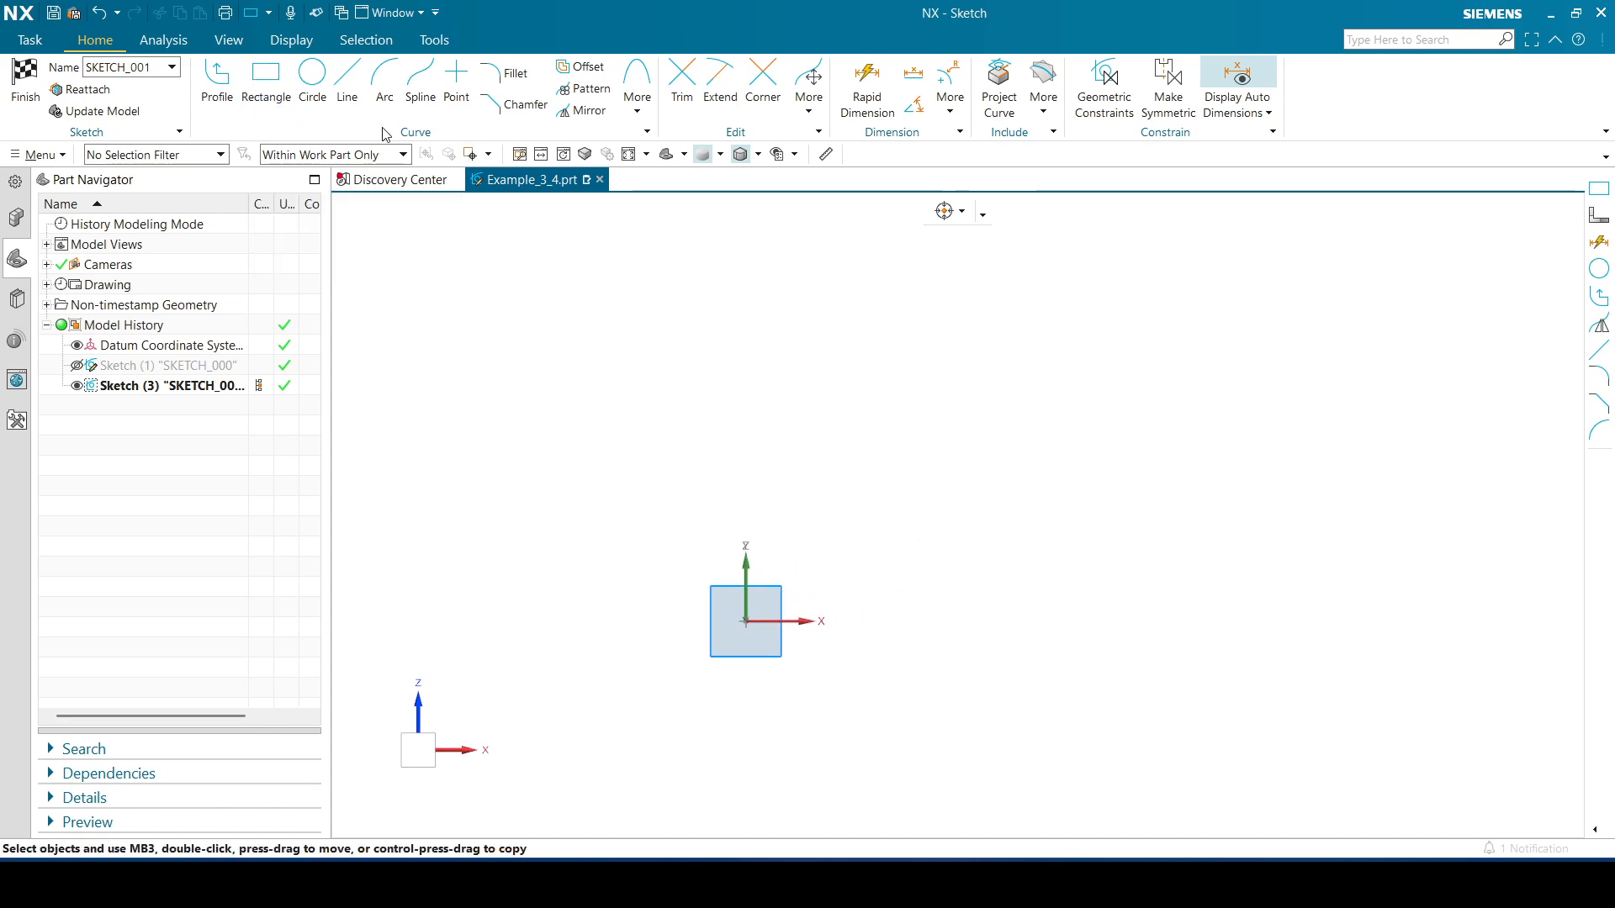
pyautogui.click(265, 74)
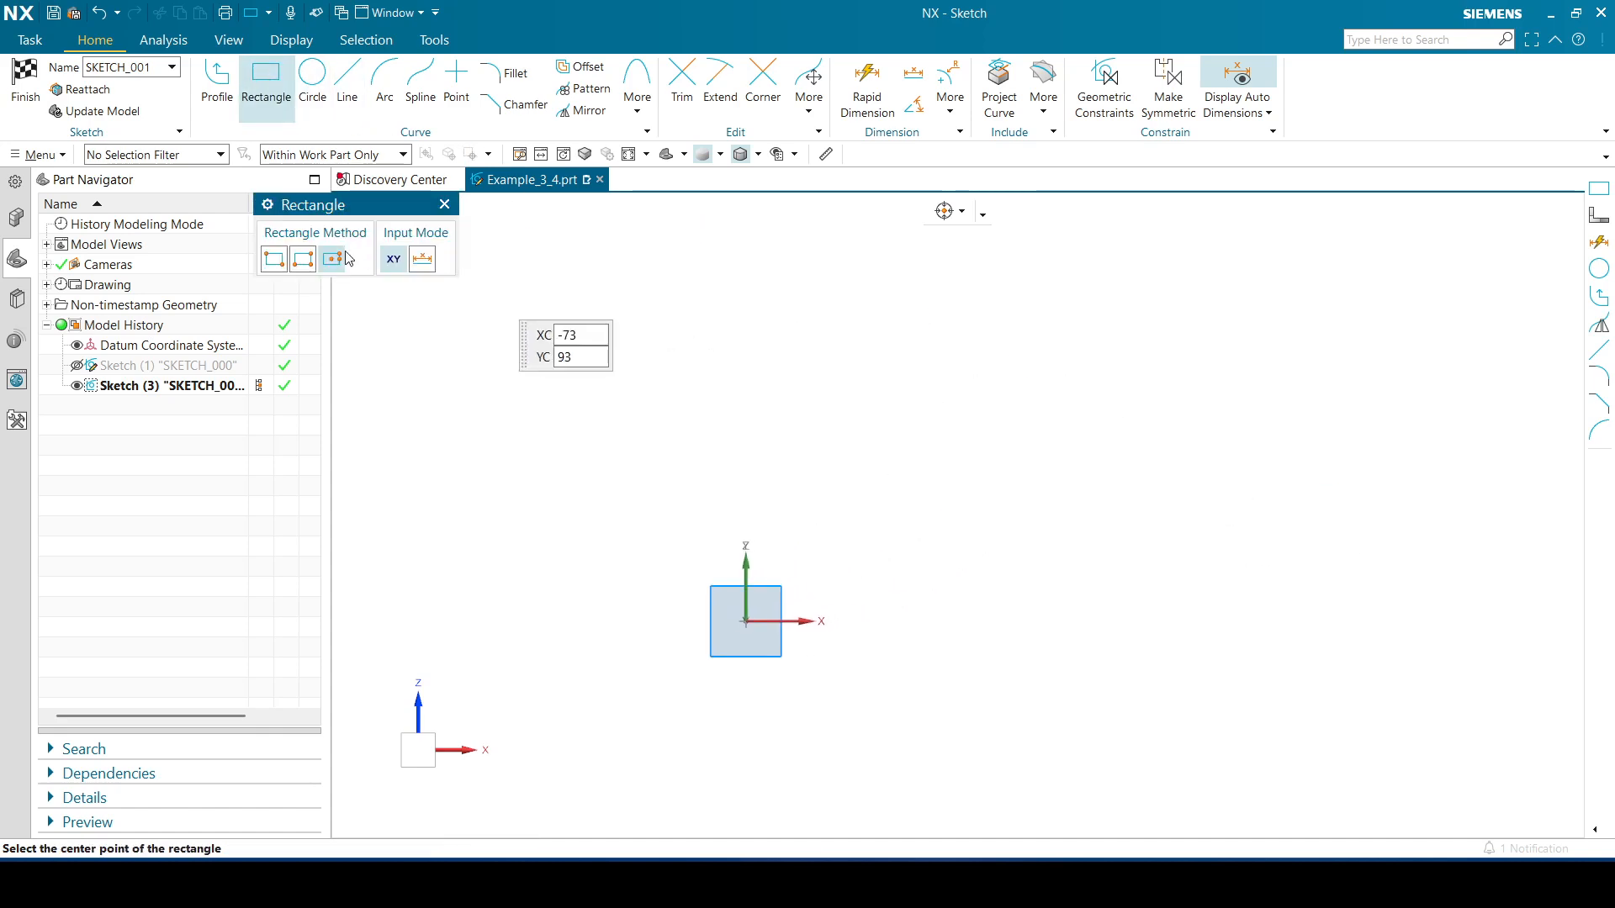
pyautogui.click(274, 259)
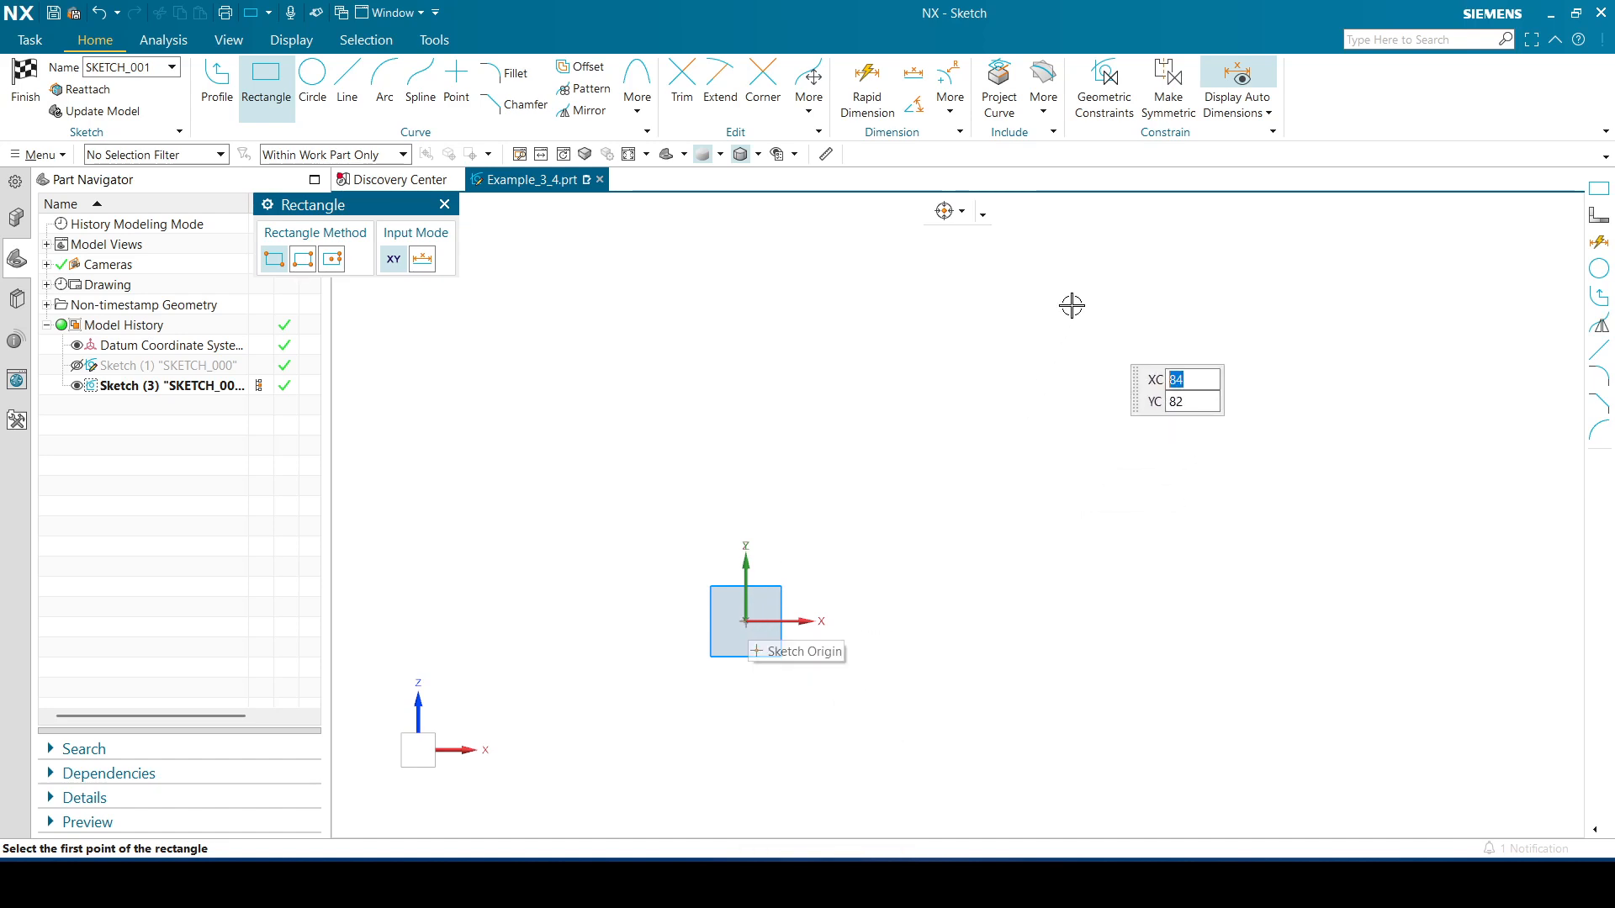
pyautogui.click(1090, 282)
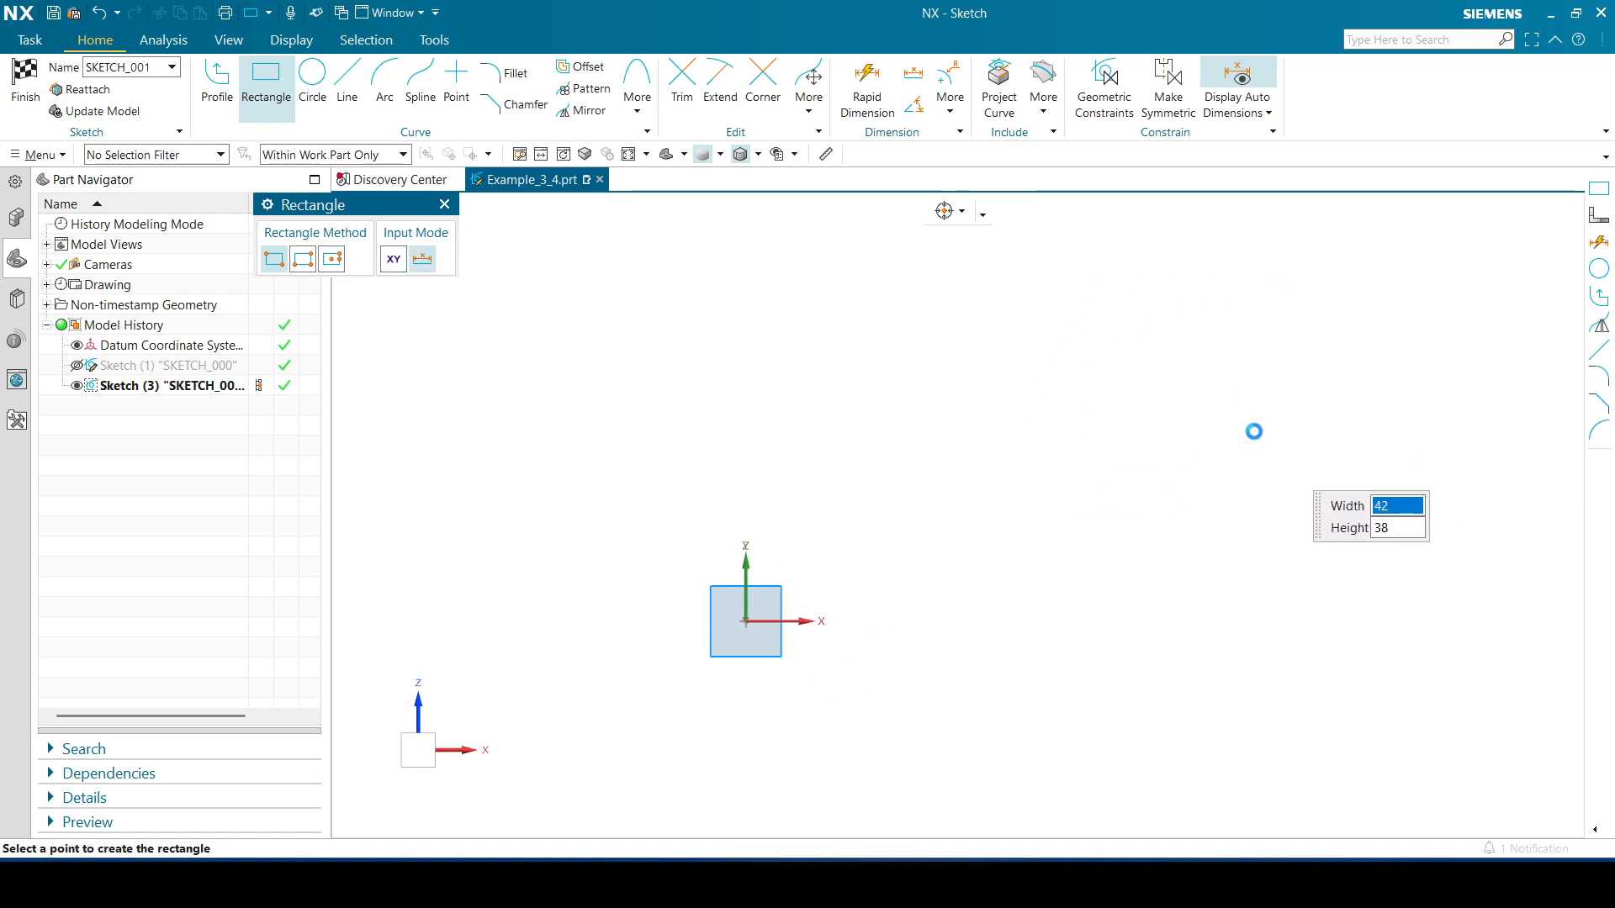
pyautogui.click(1253, 430)
pyautogui.press('Escape')
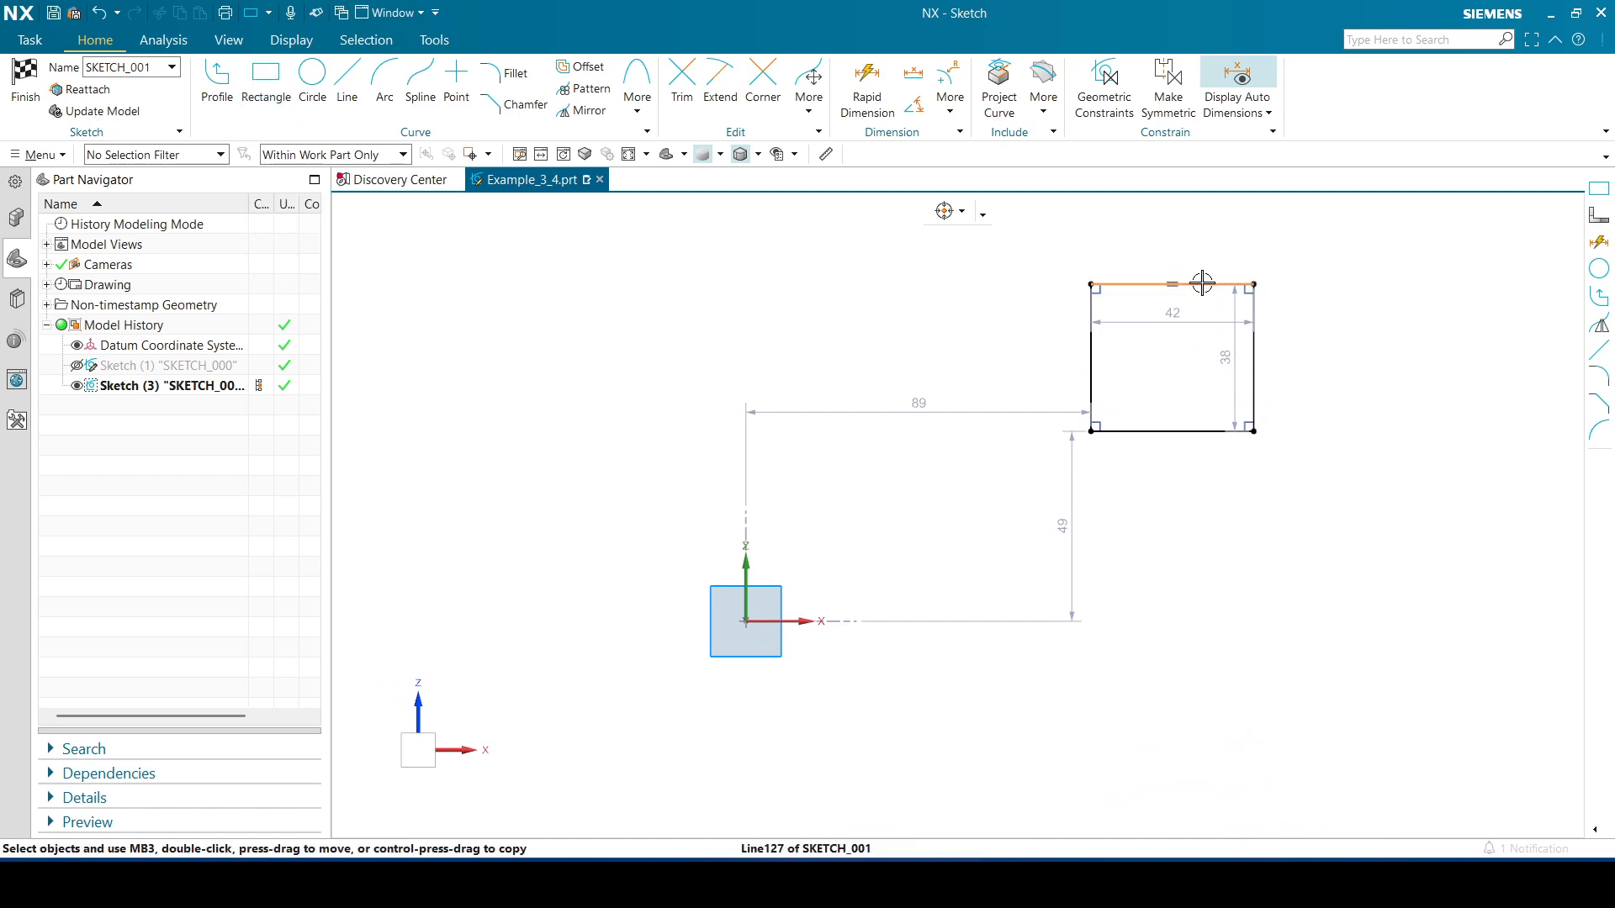
# Constrain the rectangle's top and right edges to equal length
pyautogui.click(1201, 283)
pyautogui.click(1253, 308)
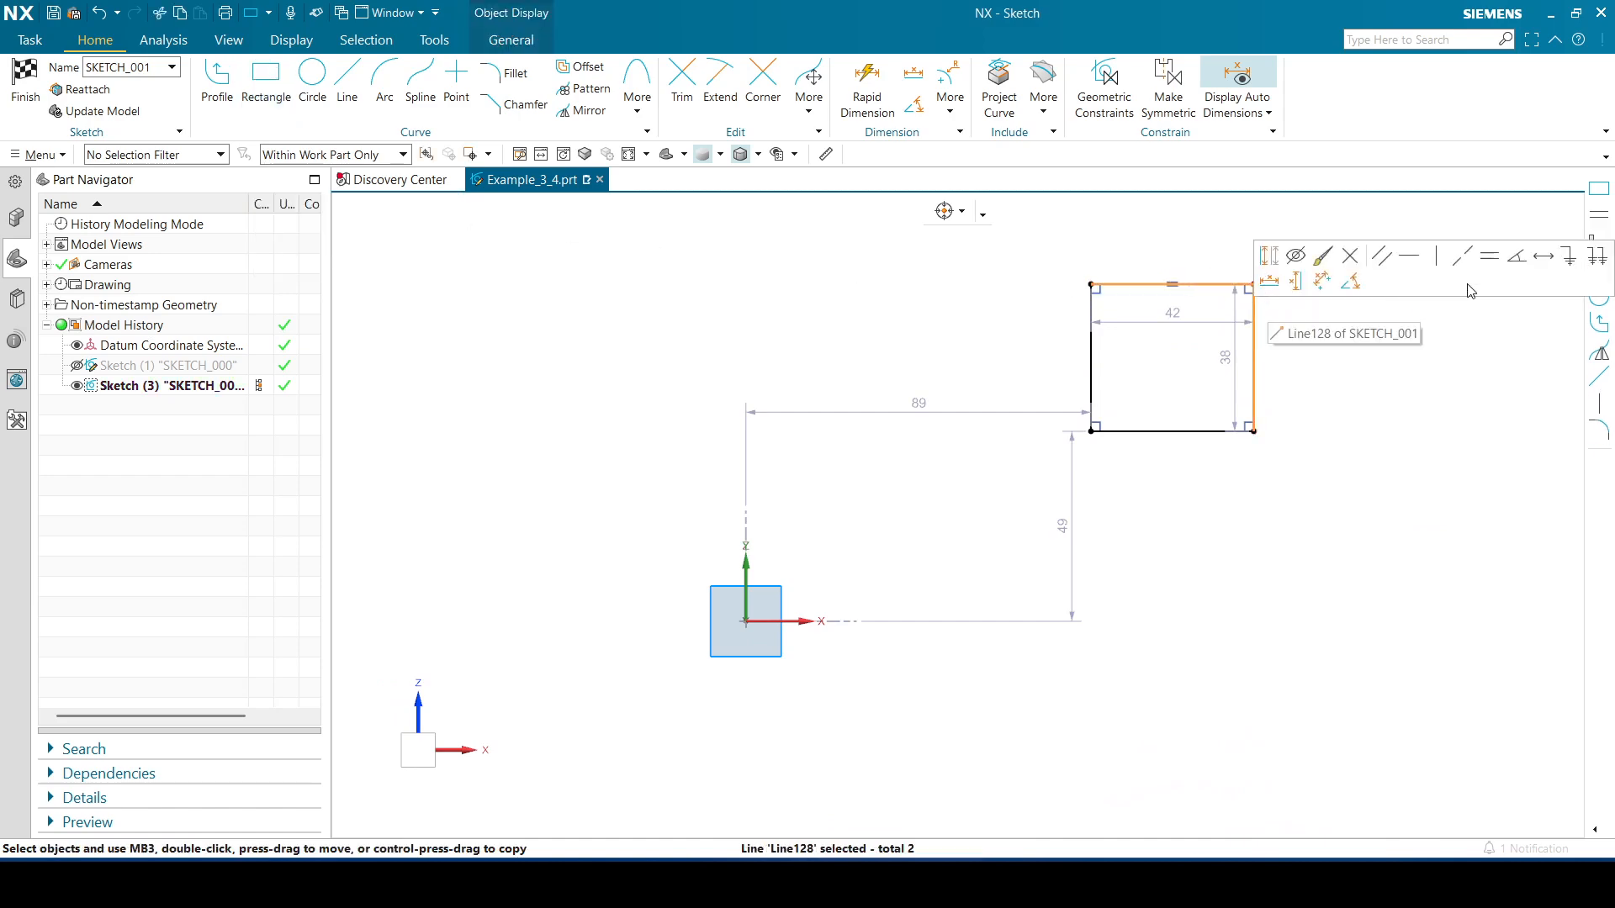
pyautogui.click(1488, 255)
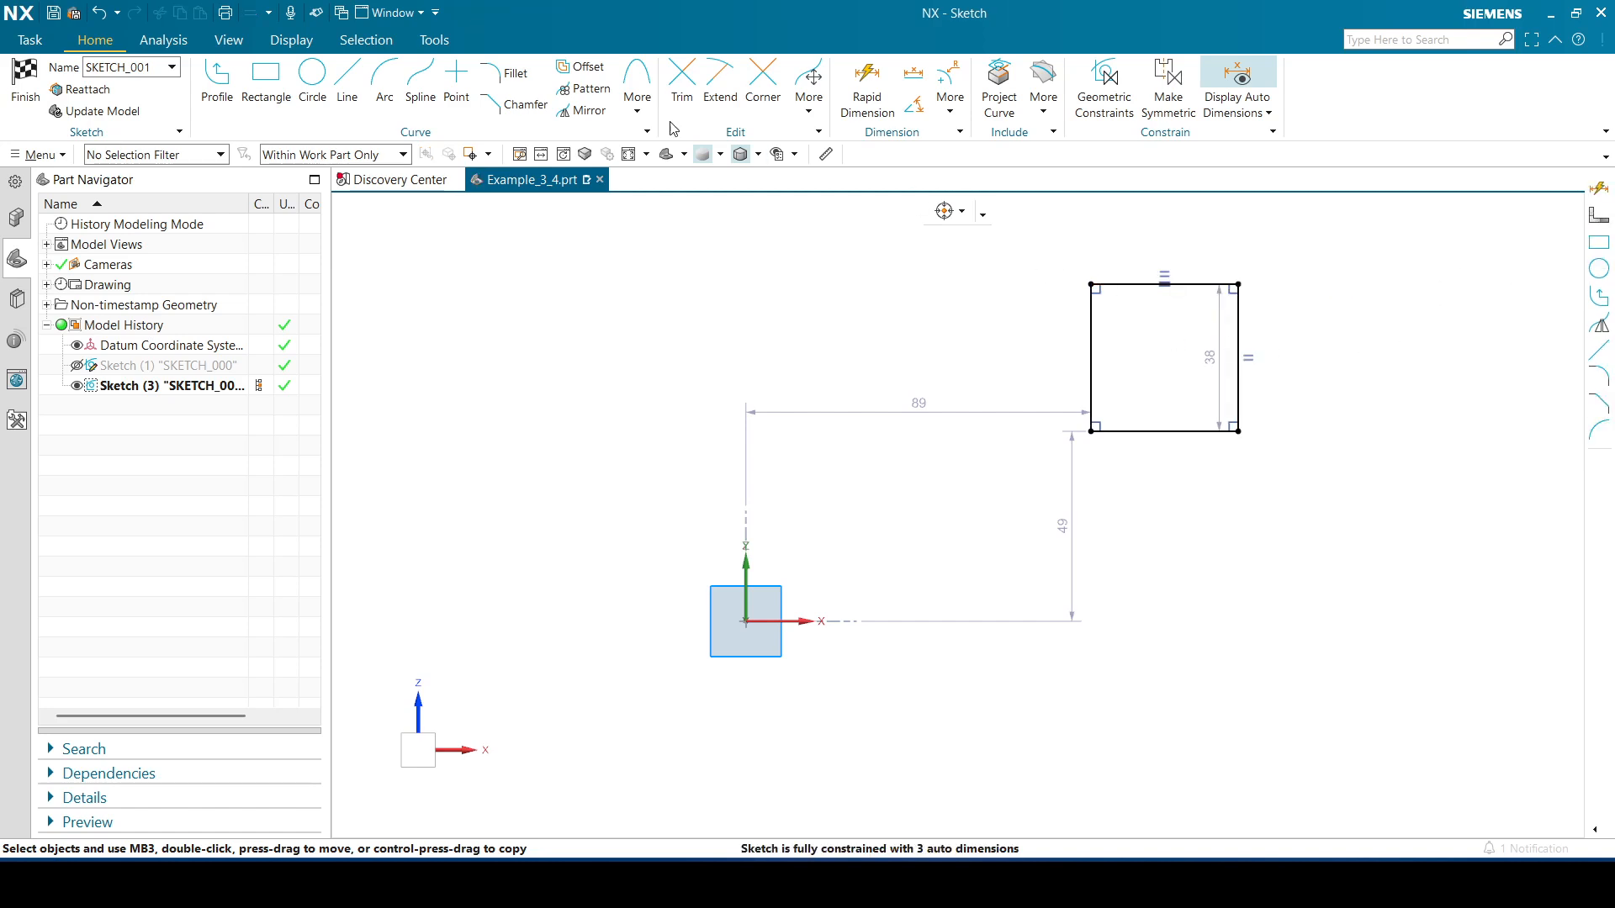
# Dimension the square's bottom edge to 200 and place the dimension below the square
pyautogui.click(867, 88)
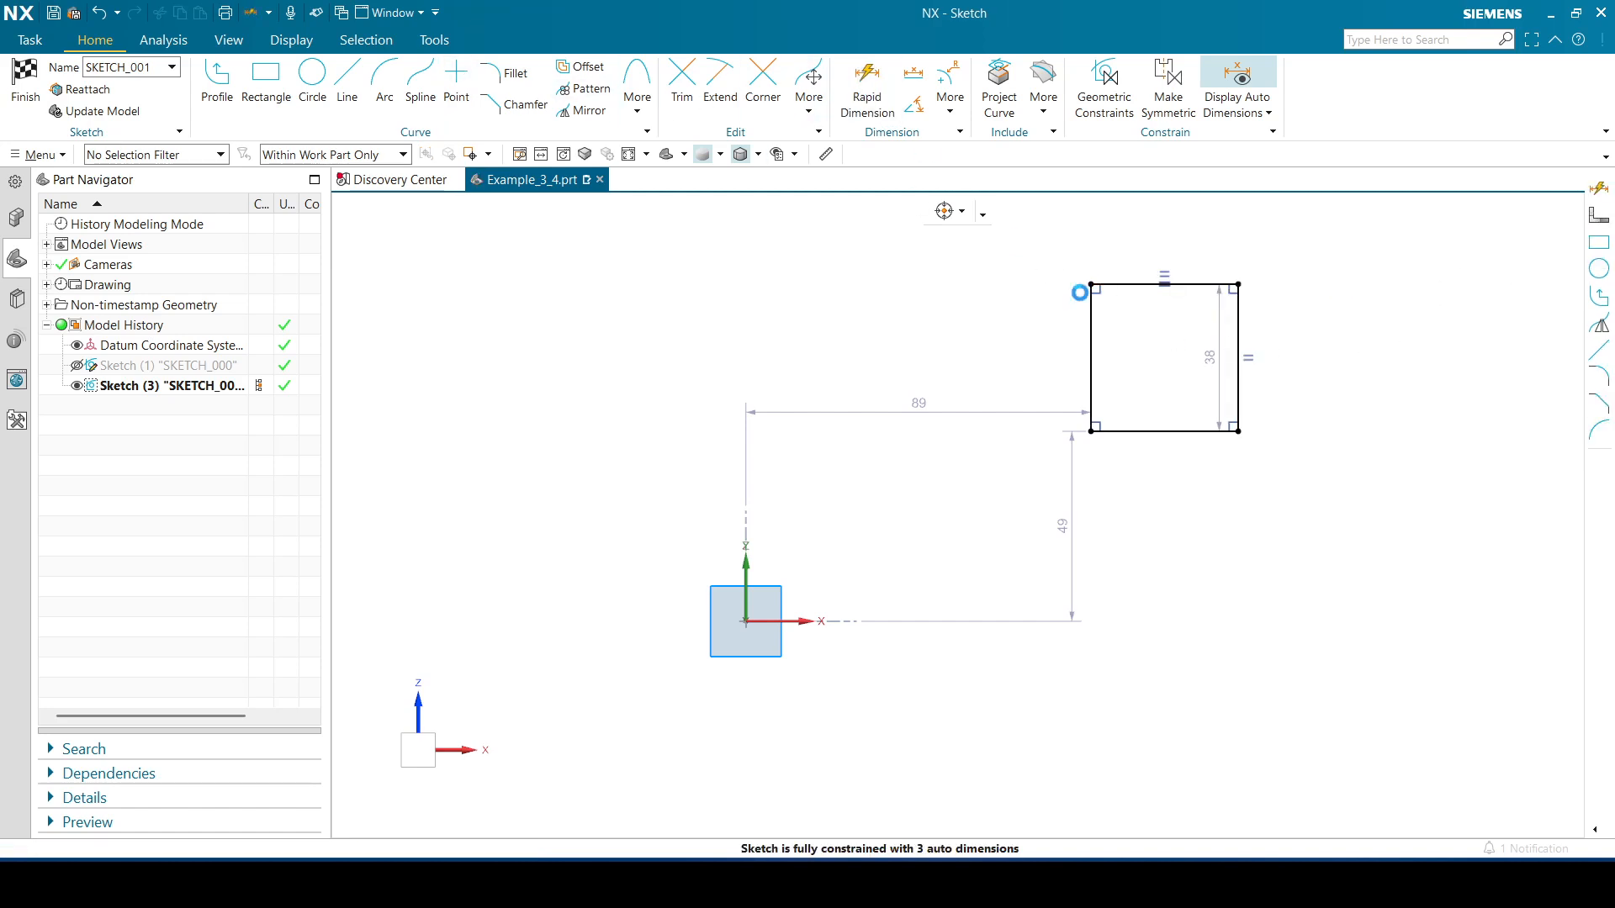
pyautogui.click(1129, 430)
pyautogui.click(1165, 488)
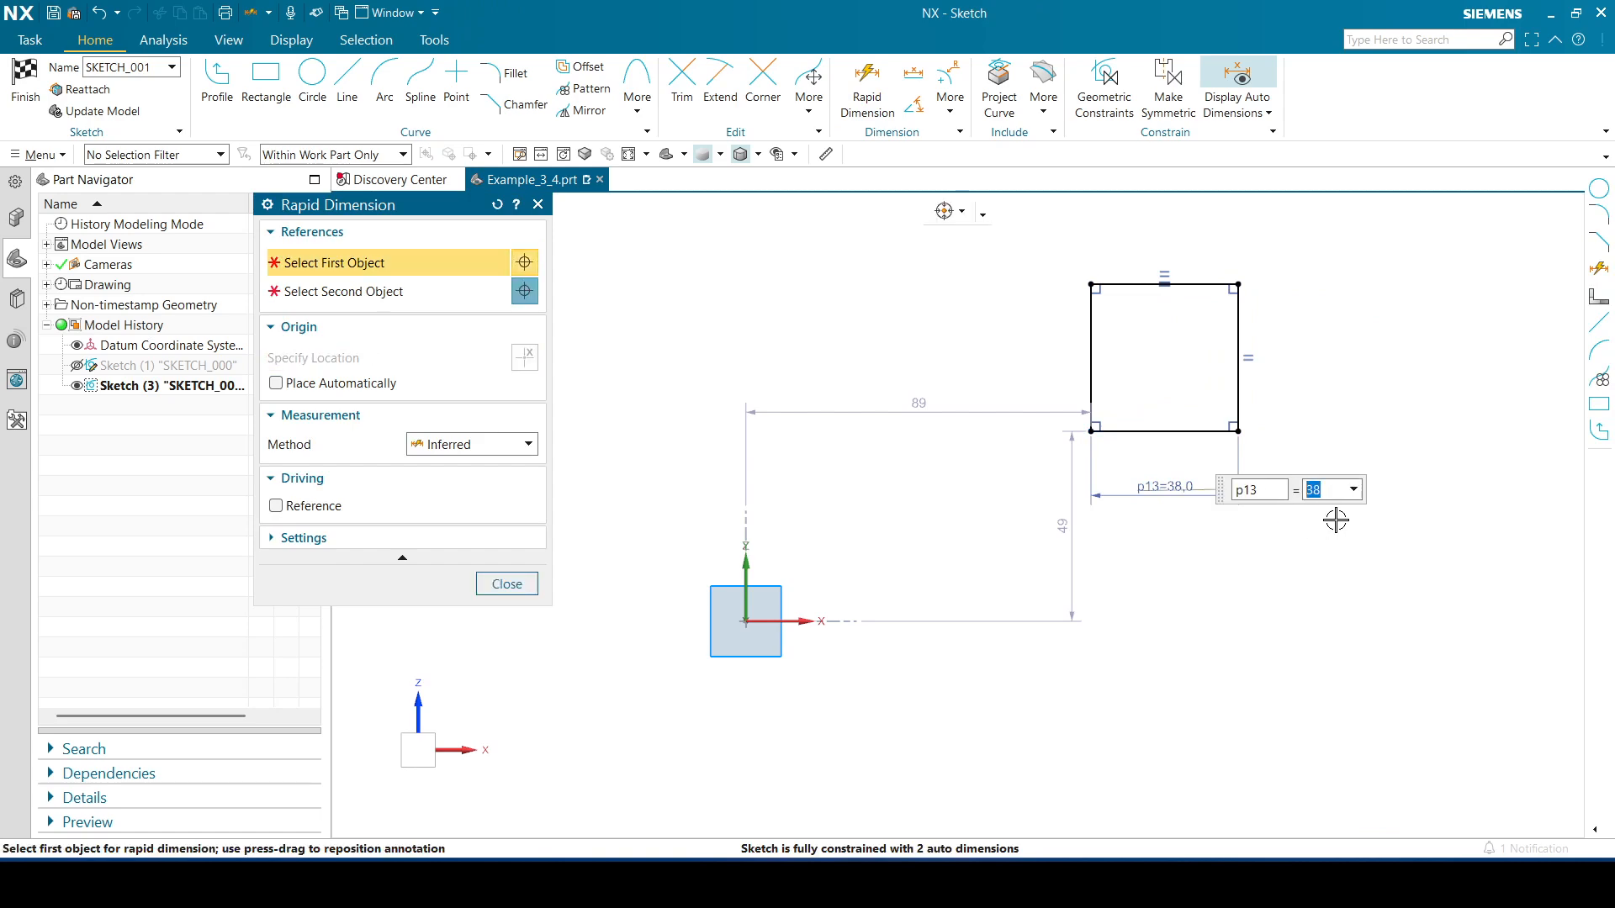
pyautogui.write('200')
pyautogui.press('Return')
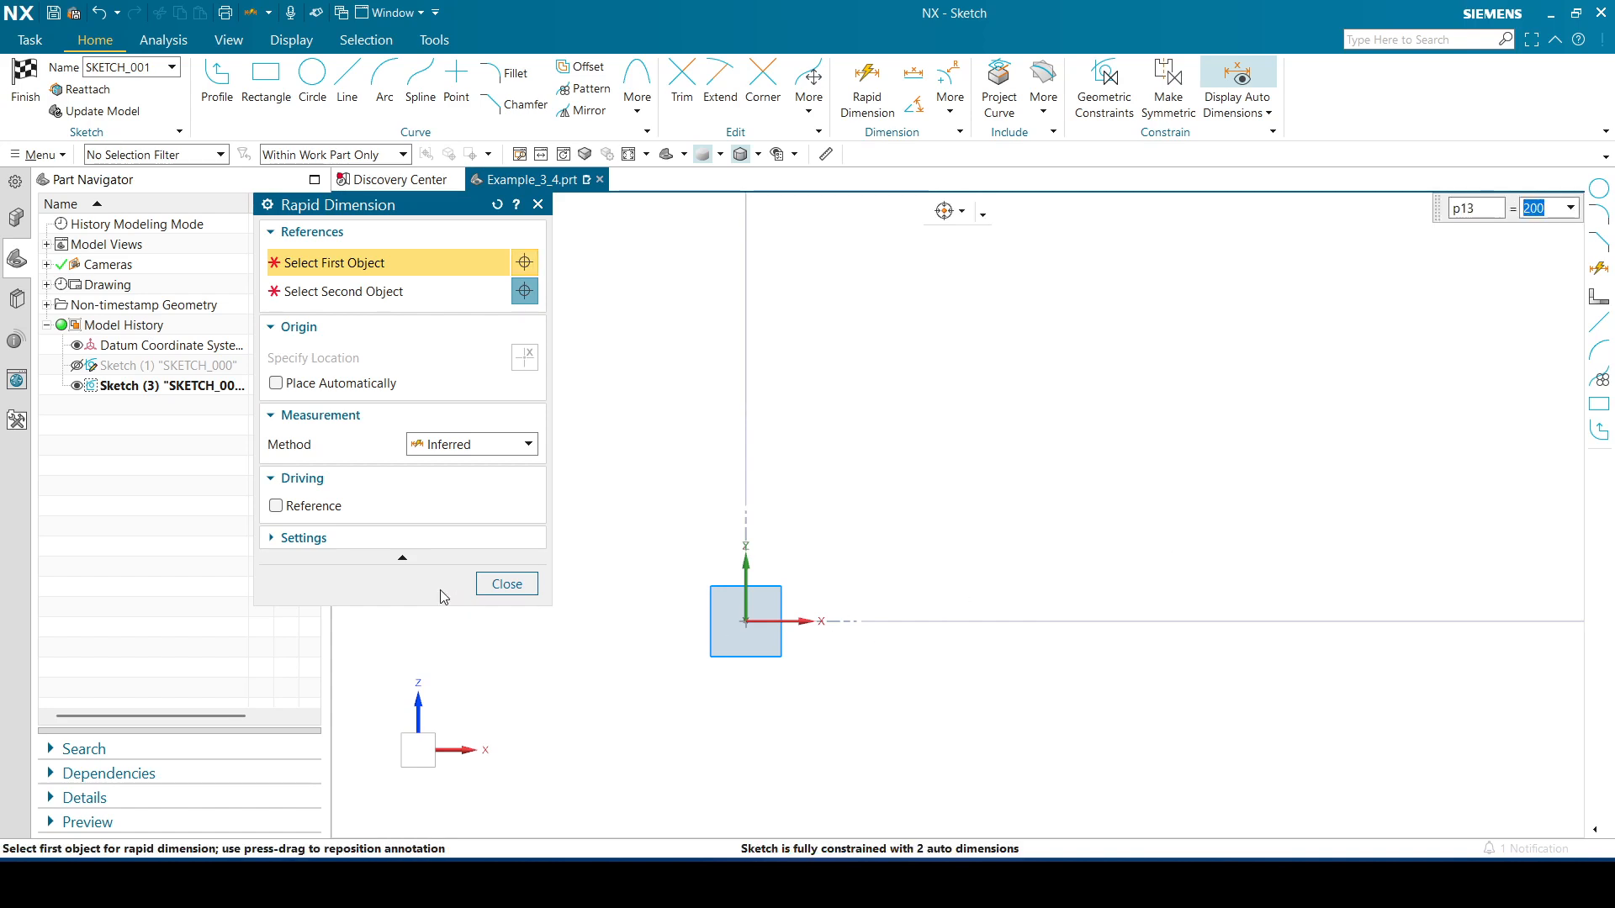
pyautogui.click(509, 586)
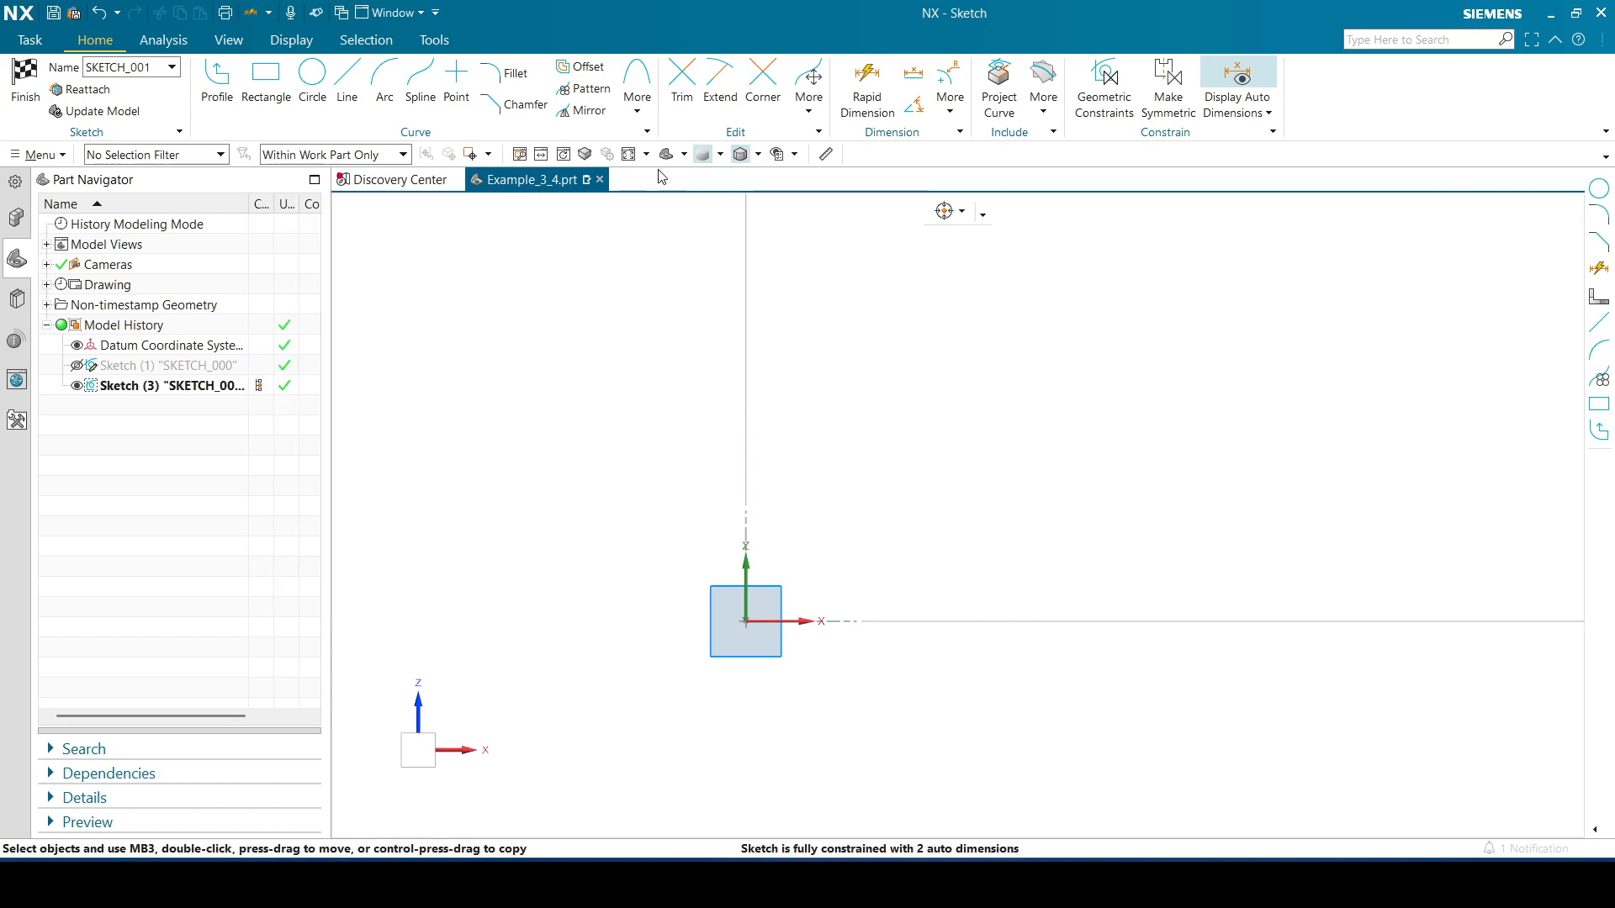
pyautogui.click(626, 158)
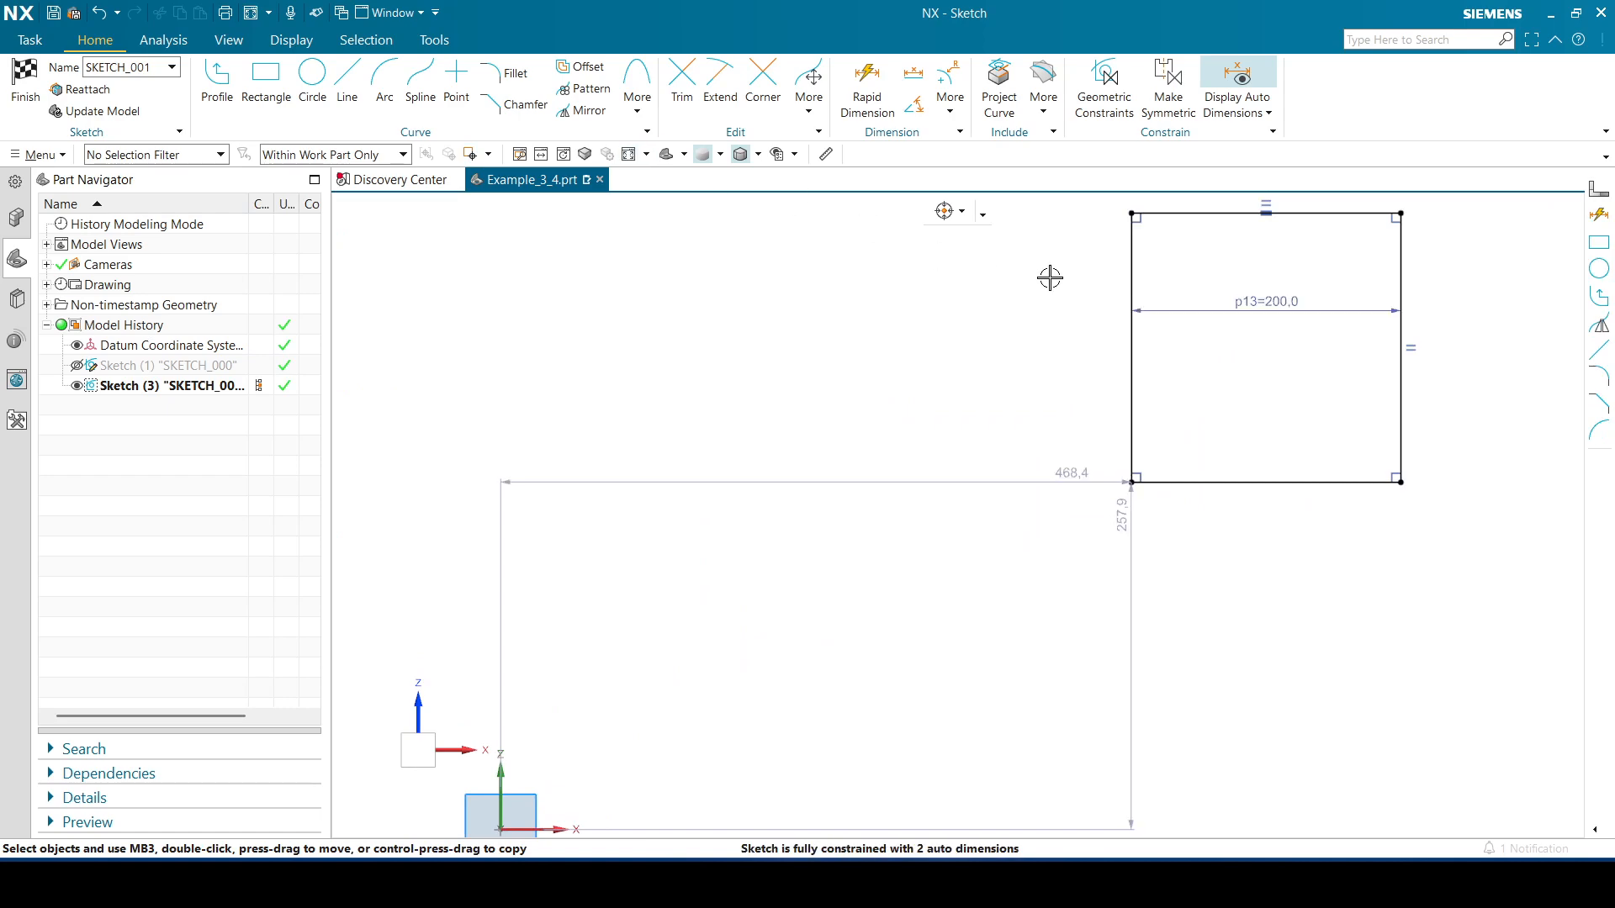
pyautogui.moveTo(1296, 301); pyautogui.dragTo(1284, 587)
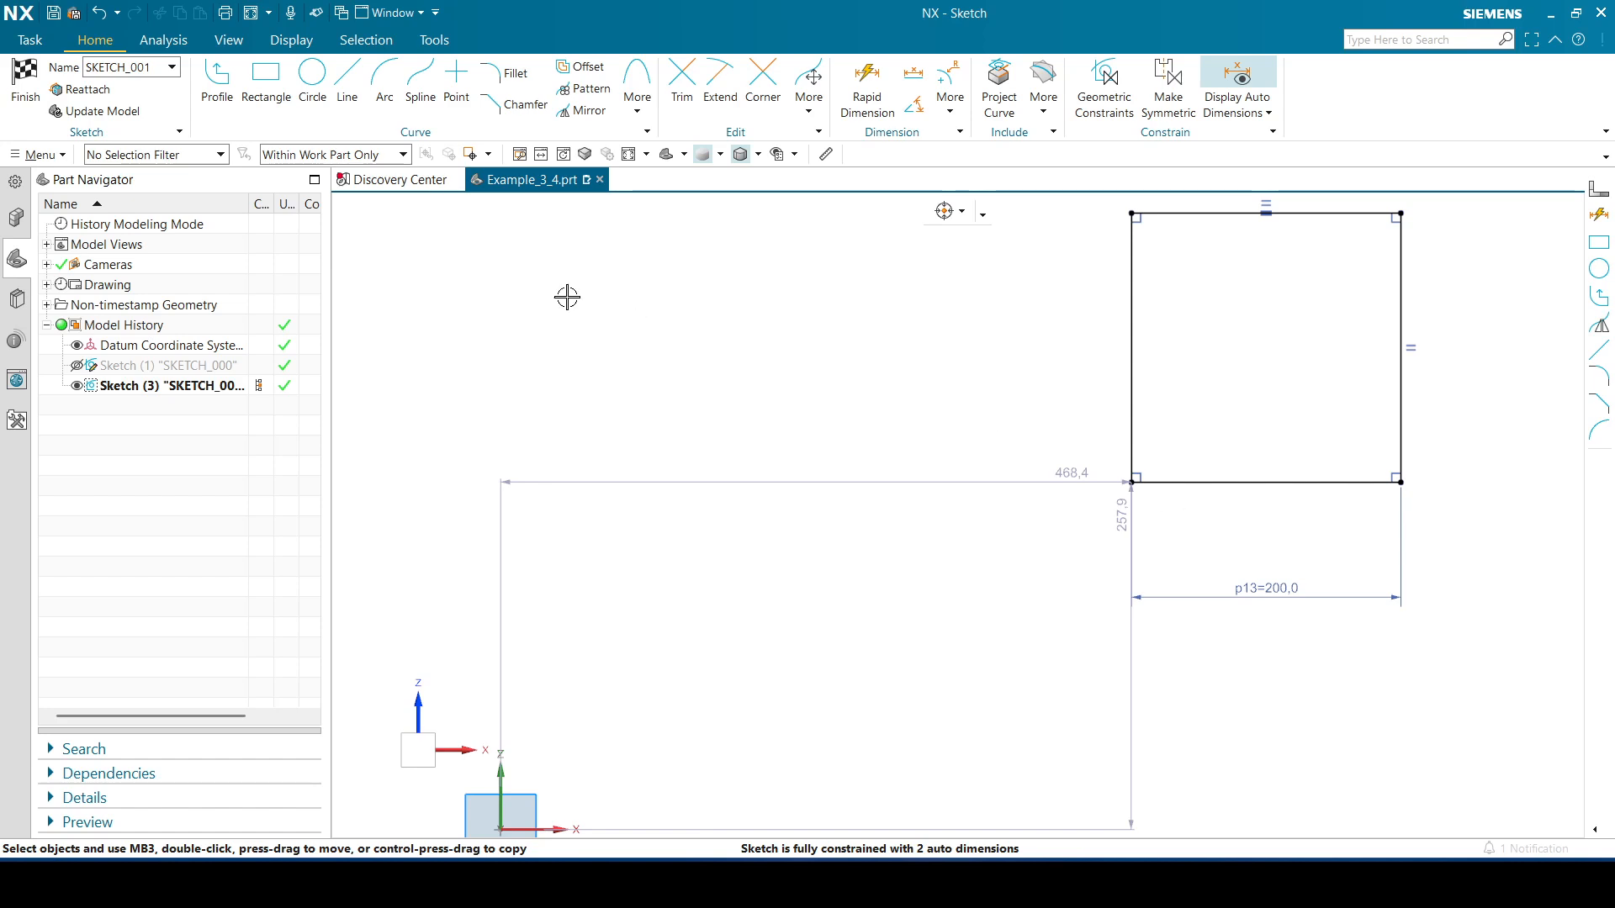
# Draw a three-point circle through the midpoints of the square's top, right and bottom edges
pyautogui.click(311, 76)
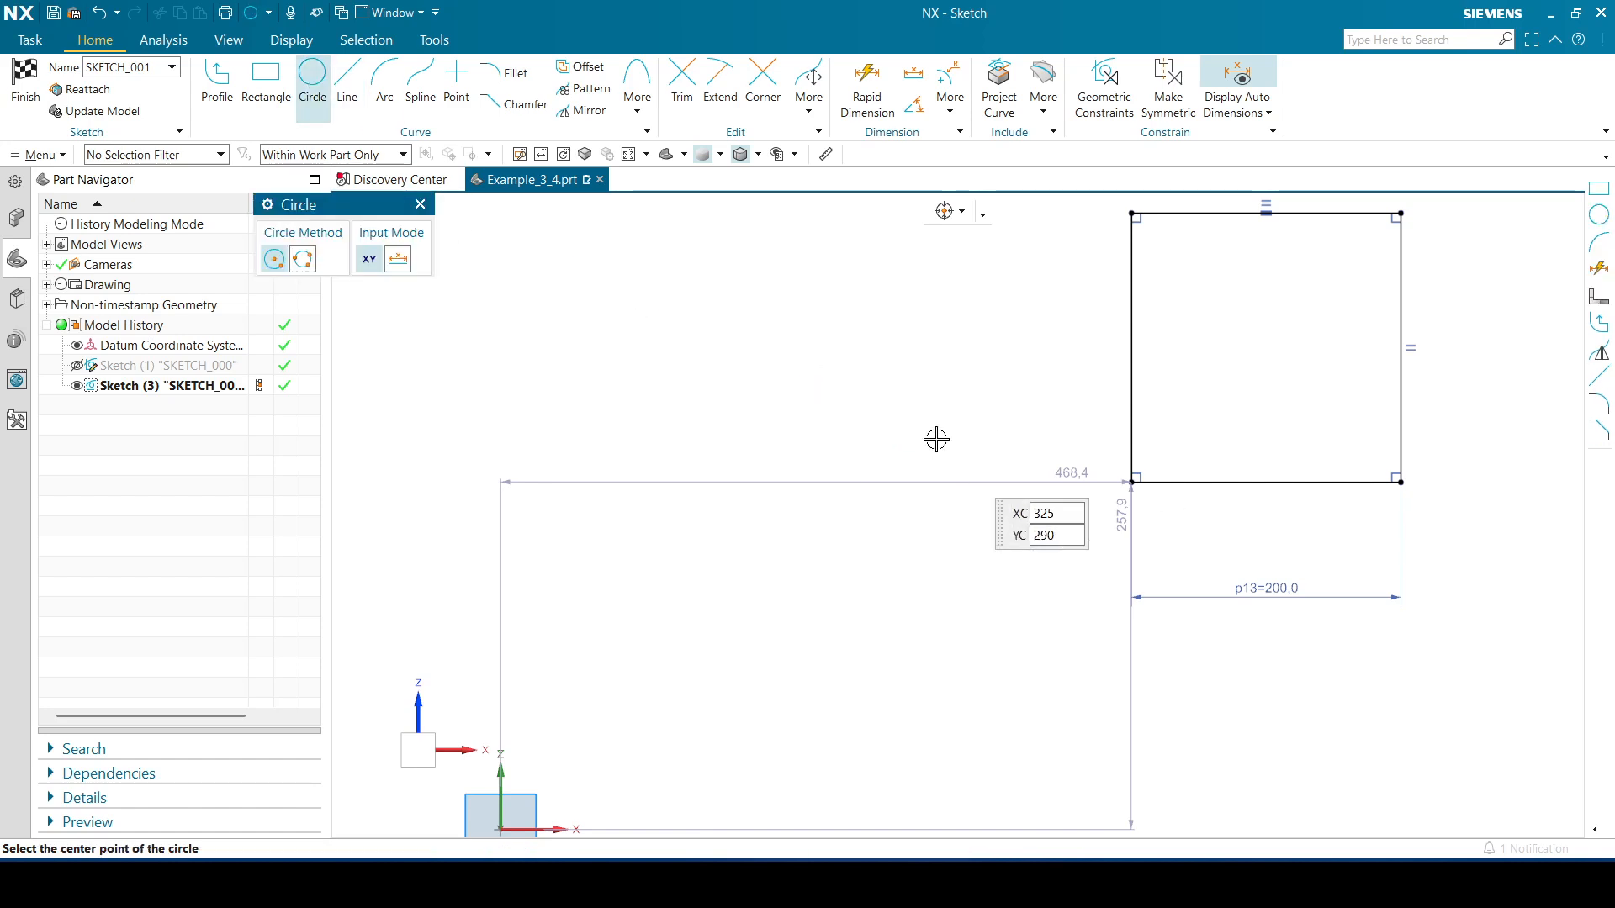
pyautogui.click(304, 260)
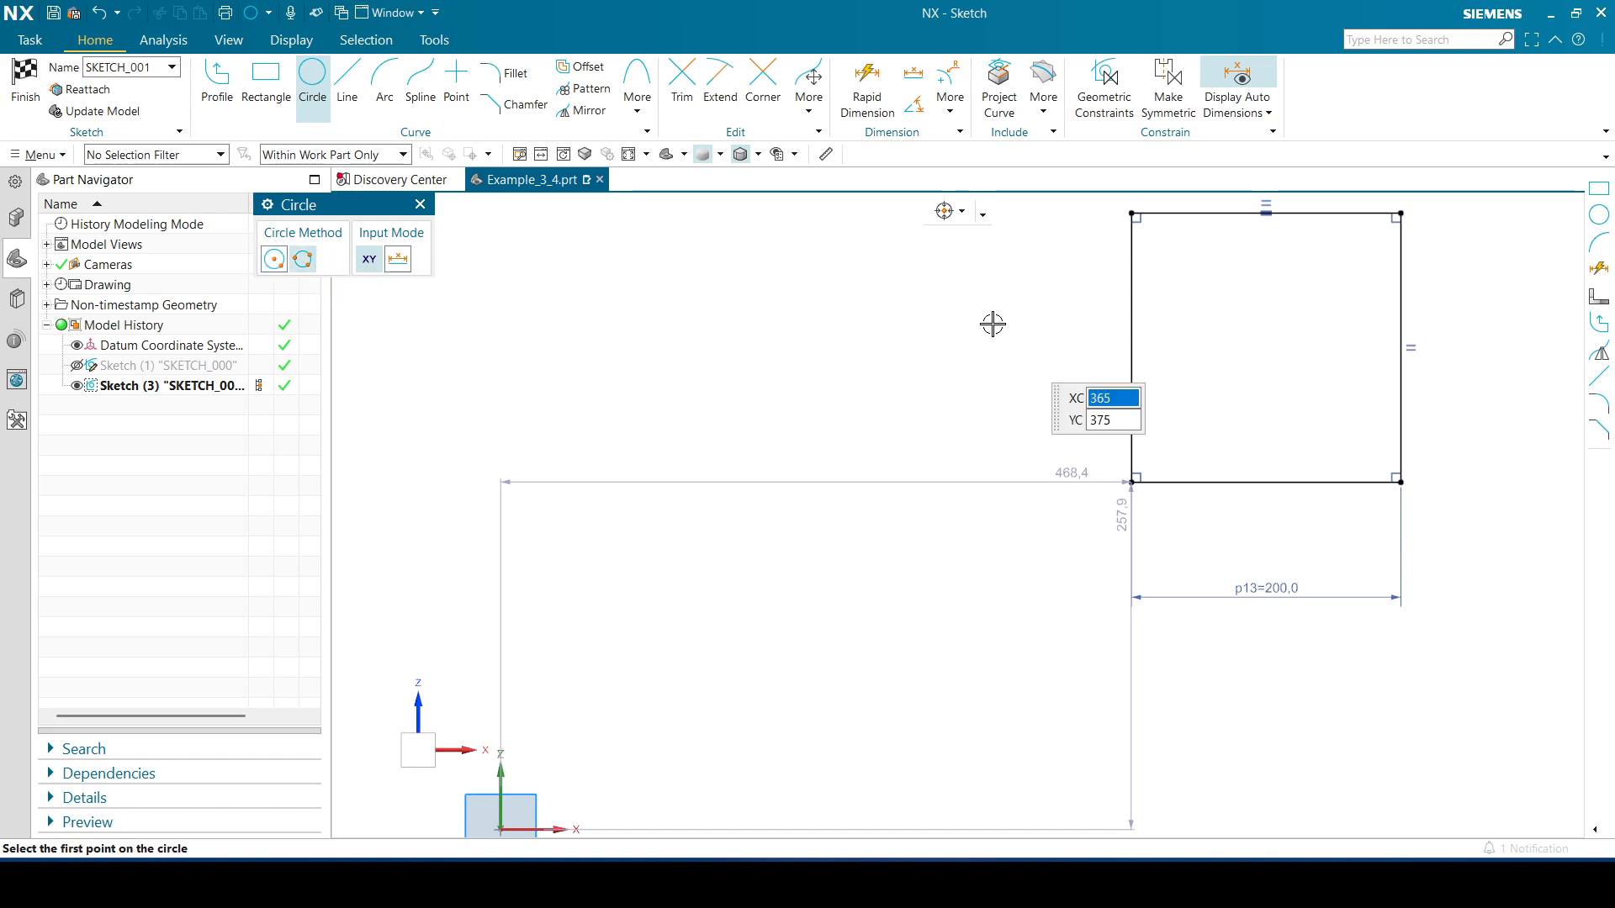
pyautogui.click(1264, 212)
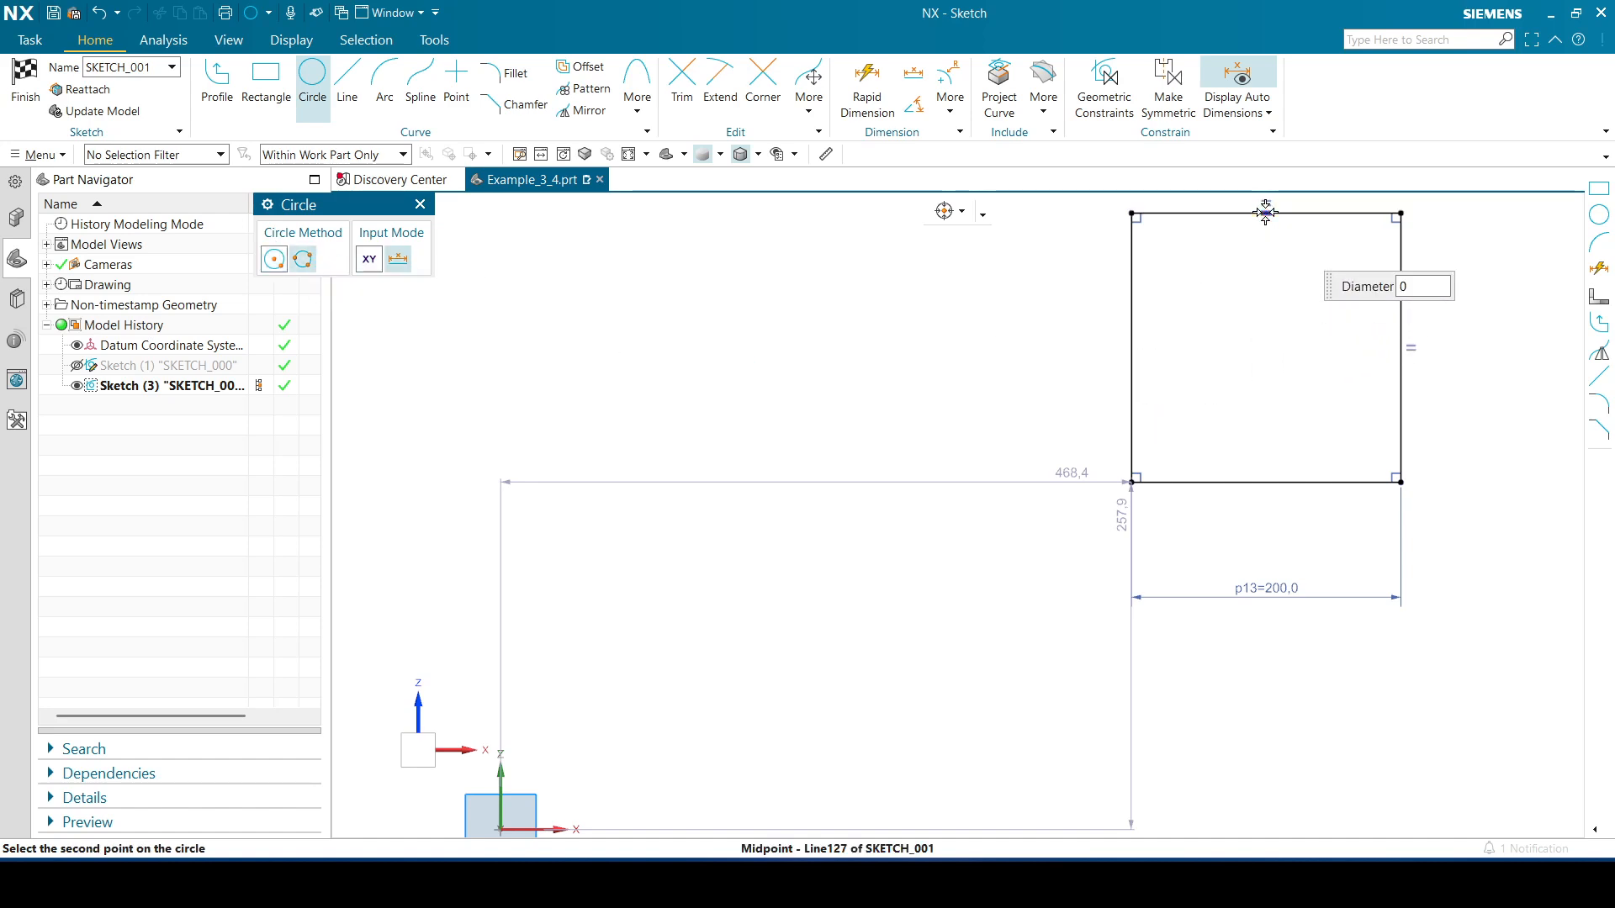
pyautogui.click(1402, 350)
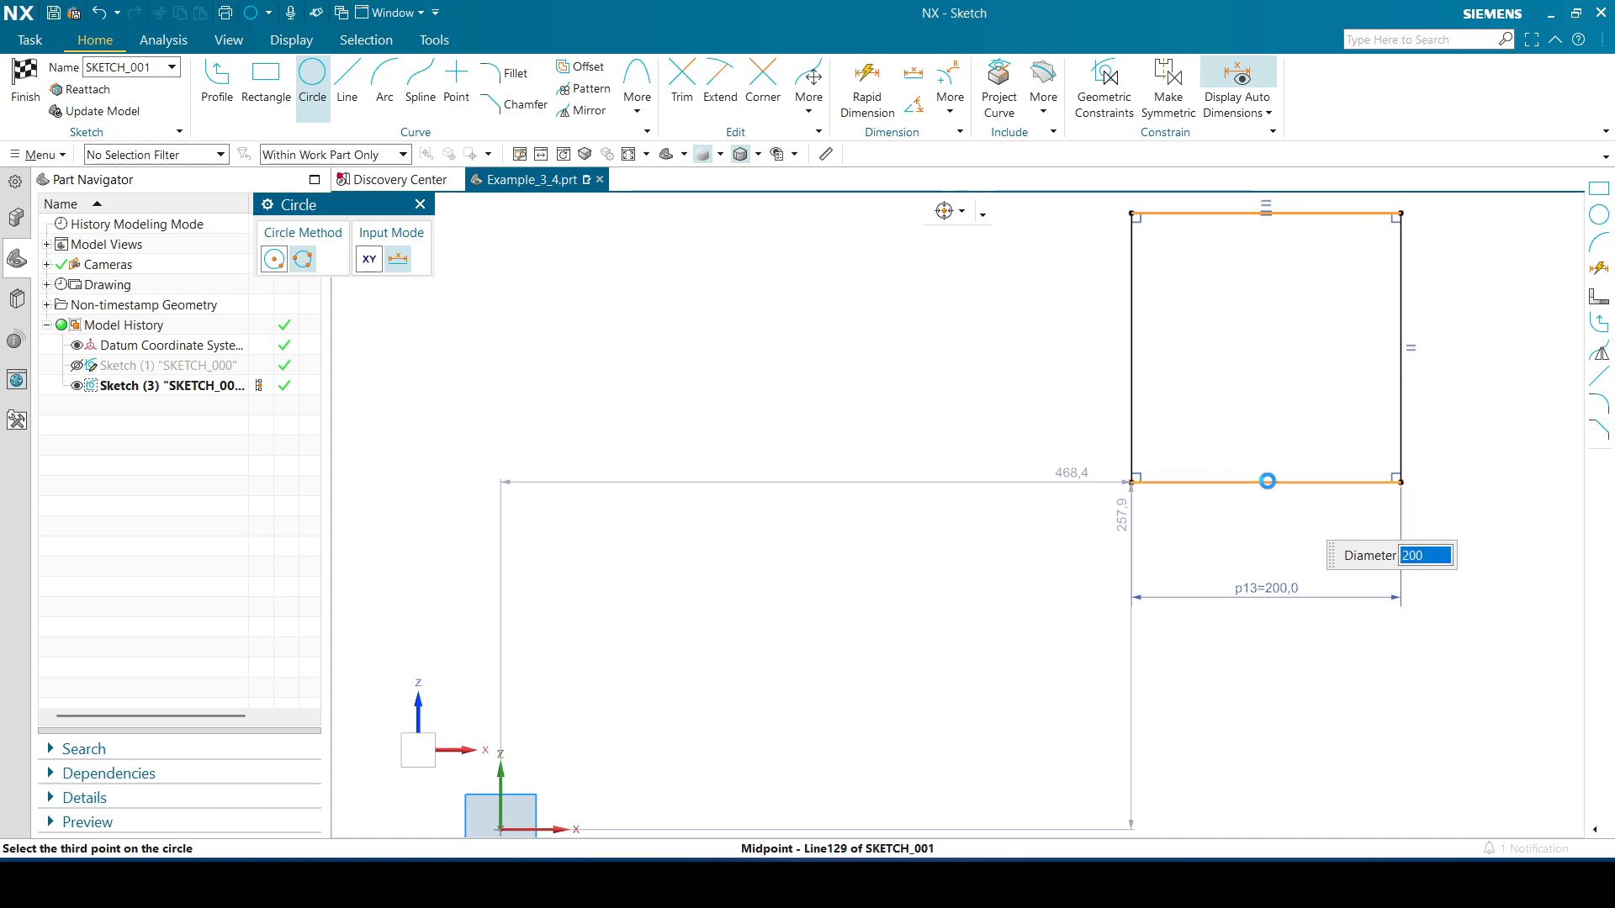
pyautogui.click(1265, 482)
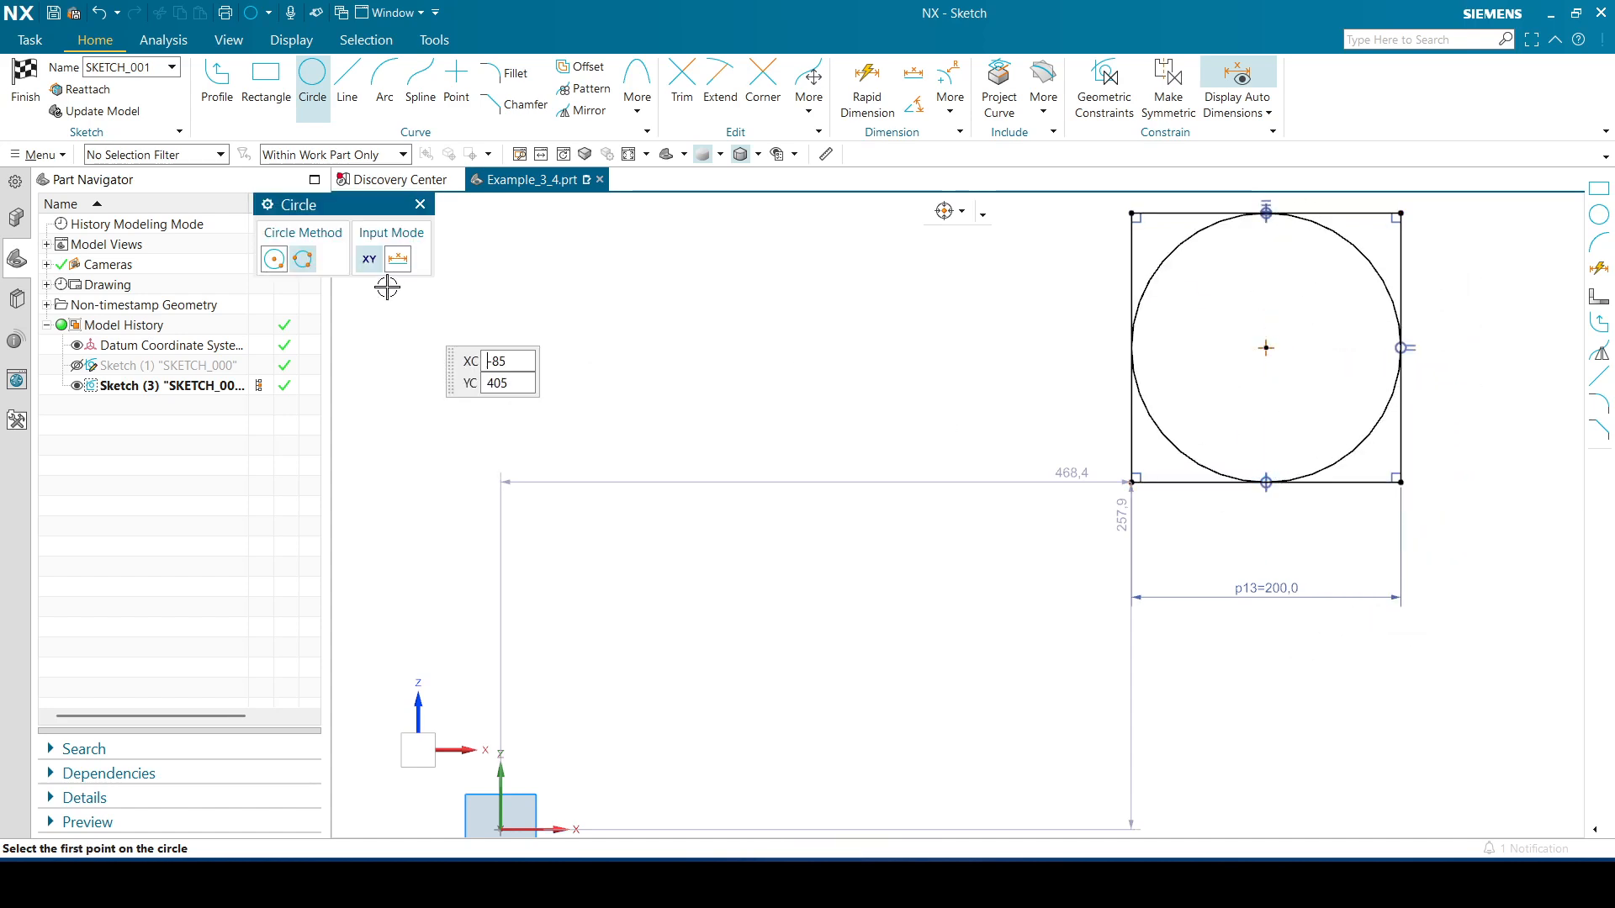
pyautogui.click(419, 205)
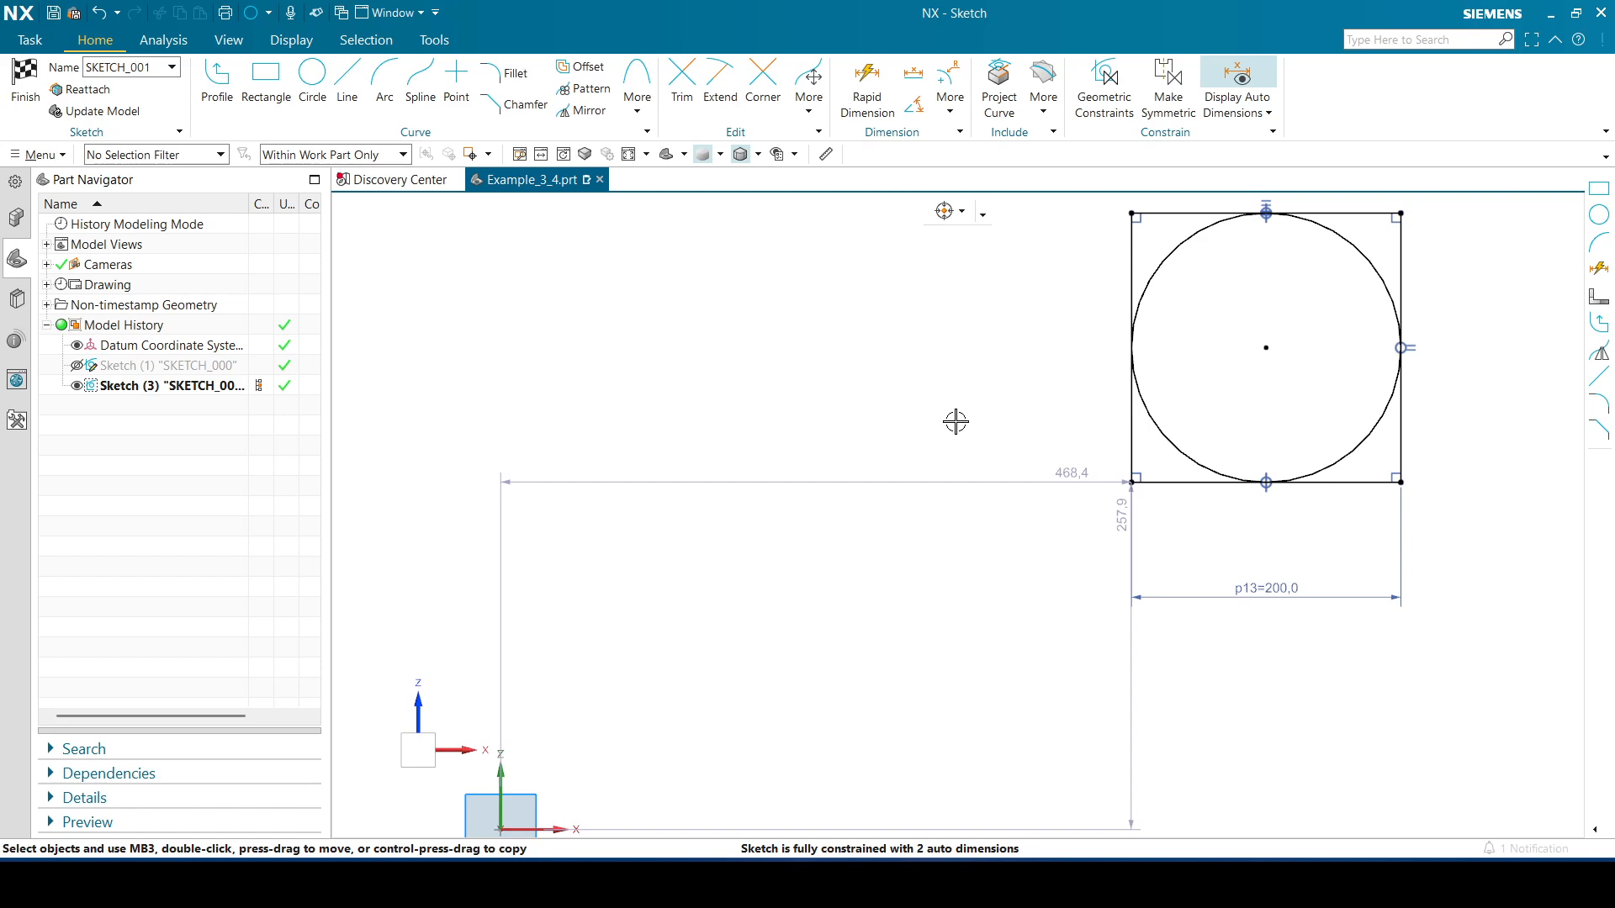
# Draw a centre-and-diameter circle of diameter 300 centred on the square's centre
pyautogui.scroll(3, 996, 424)
pyautogui.scroll(-4, 1007, 425)
pyautogui.scroll(-1, 1006, 423)
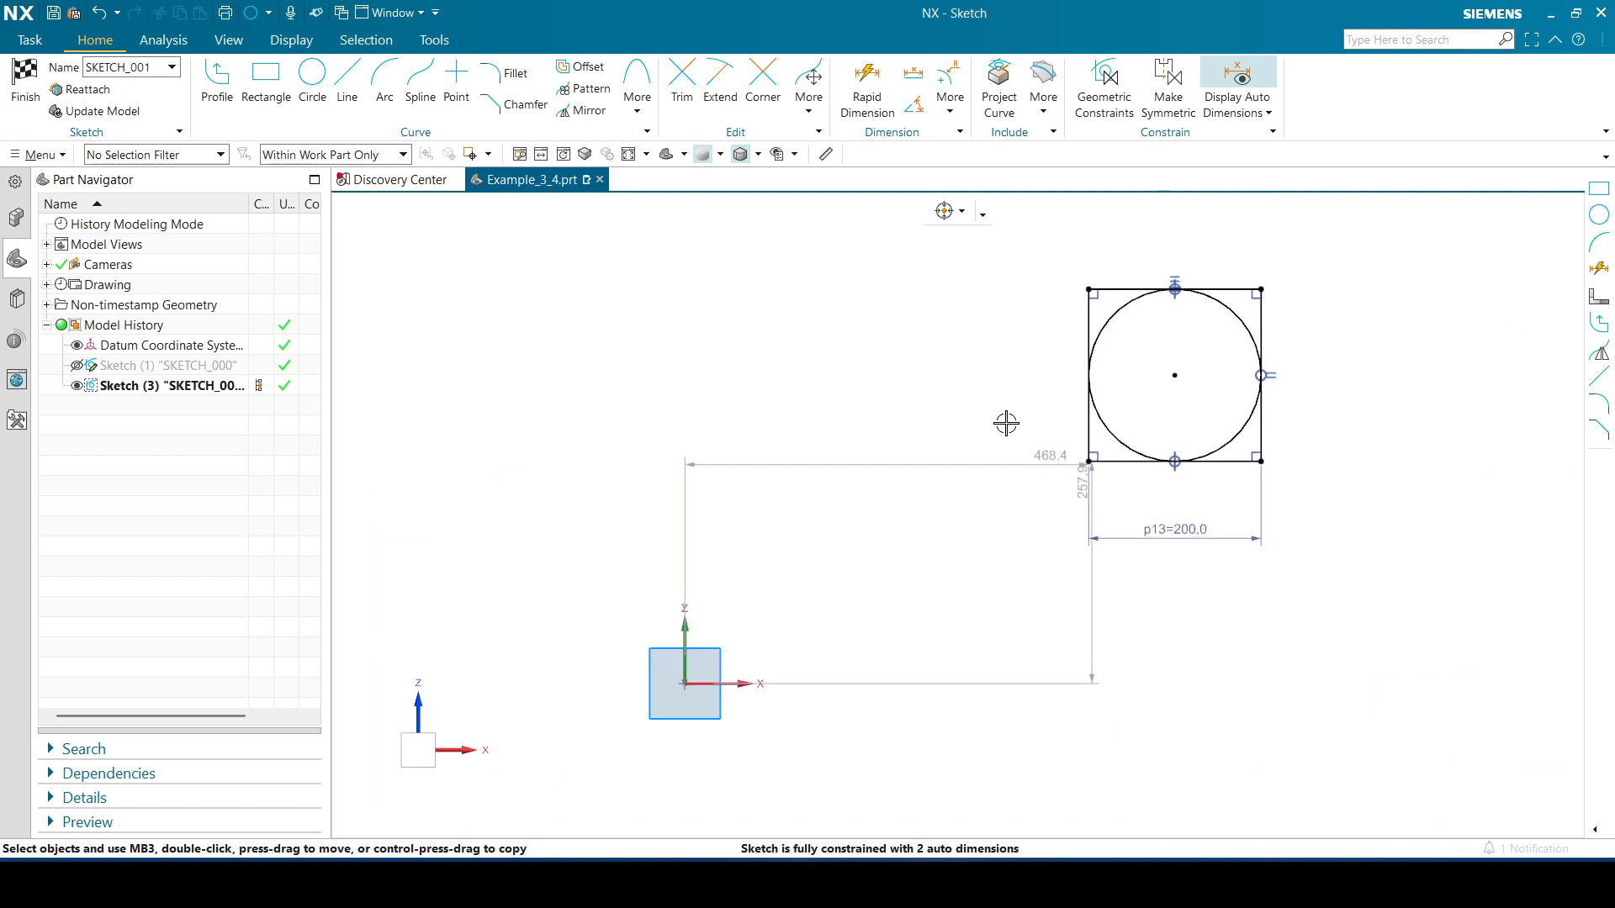
pyautogui.click(311, 91)
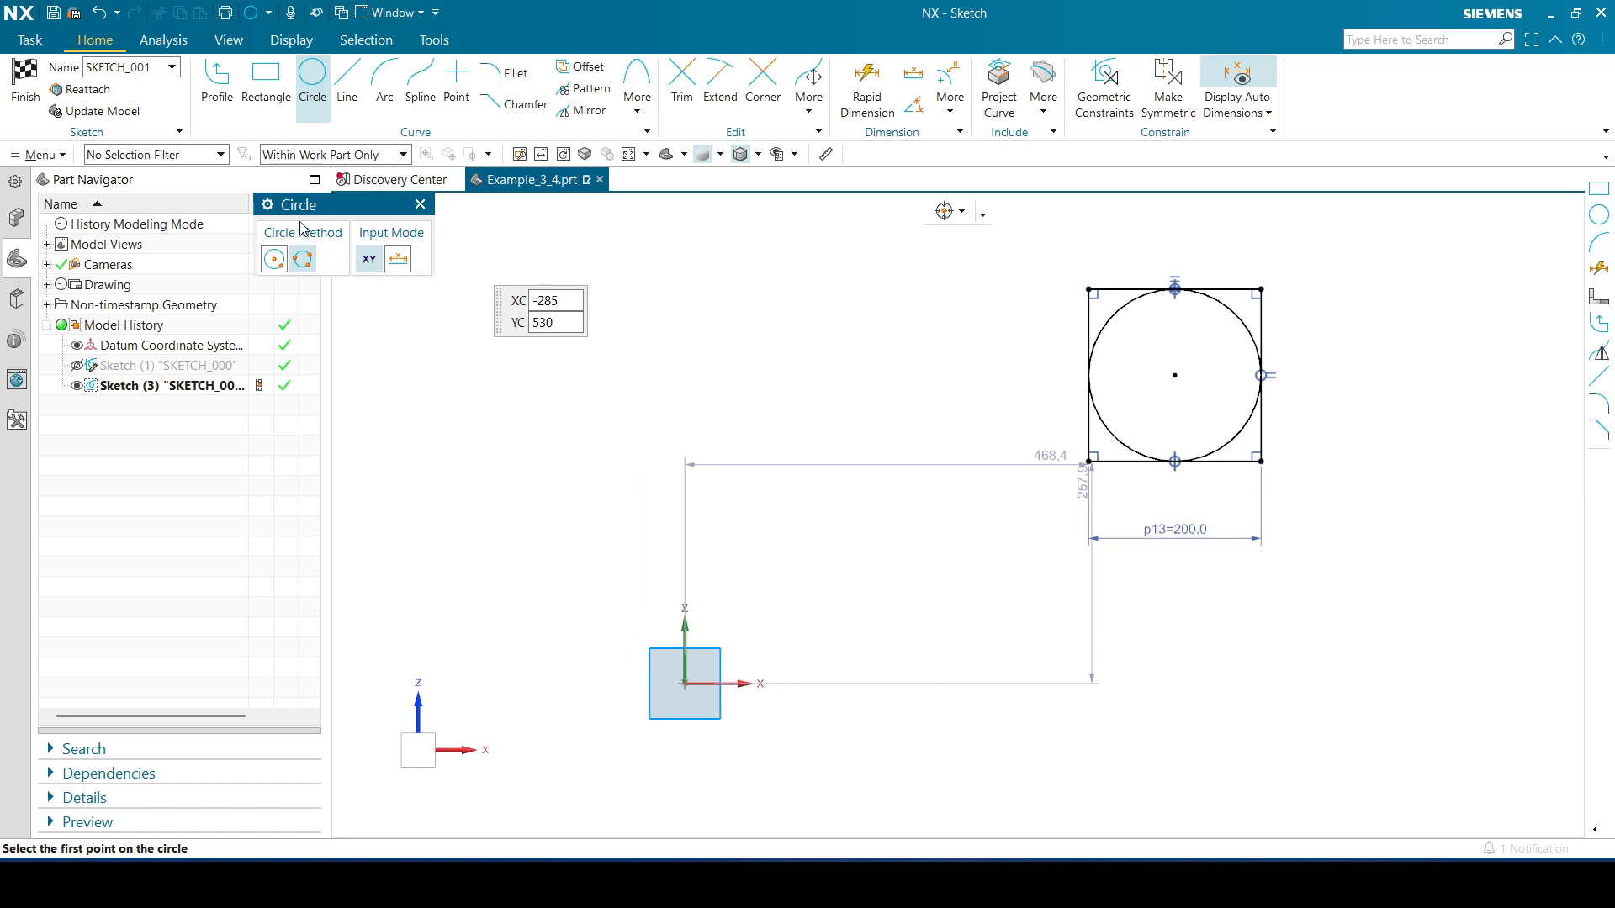
pyautogui.click(273, 260)
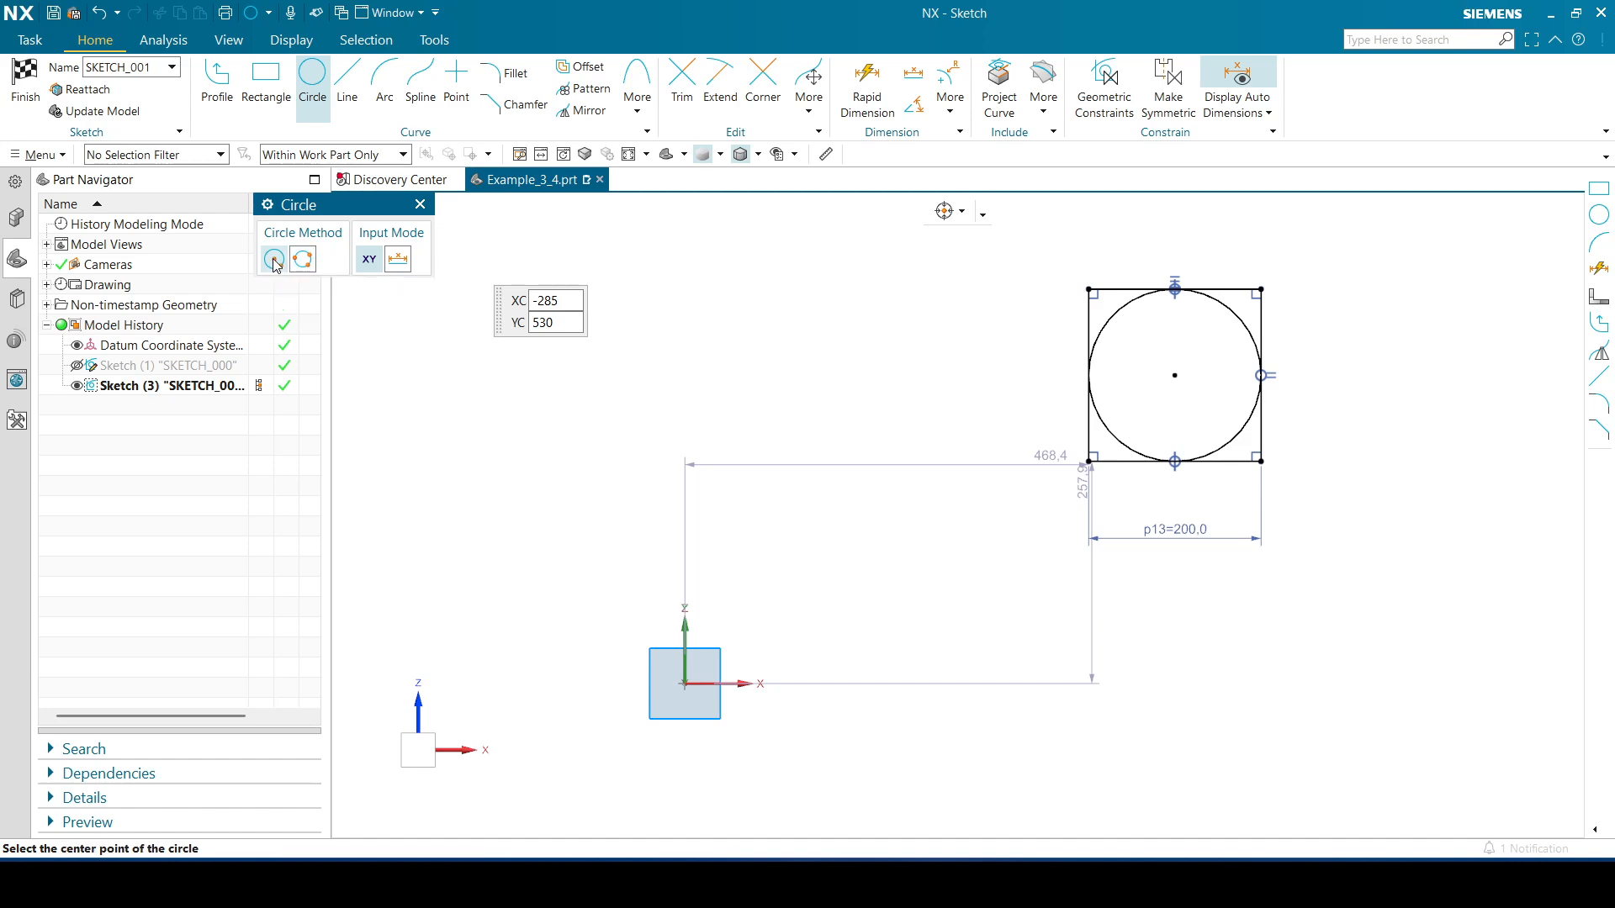
pyautogui.click(1174, 375)
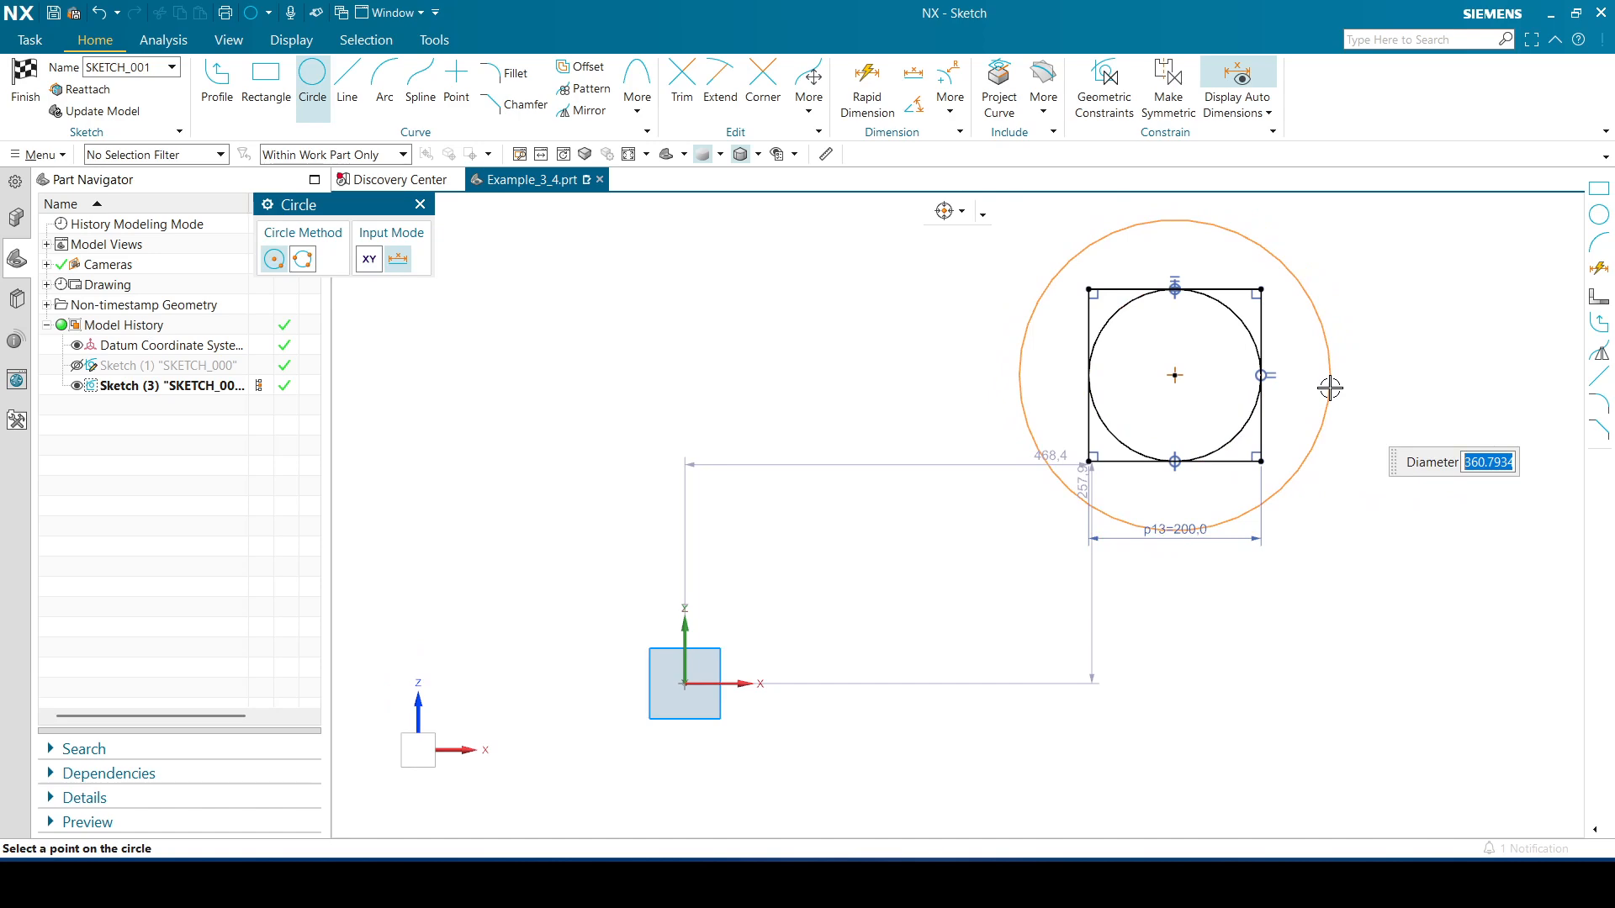
pyautogui.write('300')
pyautogui.press('Return')
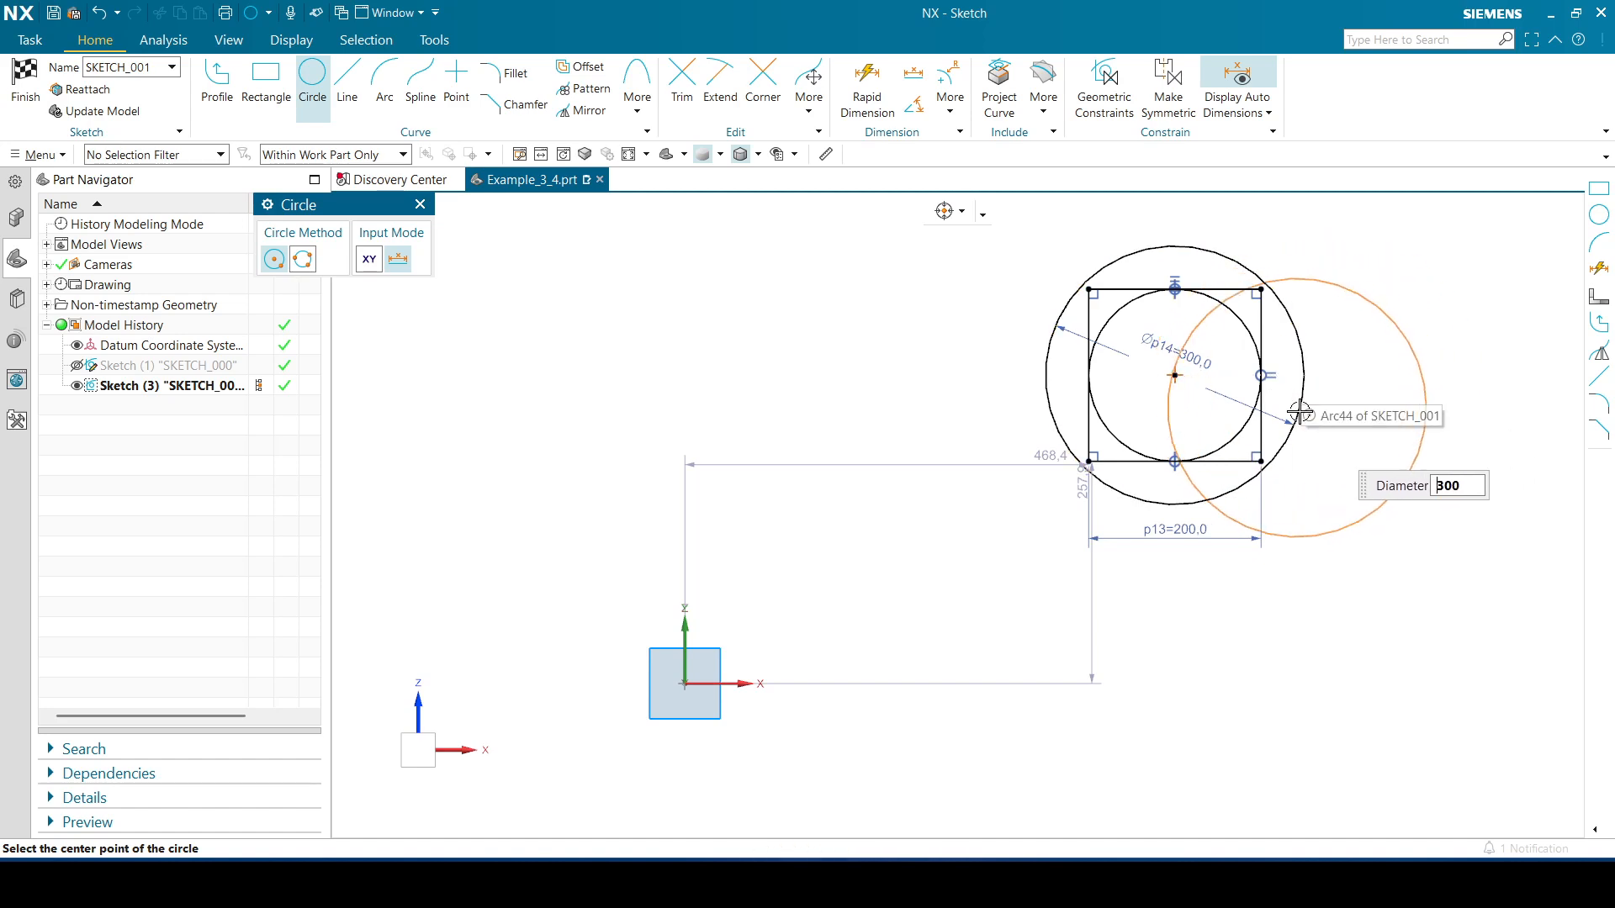
pyautogui.click(420, 204)
# Move the 300 diameter dimension label outside the new circle
pyautogui.moveTo(1139, 356); pyautogui.dragTo(1396, 319)
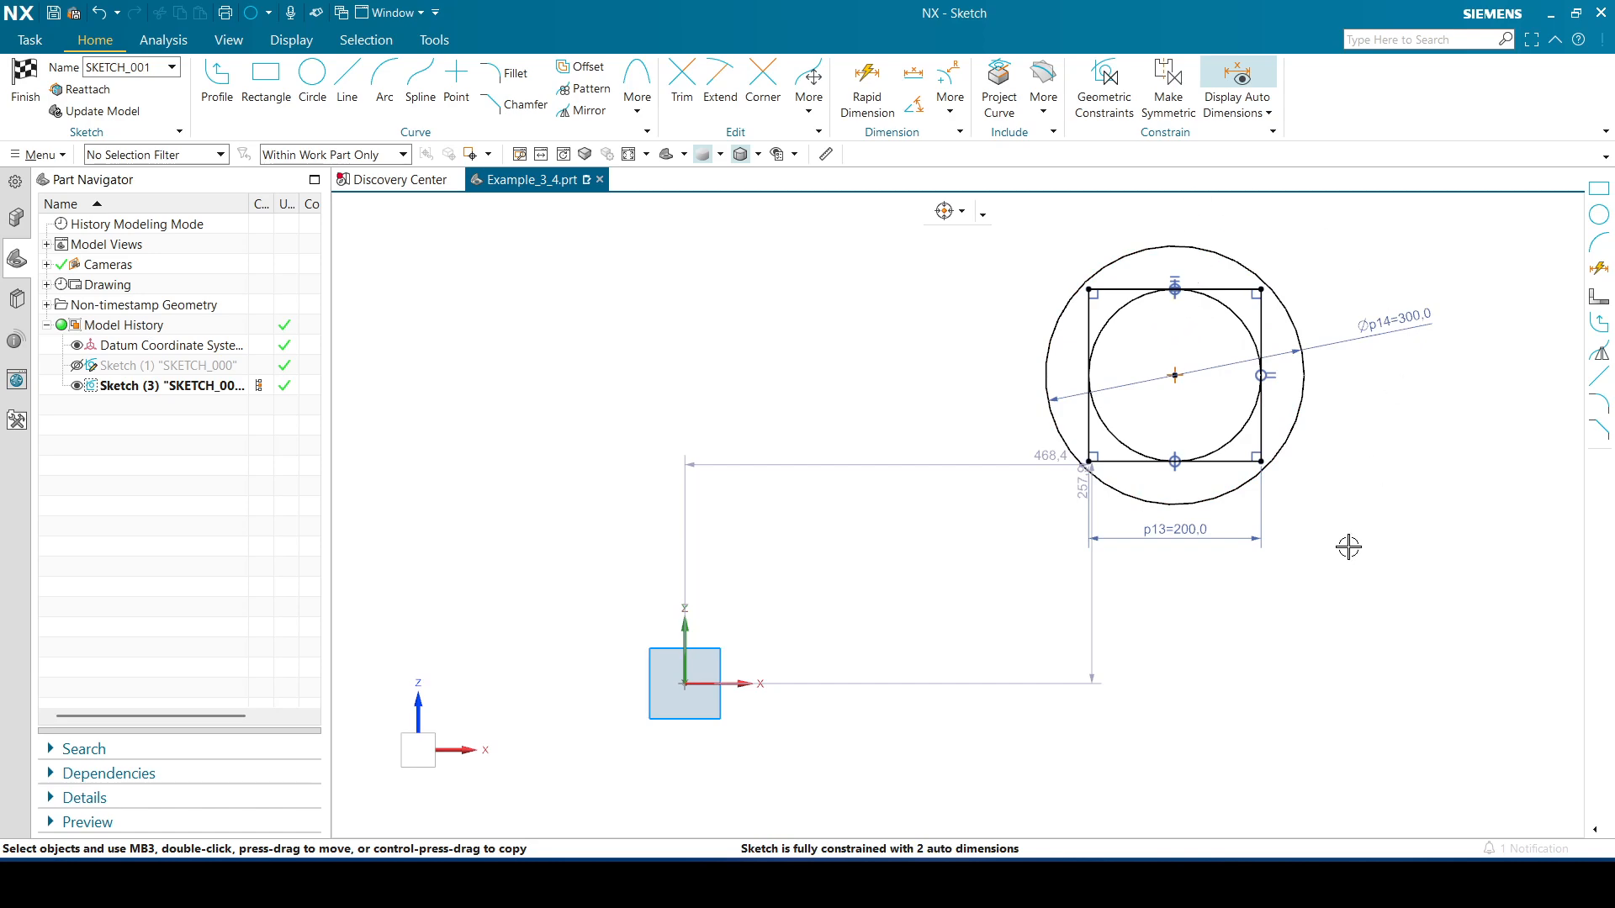
pyautogui.click(1211, 537)
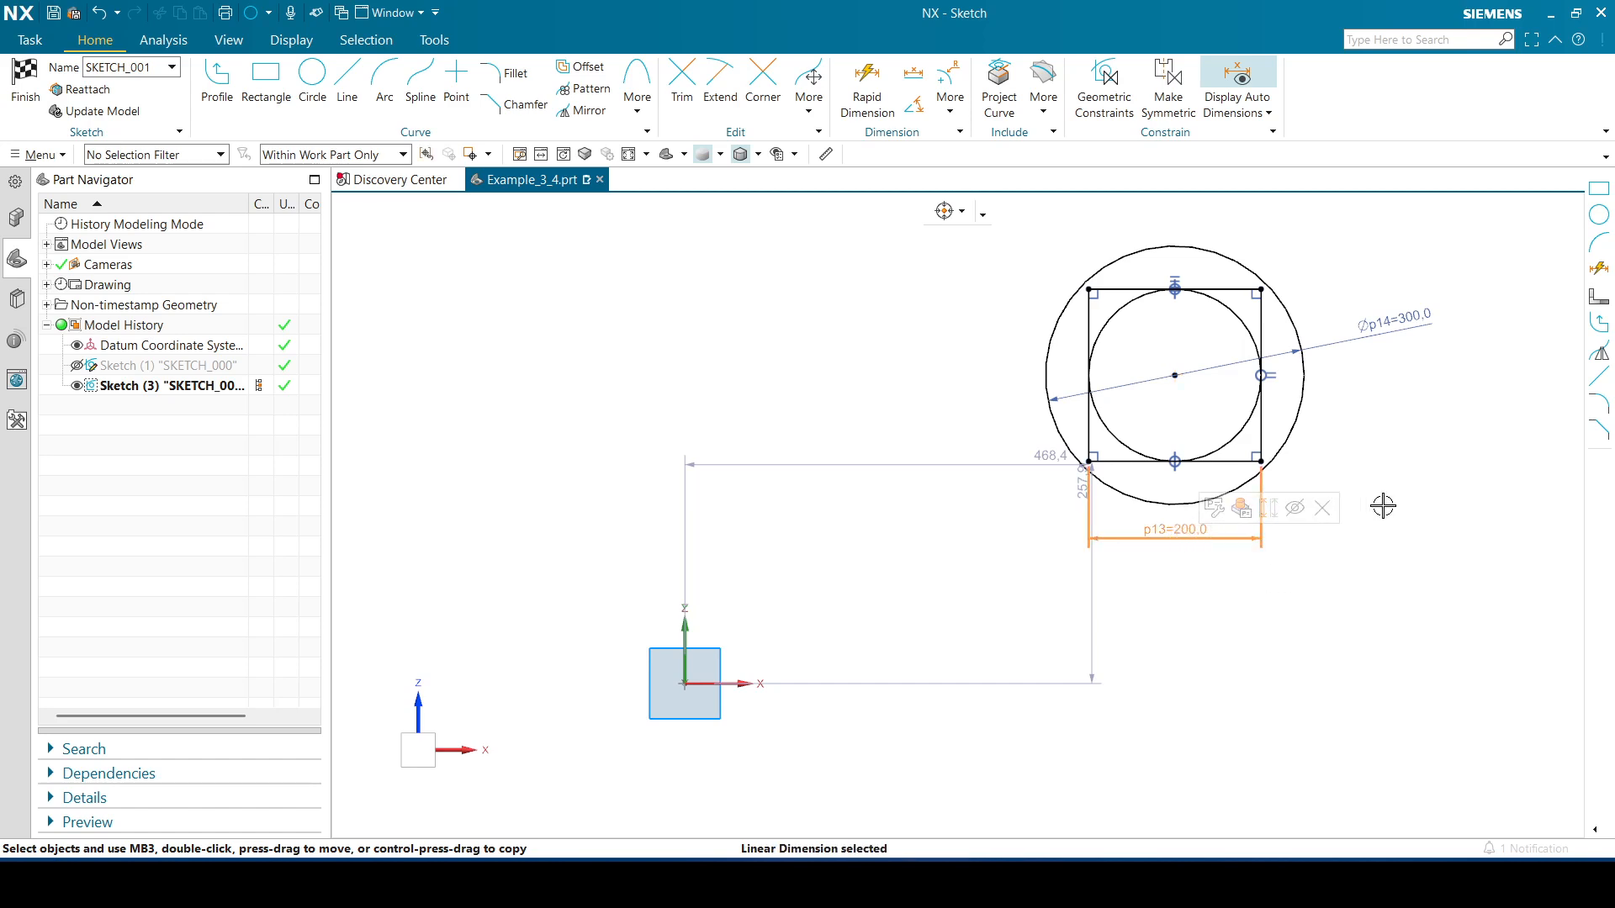
pyautogui.click(1429, 493)
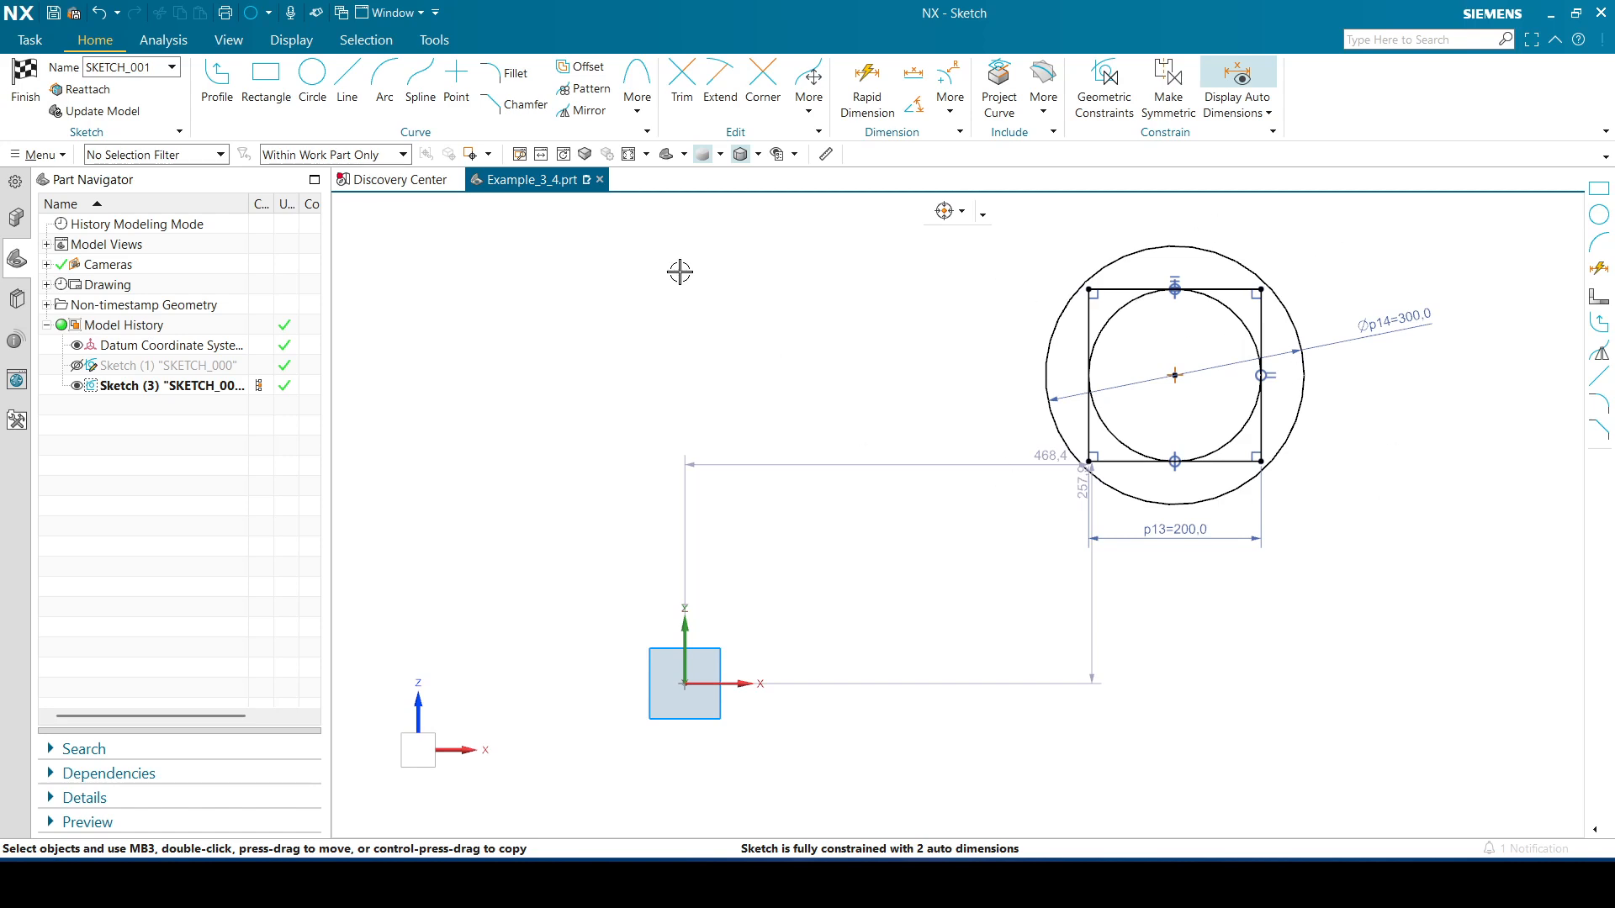
# Draw a centre-point rectangle about 430 by 355 centred on the circles' centre
pyautogui.click(265, 77)
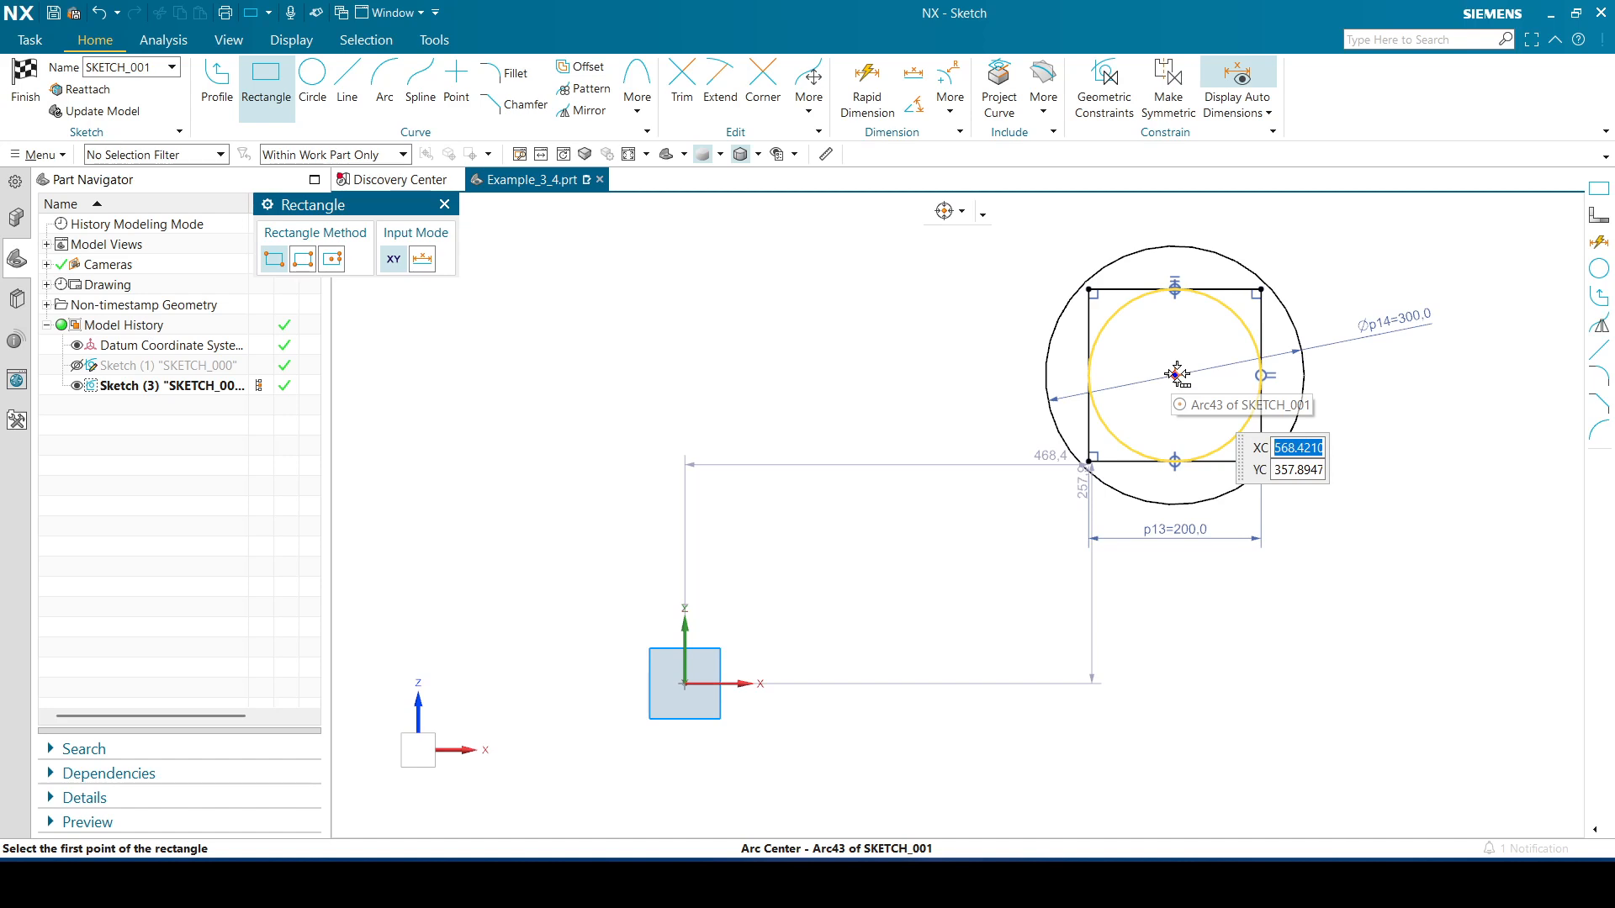
pyautogui.click(333, 259)
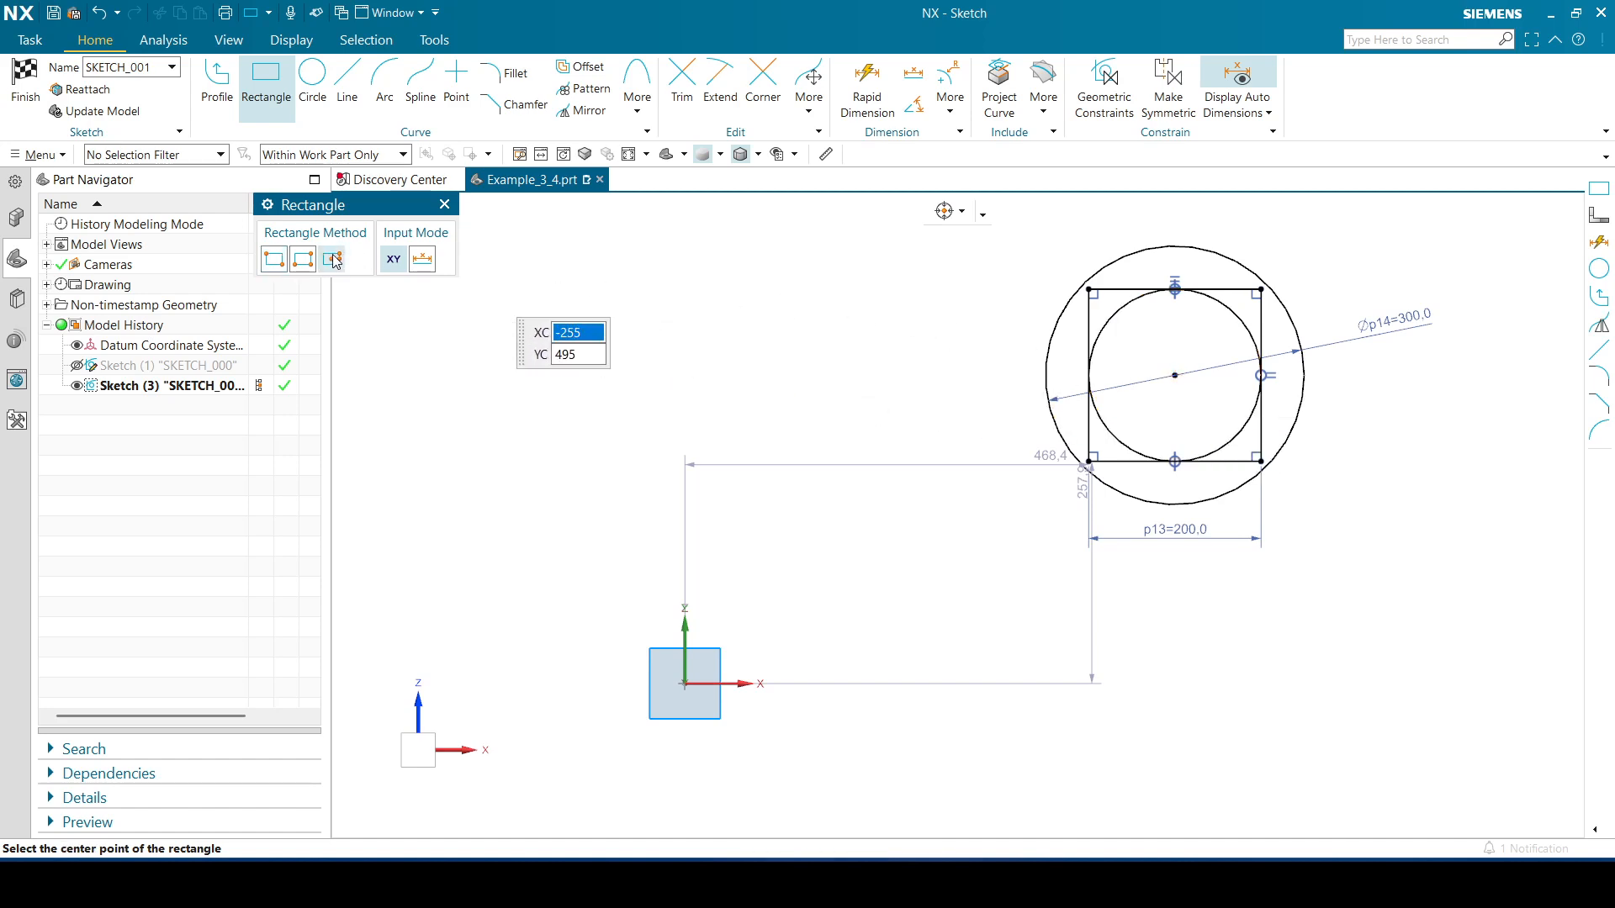
pyautogui.click(1175, 375)
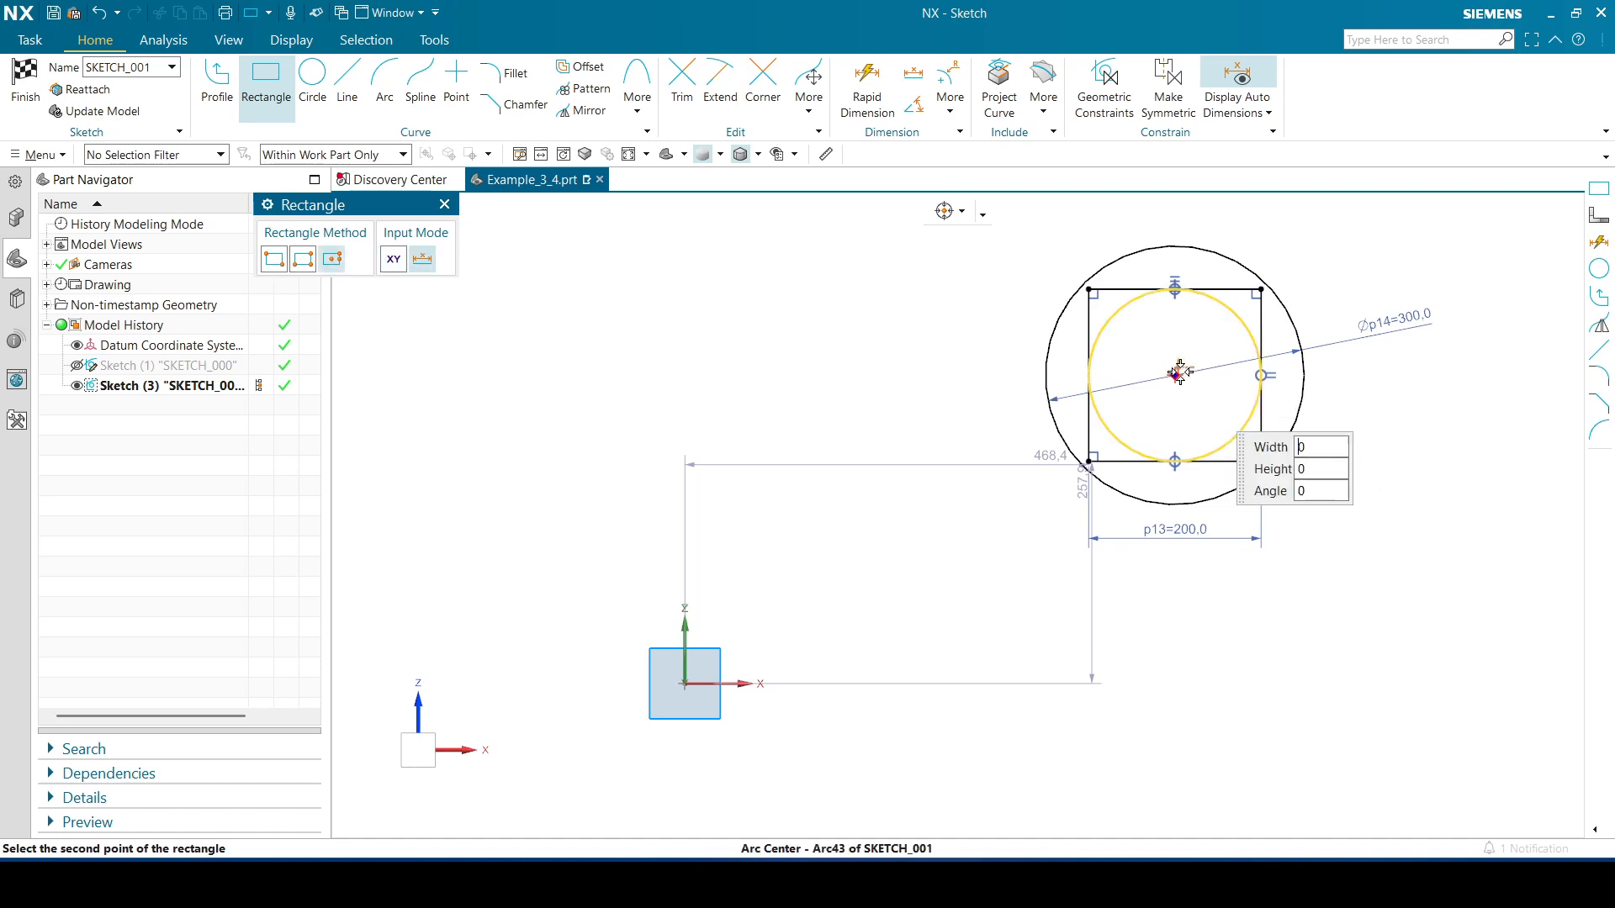
pyautogui.click(1359, 370)
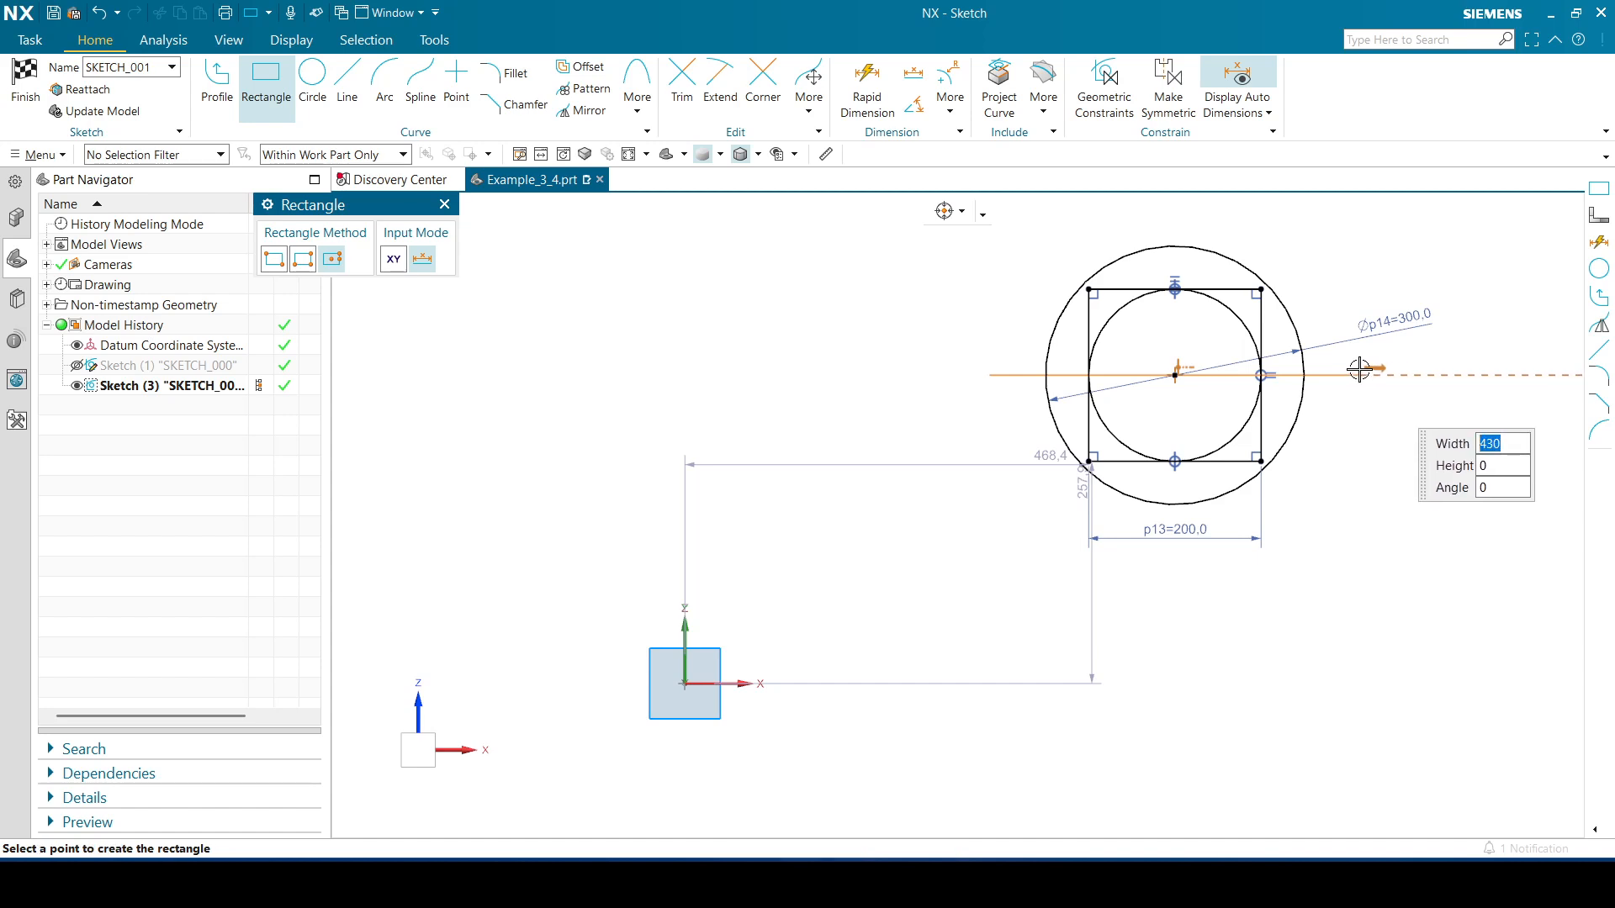
pyautogui.click(1376, 525)
pyautogui.click(445, 204)
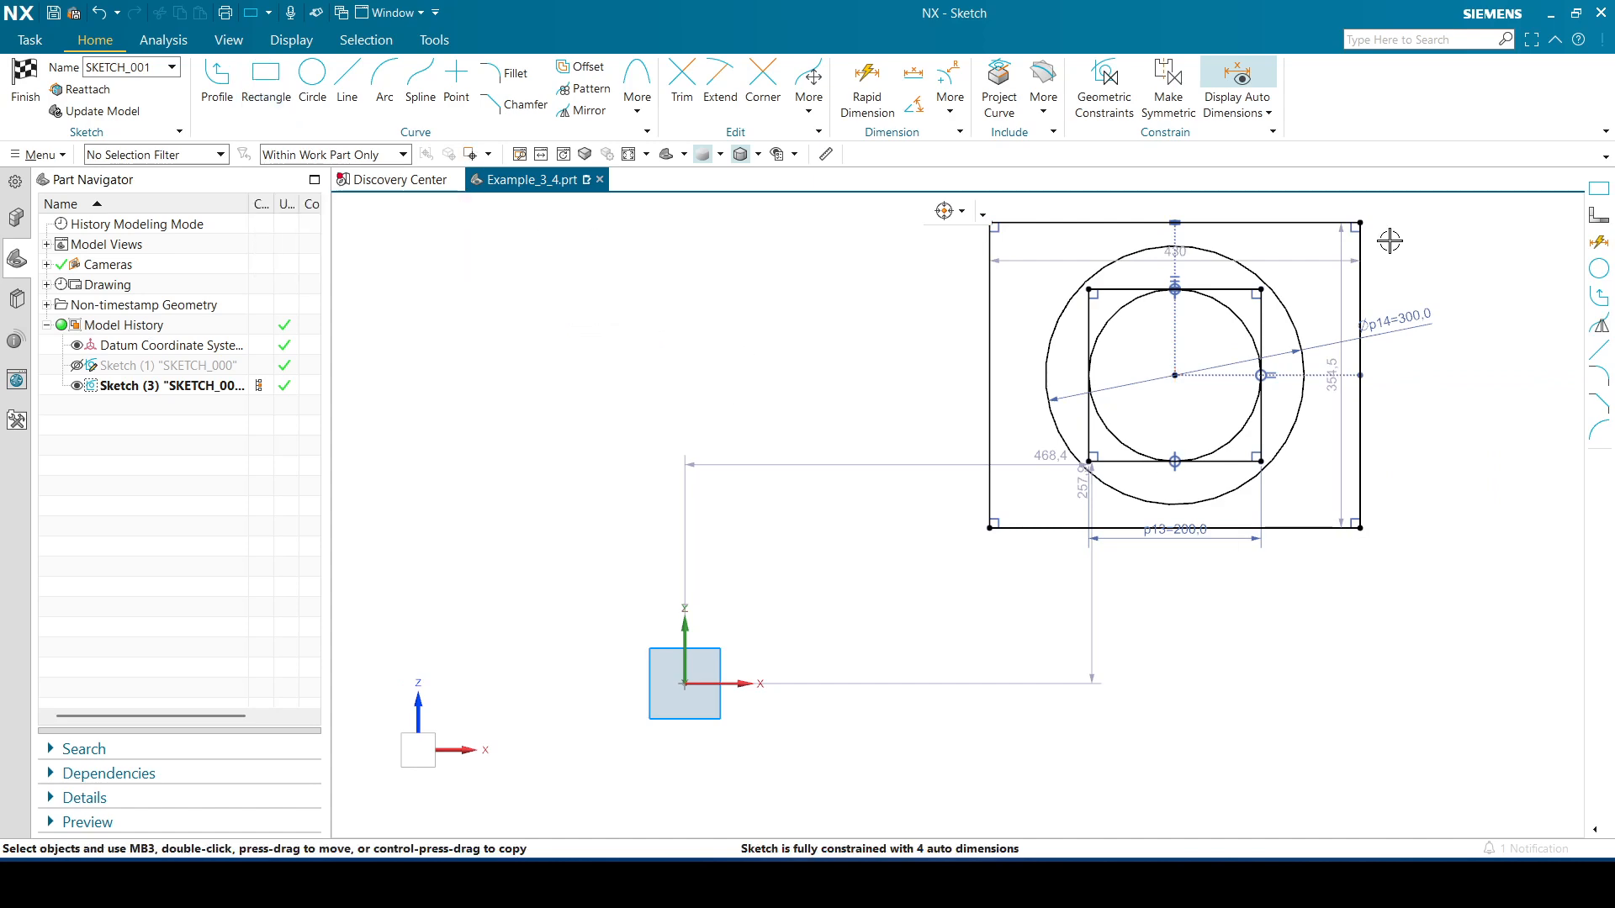
# Constrain the outer rectangle's top and right edges to equal length
pyautogui.click(1305, 223)
pyautogui.click(1361, 295)
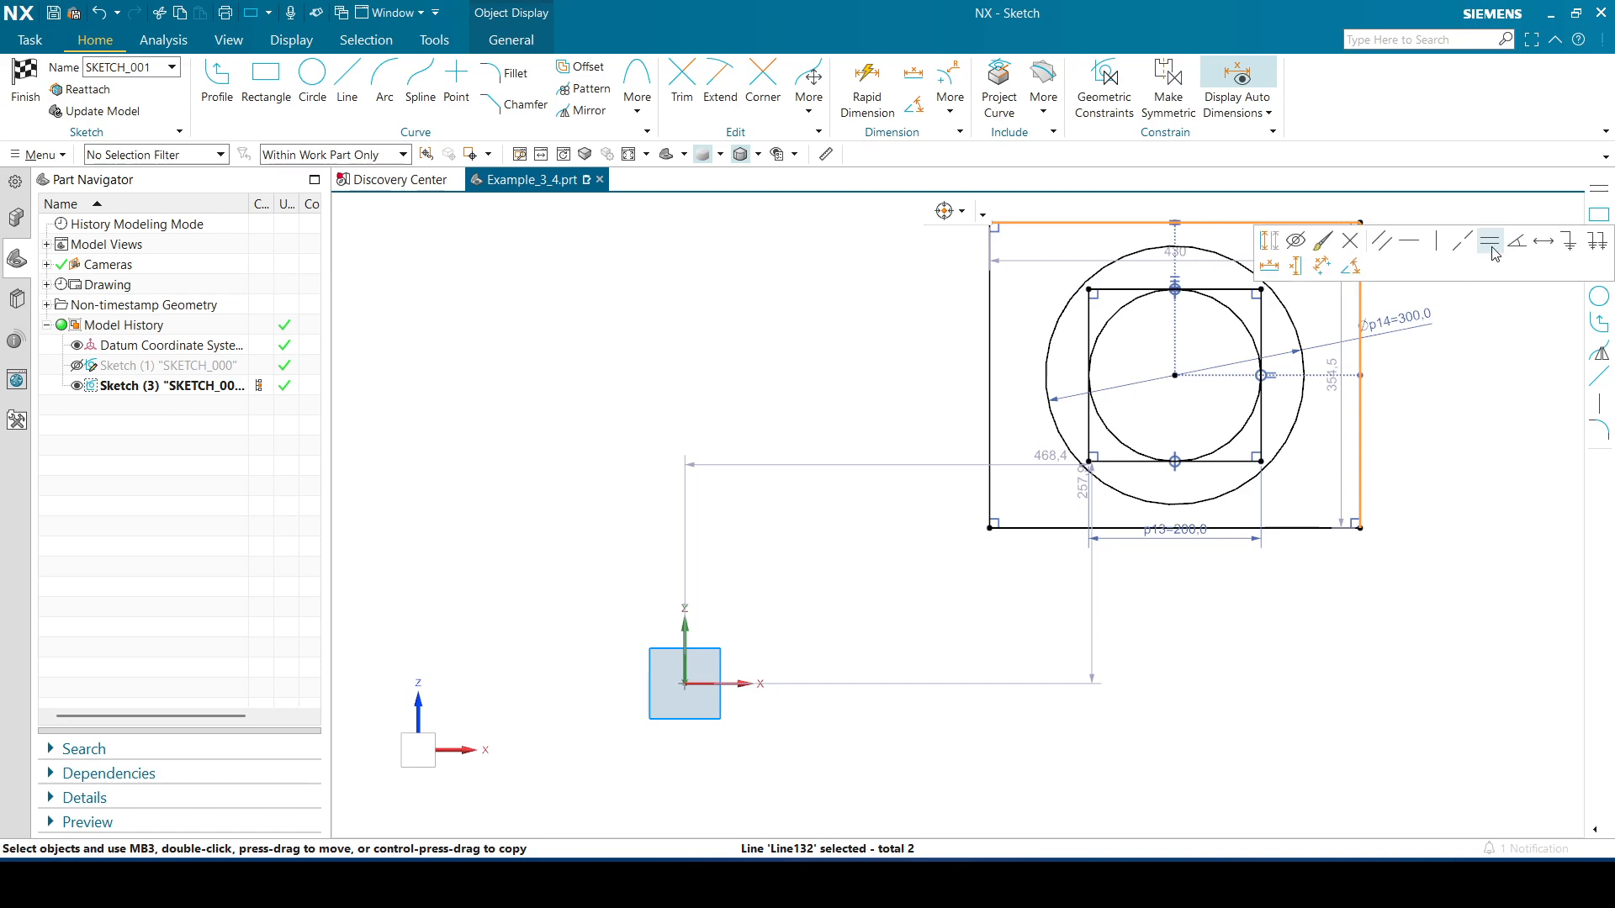
pyautogui.click(1488, 246)
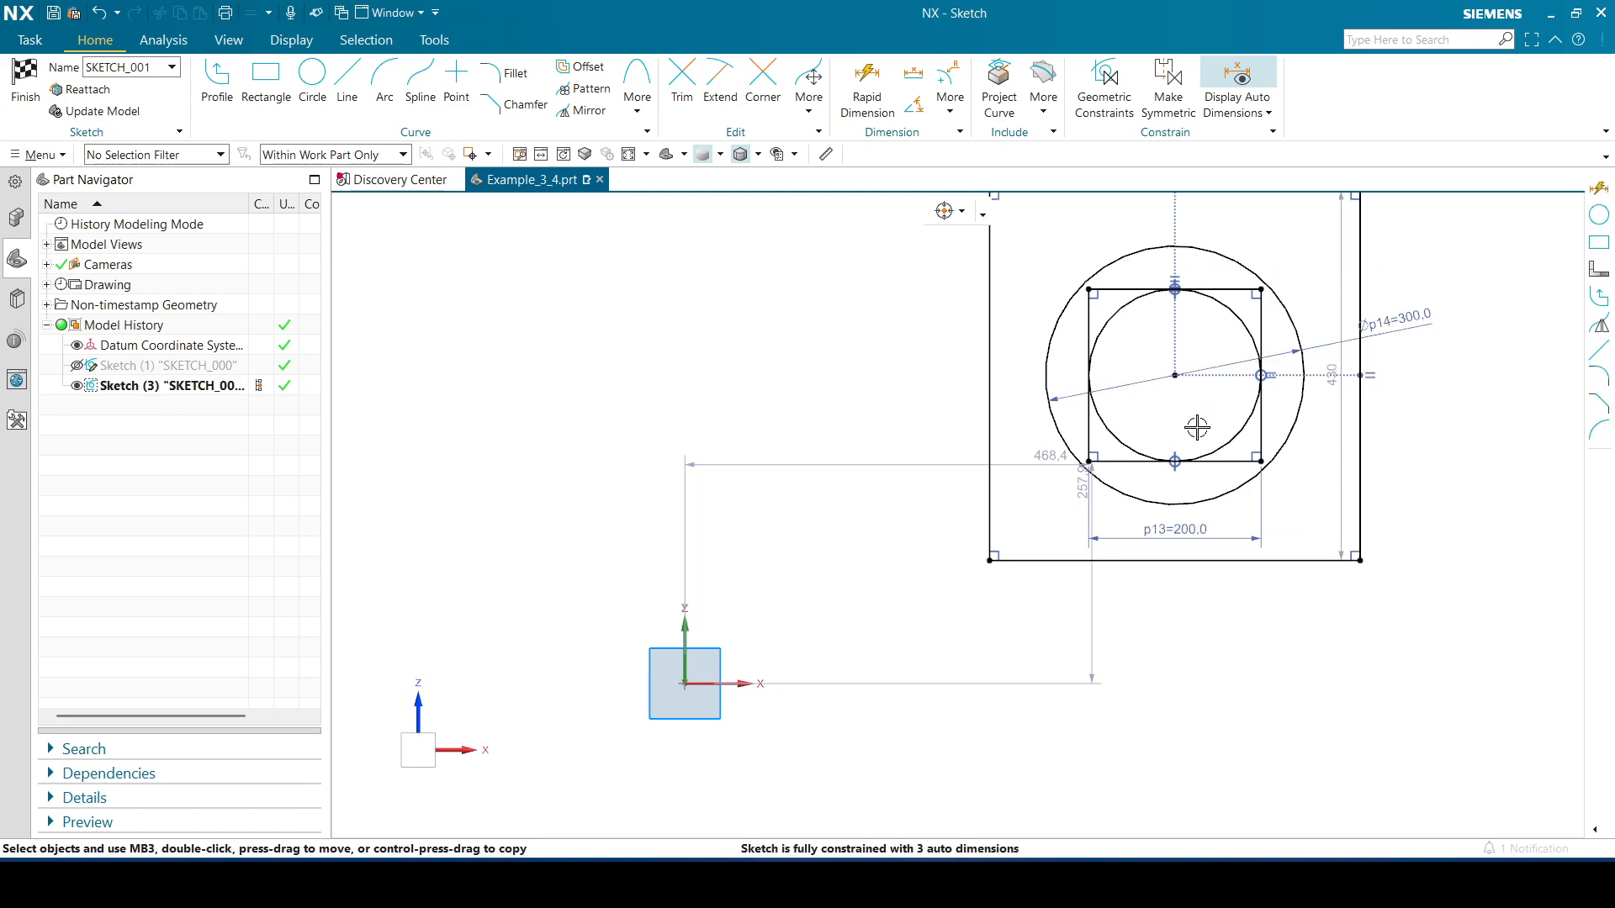
# Dimension the outer square's width between its left and right edge midpoints to 400, placed below the square
pyautogui.scroll(-8, 1184, 423)
pyautogui.scroll(6, 1184, 423)
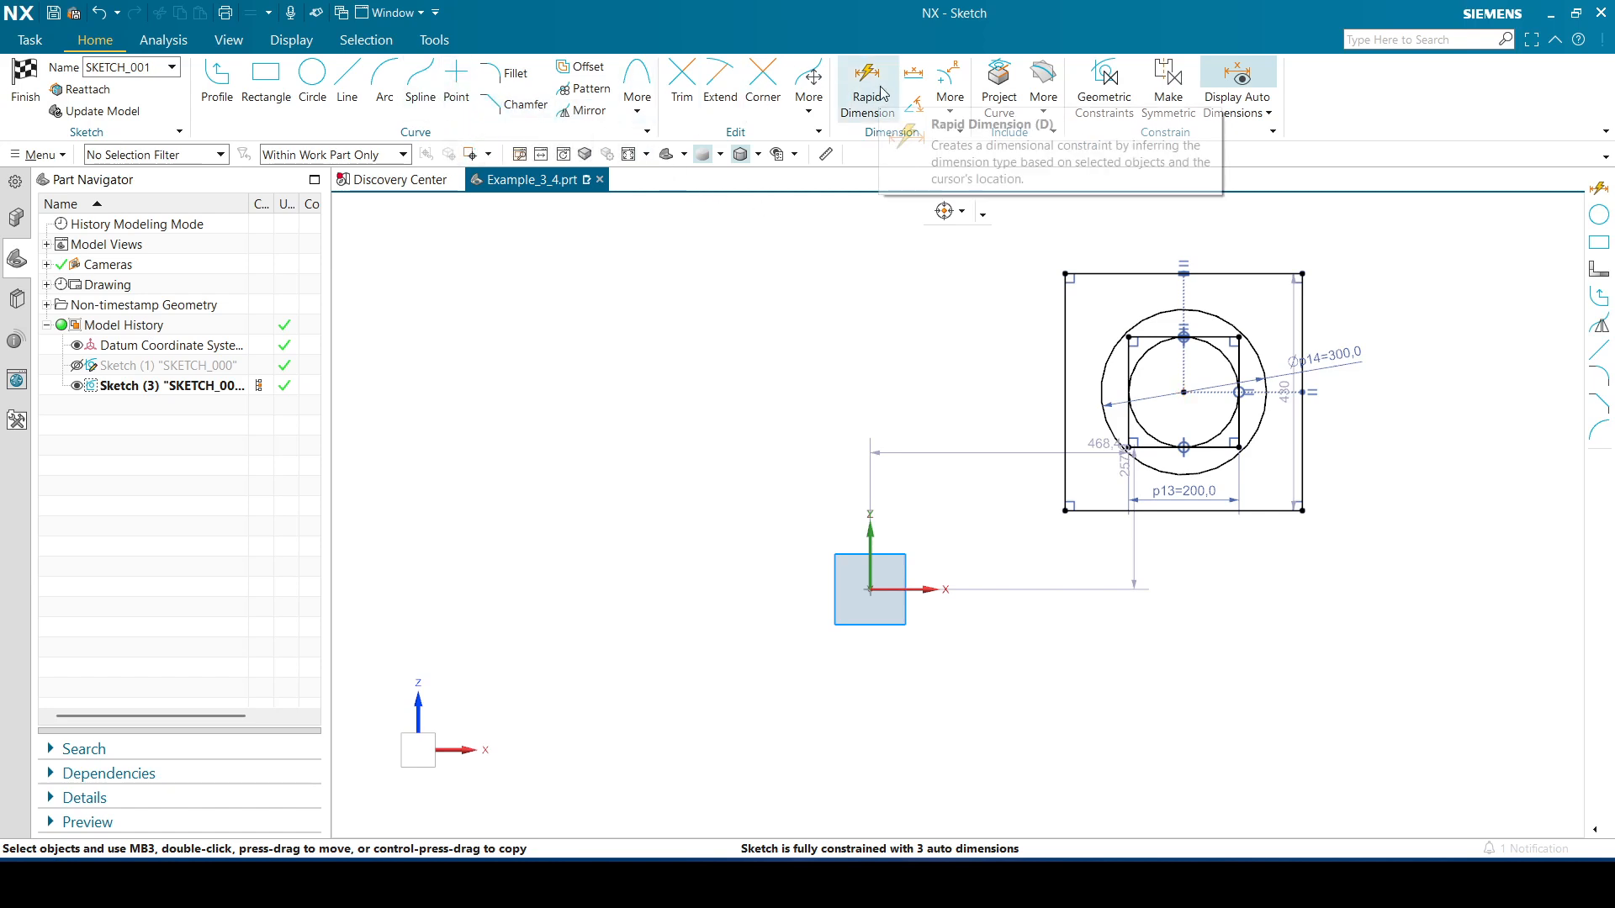
pyautogui.press('d')
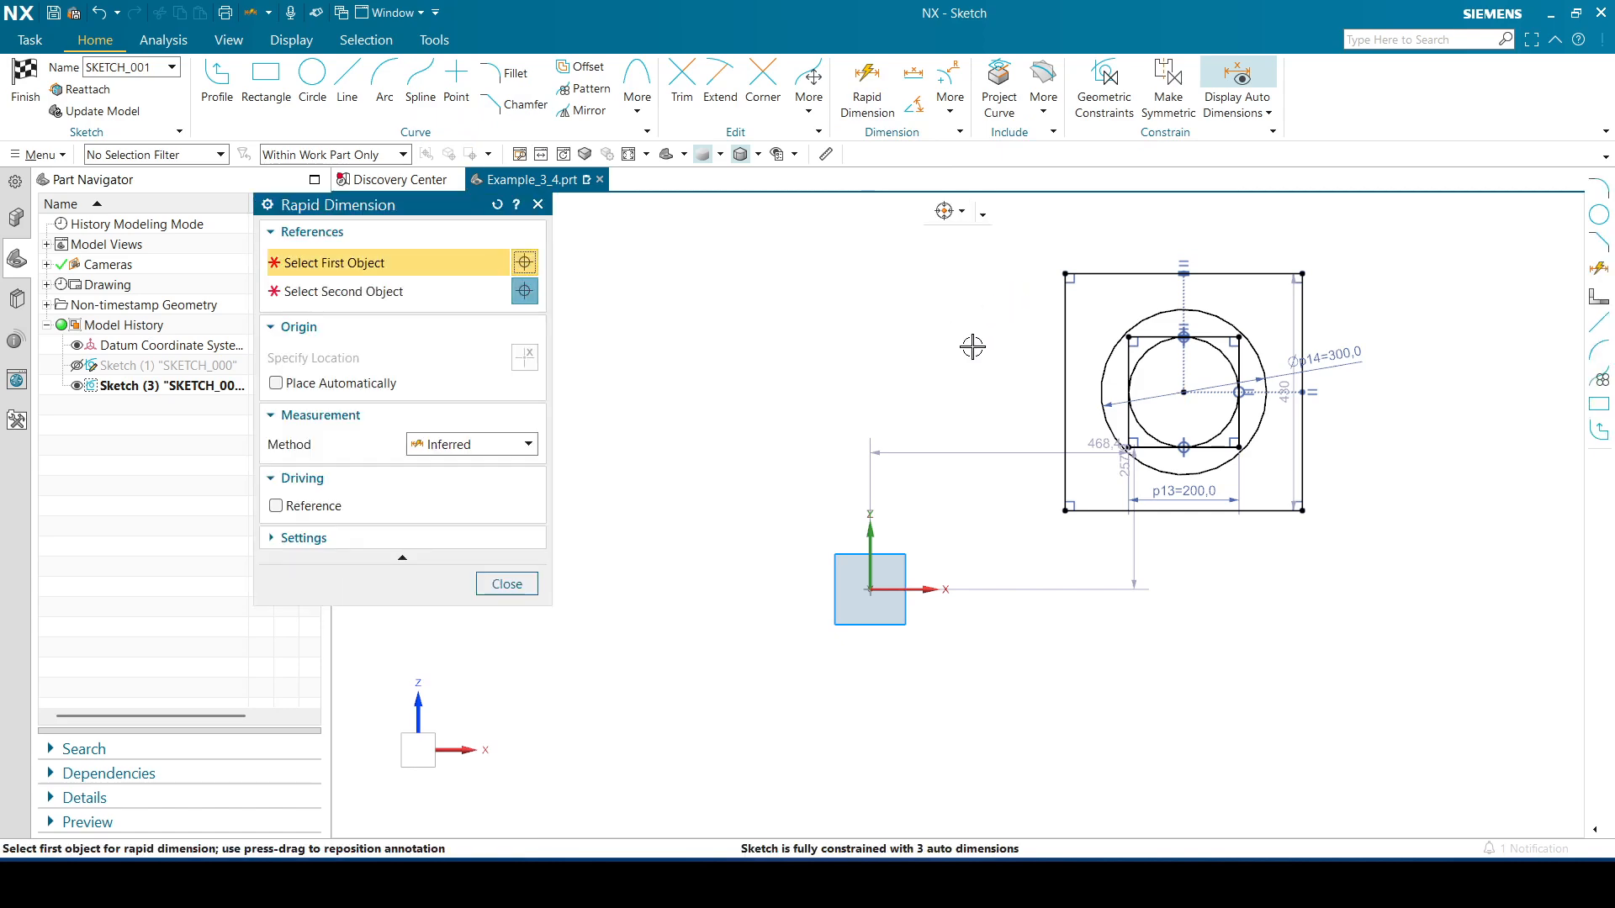
pyautogui.click(1066, 468)
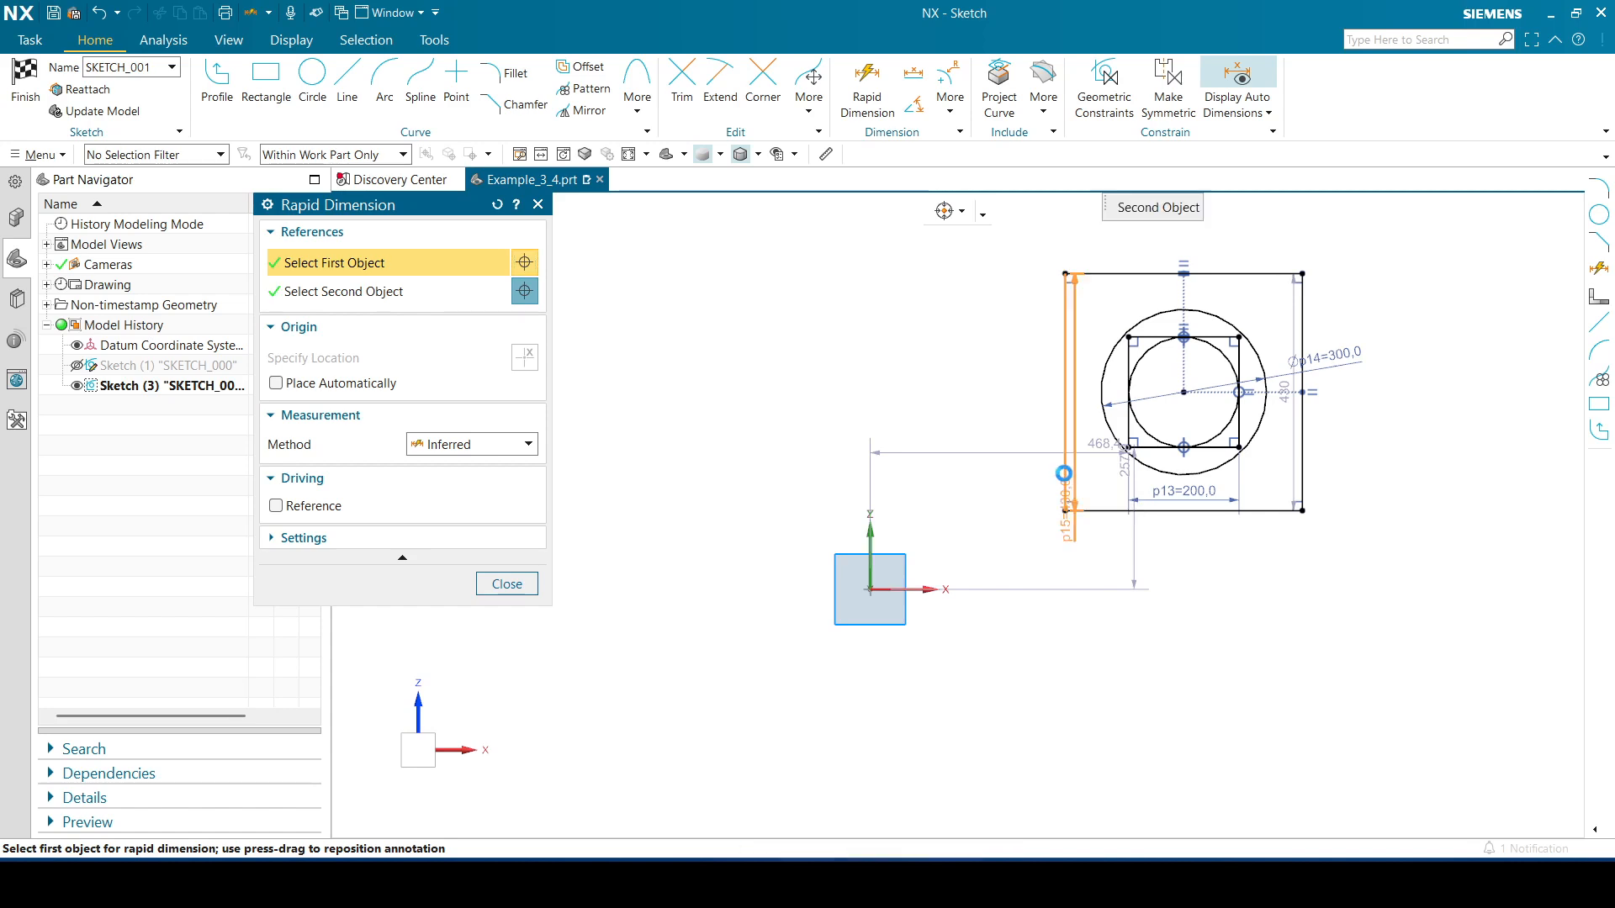
pyautogui.click(1302, 460)
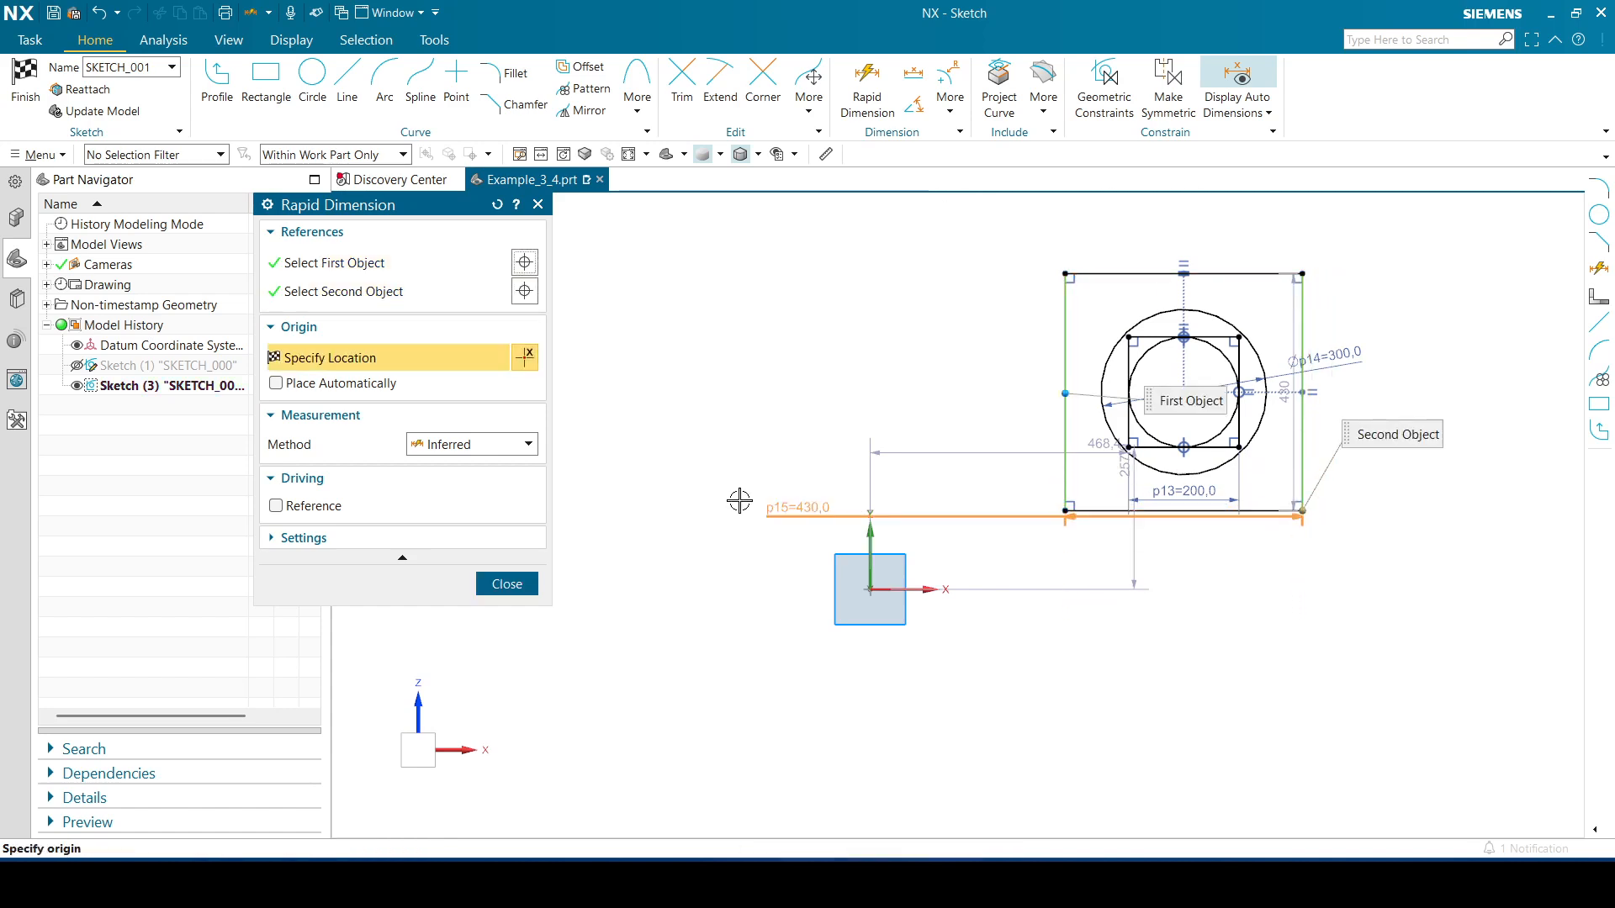
pyautogui.click(446, 295)
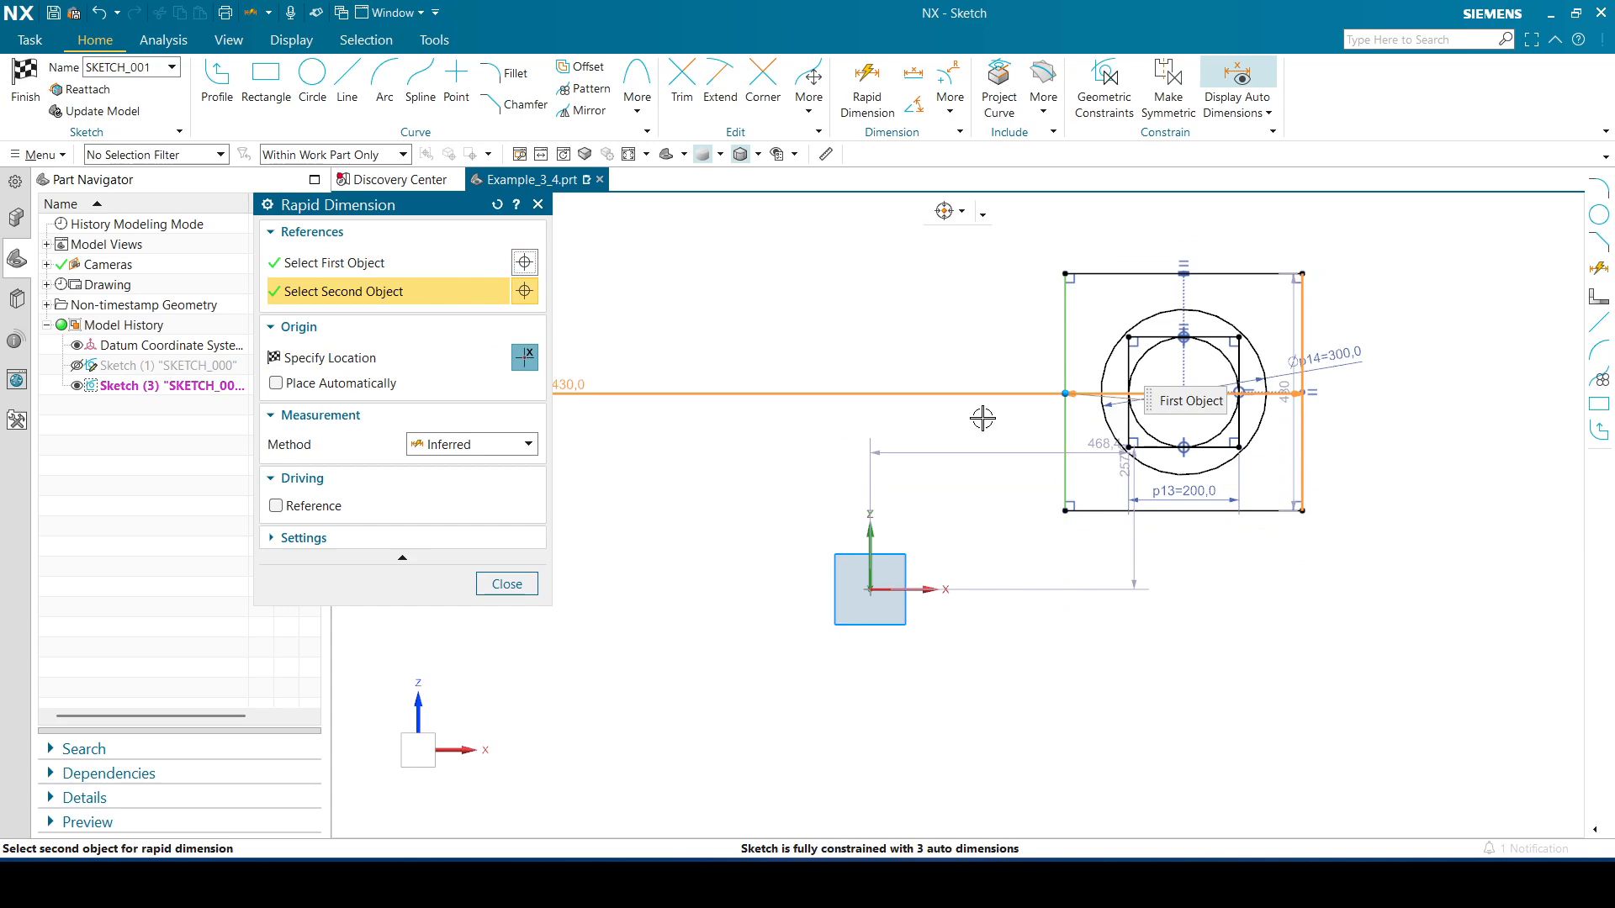
pyautogui.click(1301, 429)
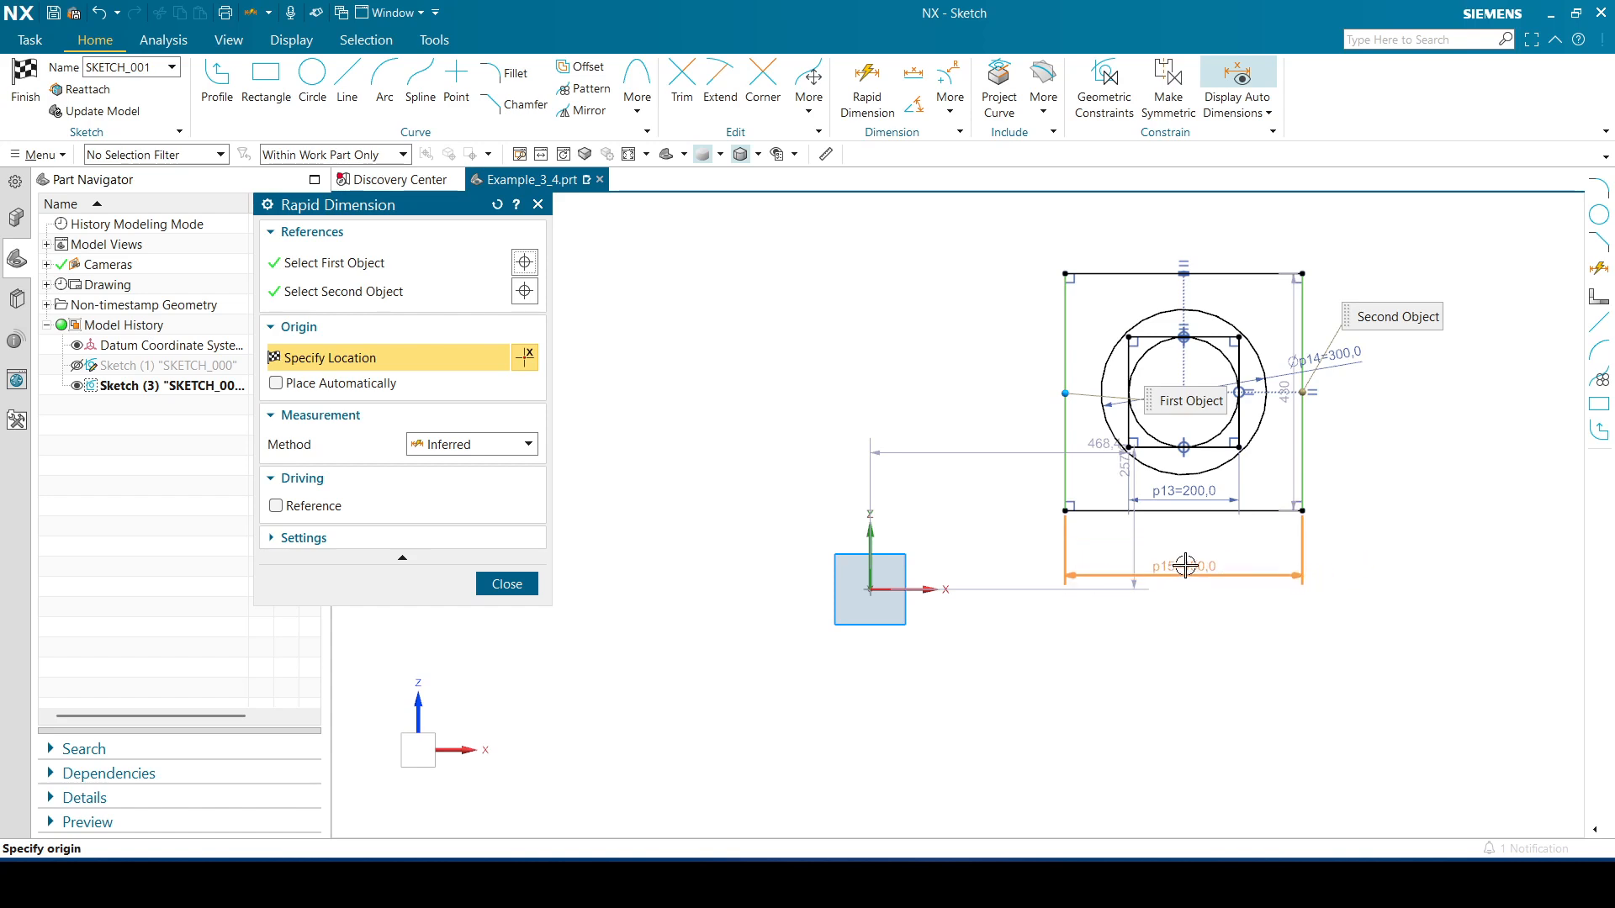
pyautogui.click(1185, 563)
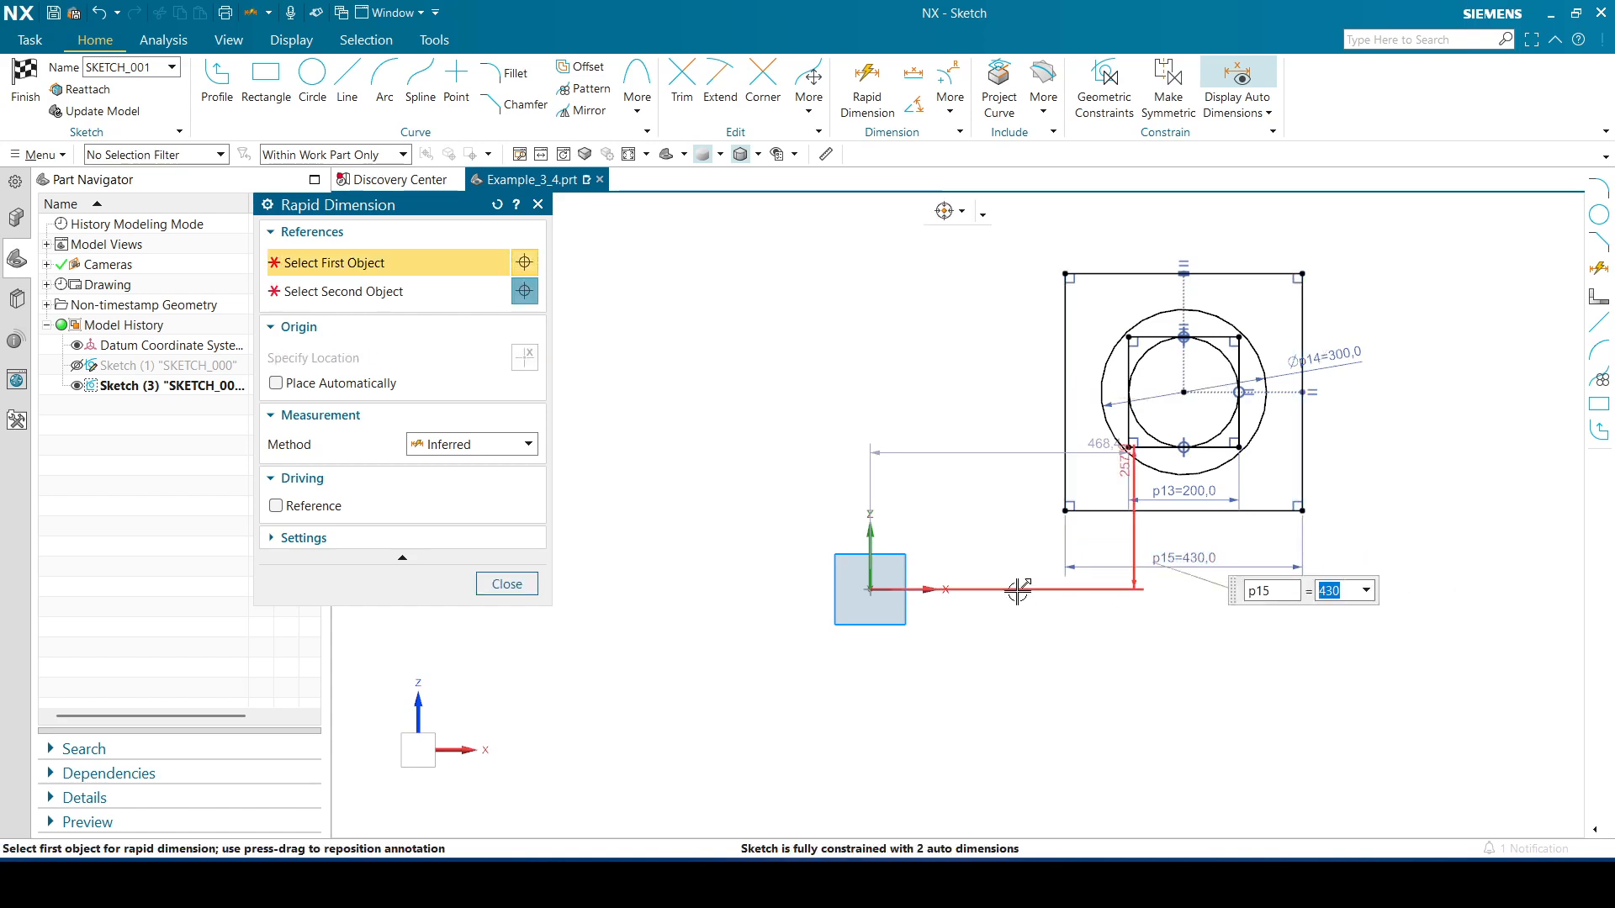
pyautogui.write('400')
pyautogui.press('Return')
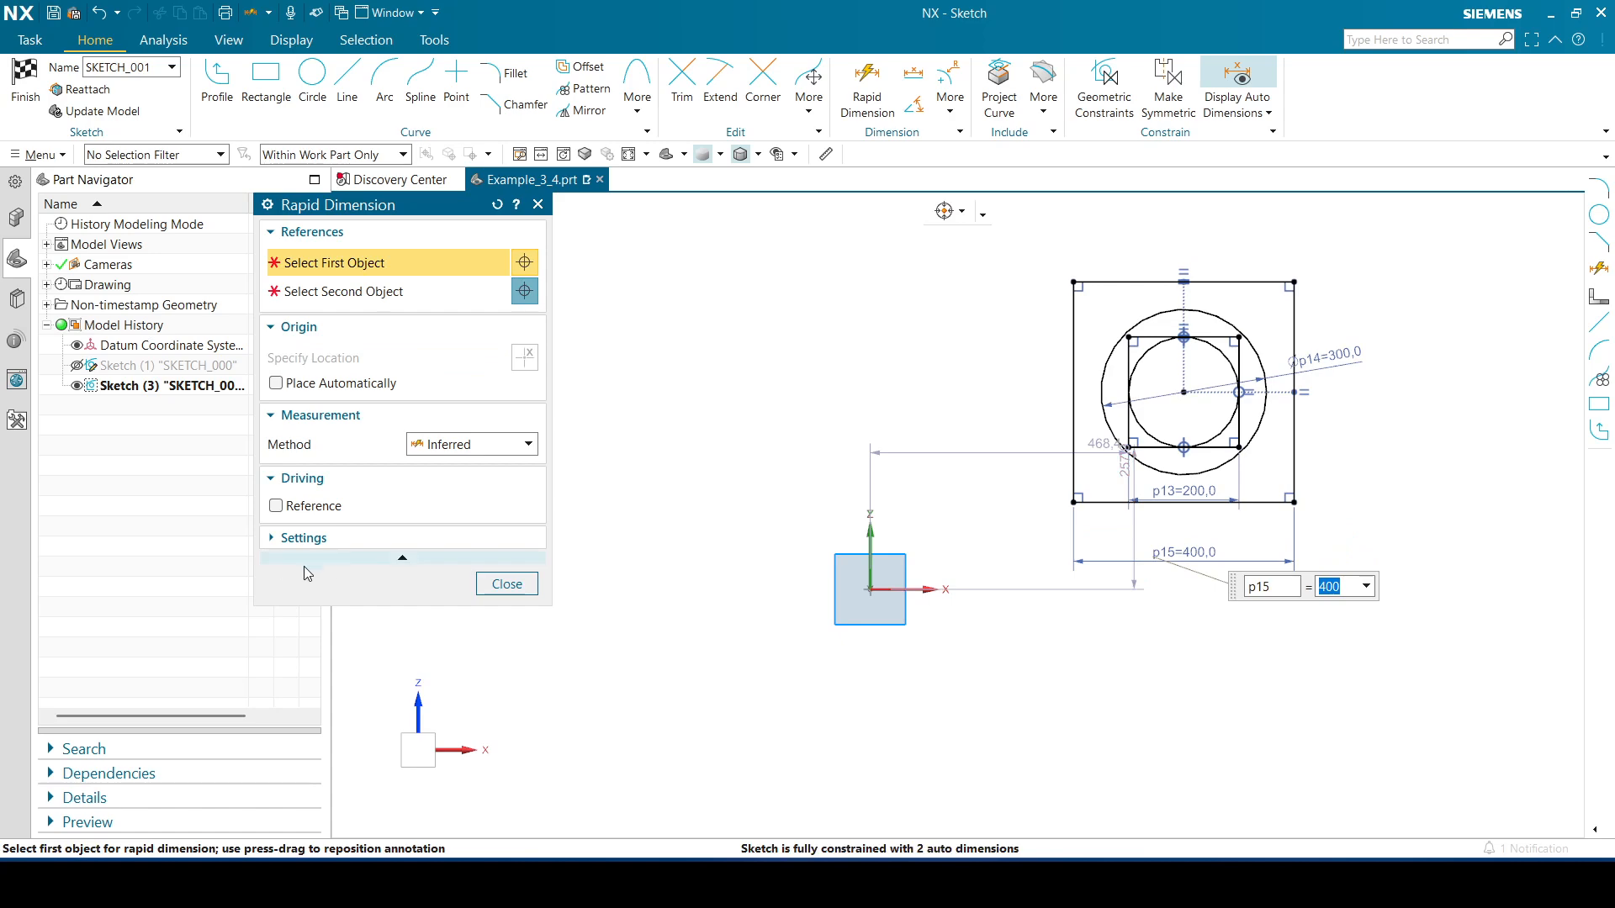
pyautogui.click(507, 583)
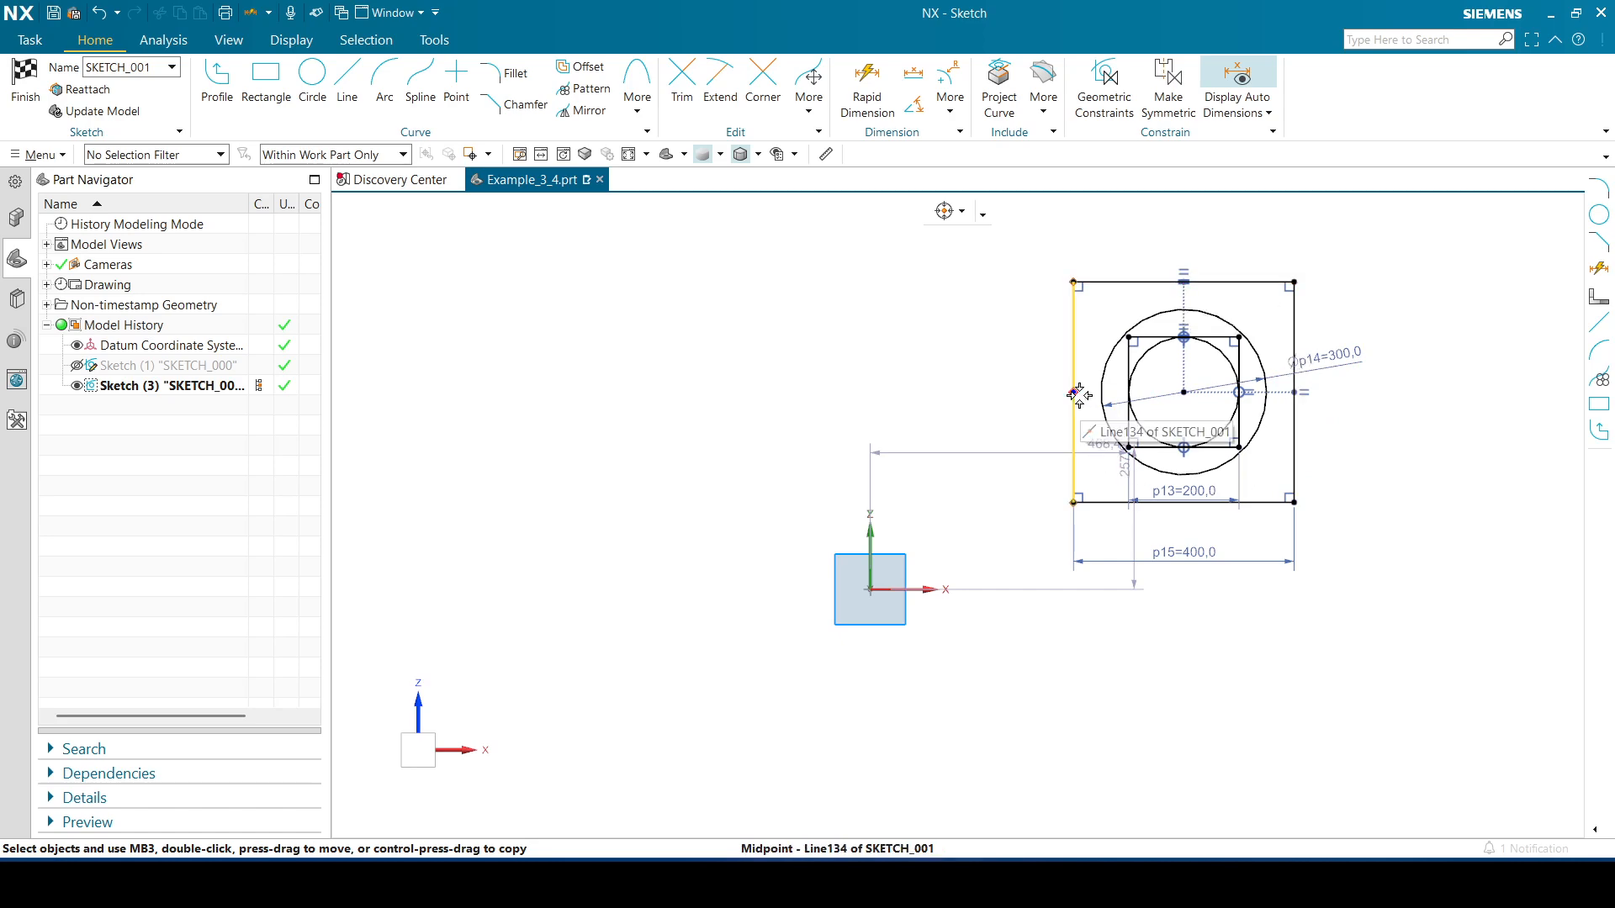
# Draw a centre-and-endpoints arc of radius 200 from the outer square's top midpoint to its left midpoint
pyautogui.click(385, 114)
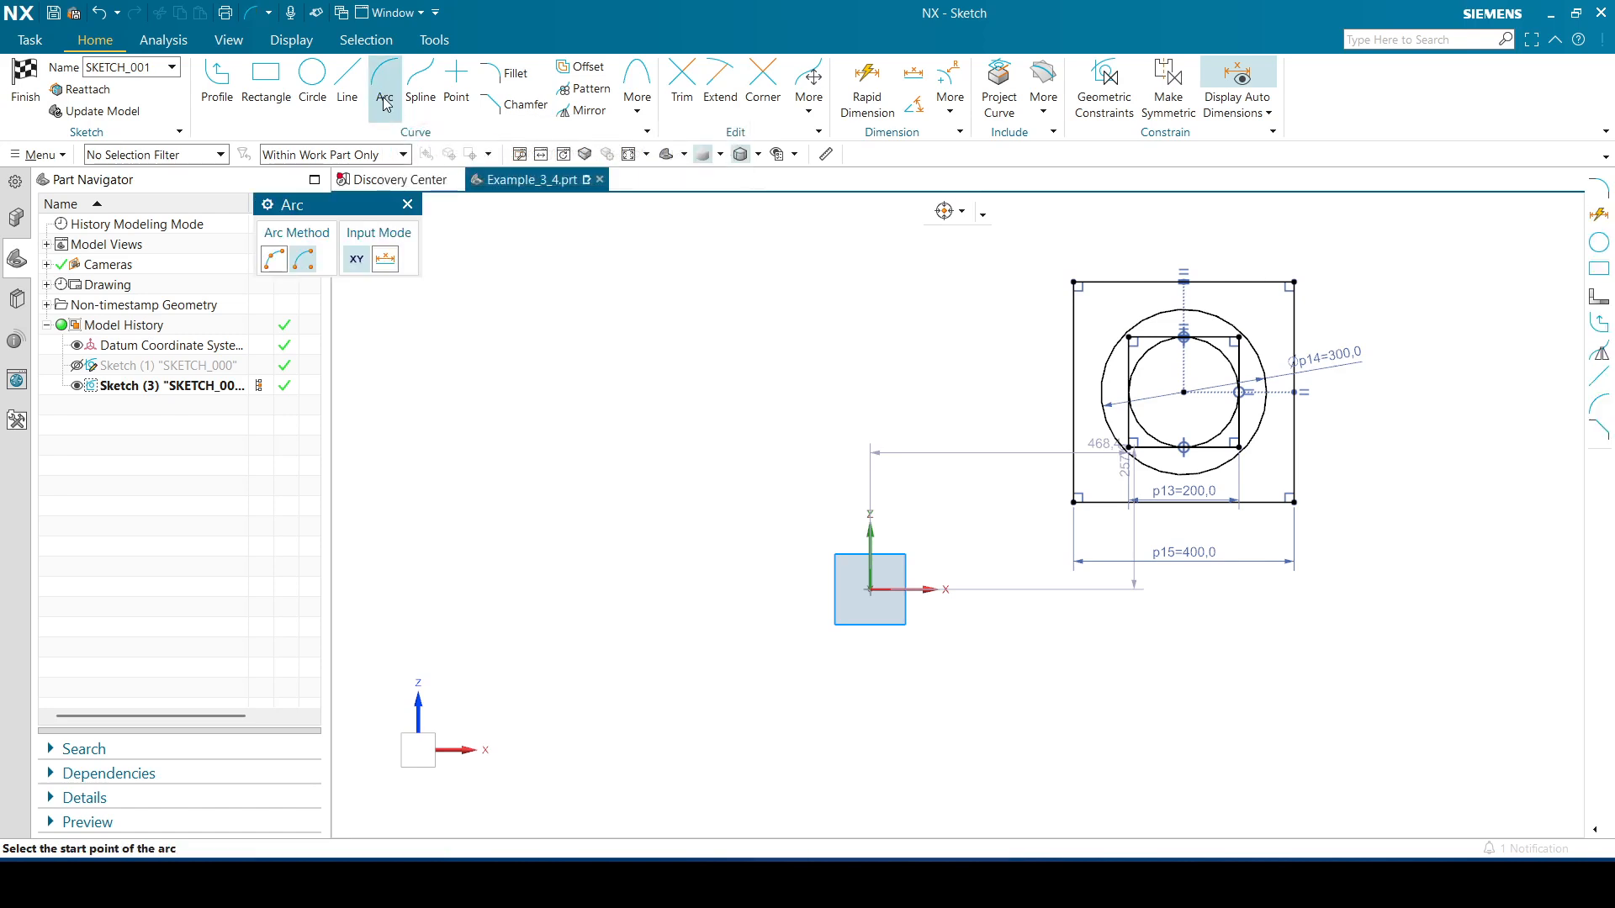
pyautogui.click(308, 266)
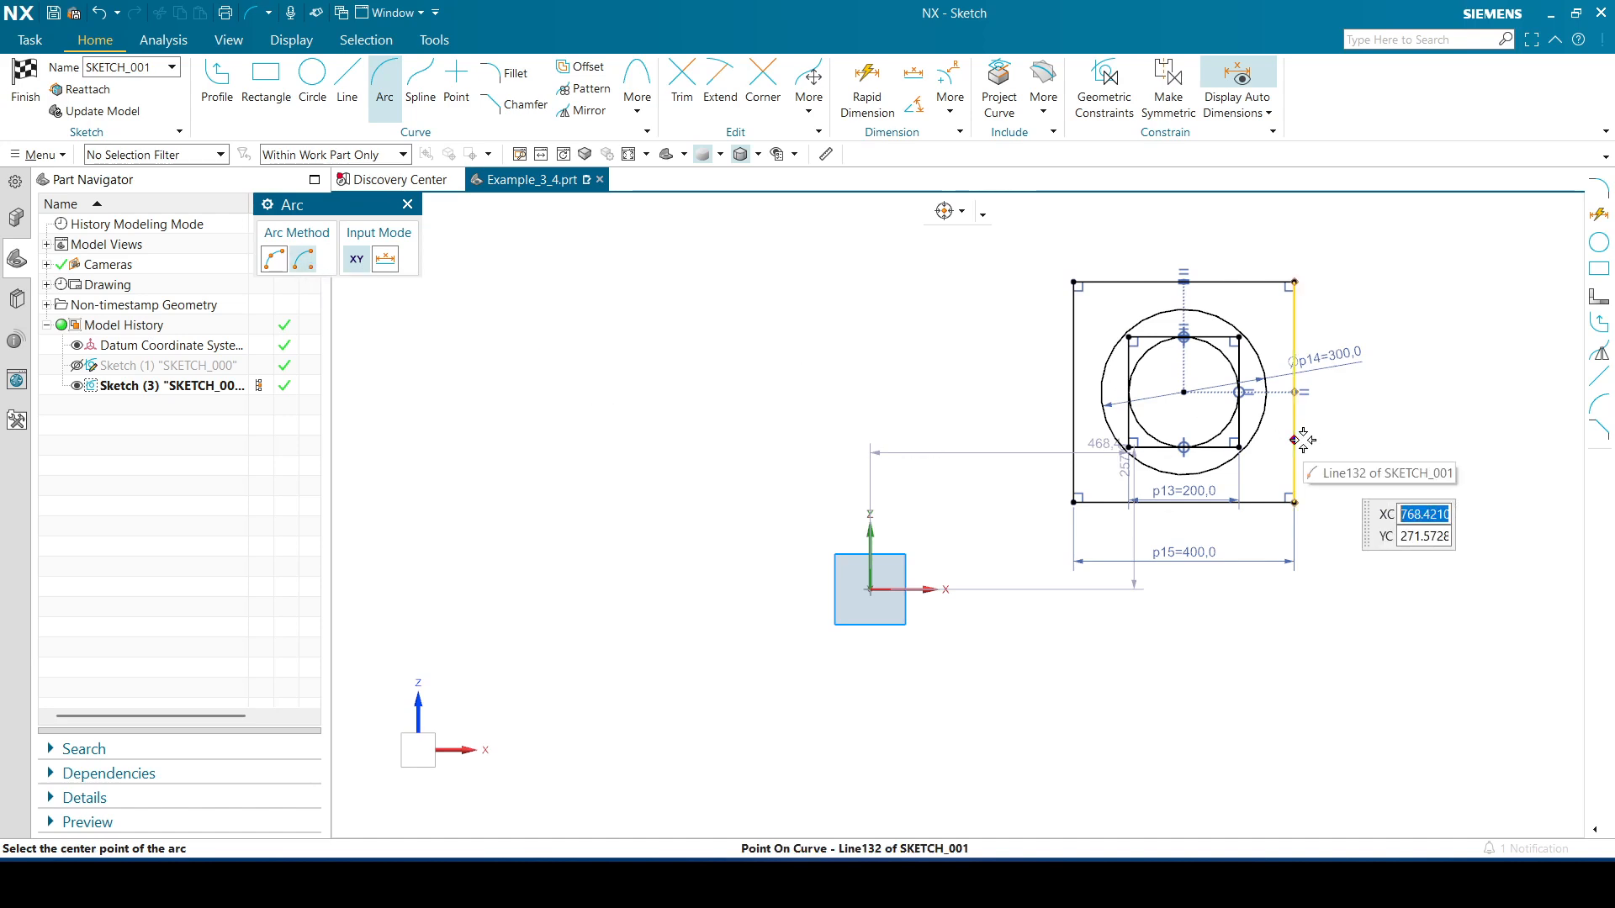
pyautogui.click(1184, 393)
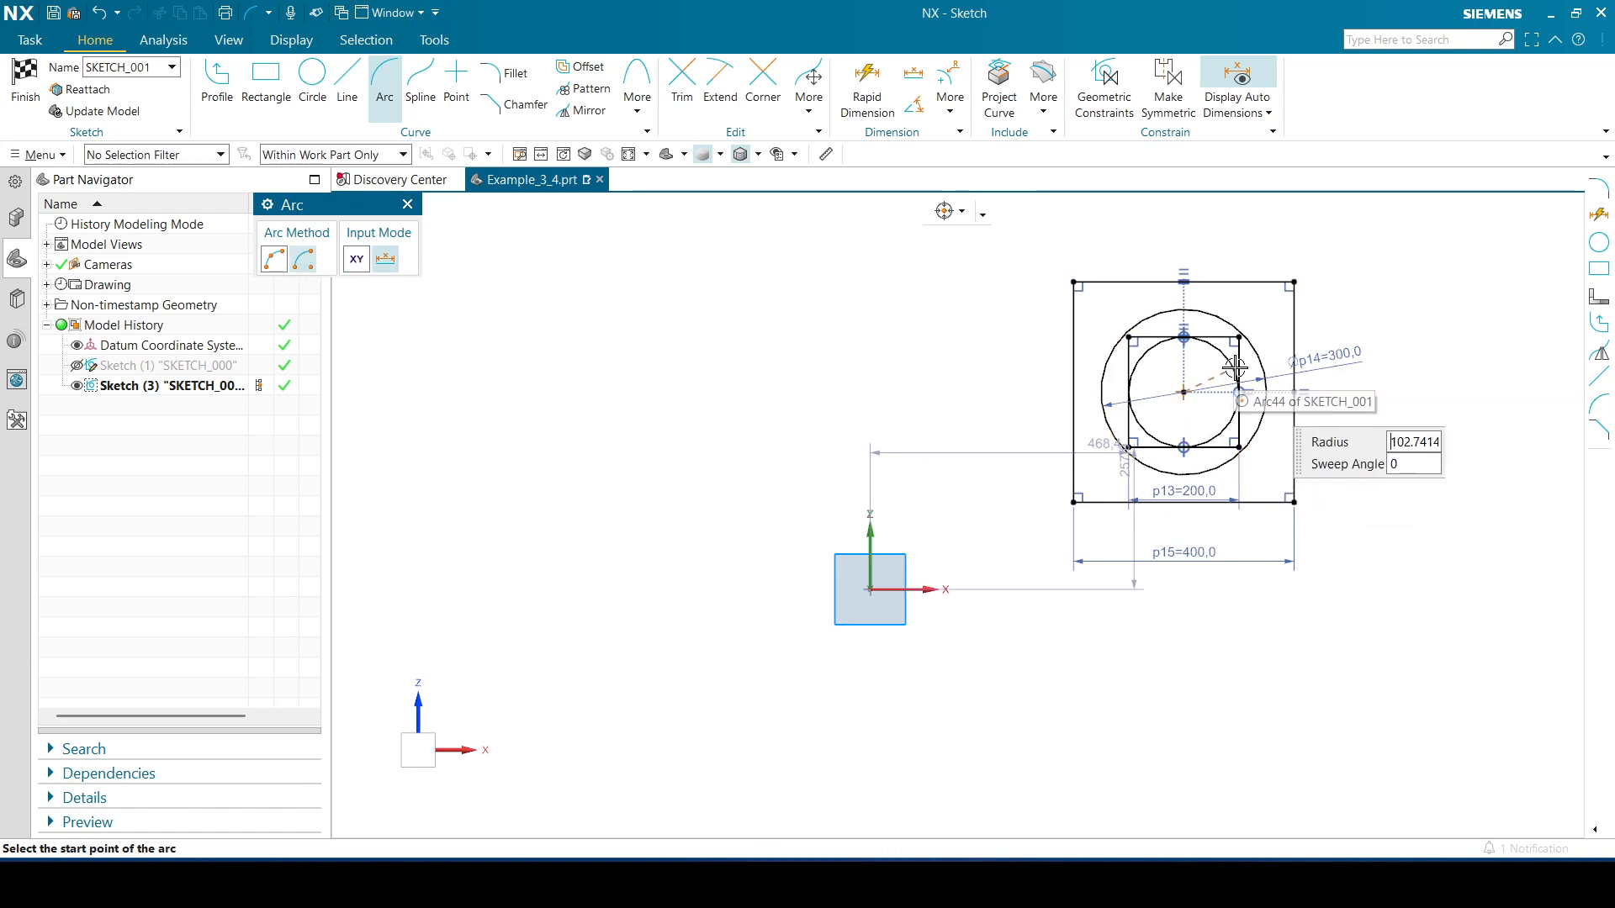
pyautogui.click(1184, 280)
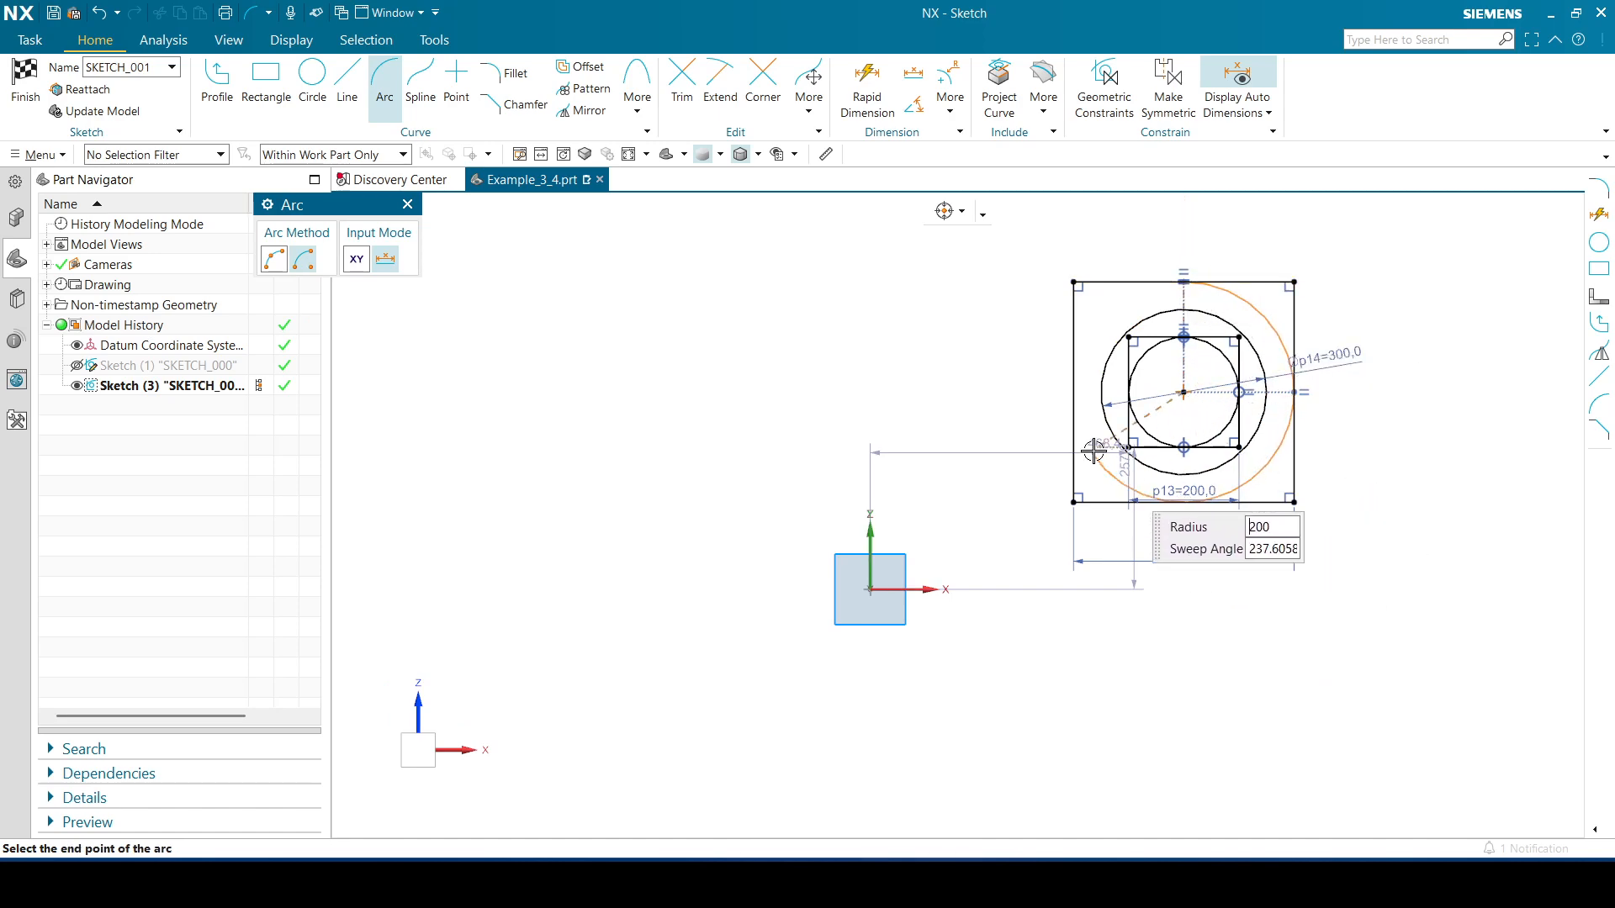
pyautogui.click(1072, 392)
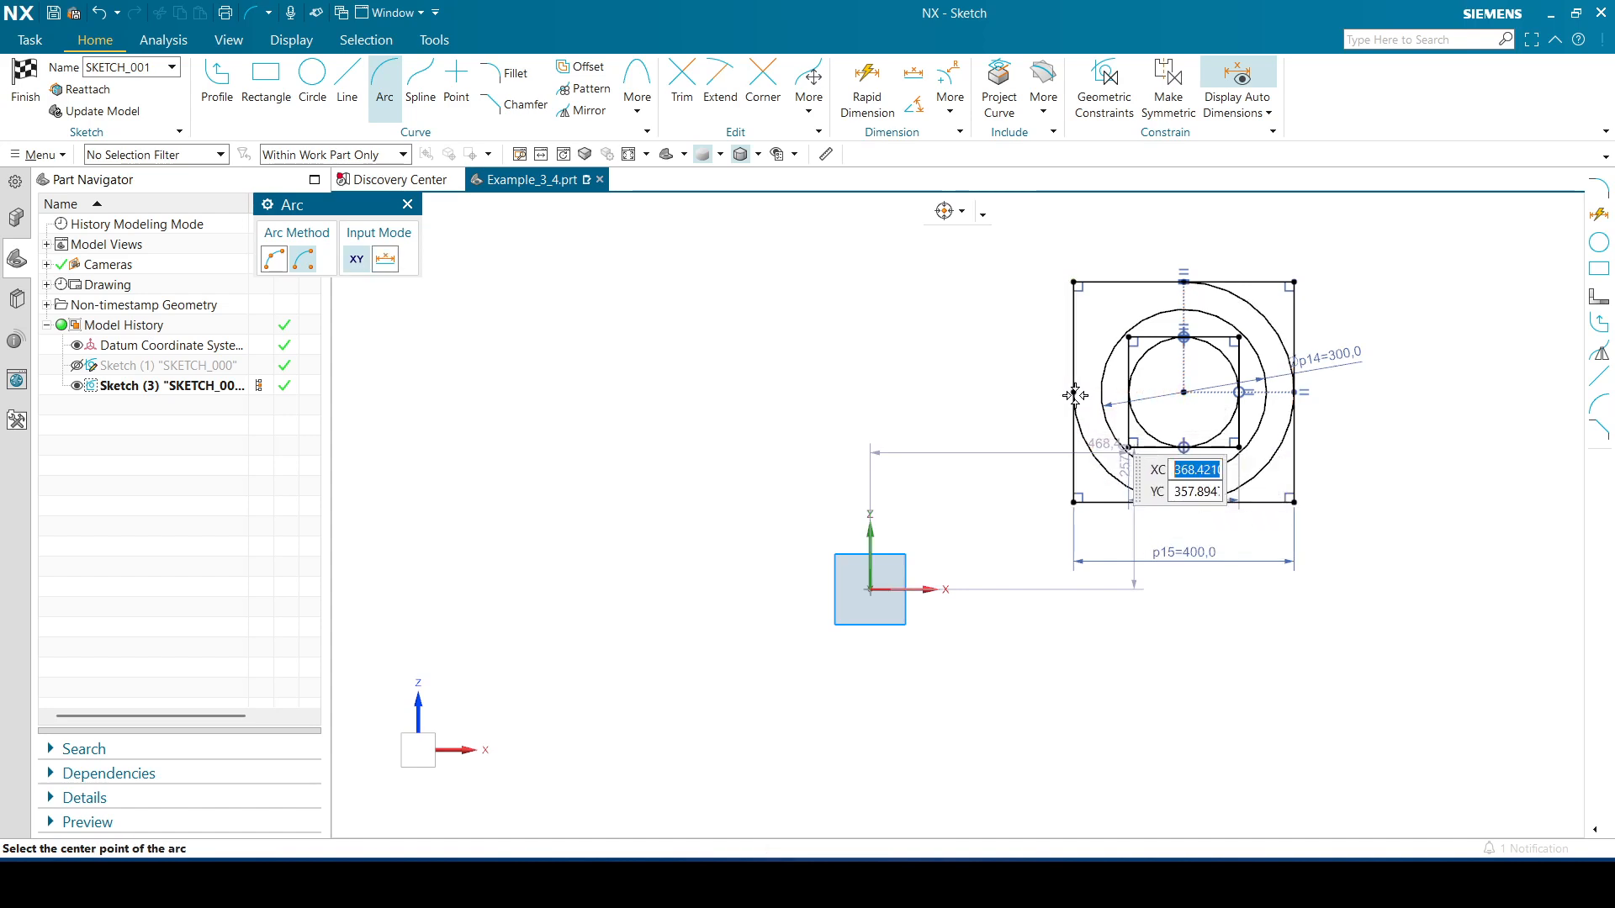
pyautogui.click(408, 204)
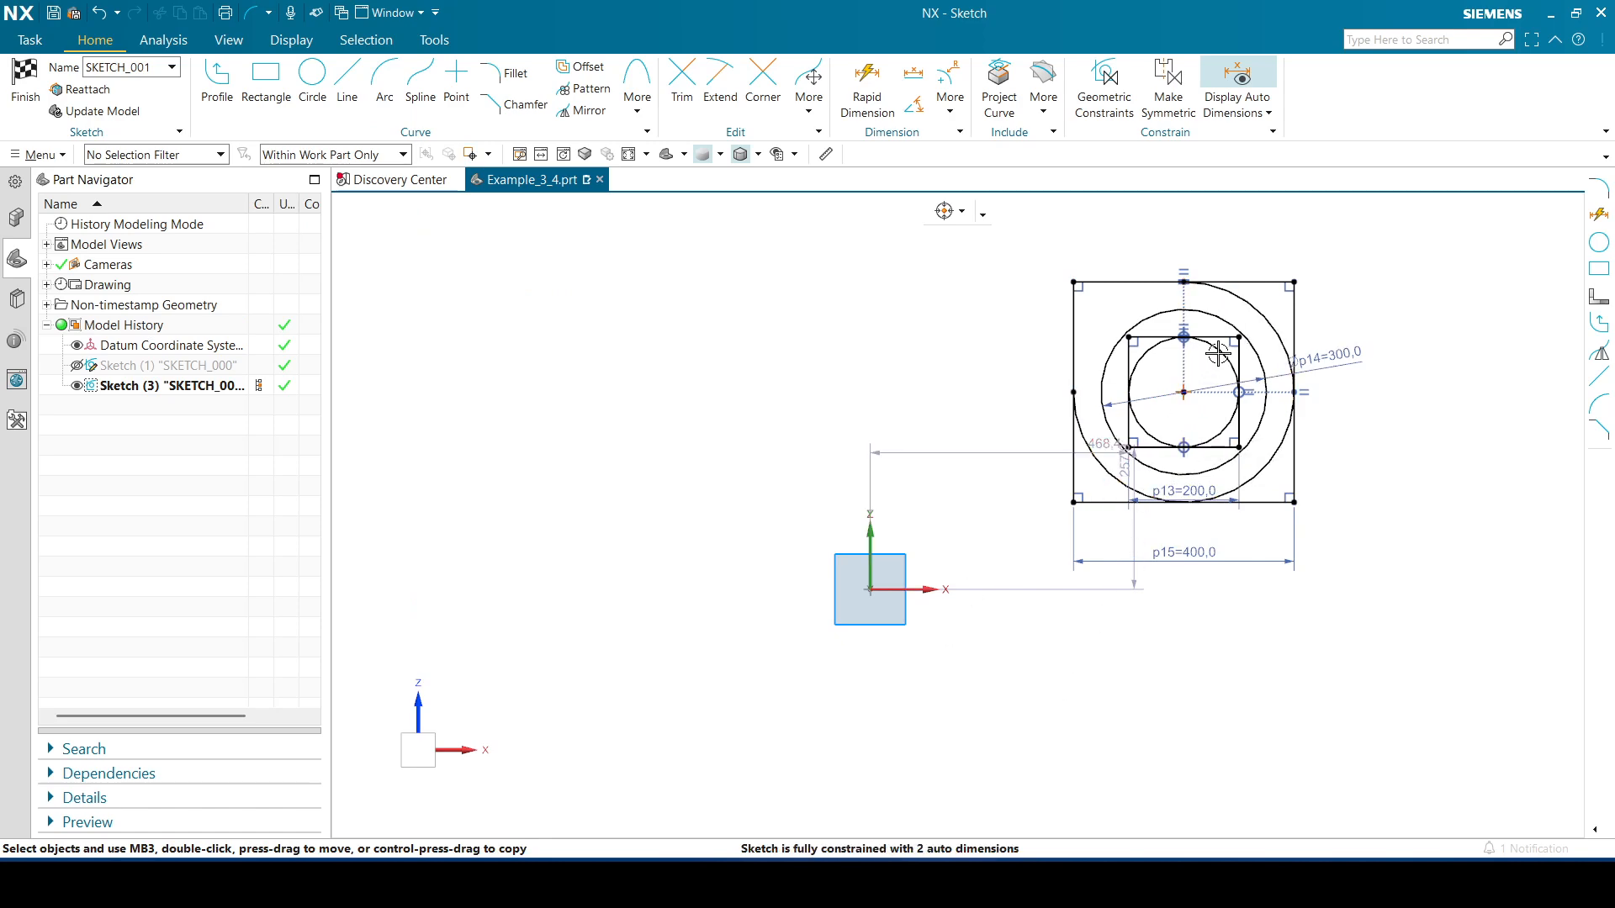
# Drag the boss geometry slightly upward and move the horizontal position dimension label higher
pyautogui.moveTo(1183, 392)
pyautogui.mouseDown()
pyautogui.moveTo(1190, 367)
pyautogui.moveTo(1209, 378)
pyautogui.moveTo(1184, 390)
pyautogui.moveTo(1208, 354)
pyautogui.moveTo(1178, 376)
pyautogui.mouseUp()
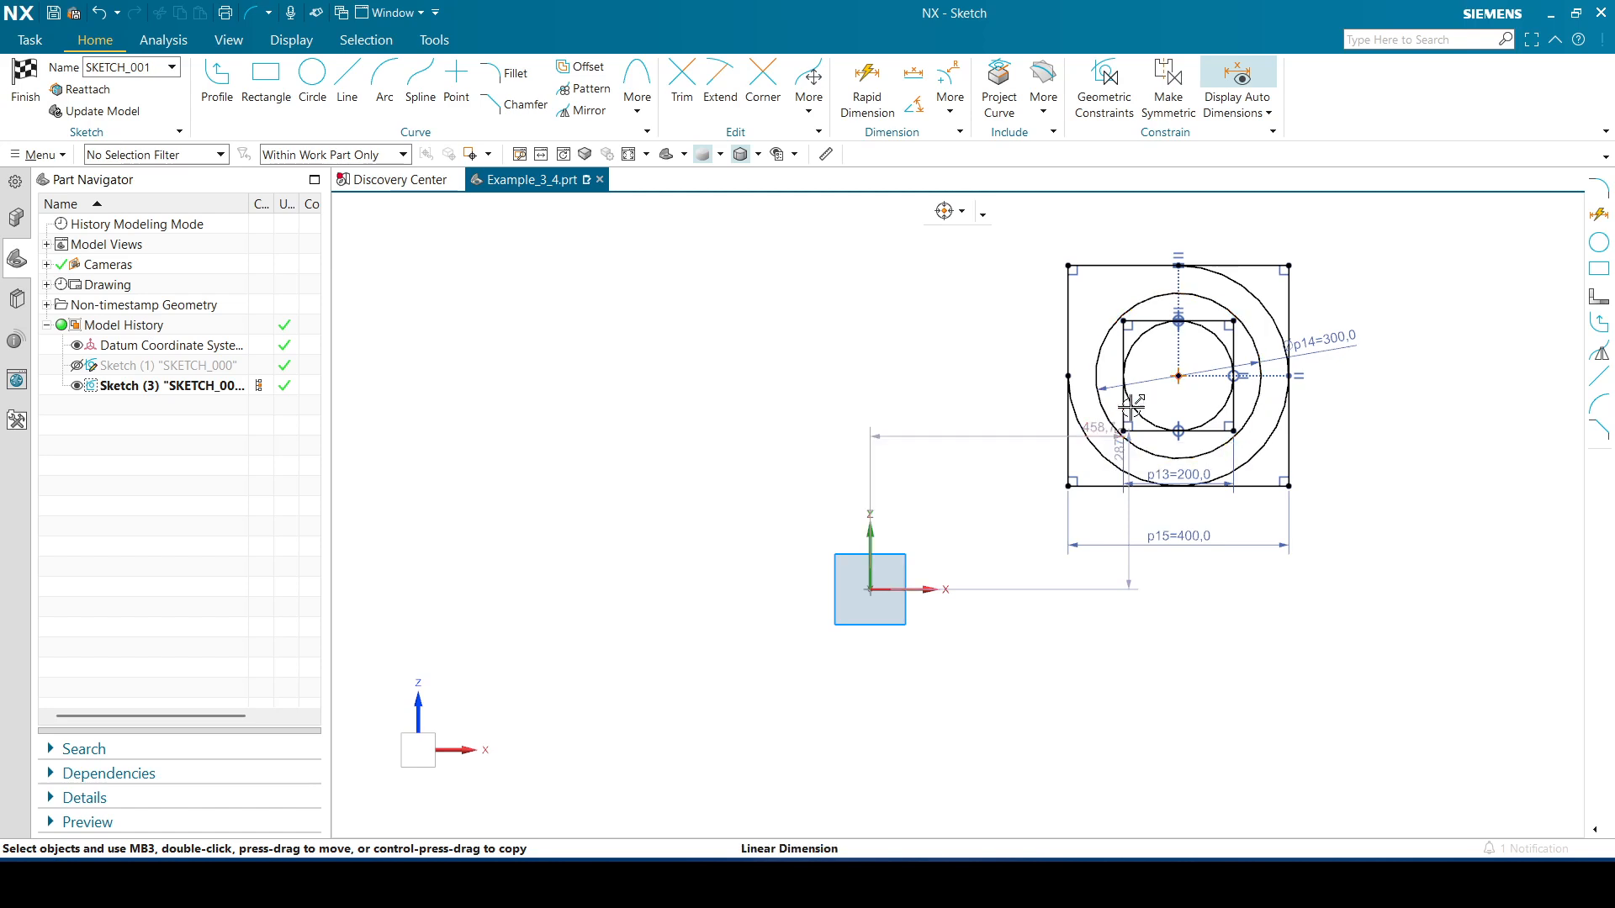
pyautogui.moveTo(970, 436); pyautogui.dragTo(968, 403)
# Dimension the horizontal distance from the sketch vertical axis to the boss centre as 750
pyautogui.press('d')
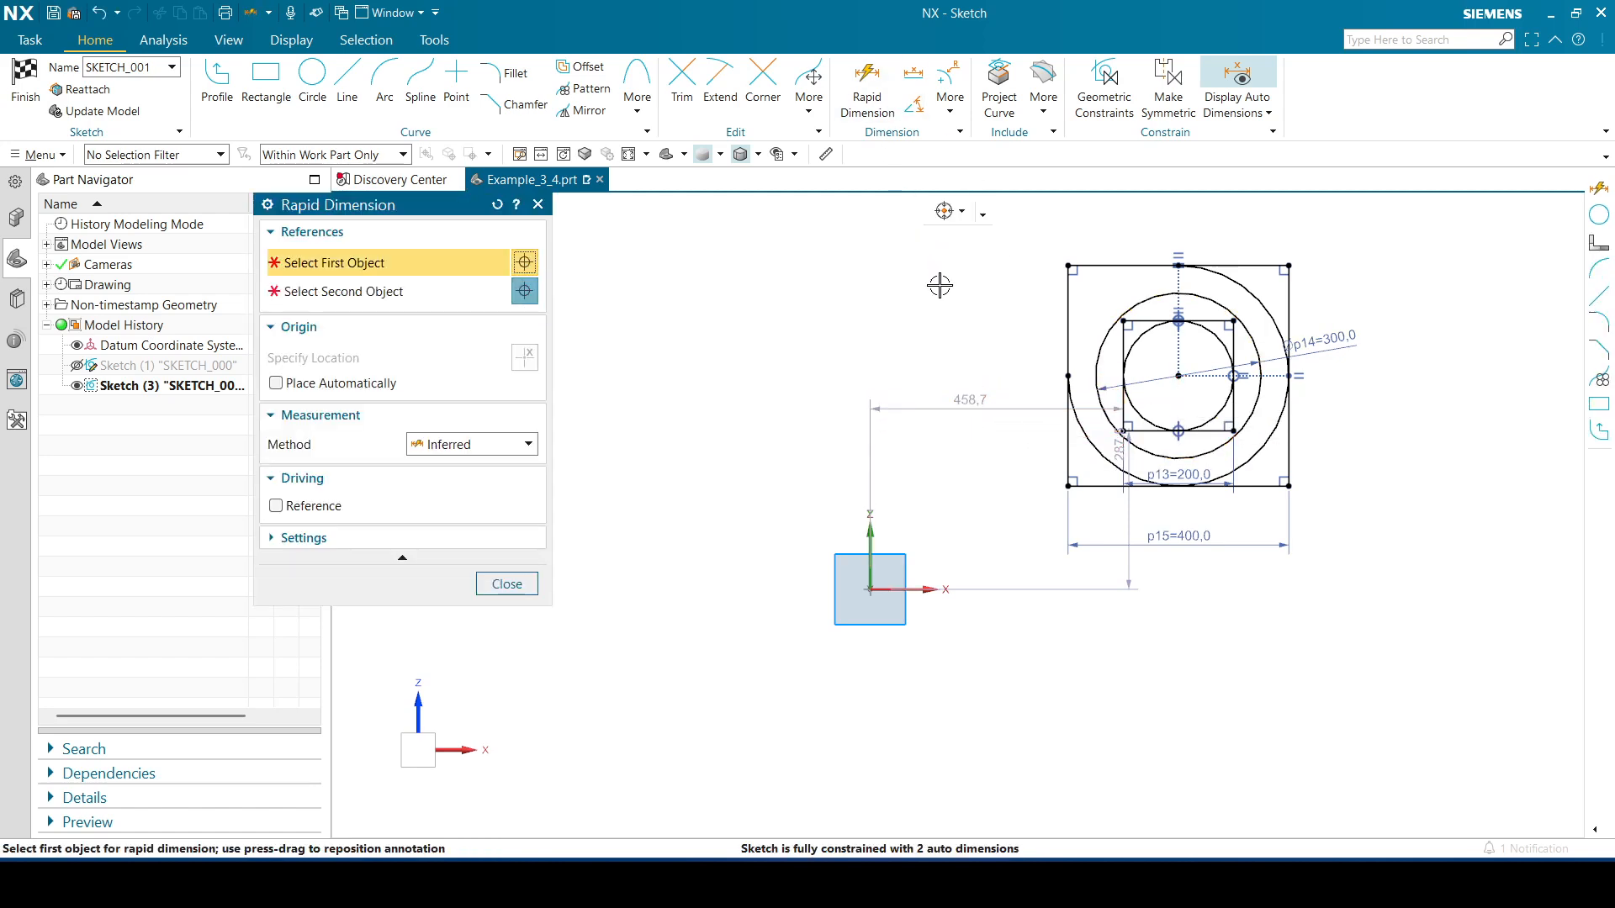
pyautogui.click(1174, 375)
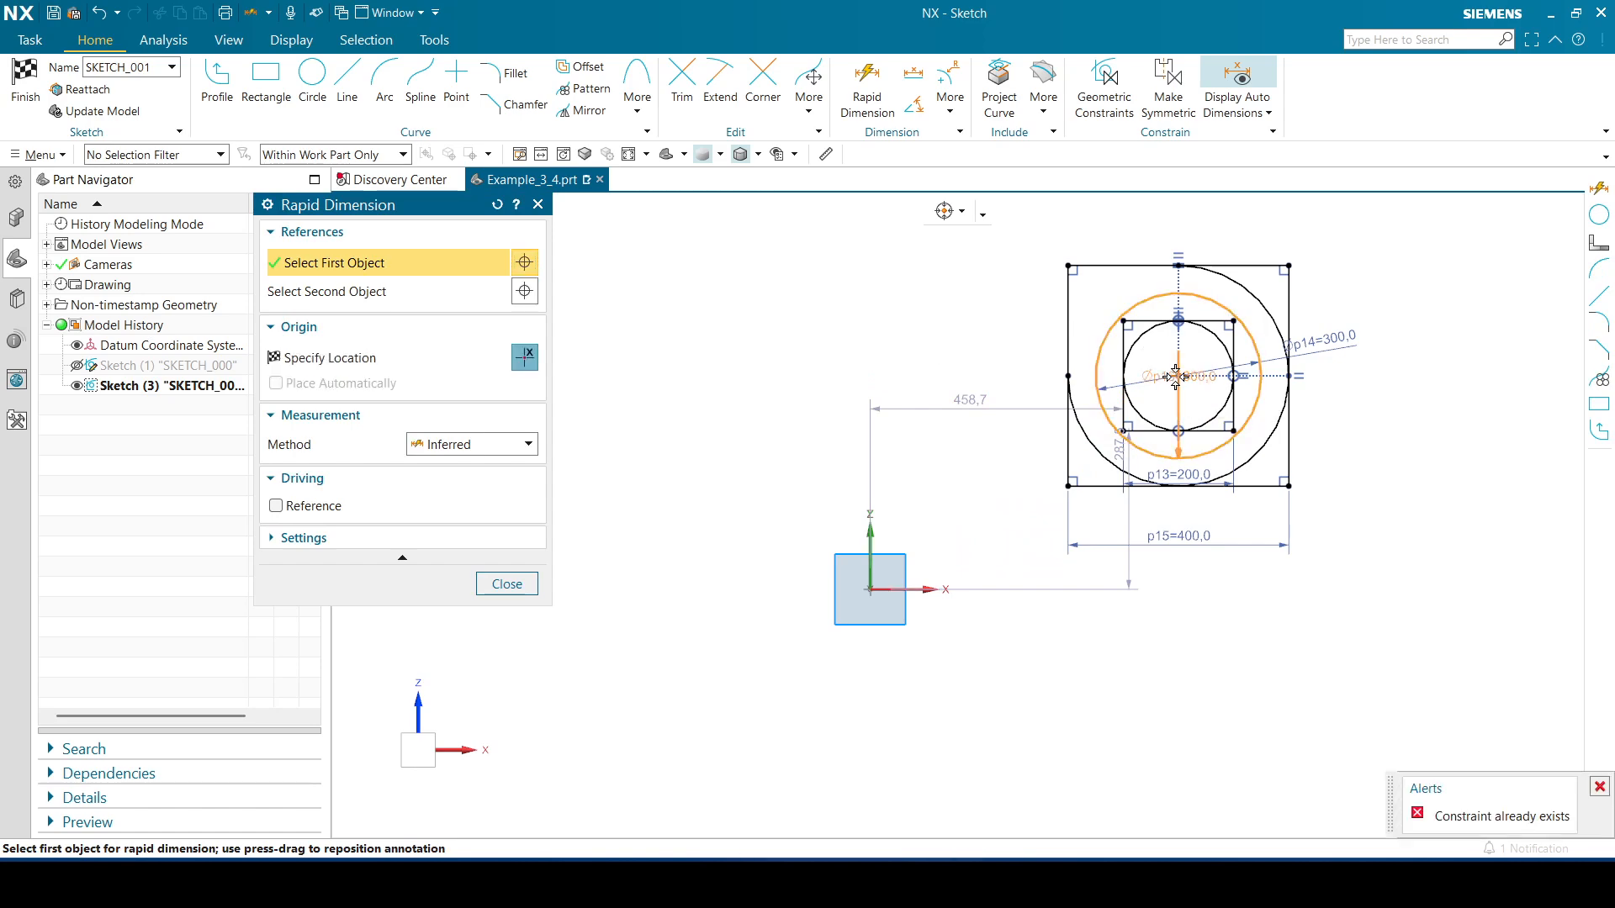
pyautogui.click(868, 536)
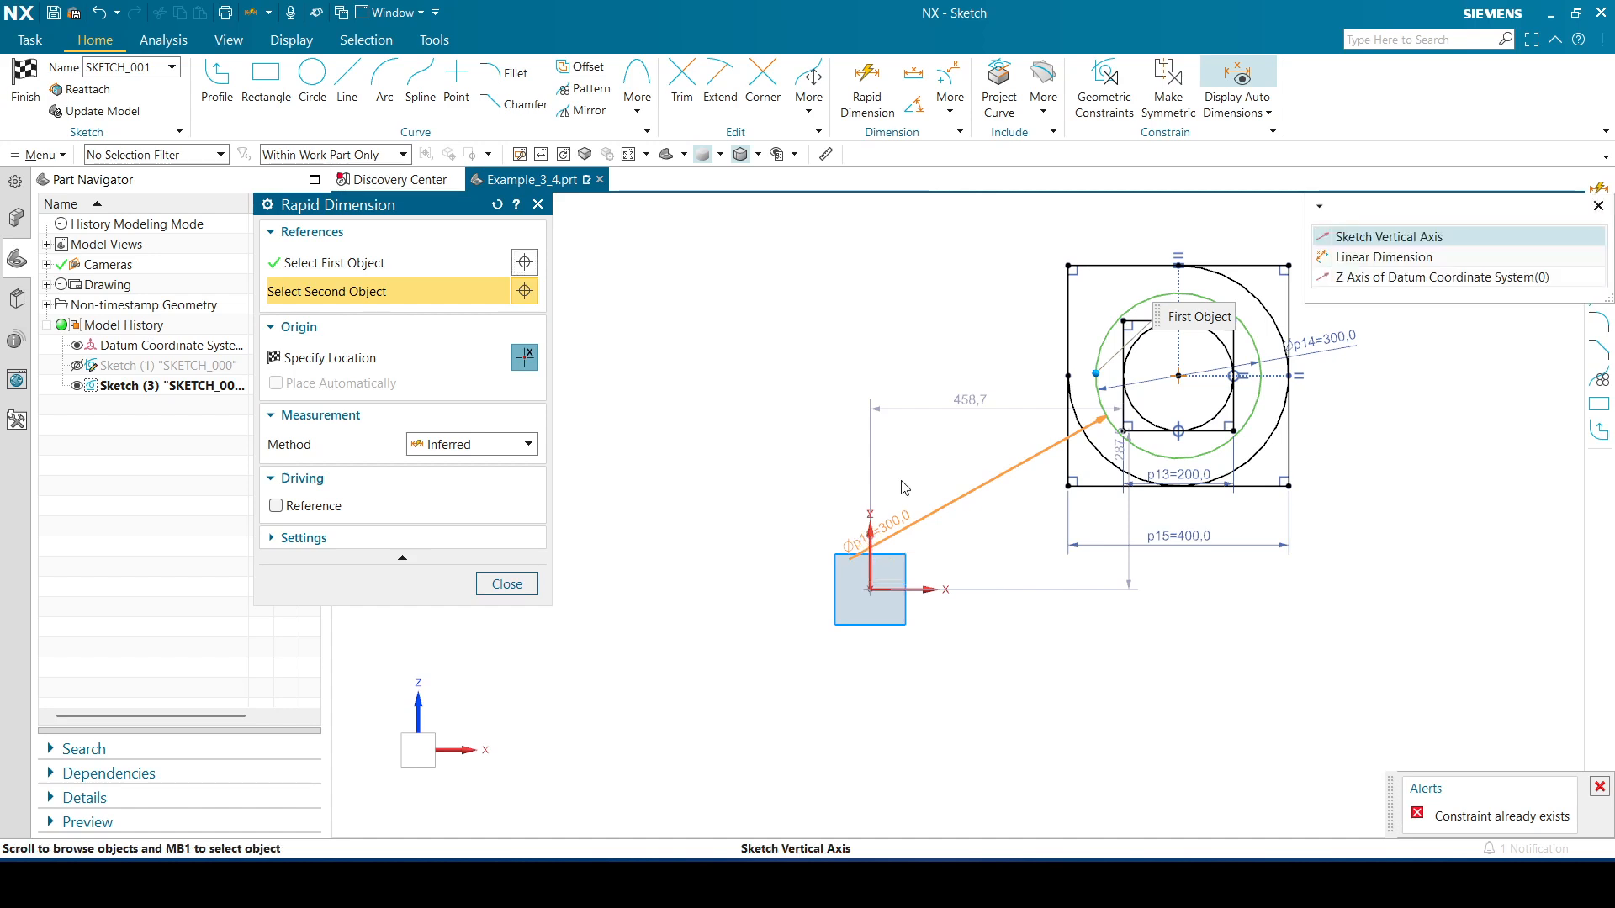
pyautogui.click(1392, 236)
pyautogui.click(1028, 224)
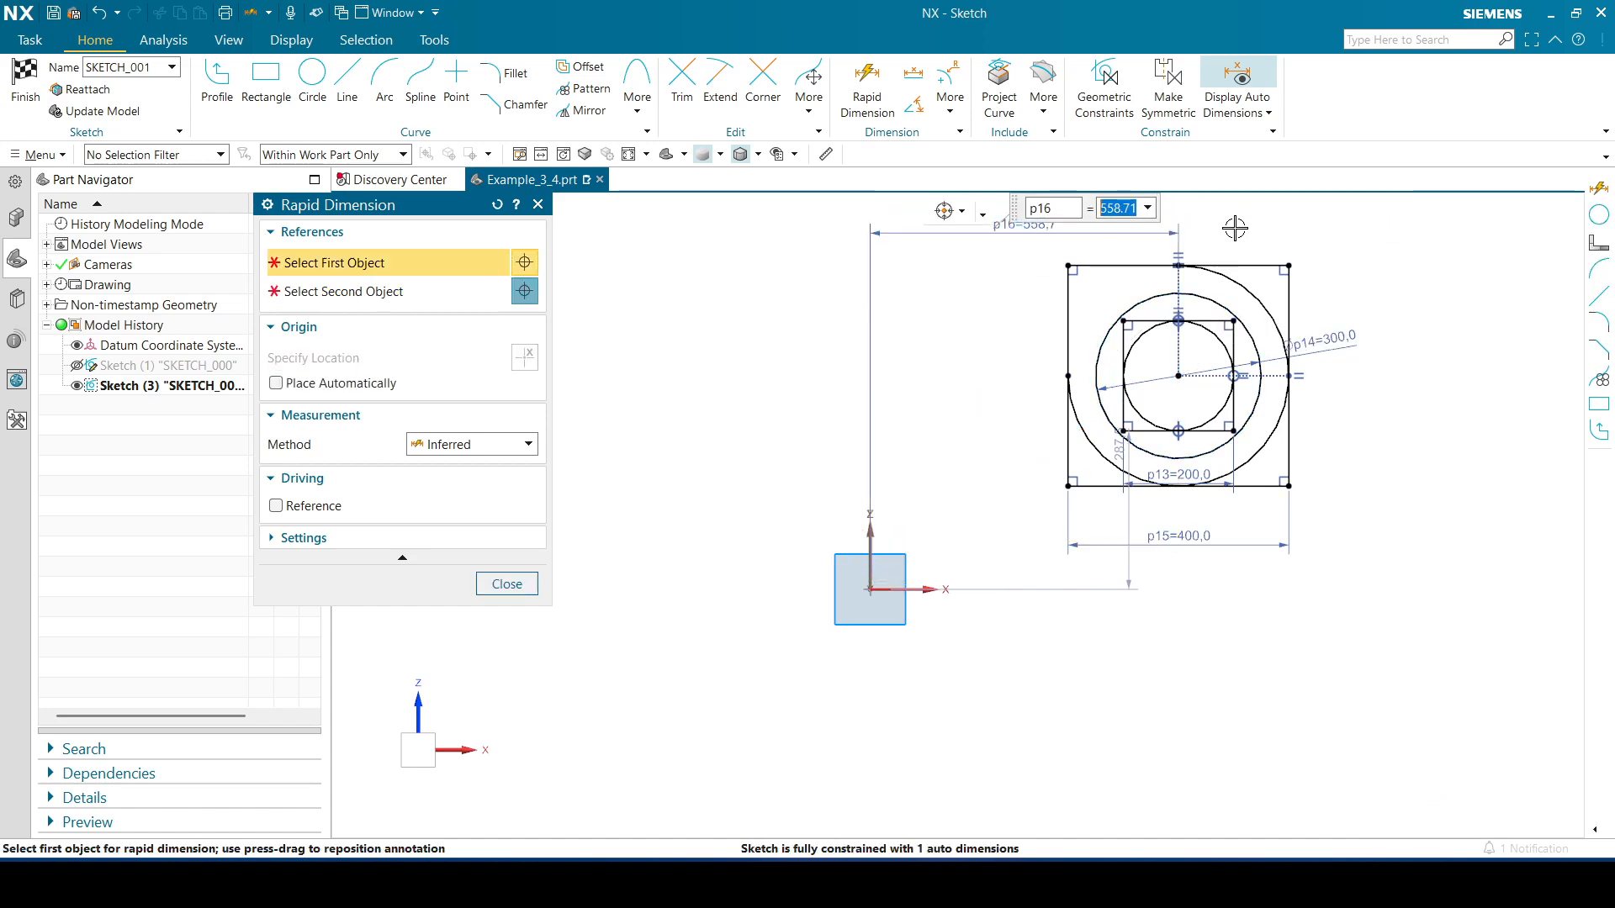
pyautogui.write('750')
pyautogui.press('Return')
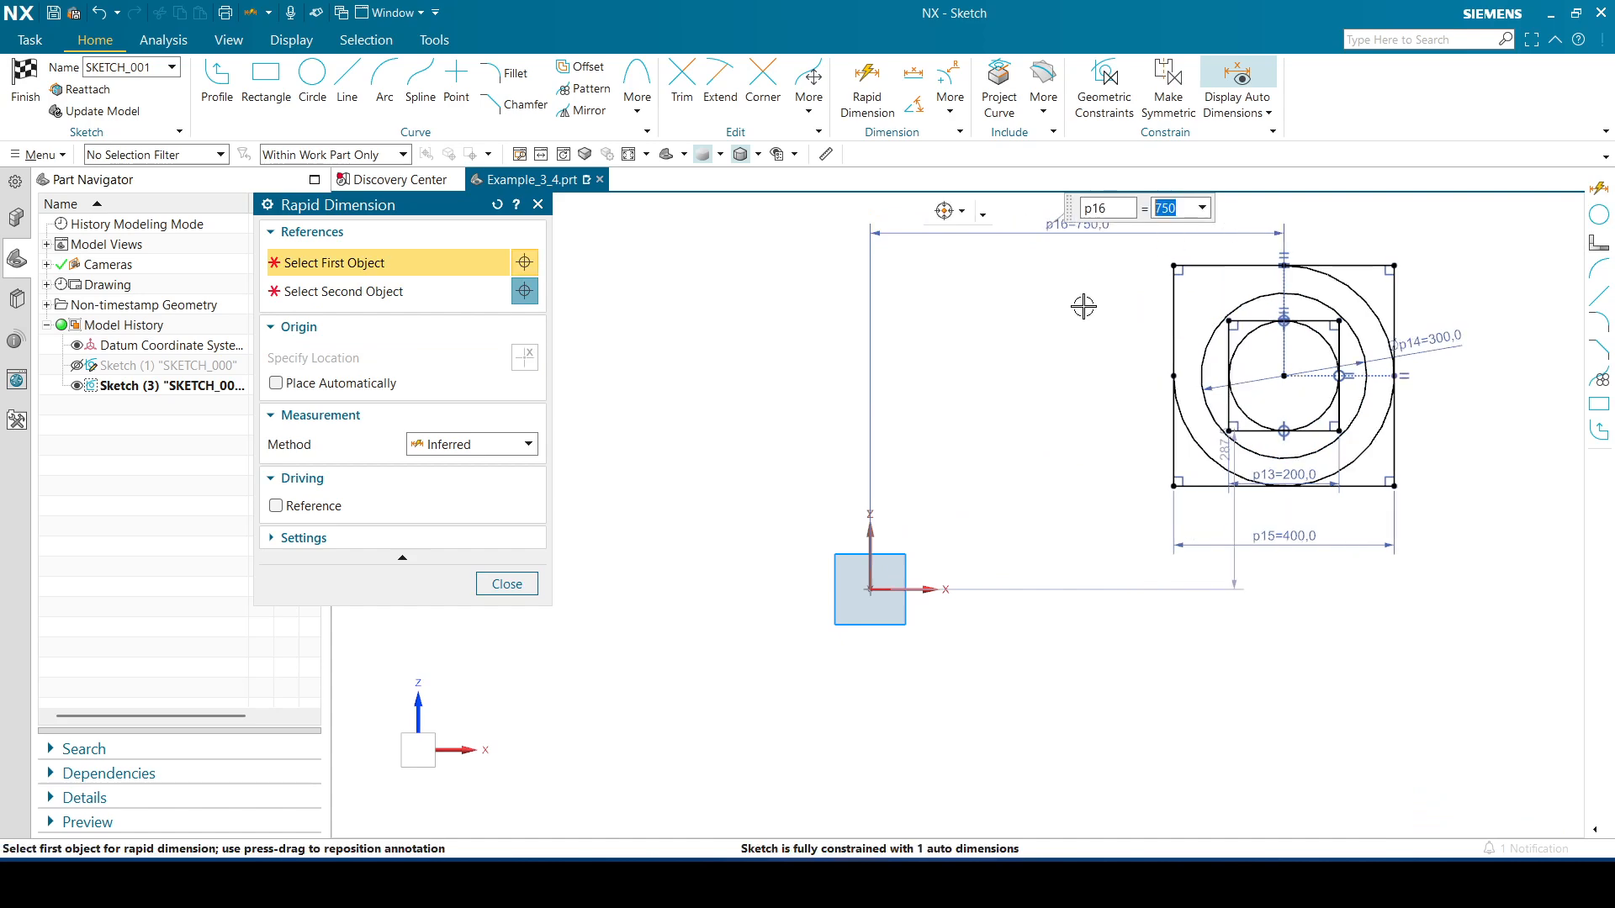
pyautogui.click(507, 584)
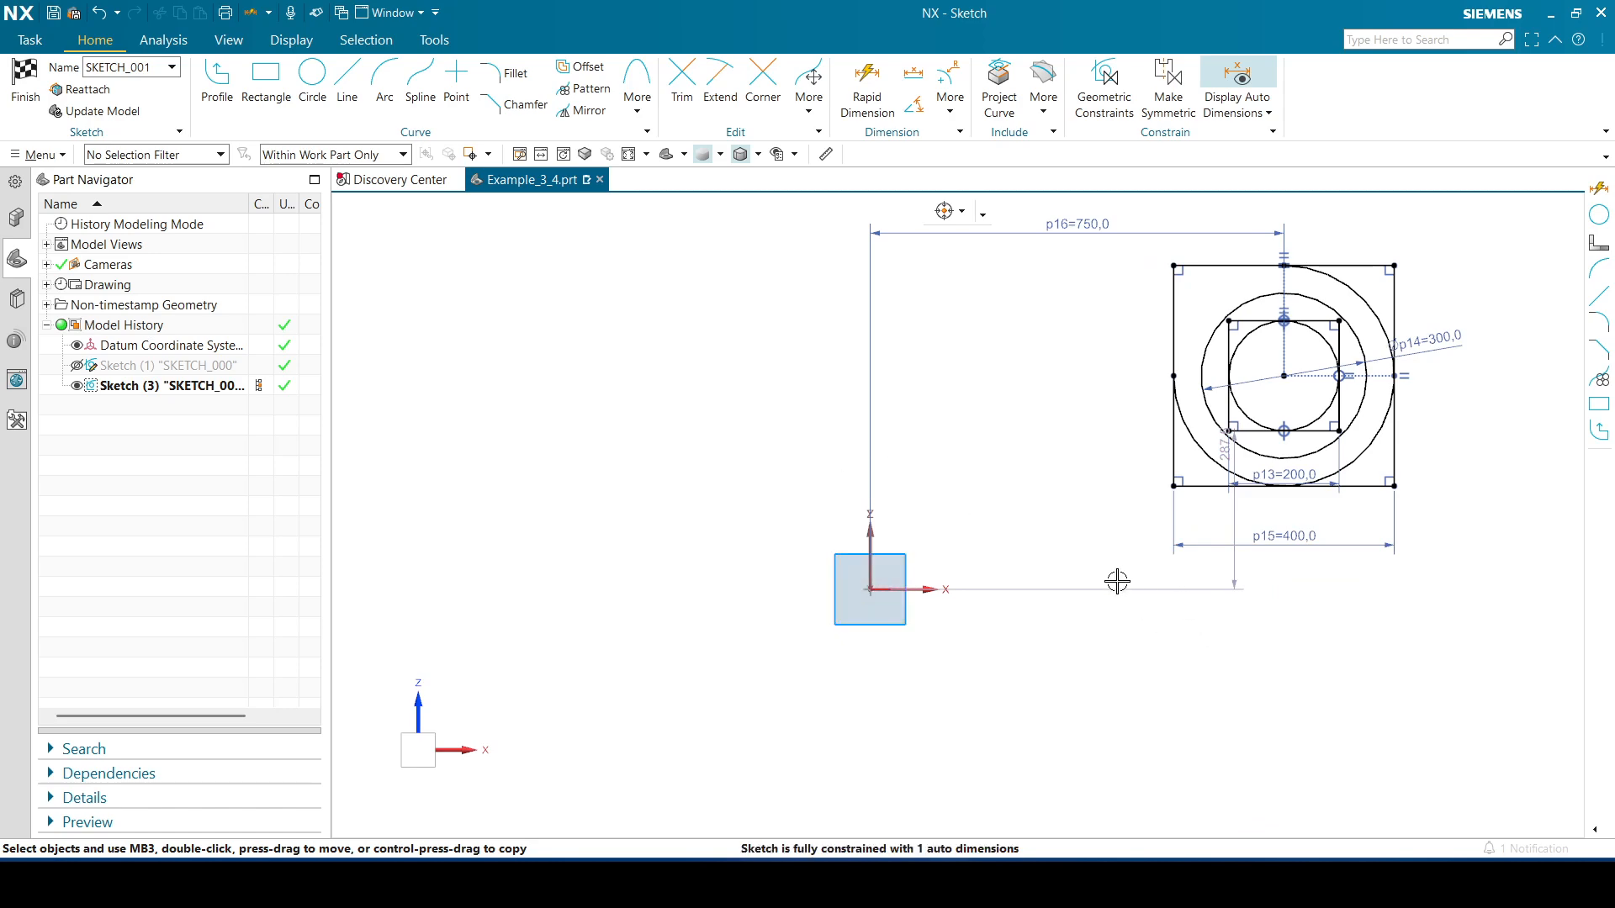
# Start a profile at the outer square's top-left corner, running left to the vertical axis, down to the origin, then 210 along X
pyautogui.click(206, 88)
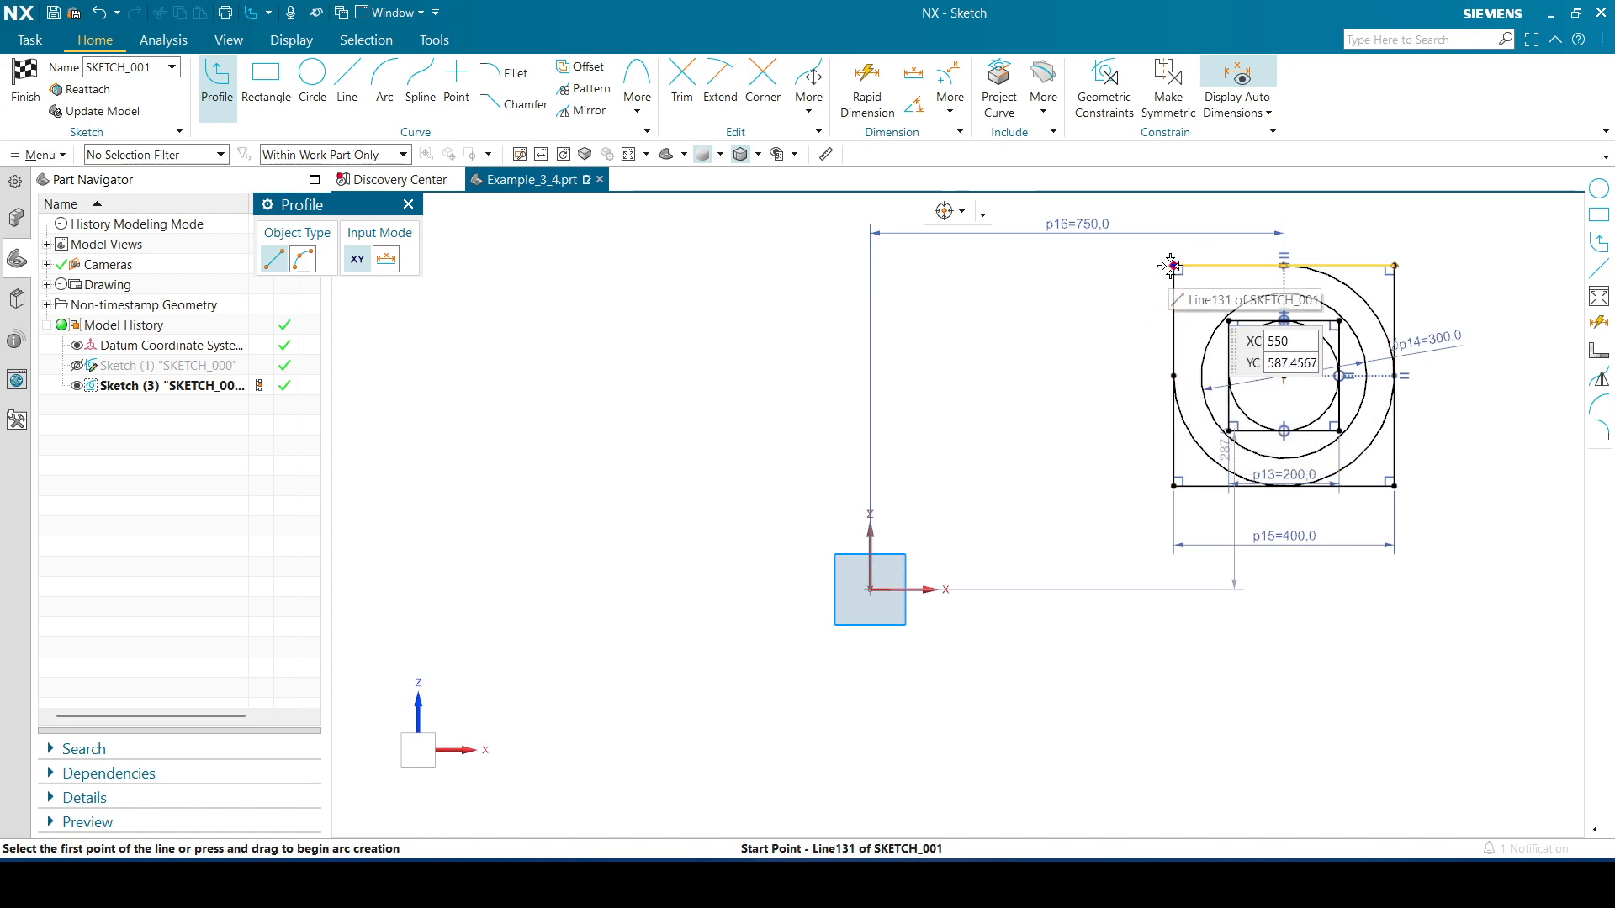
pyautogui.click(1173, 265)
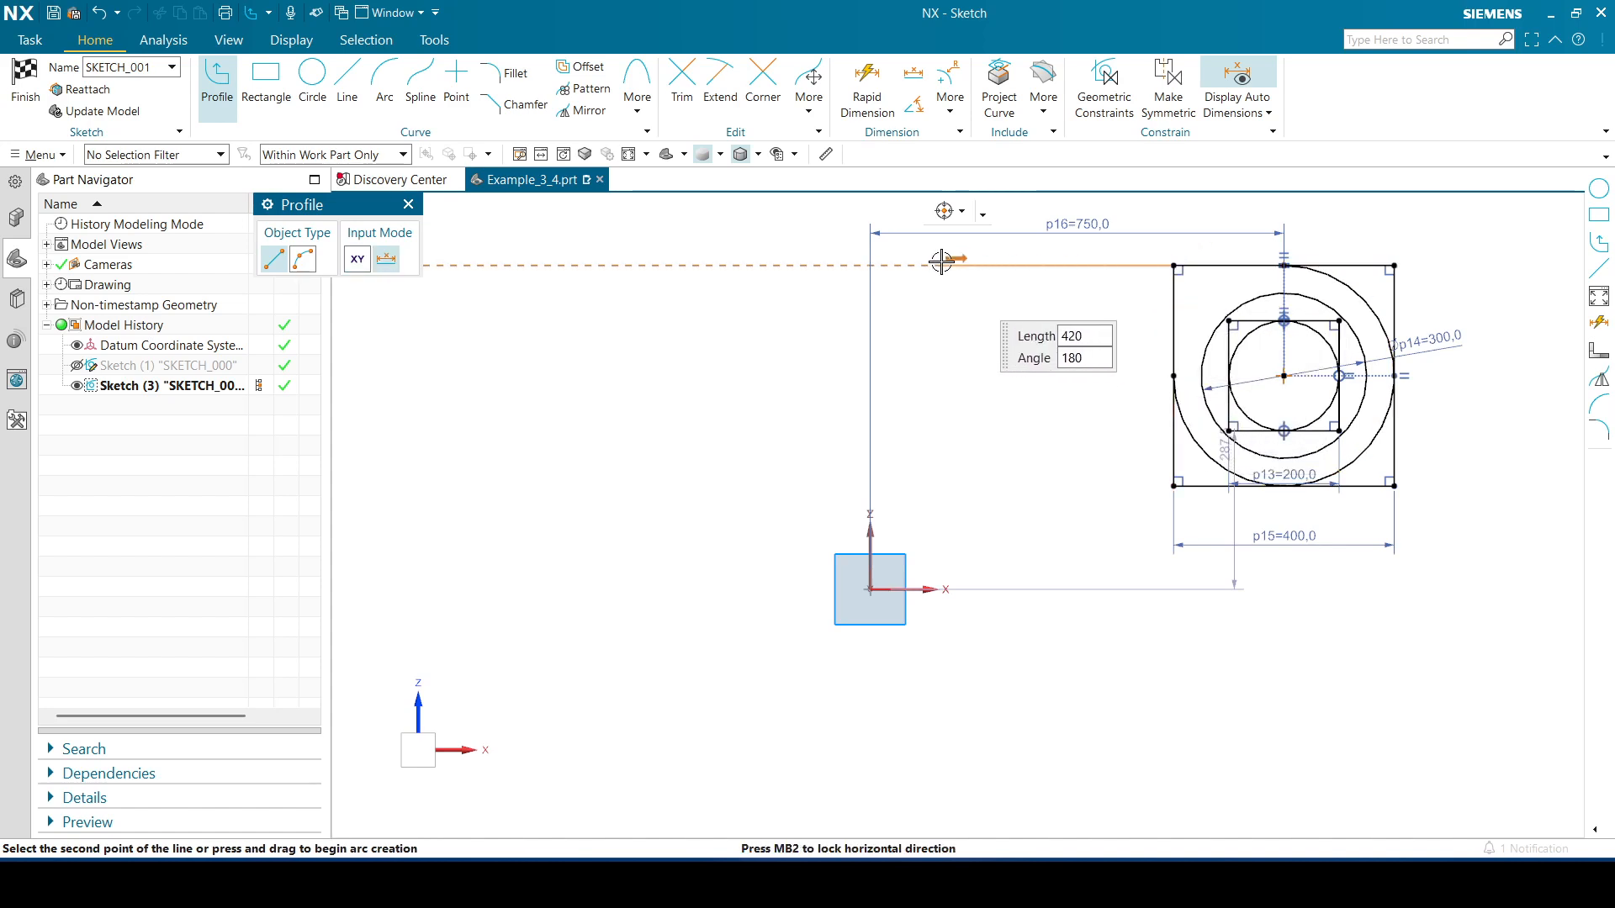
pyautogui.click(871, 266)
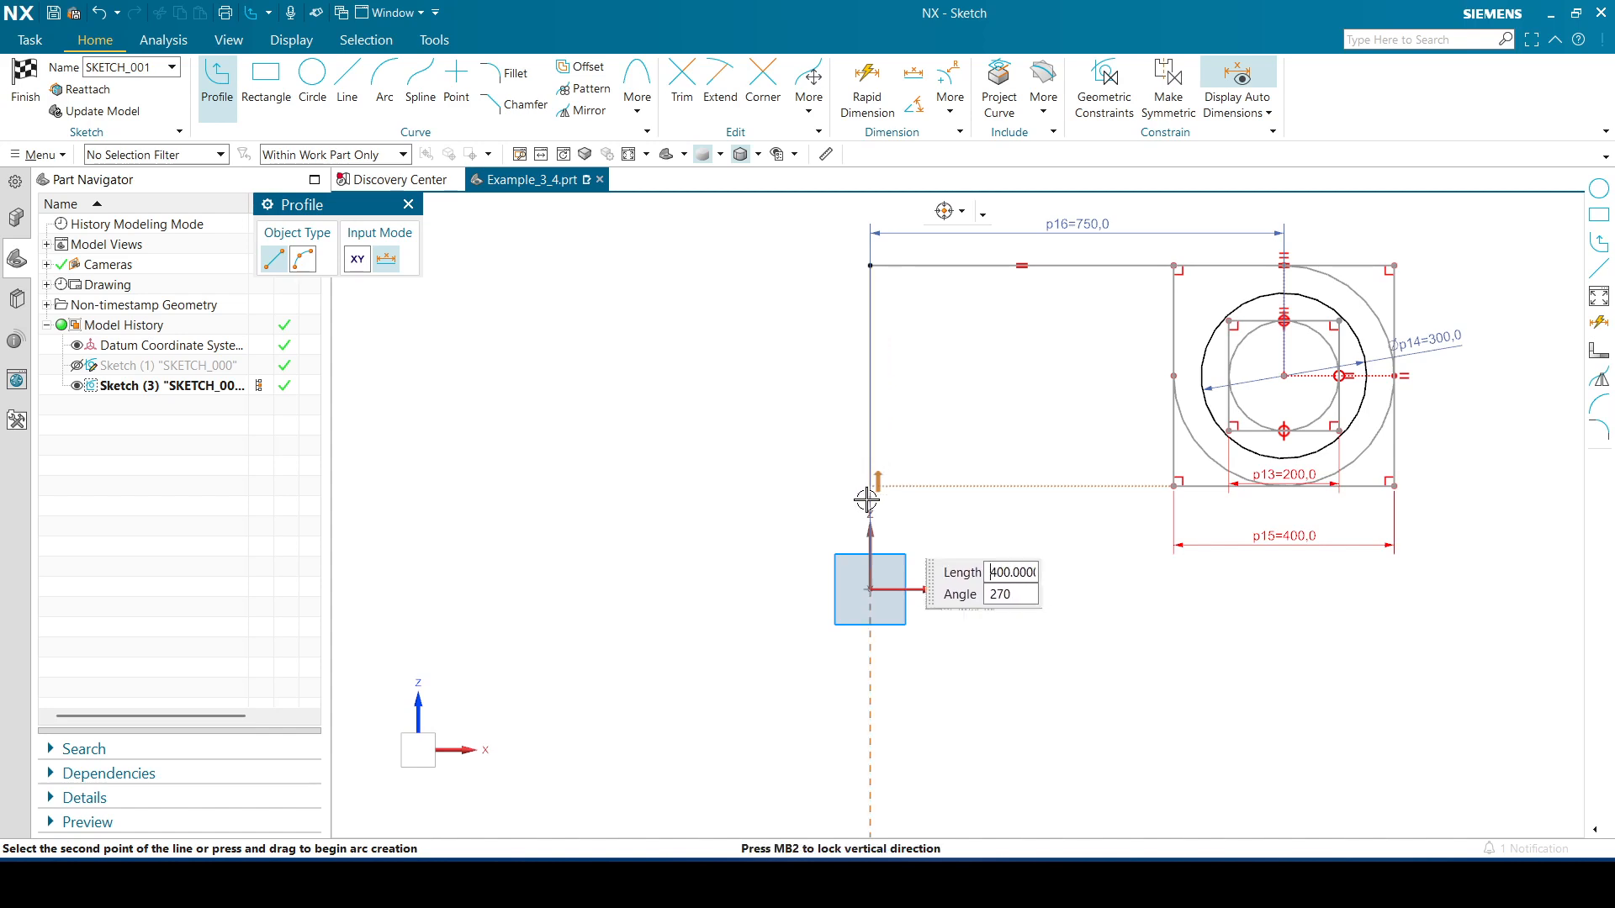
pyautogui.click(872, 587)
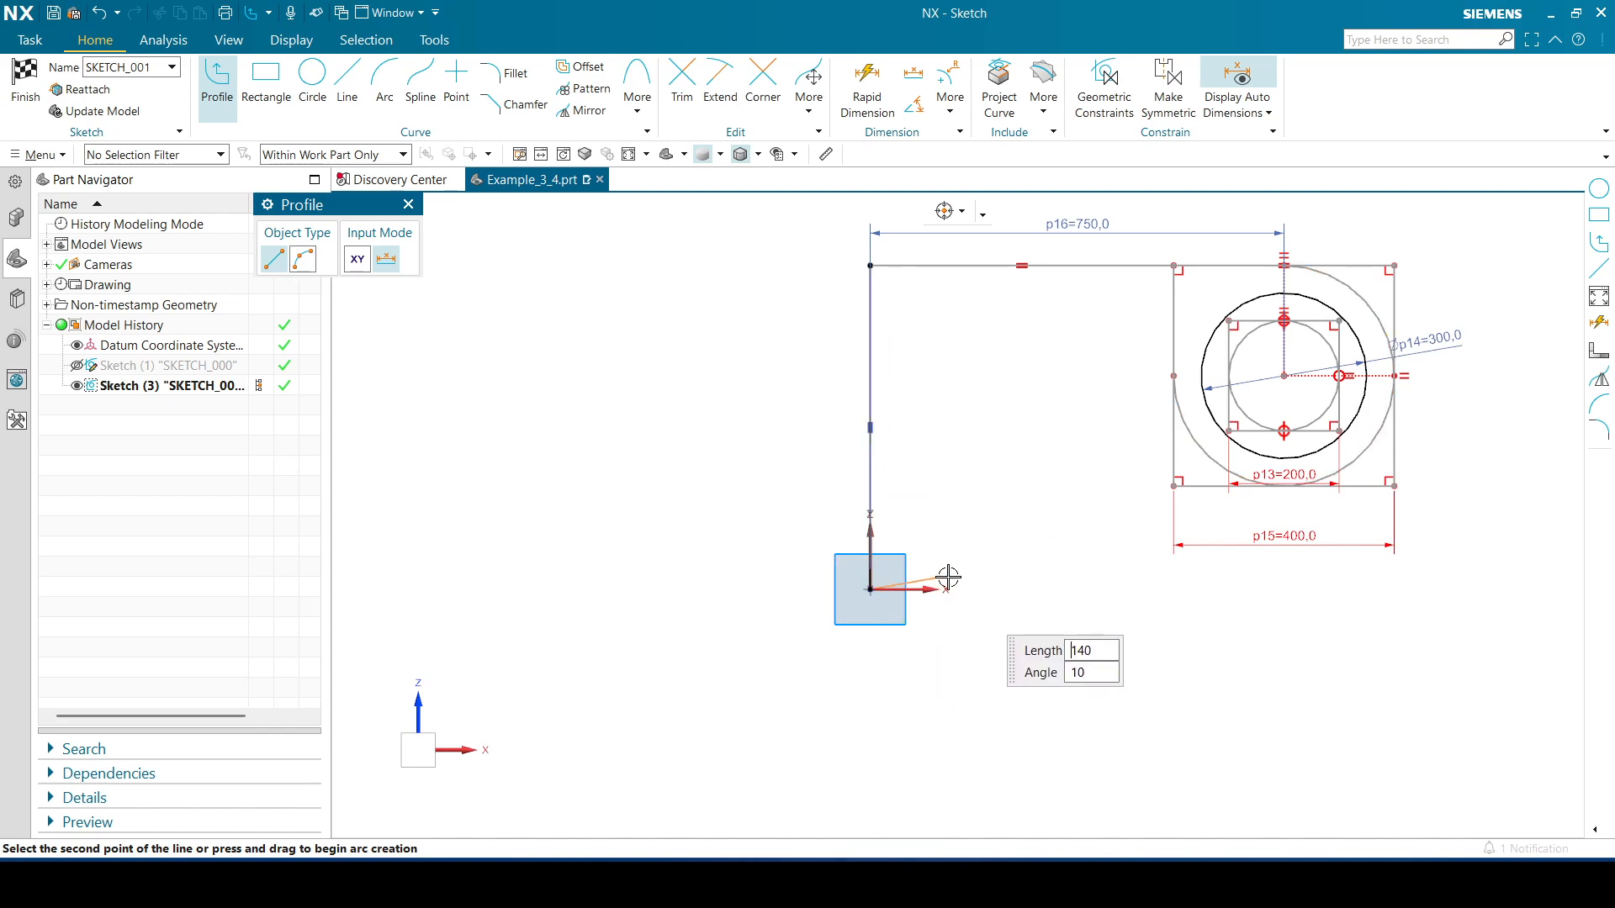
pyautogui.write('210')
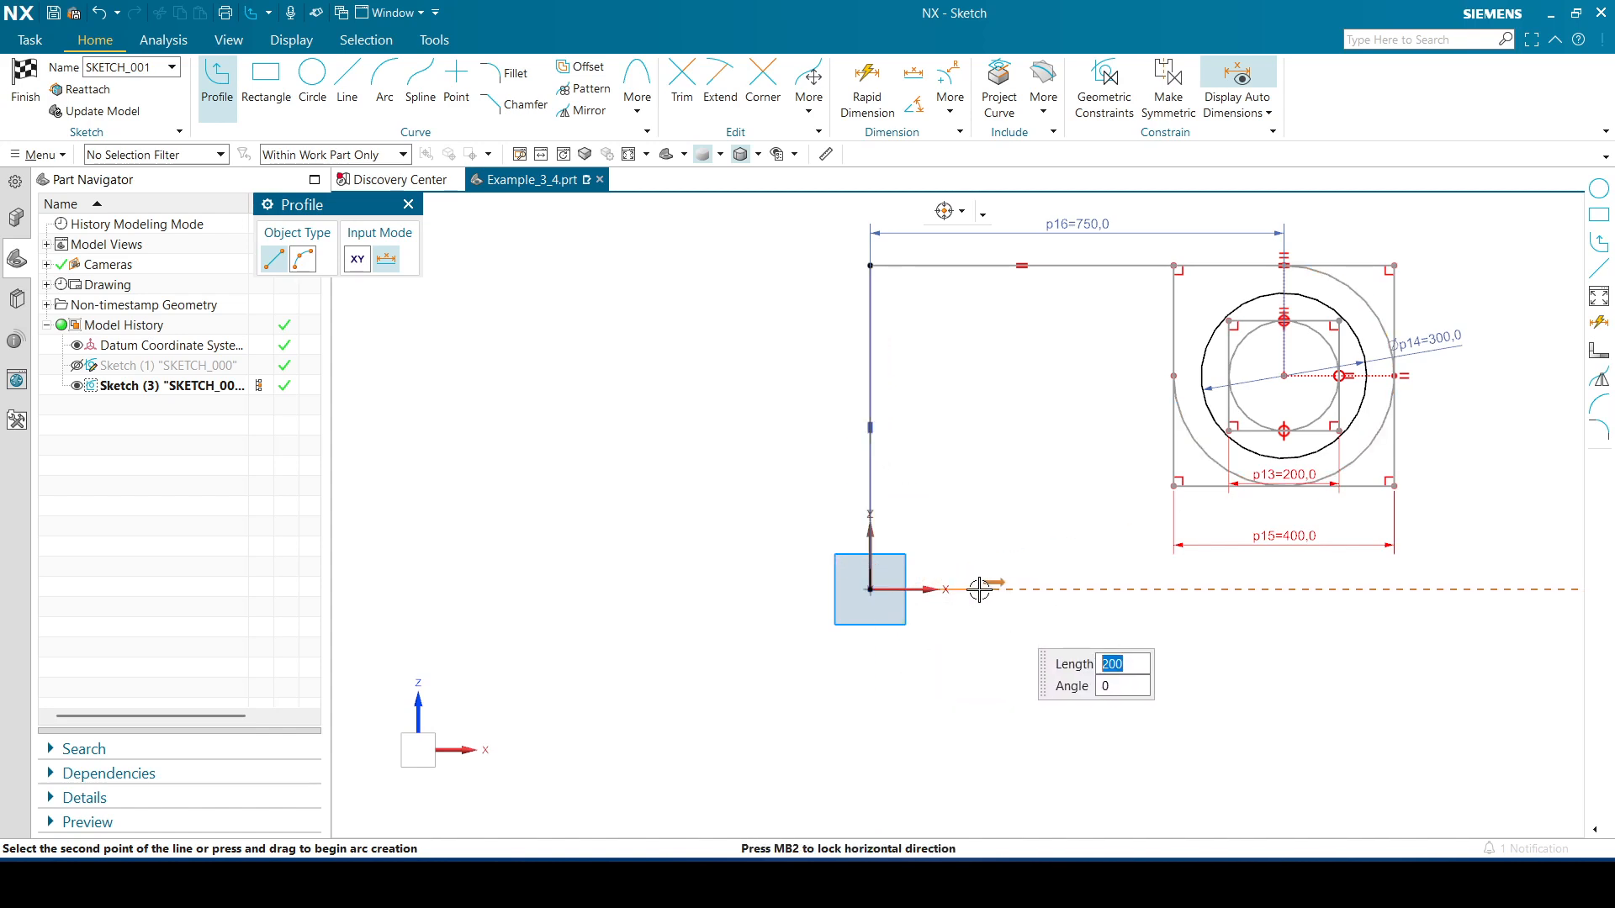
pyautogui.press('Return')
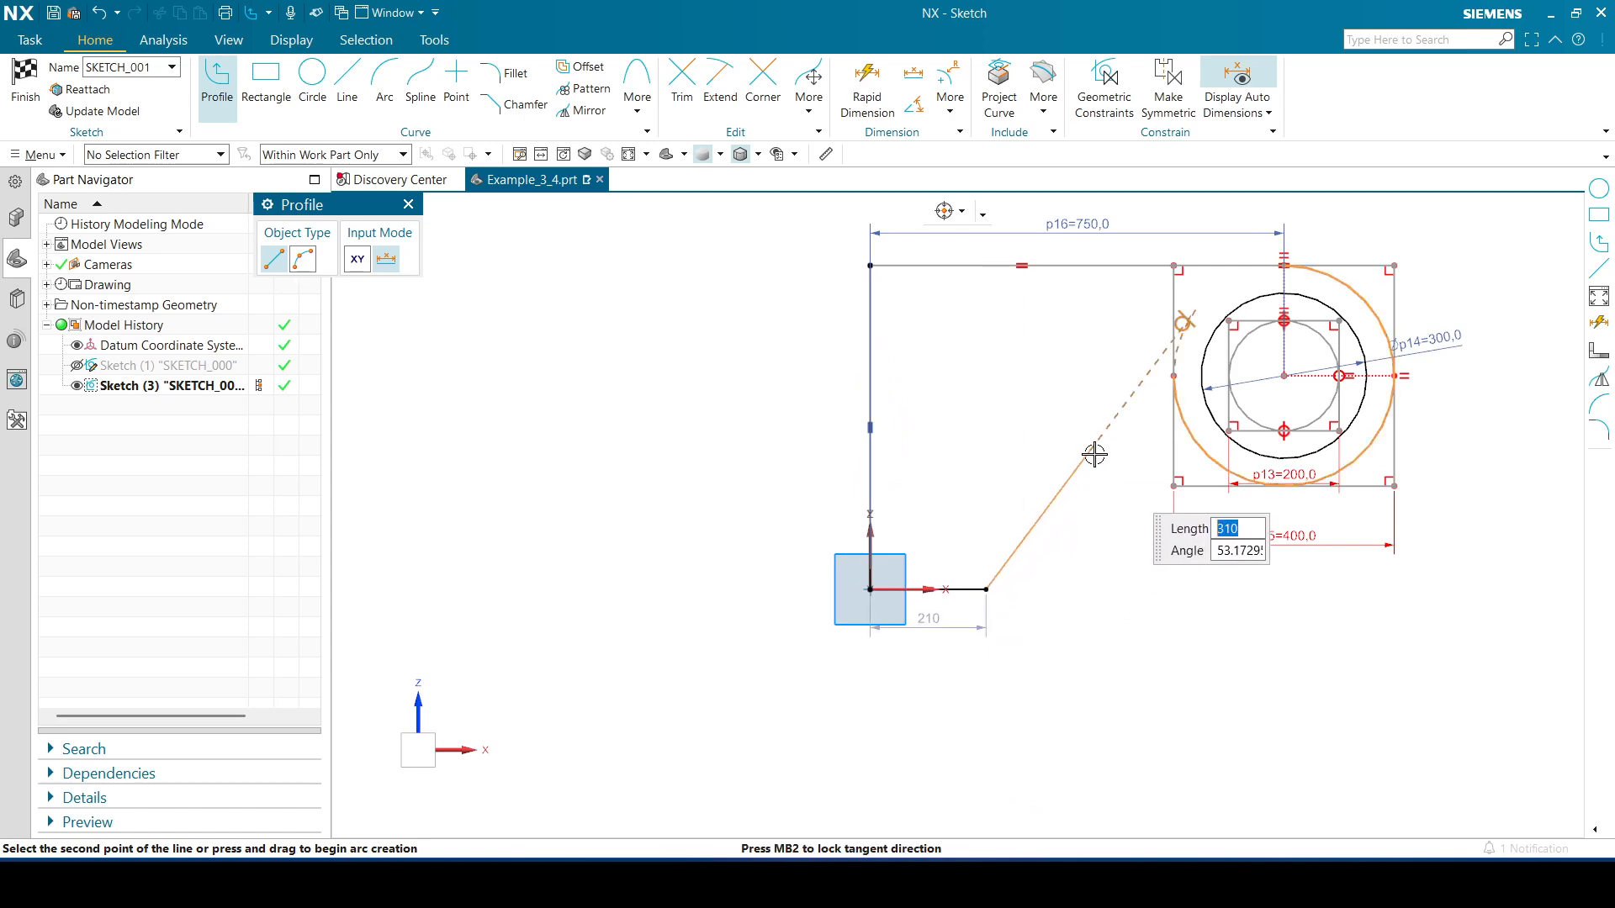
# Continue the profile with an angled line about 285 long toward the boss, then a vertical line of 130
pyautogui.write('310')
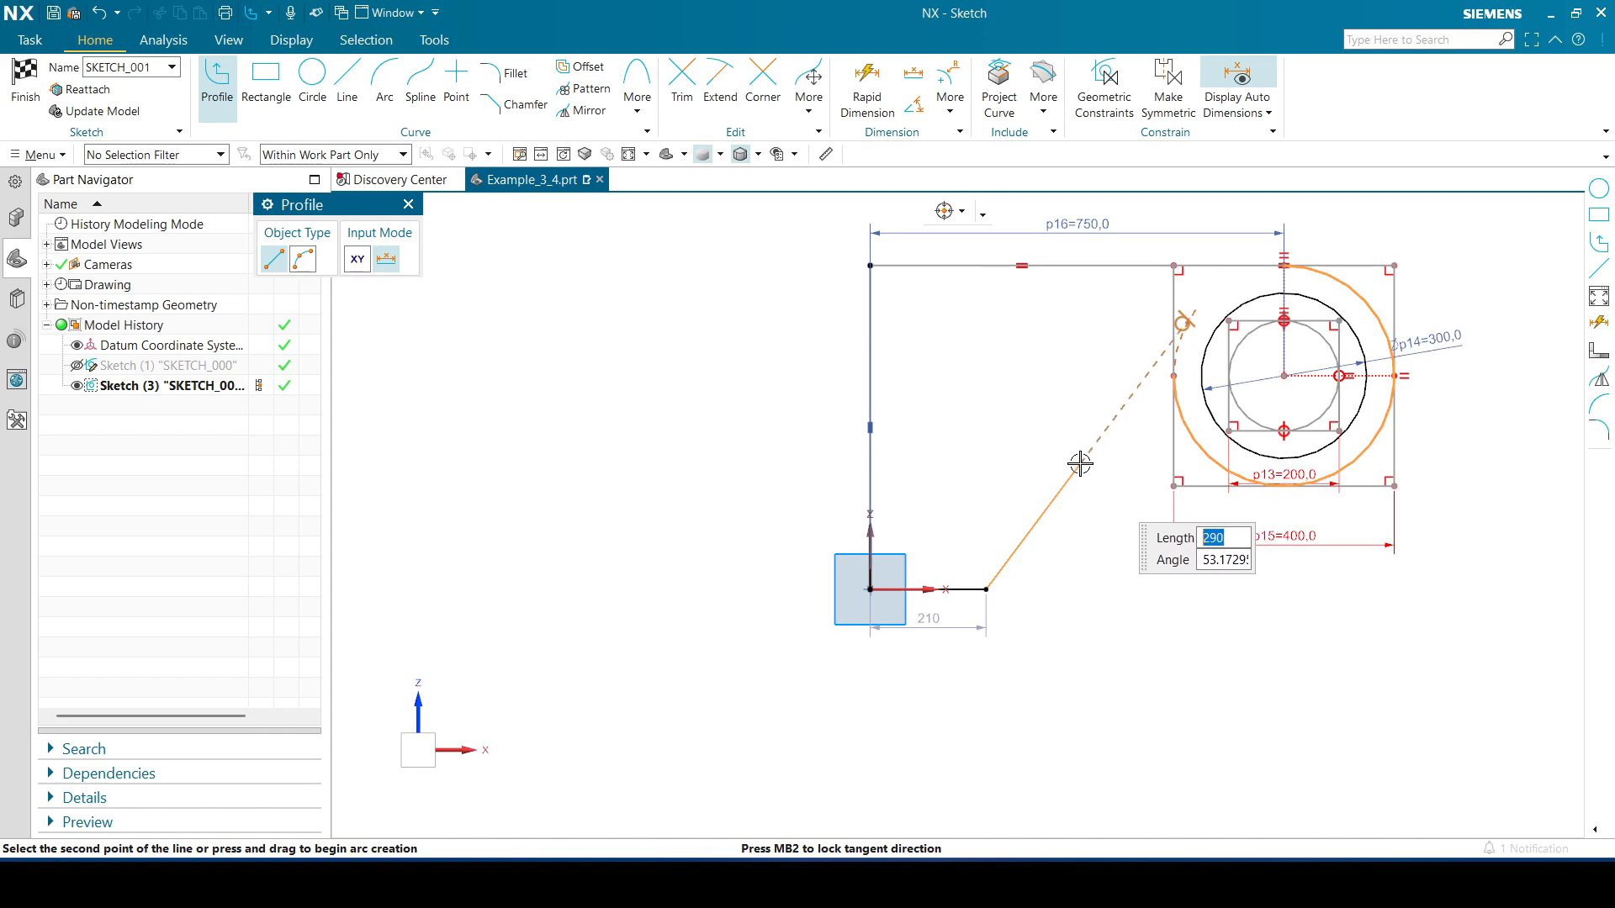
pyautogui.click(1080, 464)
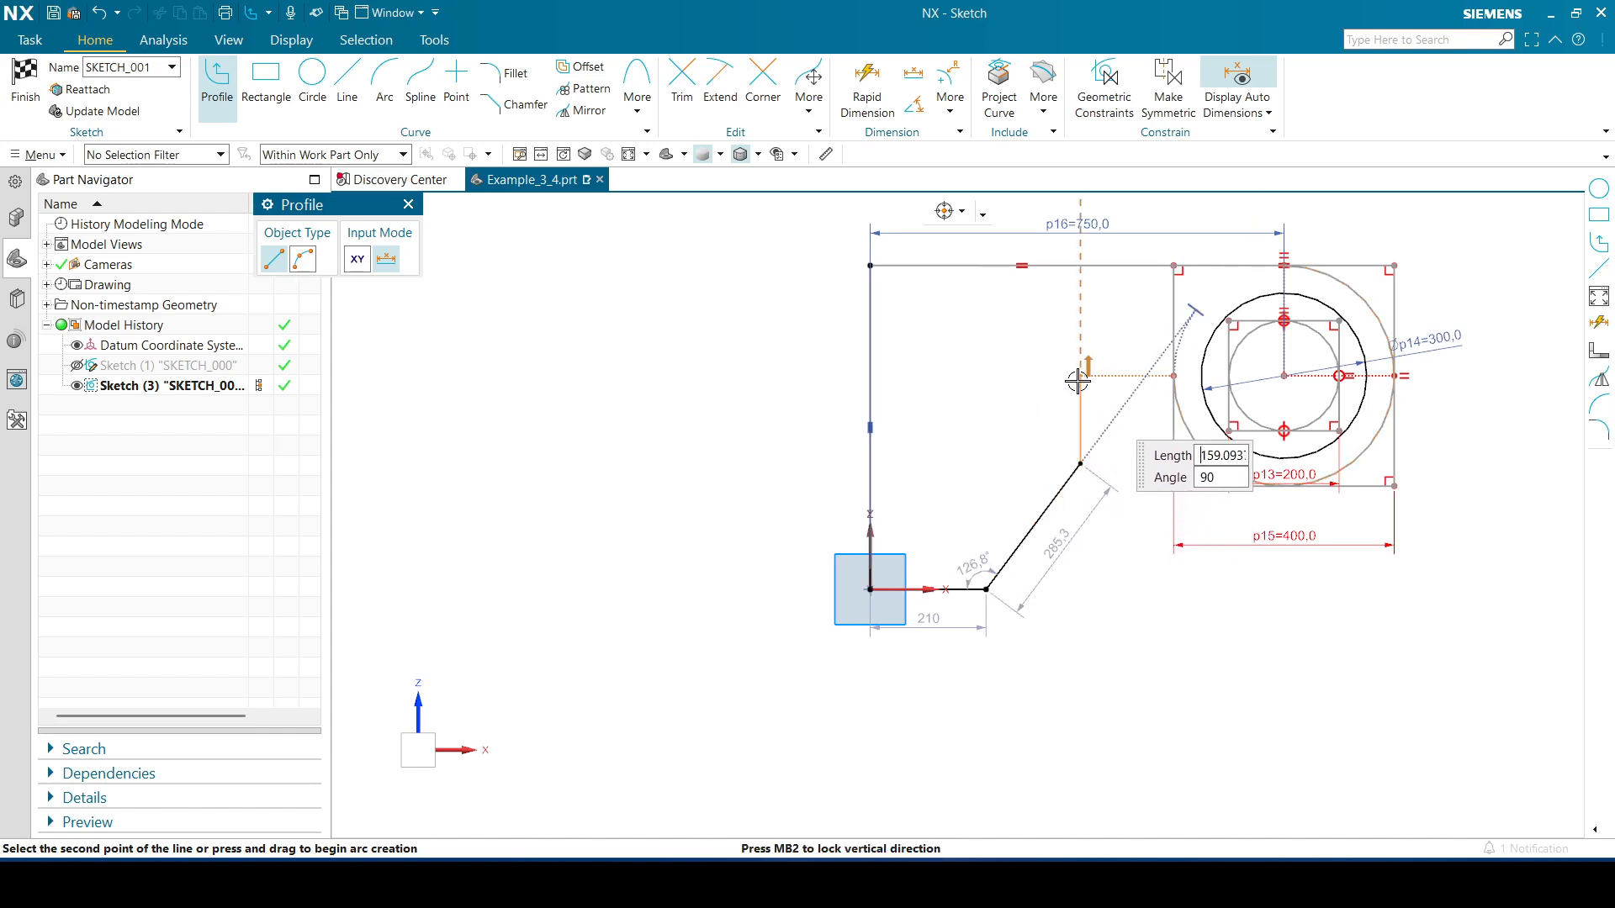
pyautogui.write('130')
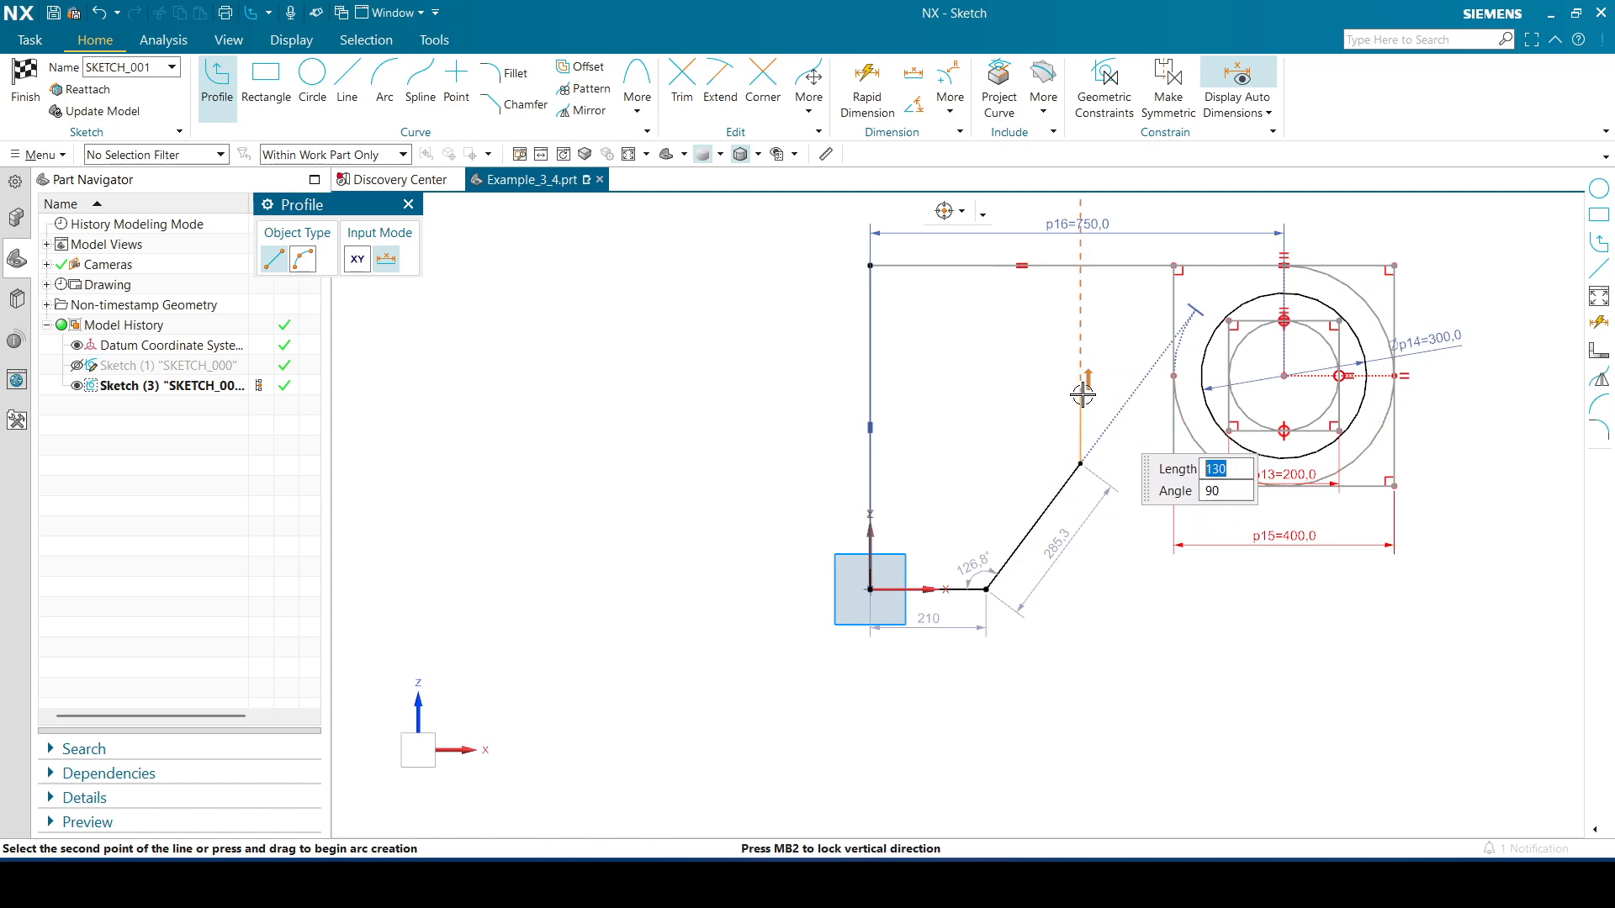
pyautogui.press('Return')
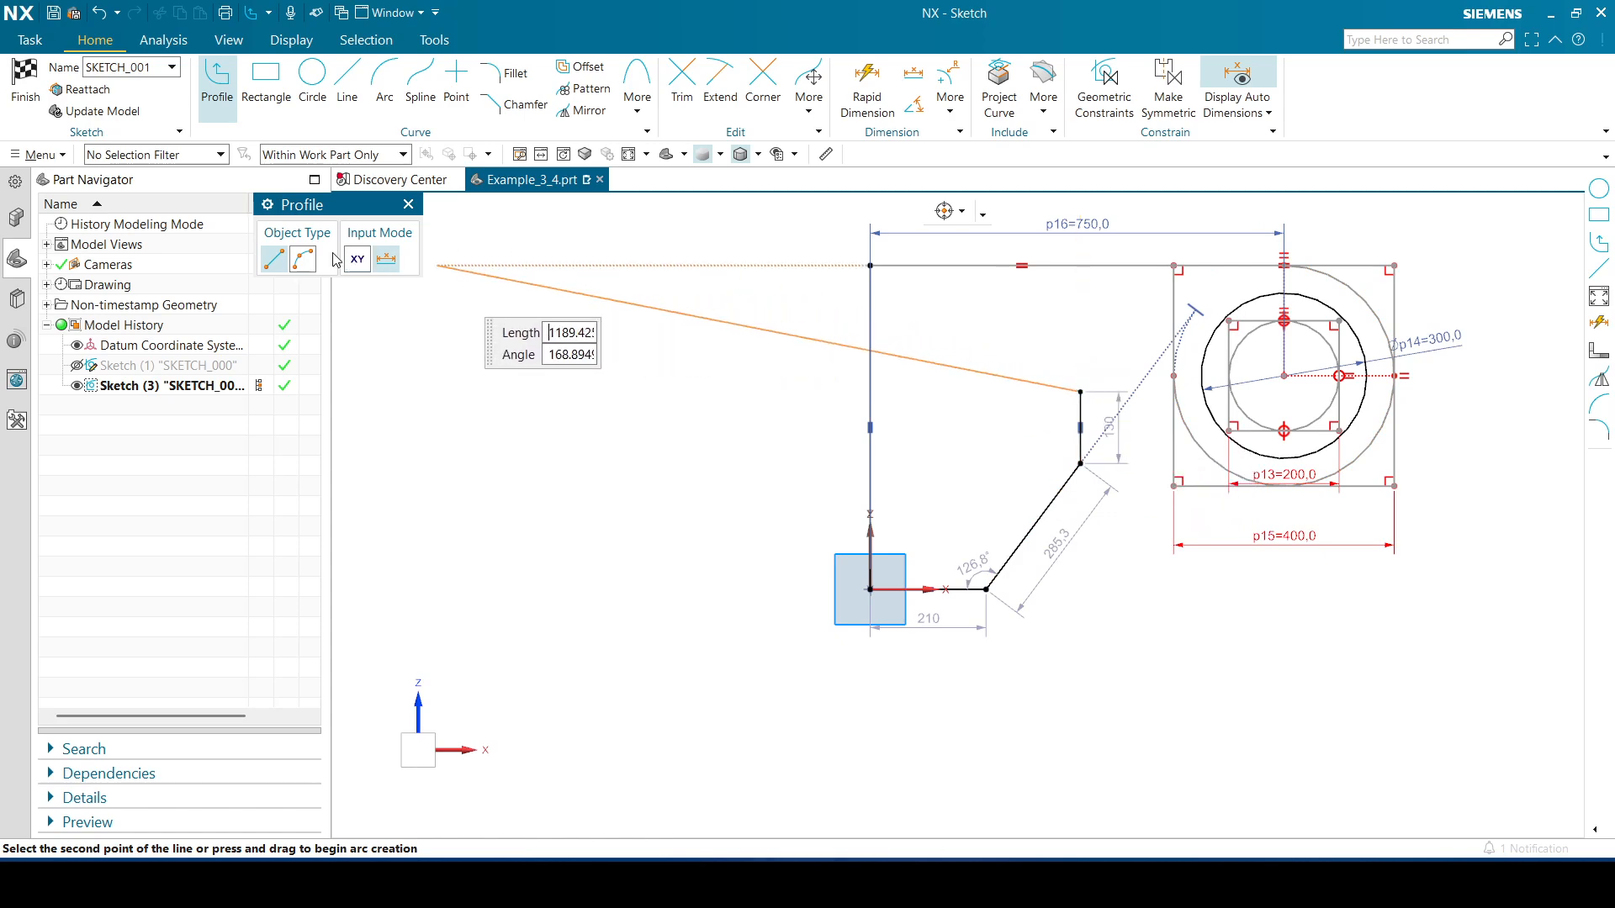
# Finish the profile with a tangent arc ending at the outer square's left edge midpoint, then exit the Profile tool
pyautogui.click(303, 259)
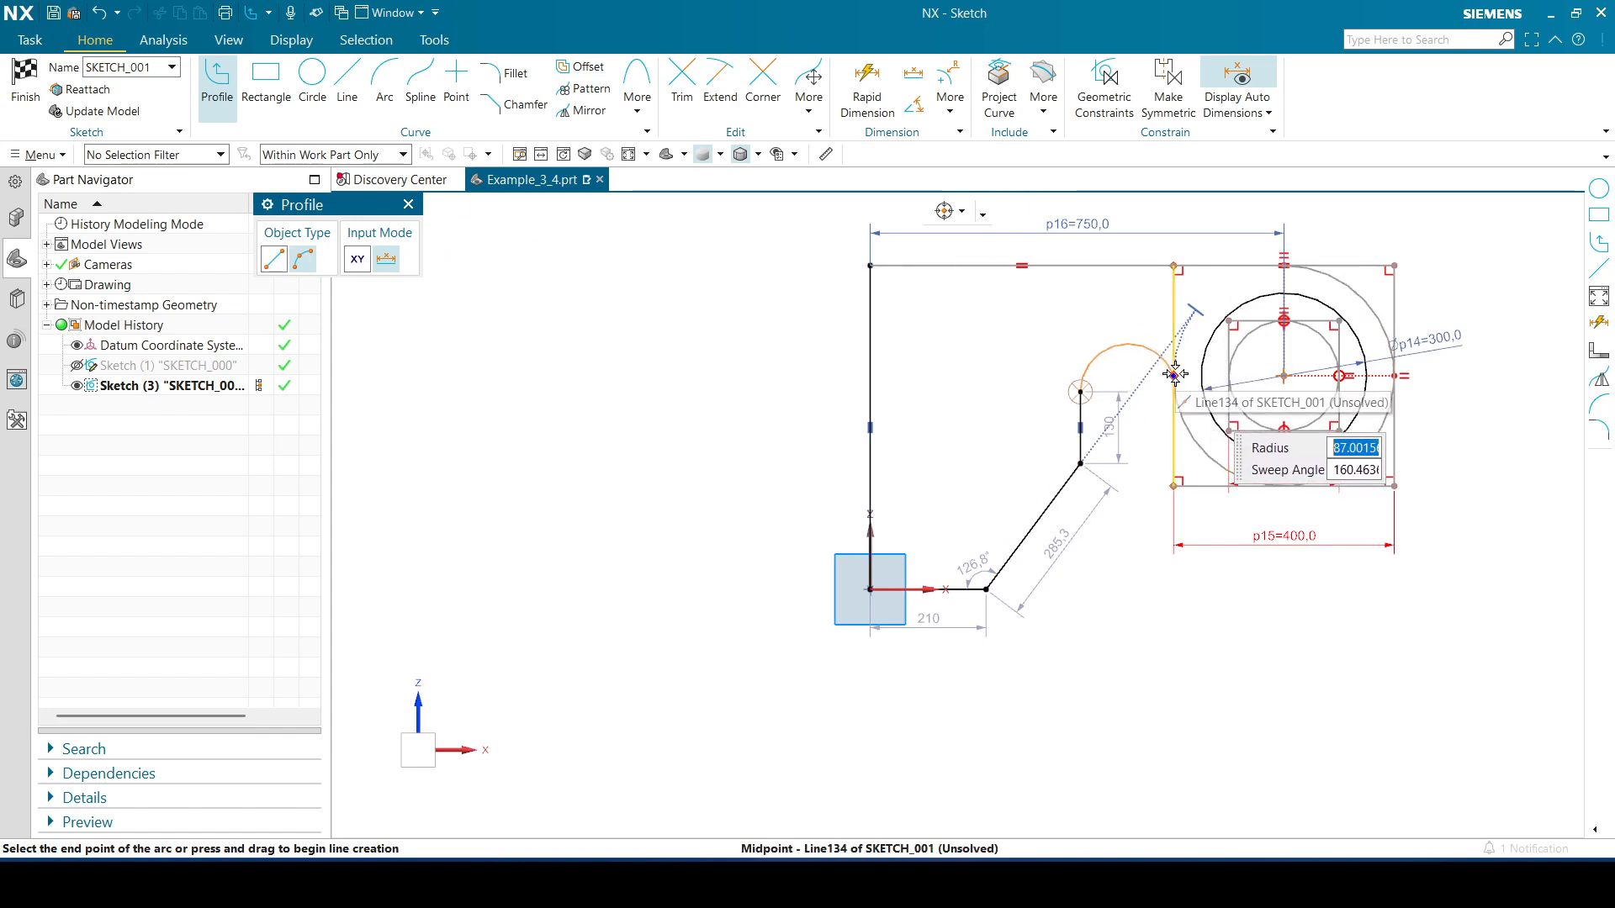
pyautogui.click(1175, 373)
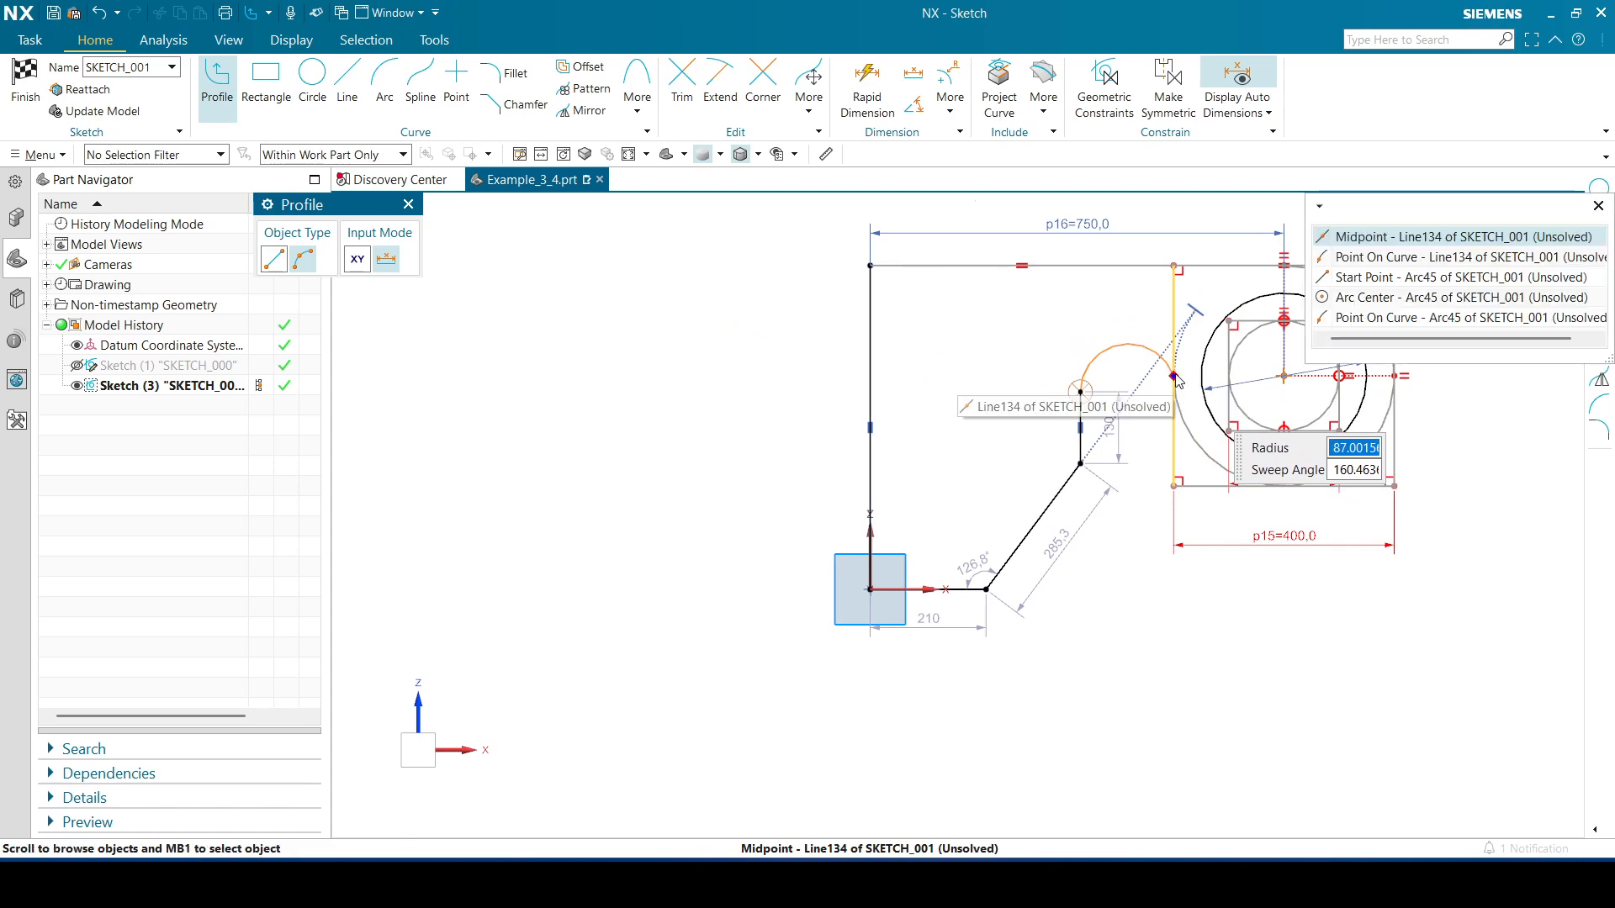
pyautogui.click(1388, 237)
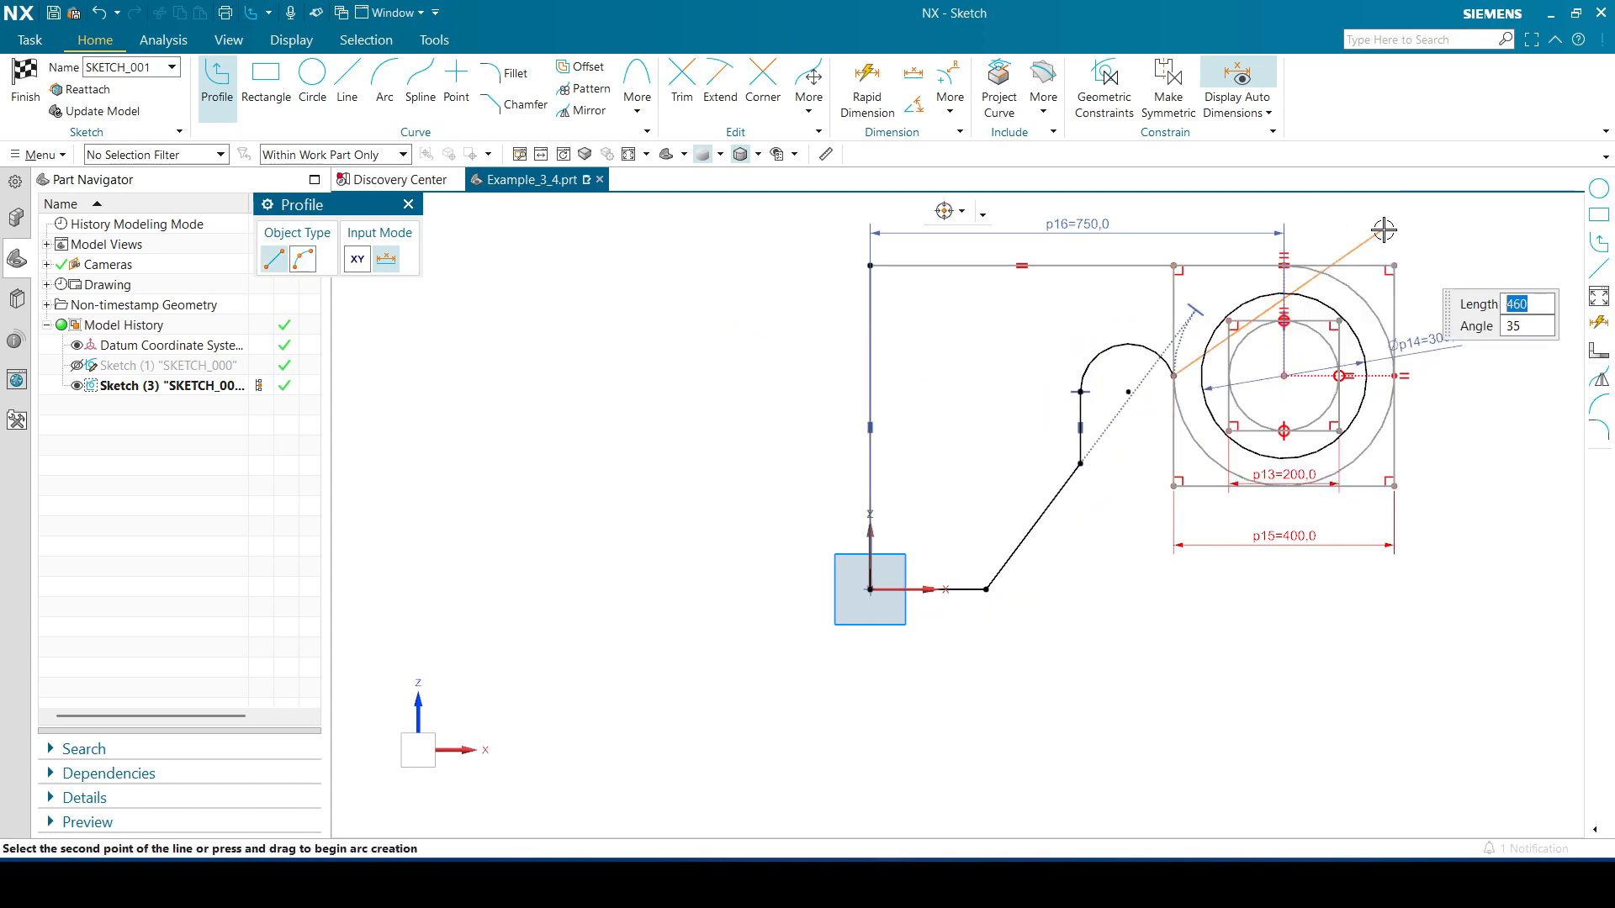
pyautogui.click(409, 206)
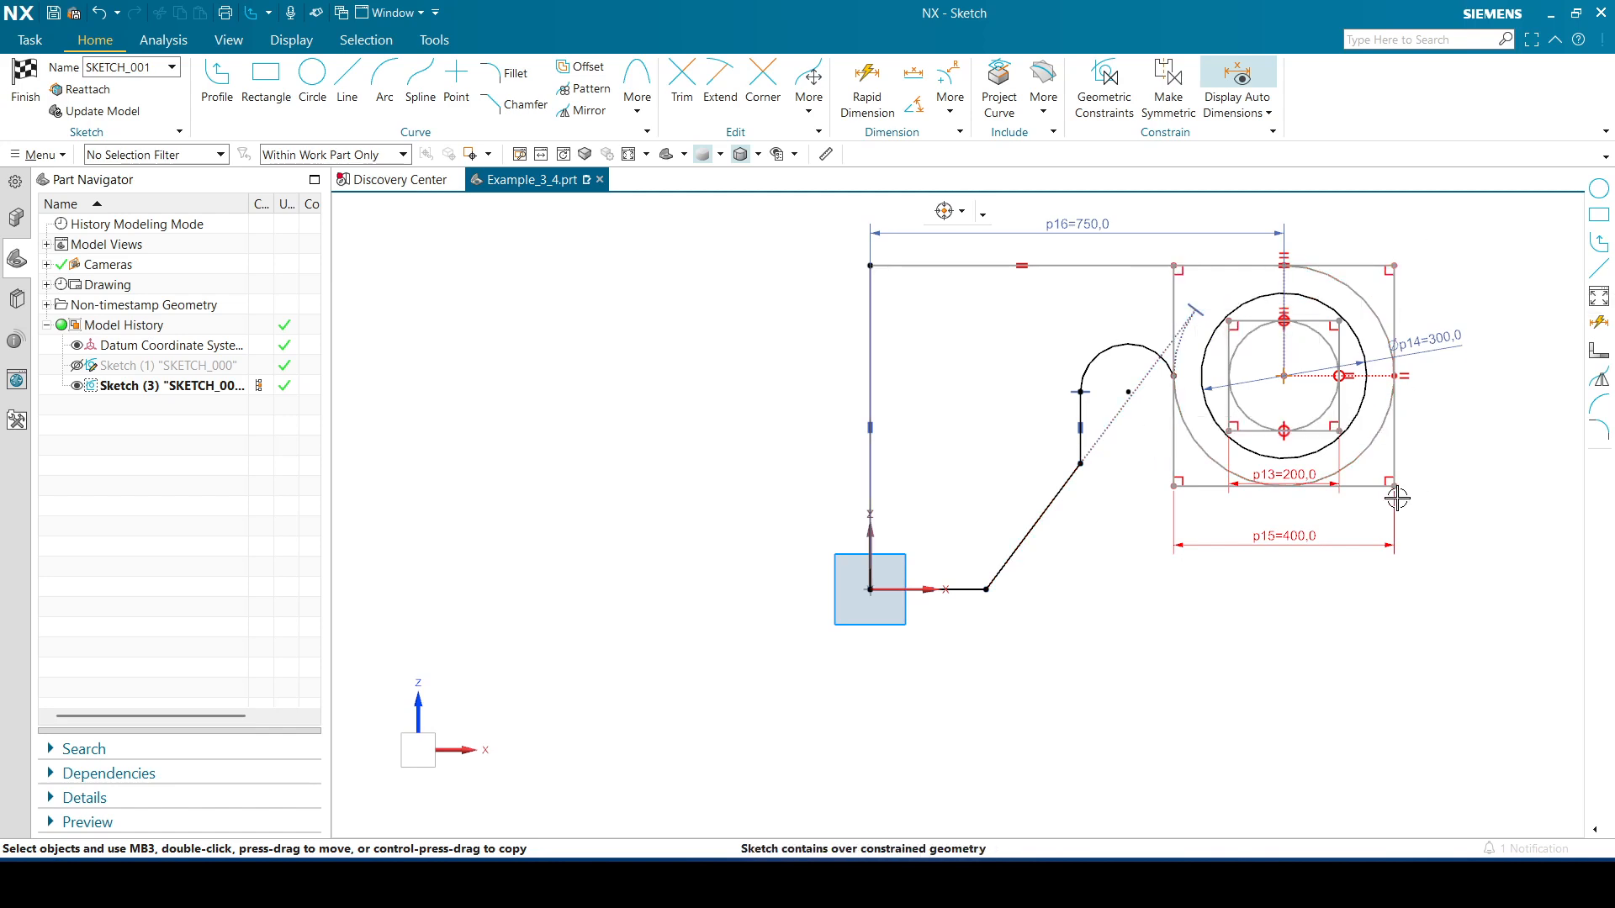
# Move the 200 and 400 width dimensions lower and delete the conflicting midpoint constraint on the profile's top line
pyautogui.moveTo(1284, 536); pyautogui.dragTo(1284, 583)
pyautogui.moveTo(1300, 475); pyautogui.dragTo(1299, 528)
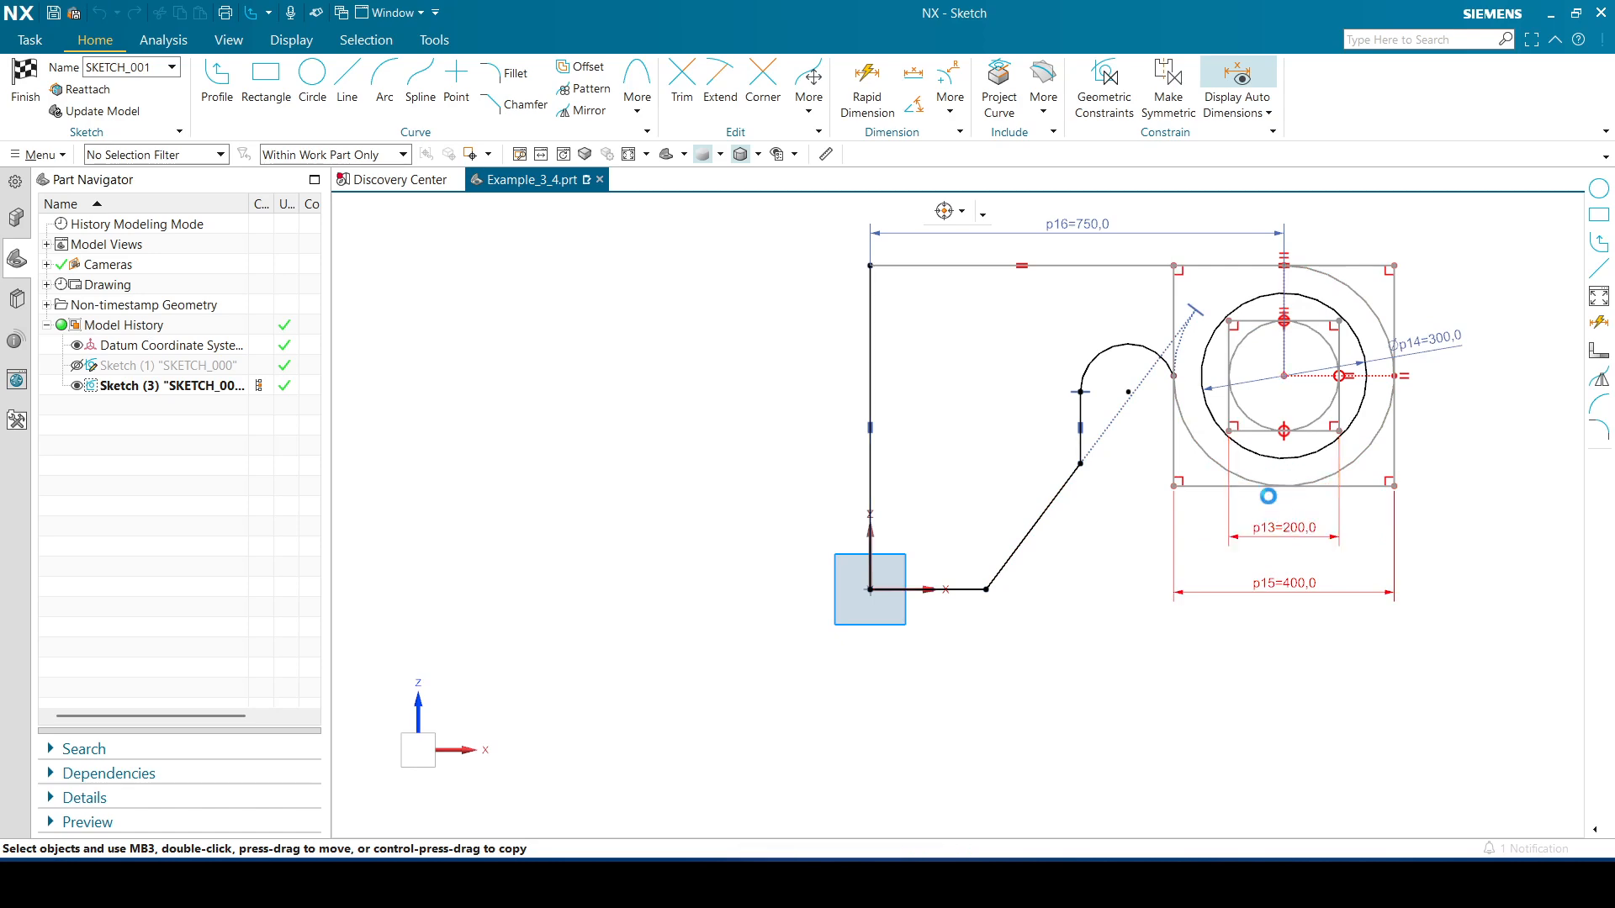
pyautogui.rightClick(1025, 261)
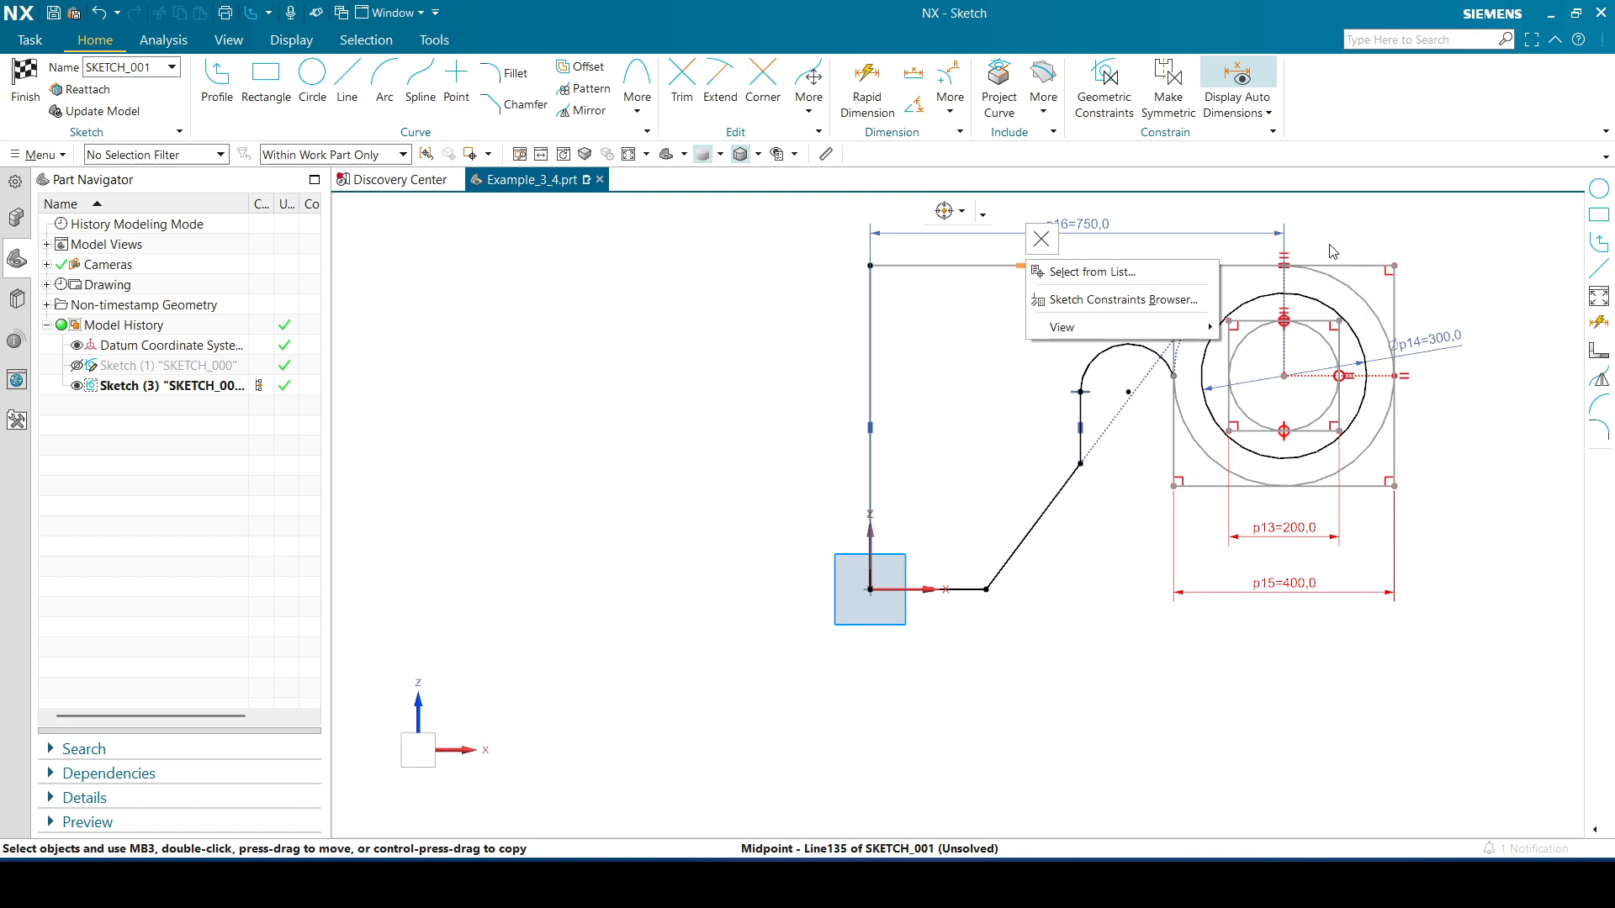
pyautogui.click(1356, 236)
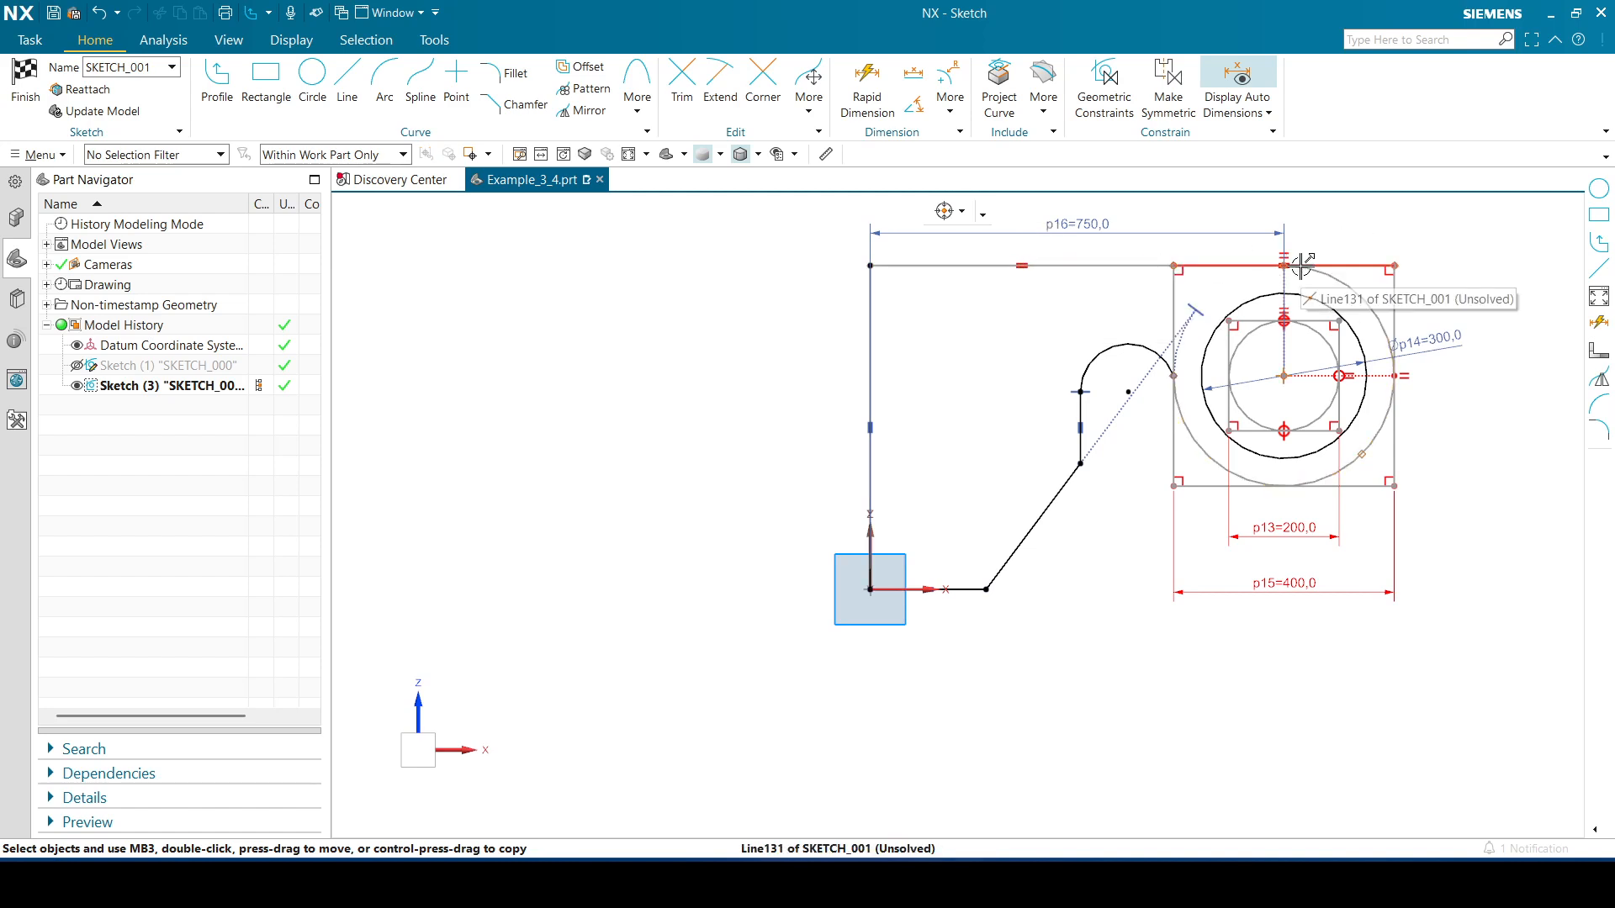
pyautogui.rightClick(1022, 266)
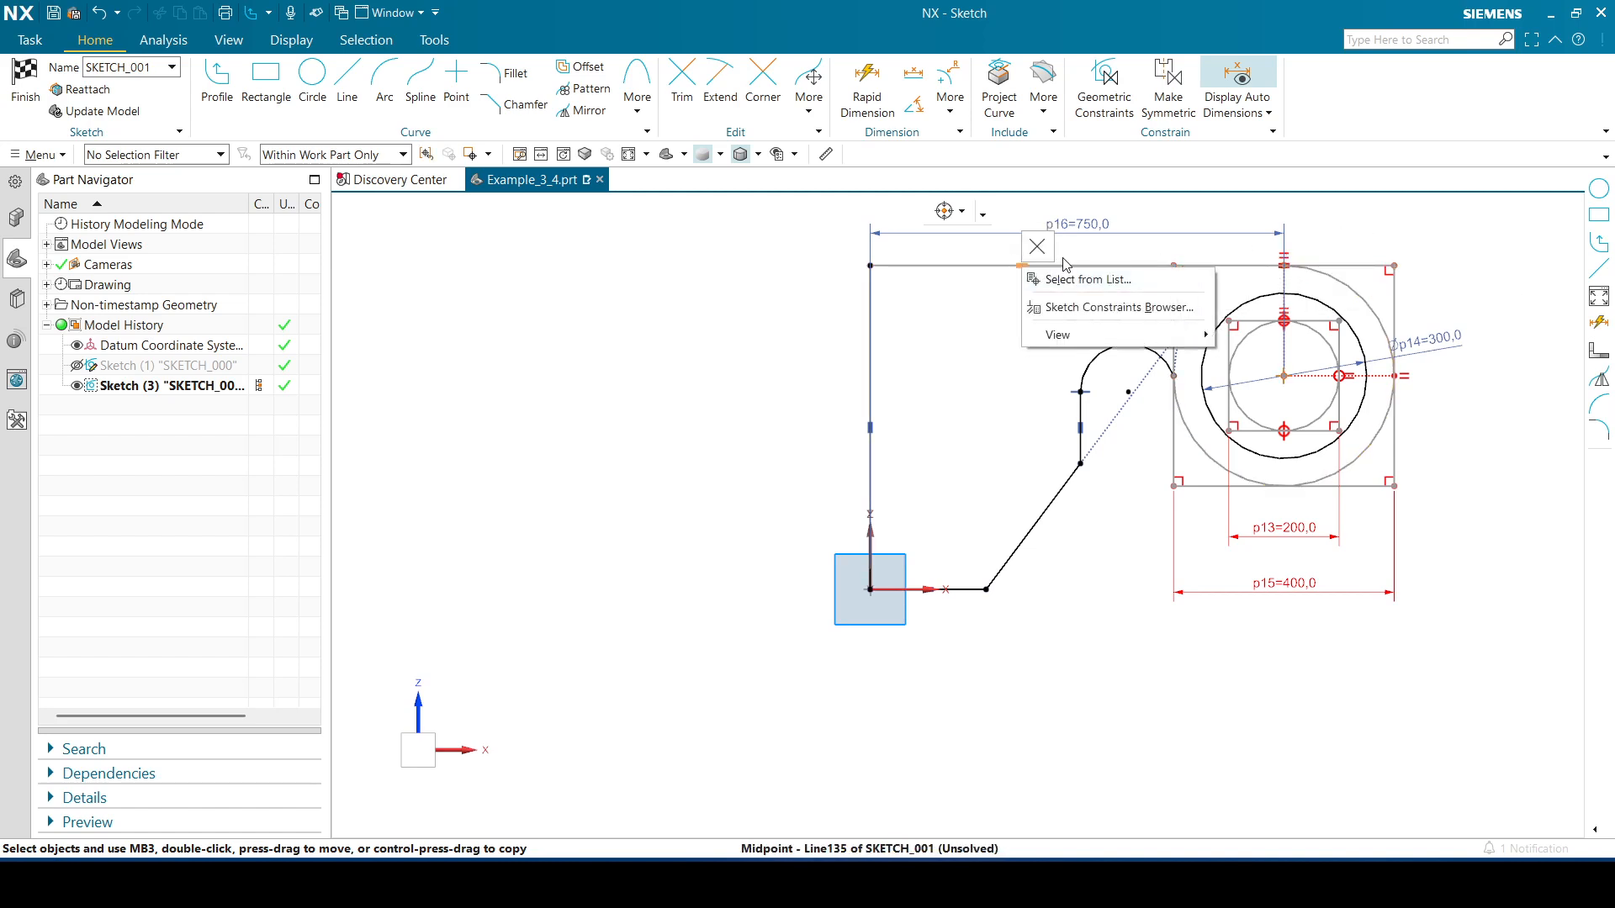
pyautogui.click(1036, 246)
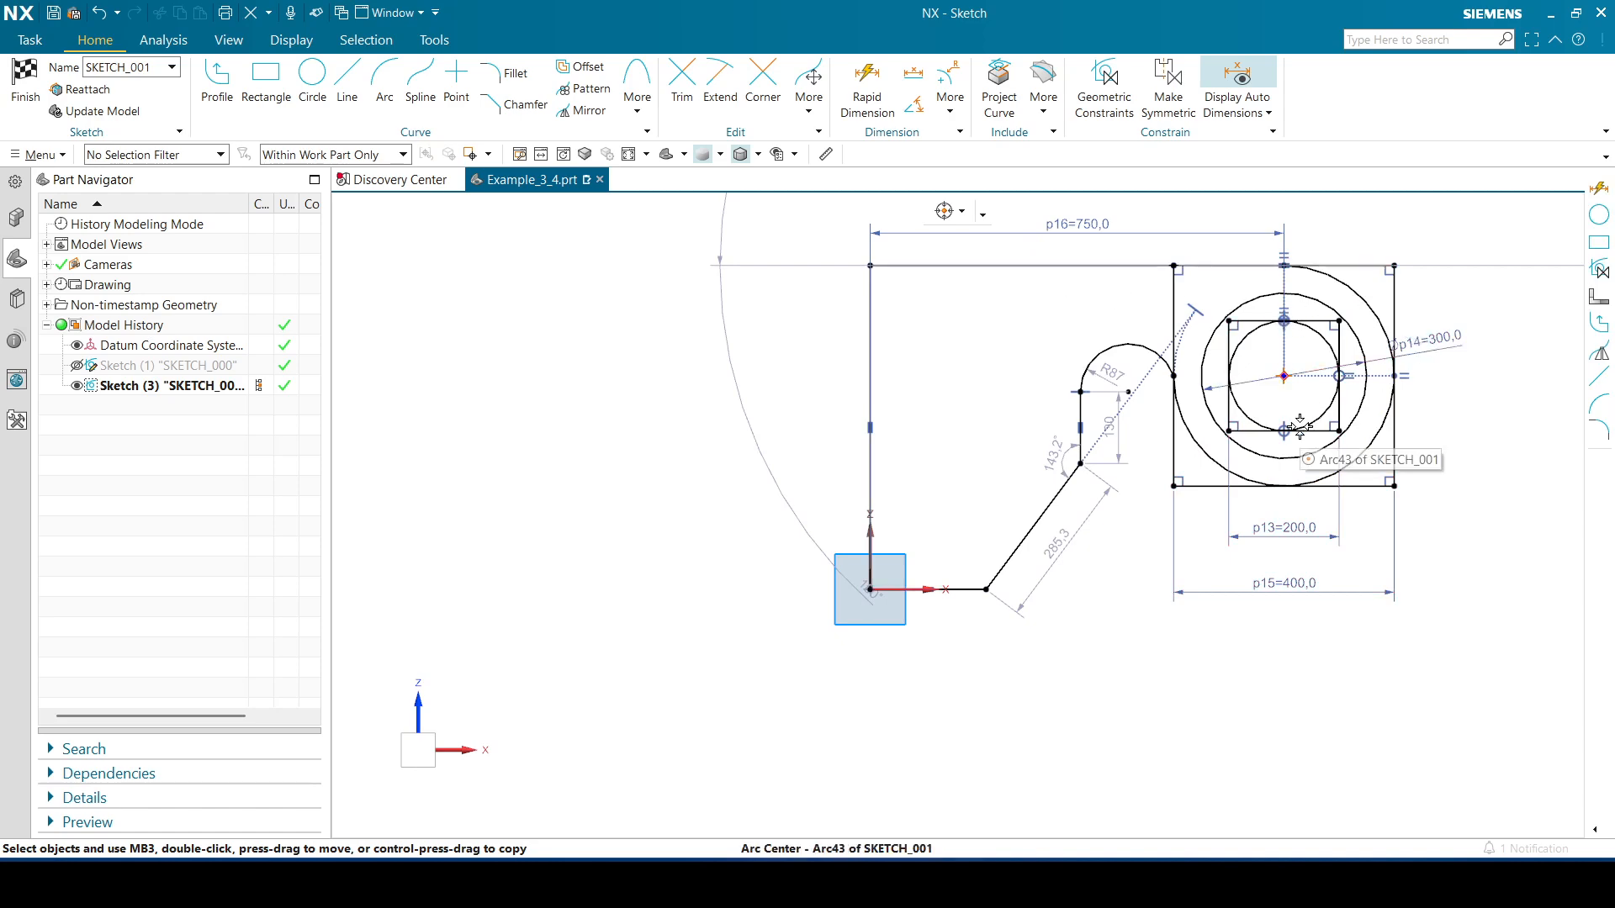
# Constrain the profile's top line to be horizontal
pyautogui.moveTo(733, 354); pyautogui.dragTo(768, 250)
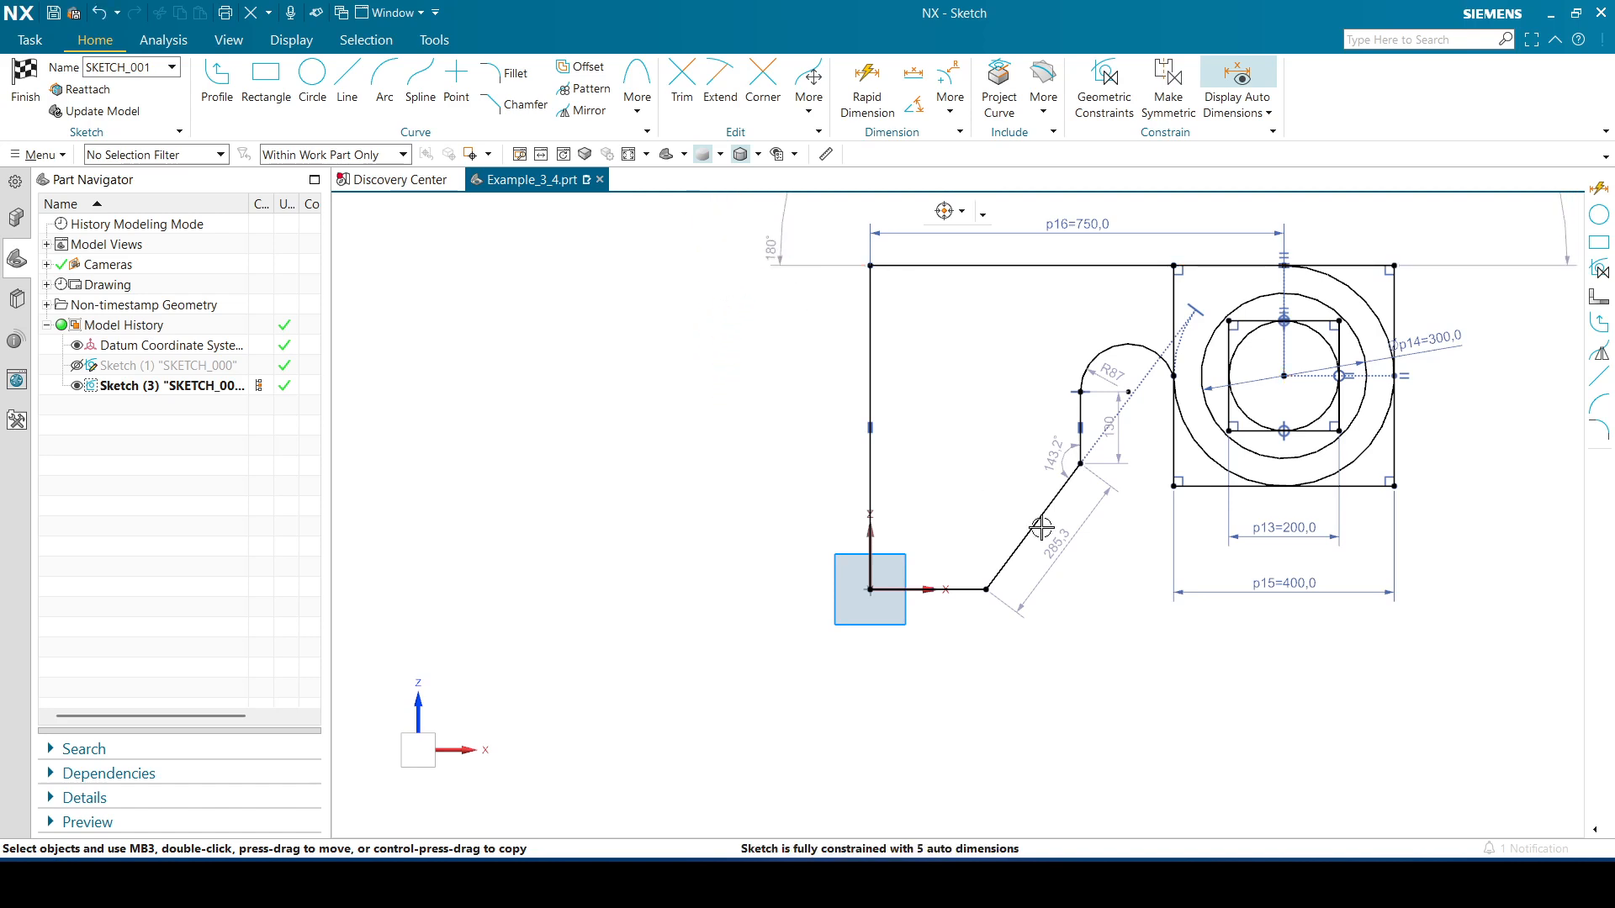
pyautogui.scroll(-1, 1448, 397)
pyautogui.moveTo(1452, 409)
pyautogui.keyDown('shift'); pyautogui.mouseDown(button='middle')
pyautogui.moveTo(1427, 497)
pyautogui.moveTo(1326, 587)
pyautogui.mouseUp(button='middle'); pyautogui.keyUp('shift')
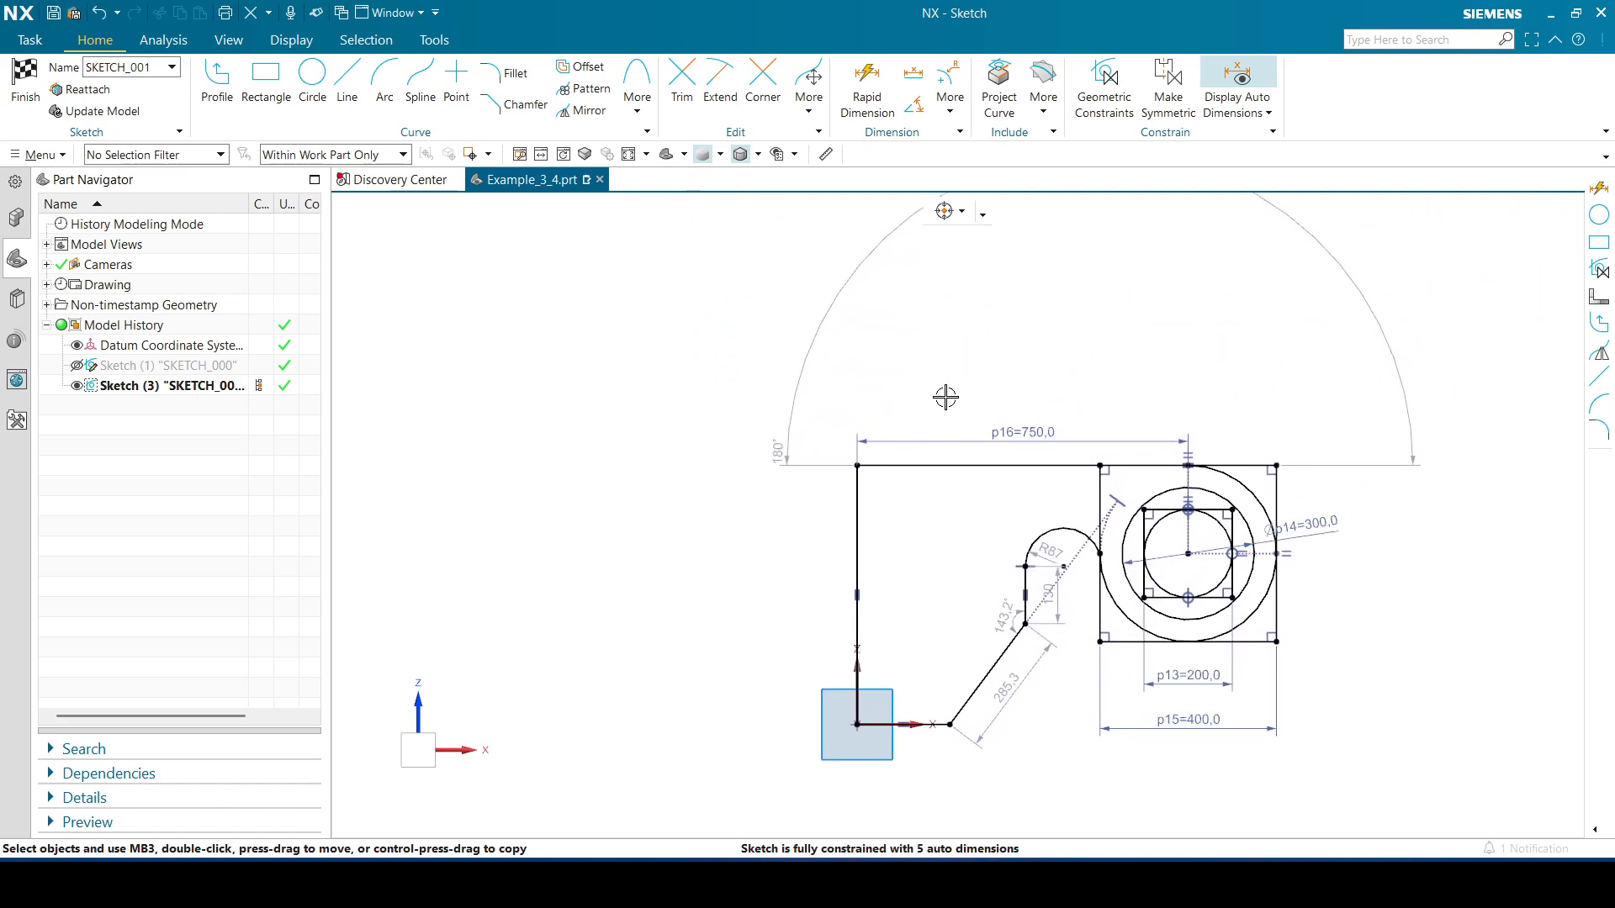
pyautogui.moveTo(811, 350); pyautogui.dragTo(962, 354)
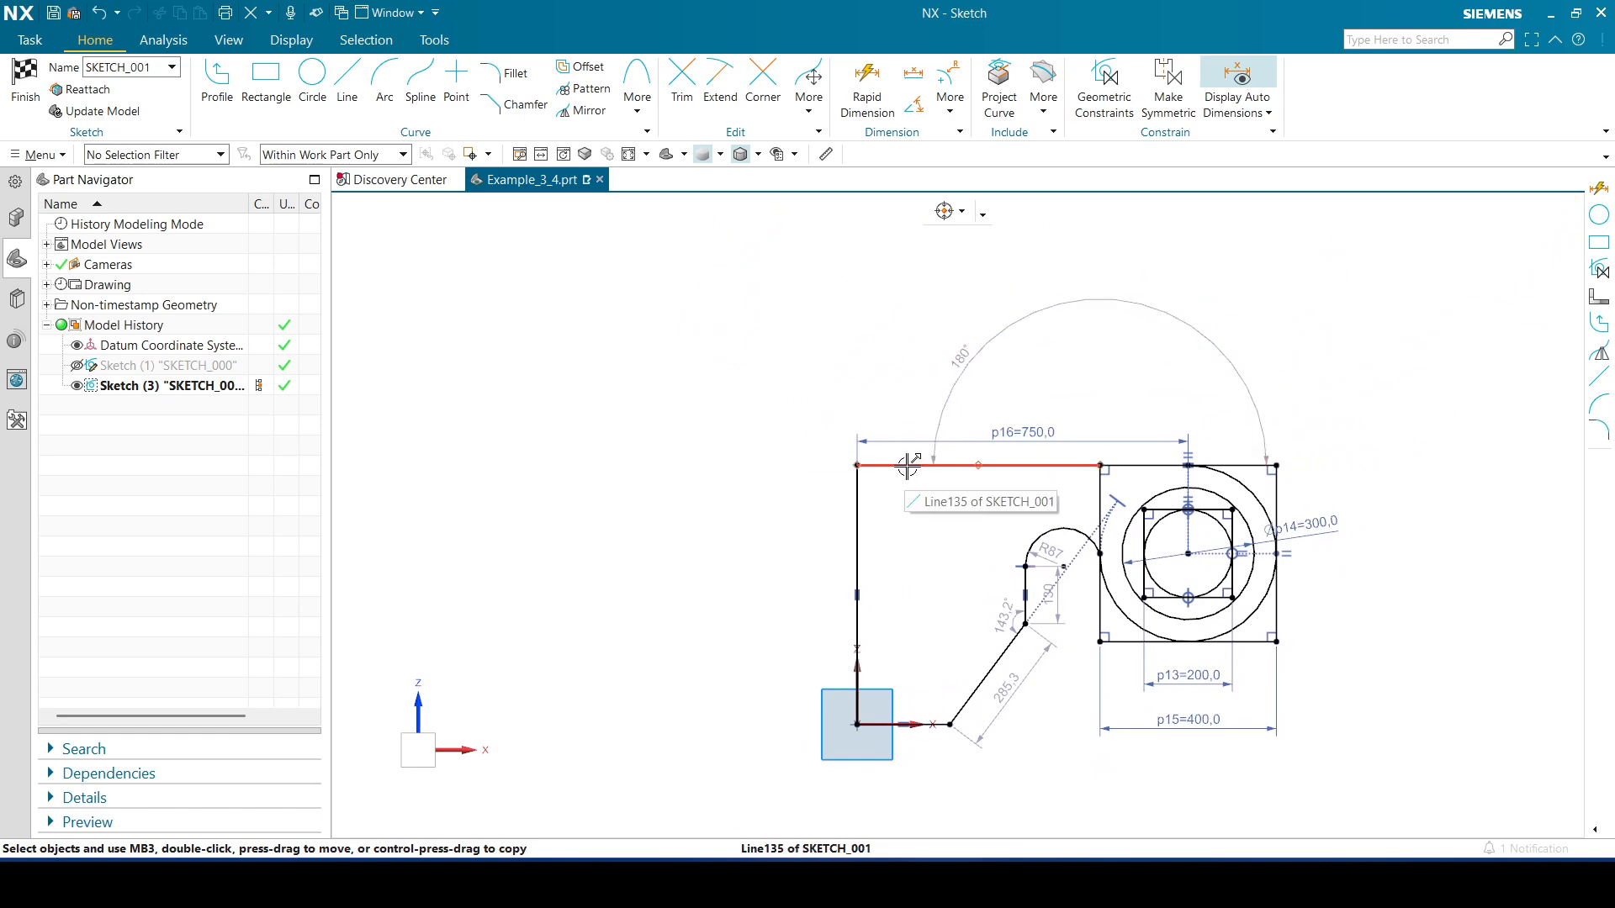
pyautogui.click(908, 464)
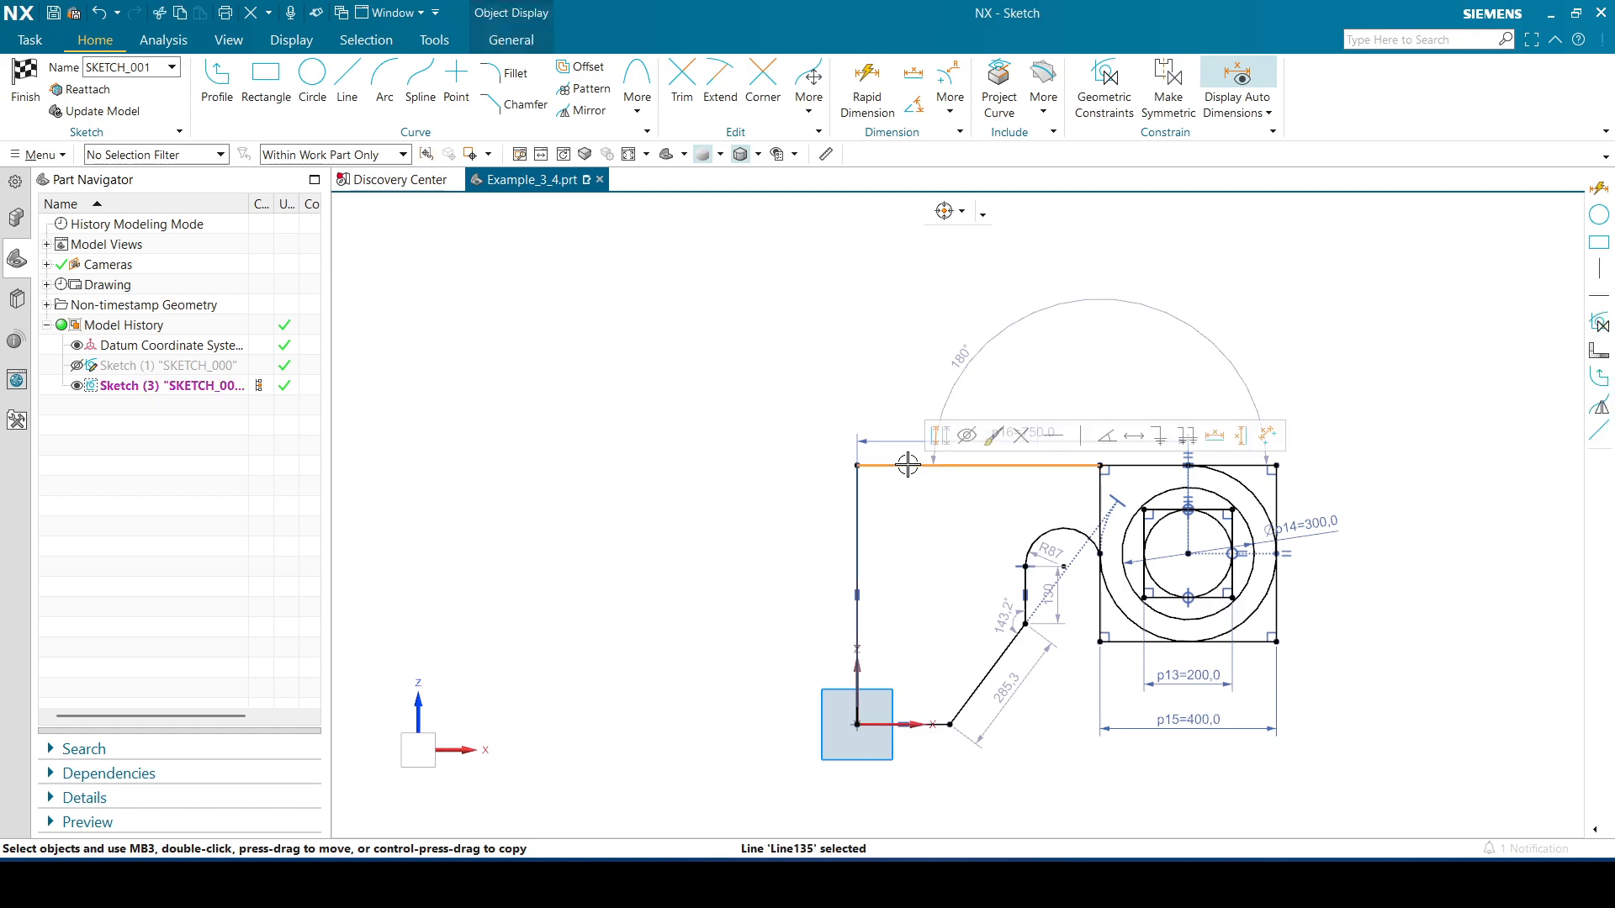
pyautogui.click(1059, 437)
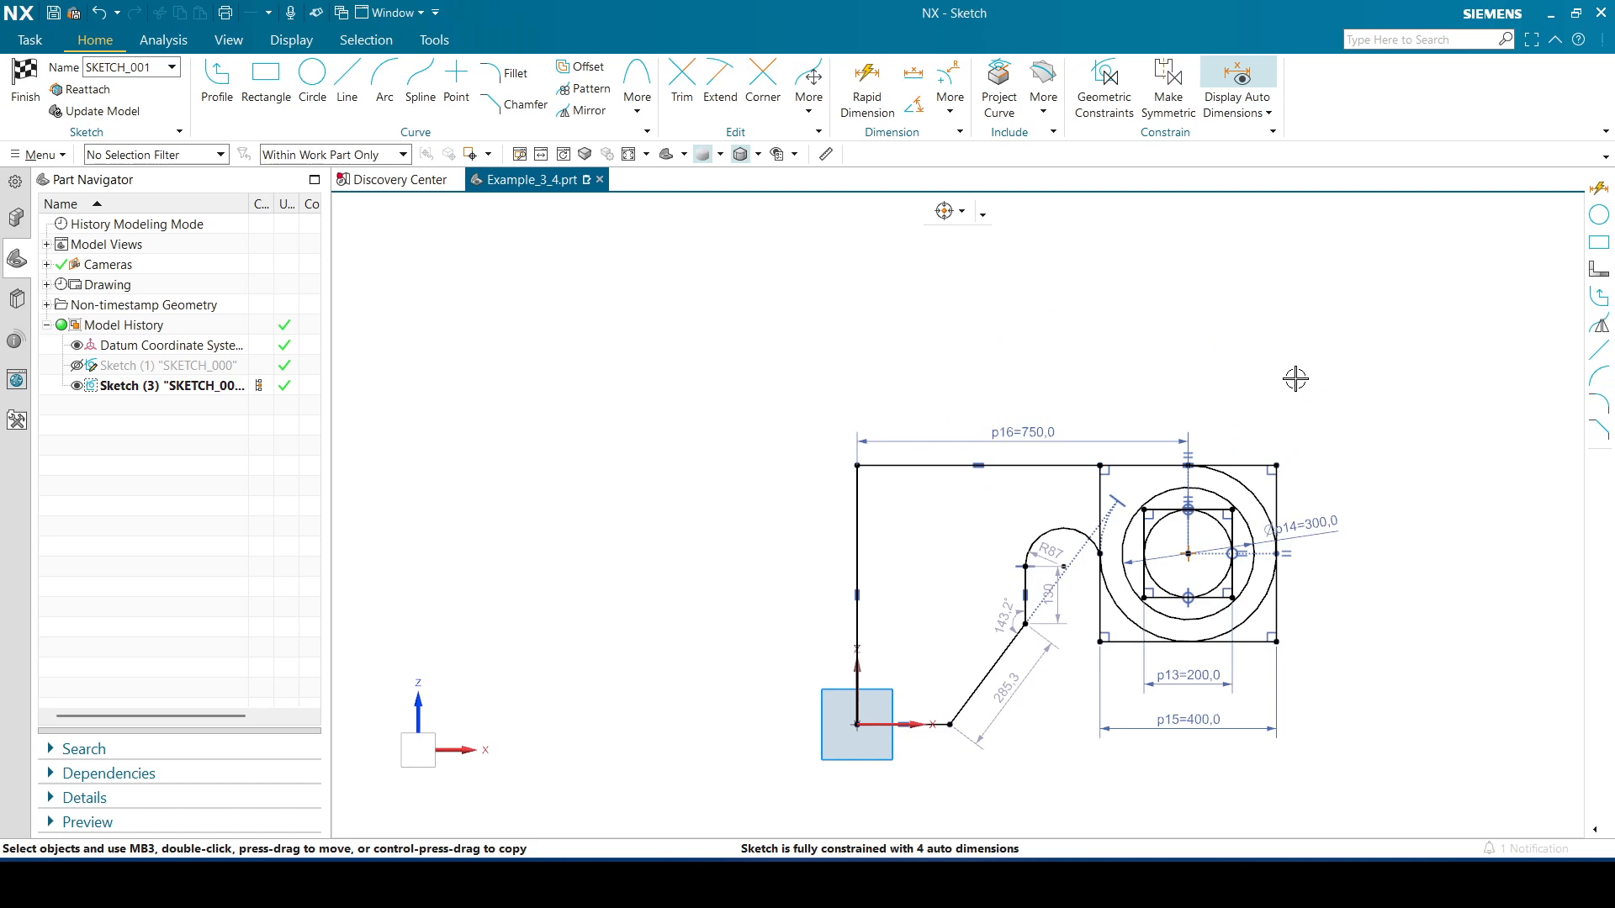
# Set the slot arc's radius to 80
pyautogui.keyDown('shift'); pyautogui.moveTo(1312, 392); pyautogui.dragTo(1310, 304, button='middle'); pyautogui.keyUp('shift')
pyautogui.scroll(-1, 1295, 296)
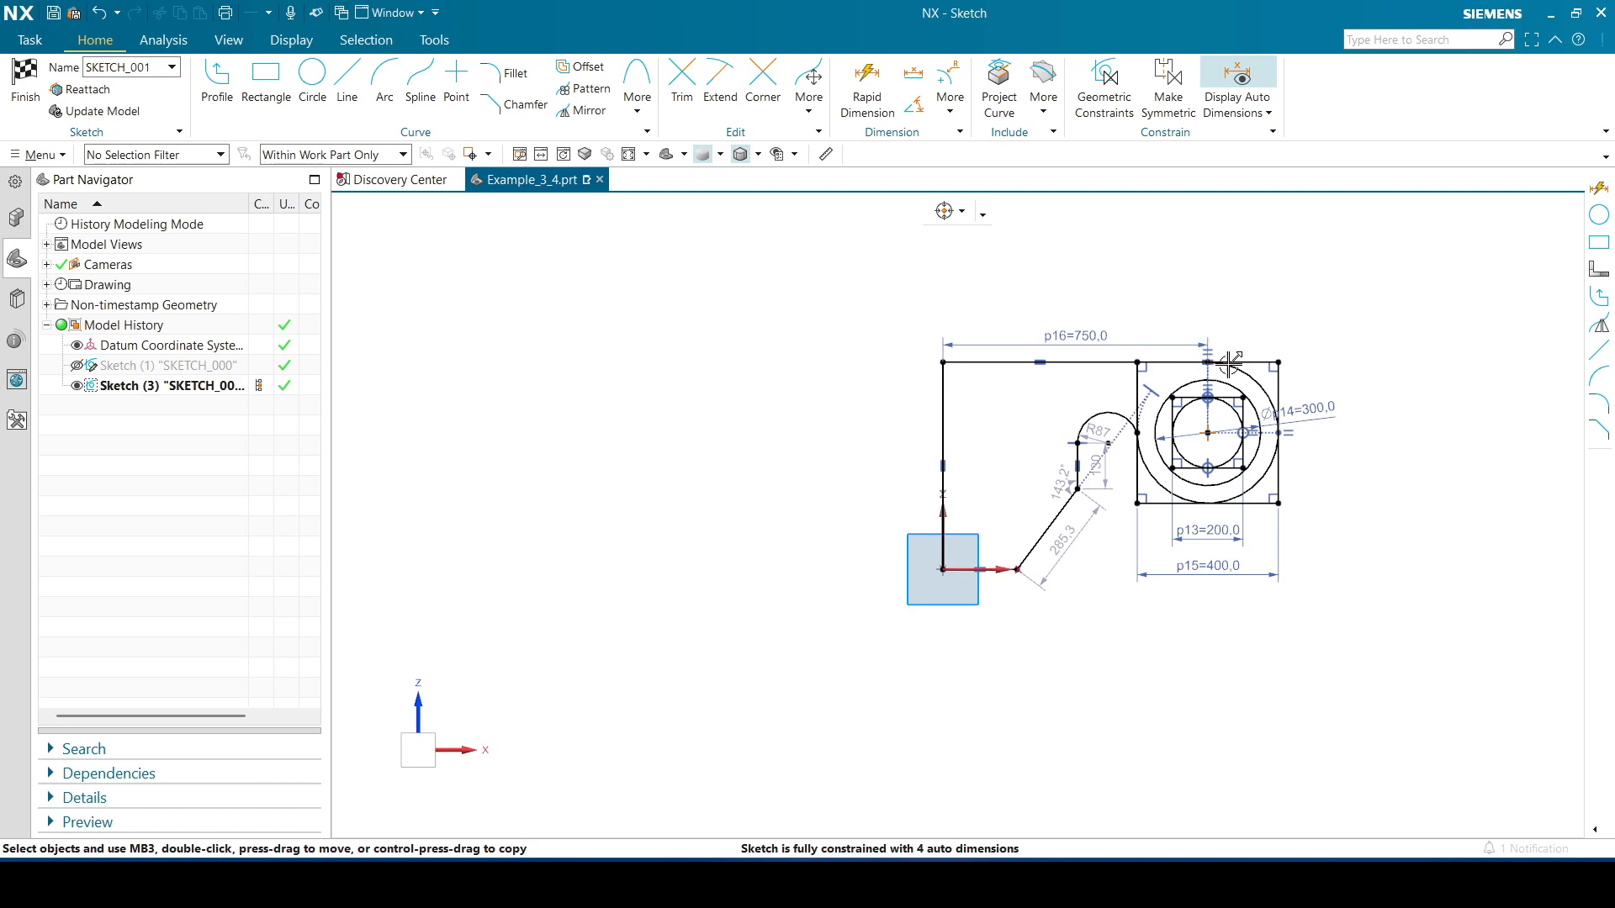
pyautogui.scroll(5, 1015, 396)
pyautogui.scroll(-2, 967, 383)
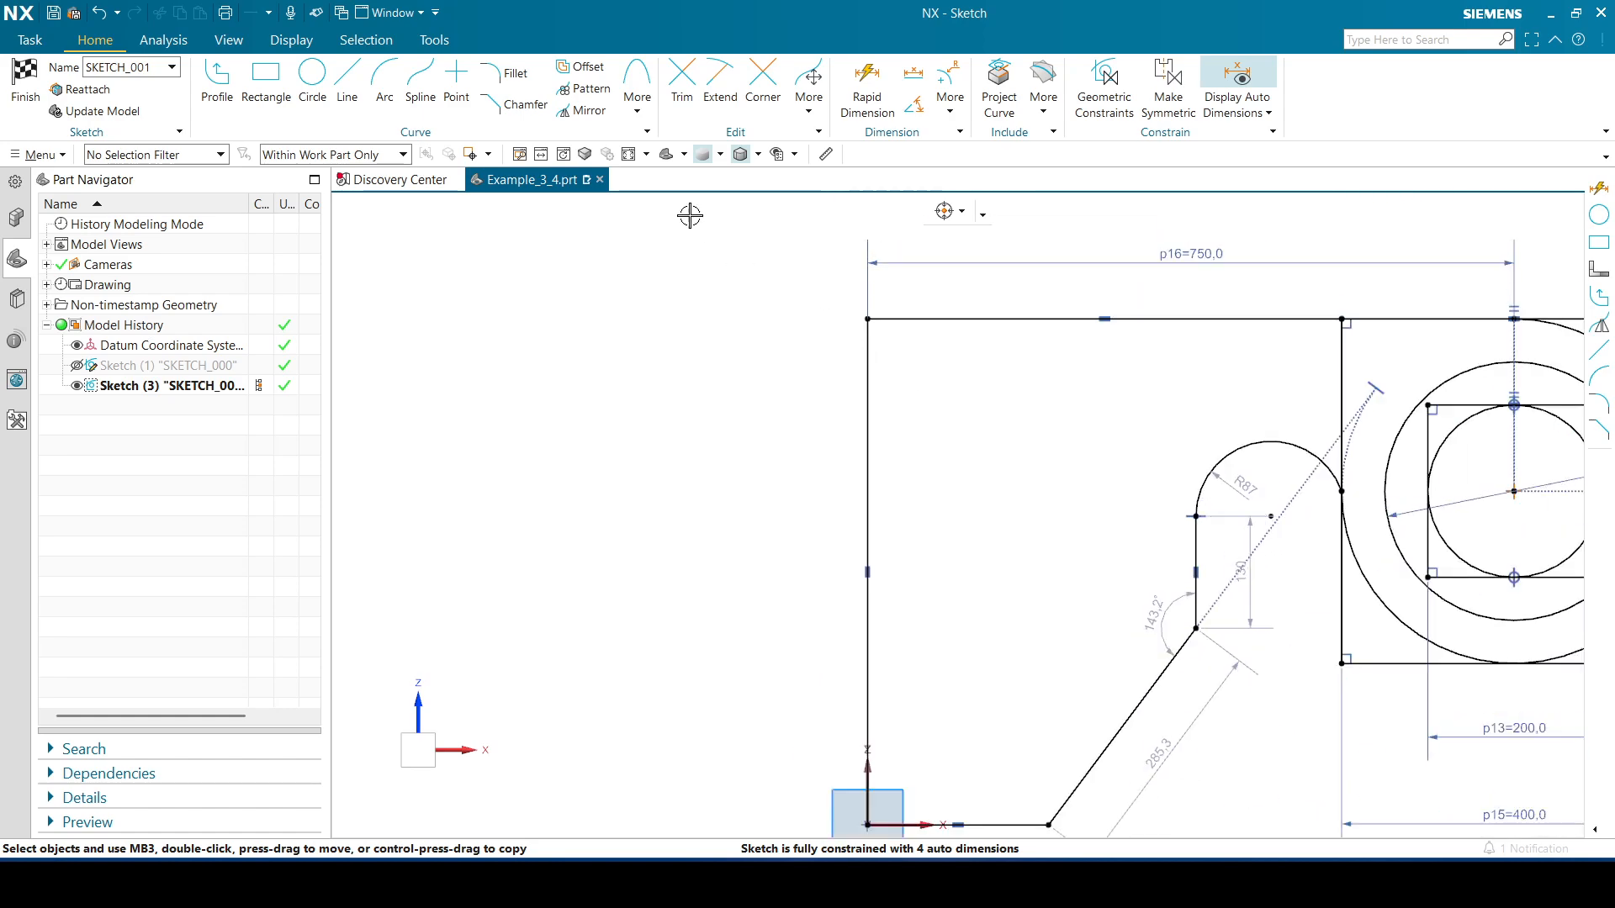
pyautogui.click(629, 155)
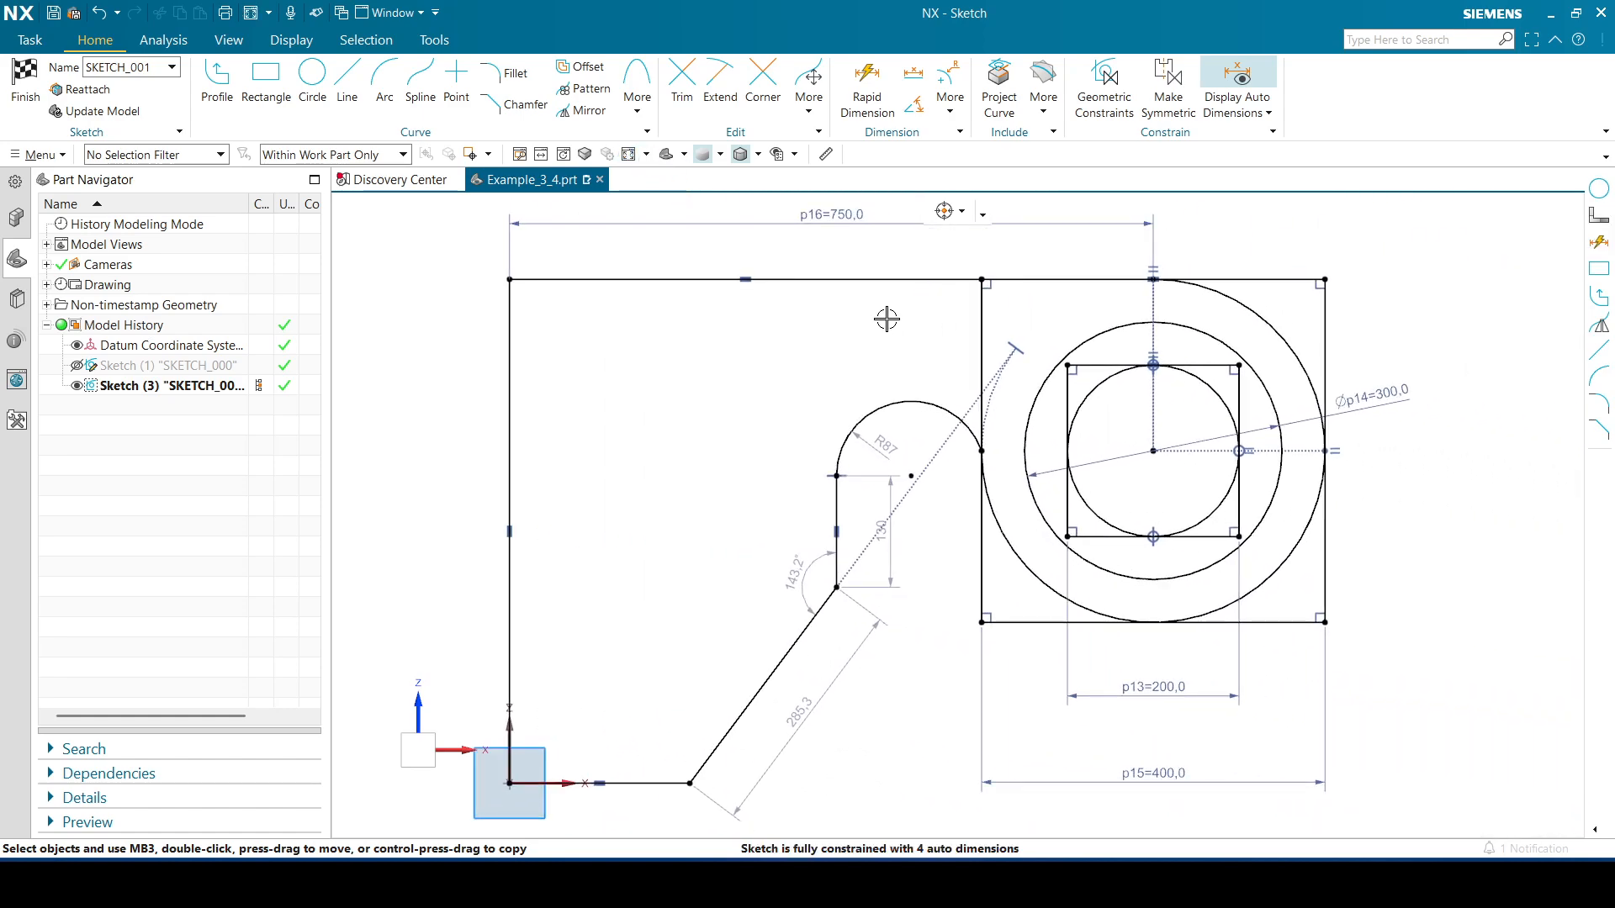
pyautogui.doubleClick(900, 455)
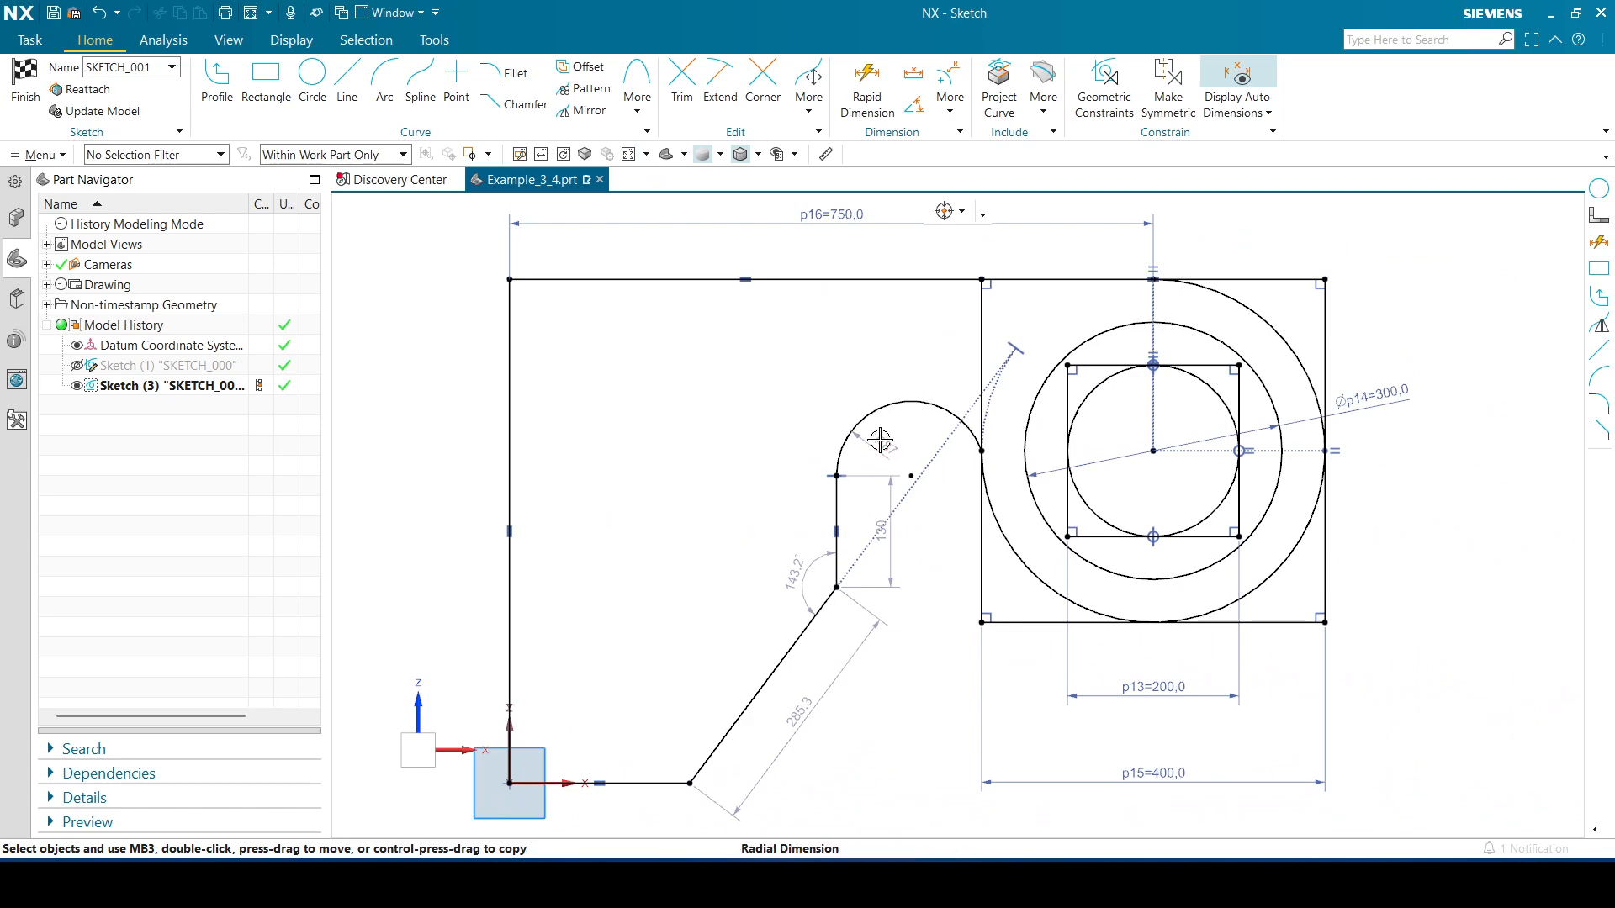
pyautogui.click(839, 378)
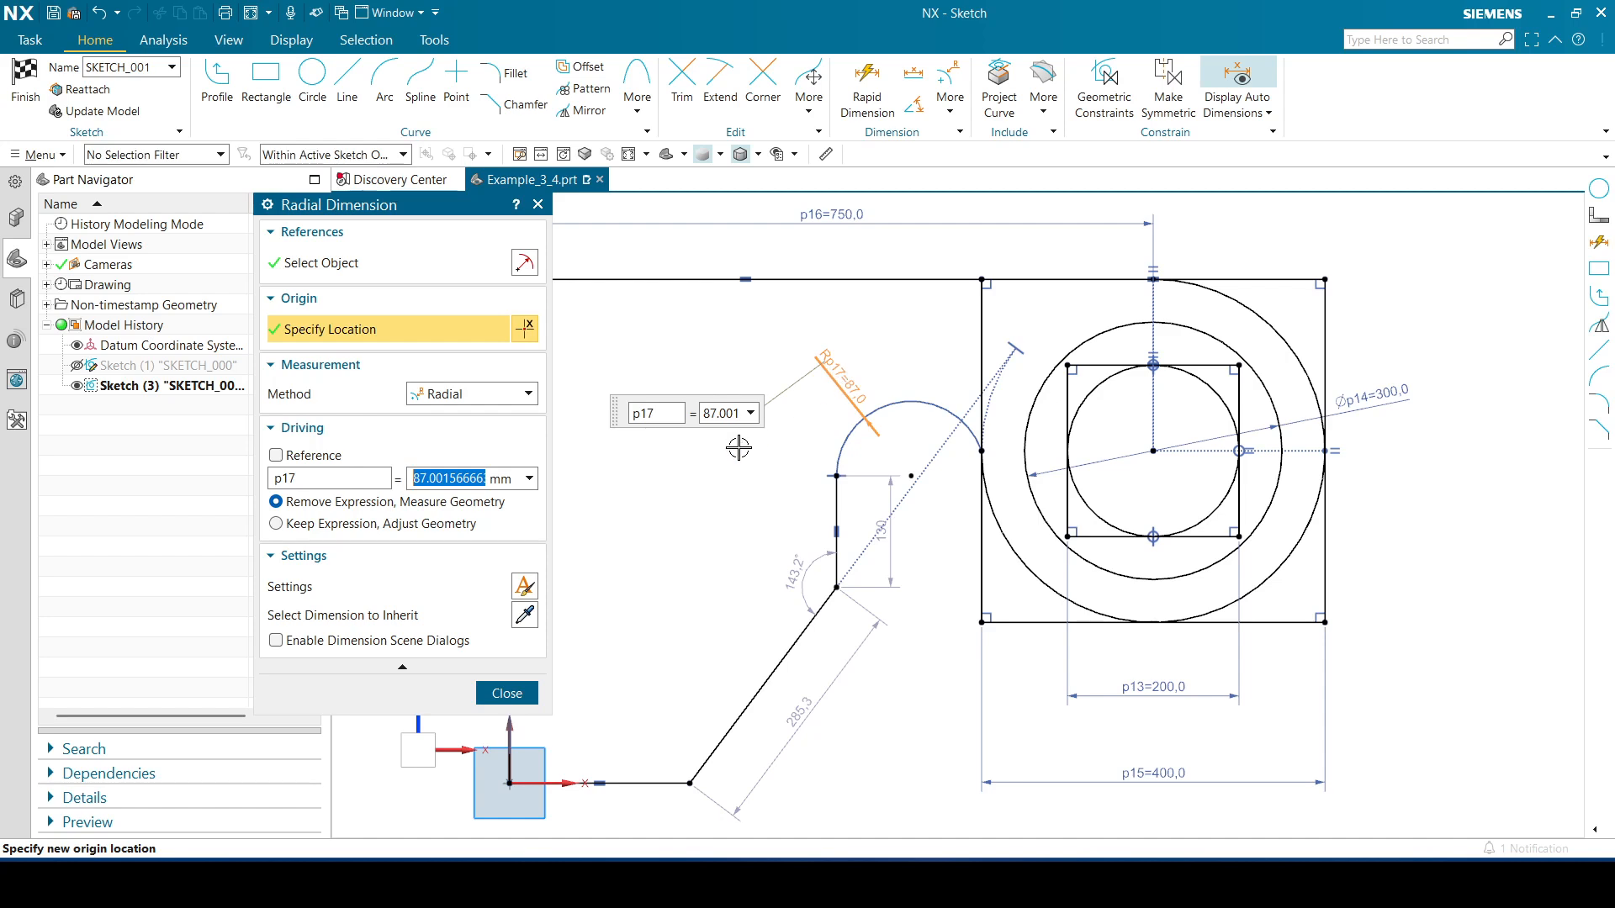
pyautogui.write('80')
pyautogui.press('Return')
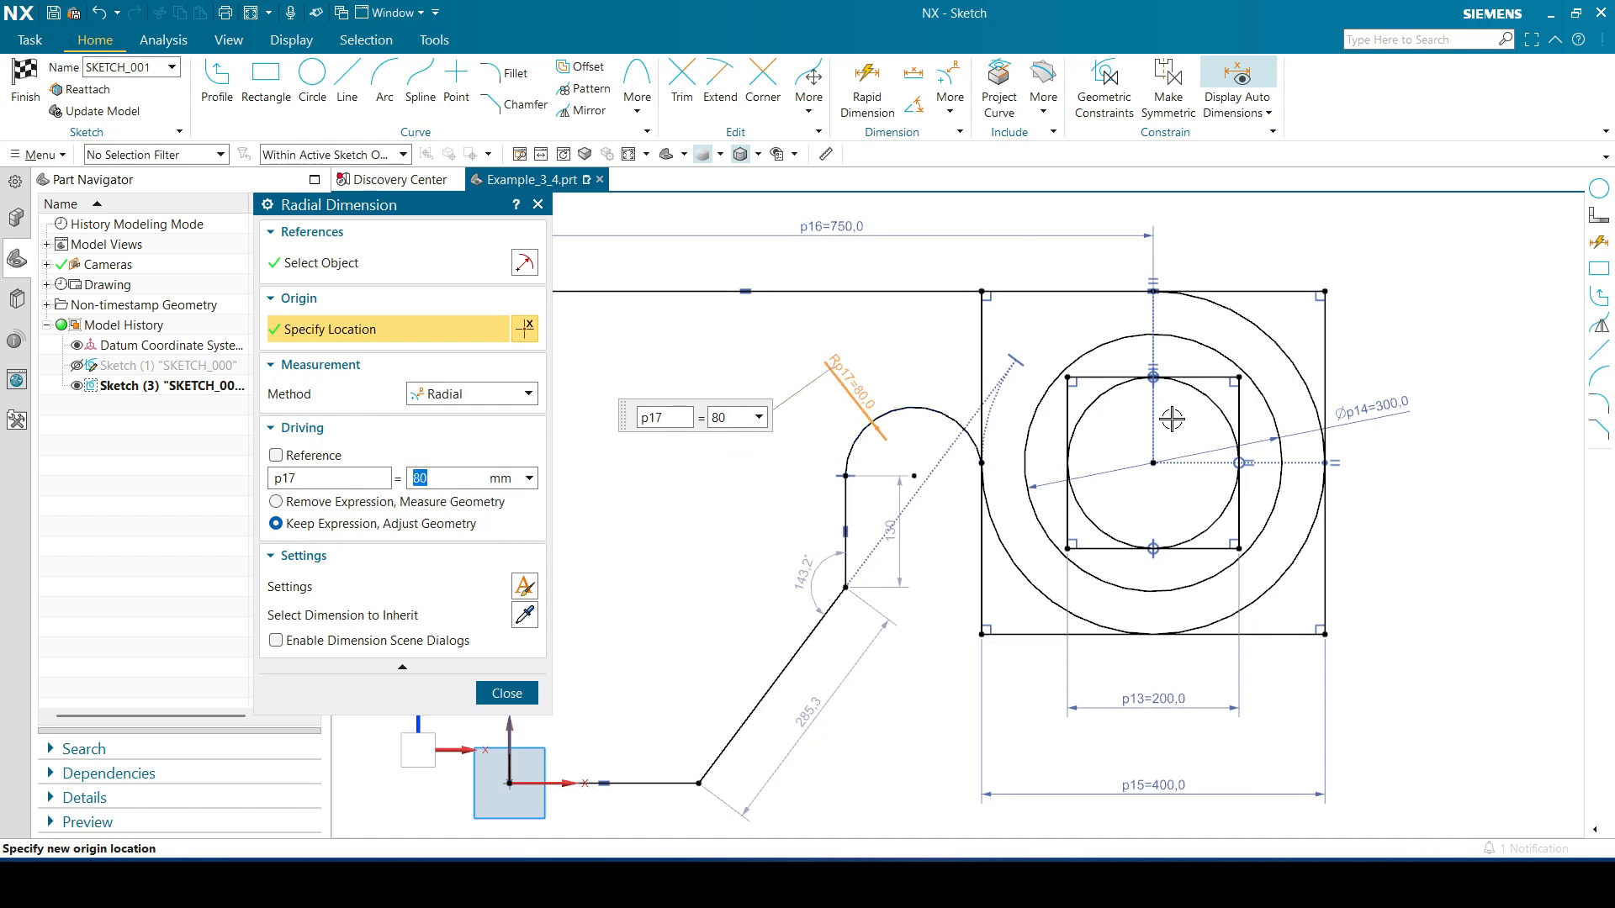
pyautogui.click(523, 688)
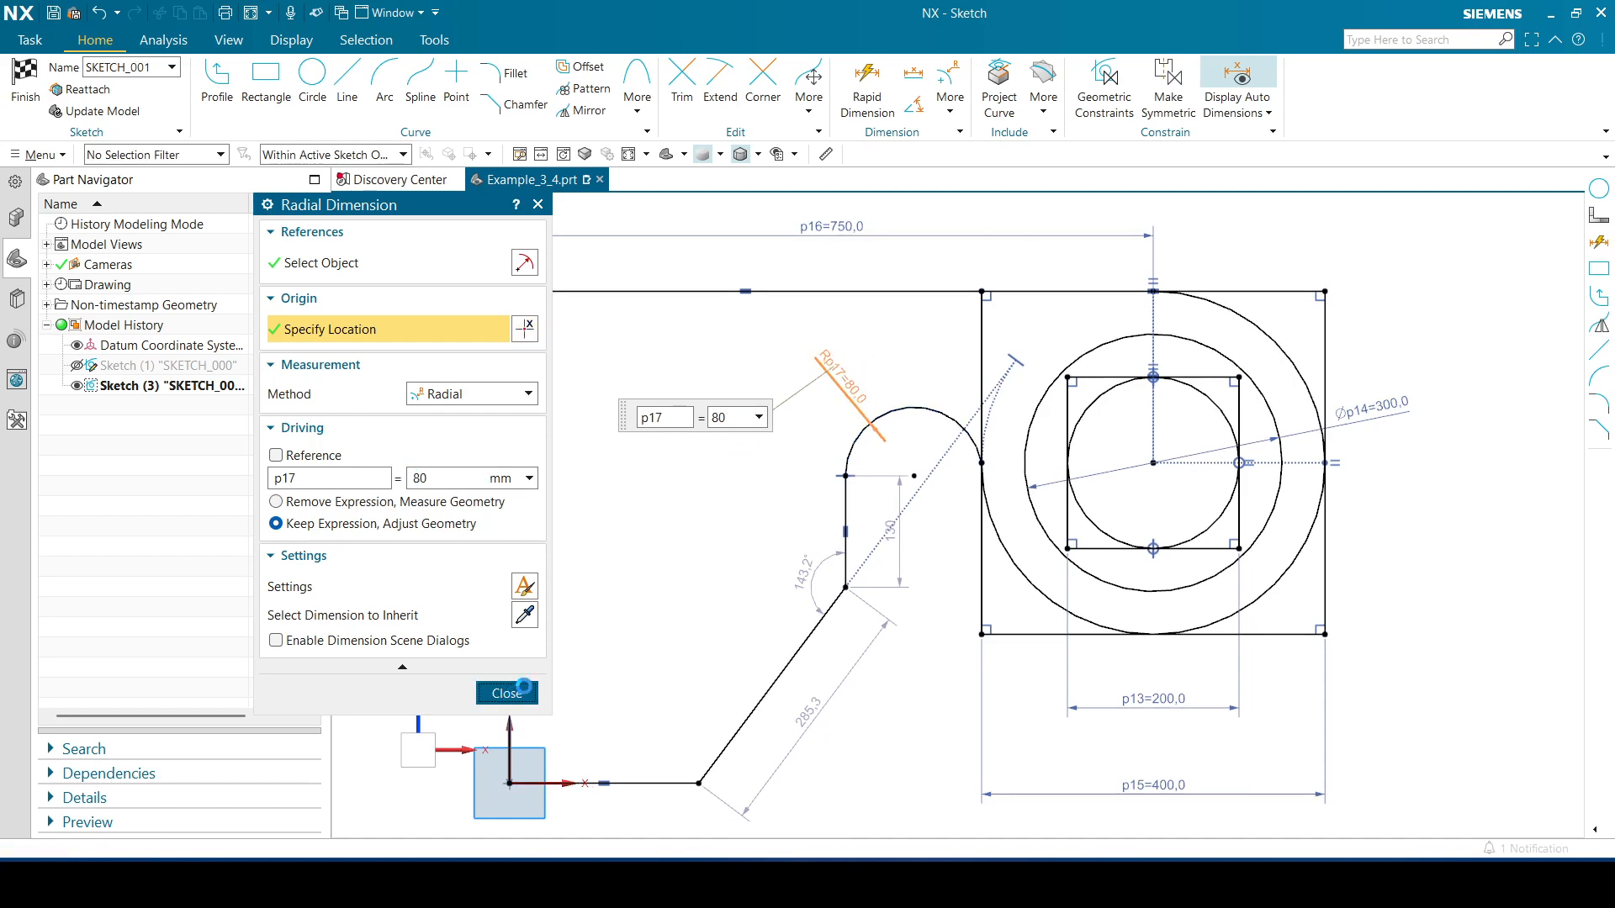
# Move the vertical line's dimension aside and set the vertical line's length to 150
pyautogui.moveTo(891, 529); pyautogui.dragTo(729, 546)
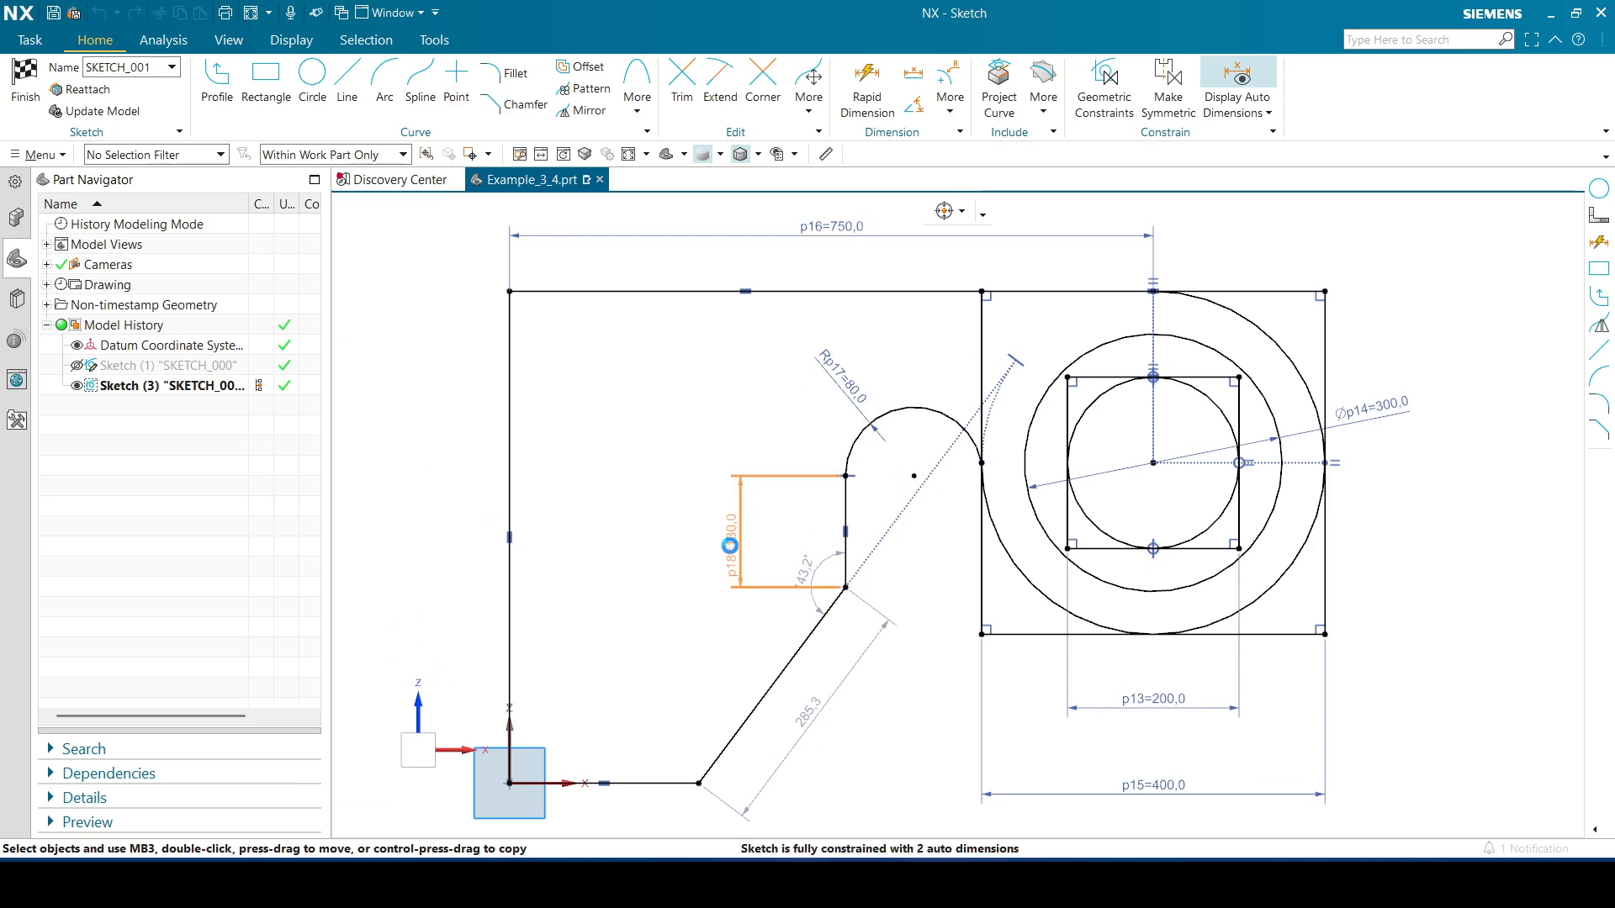
pyautogui.doubleClick(729, 546)
pyautogui.write('150')
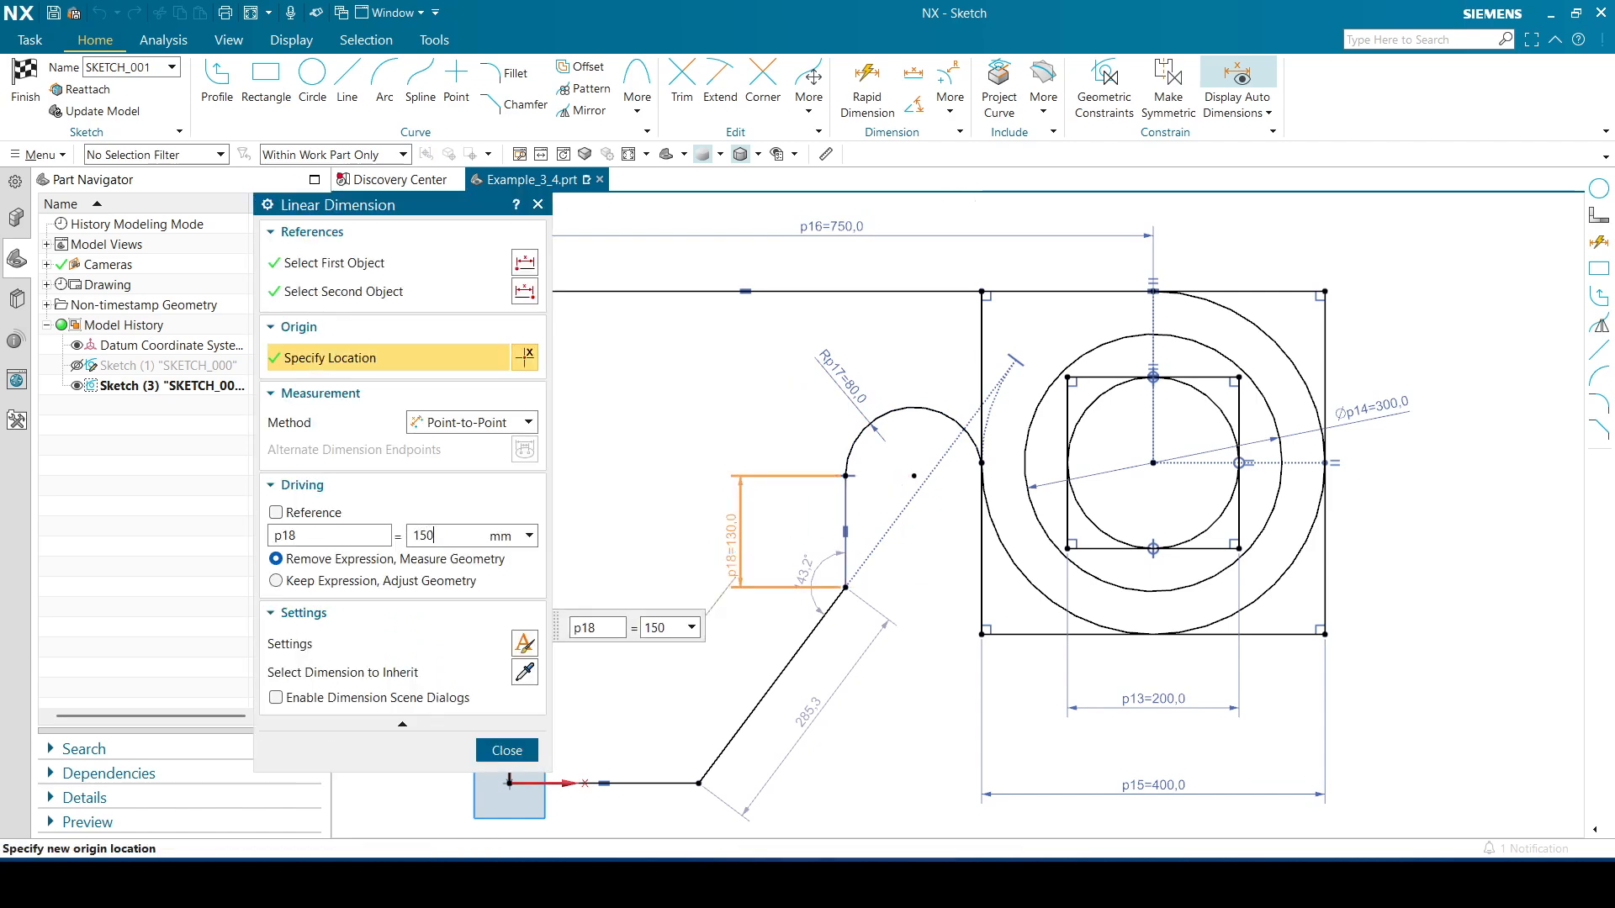
pyautogui.press('Return')
pyautogui.click(506, 750)
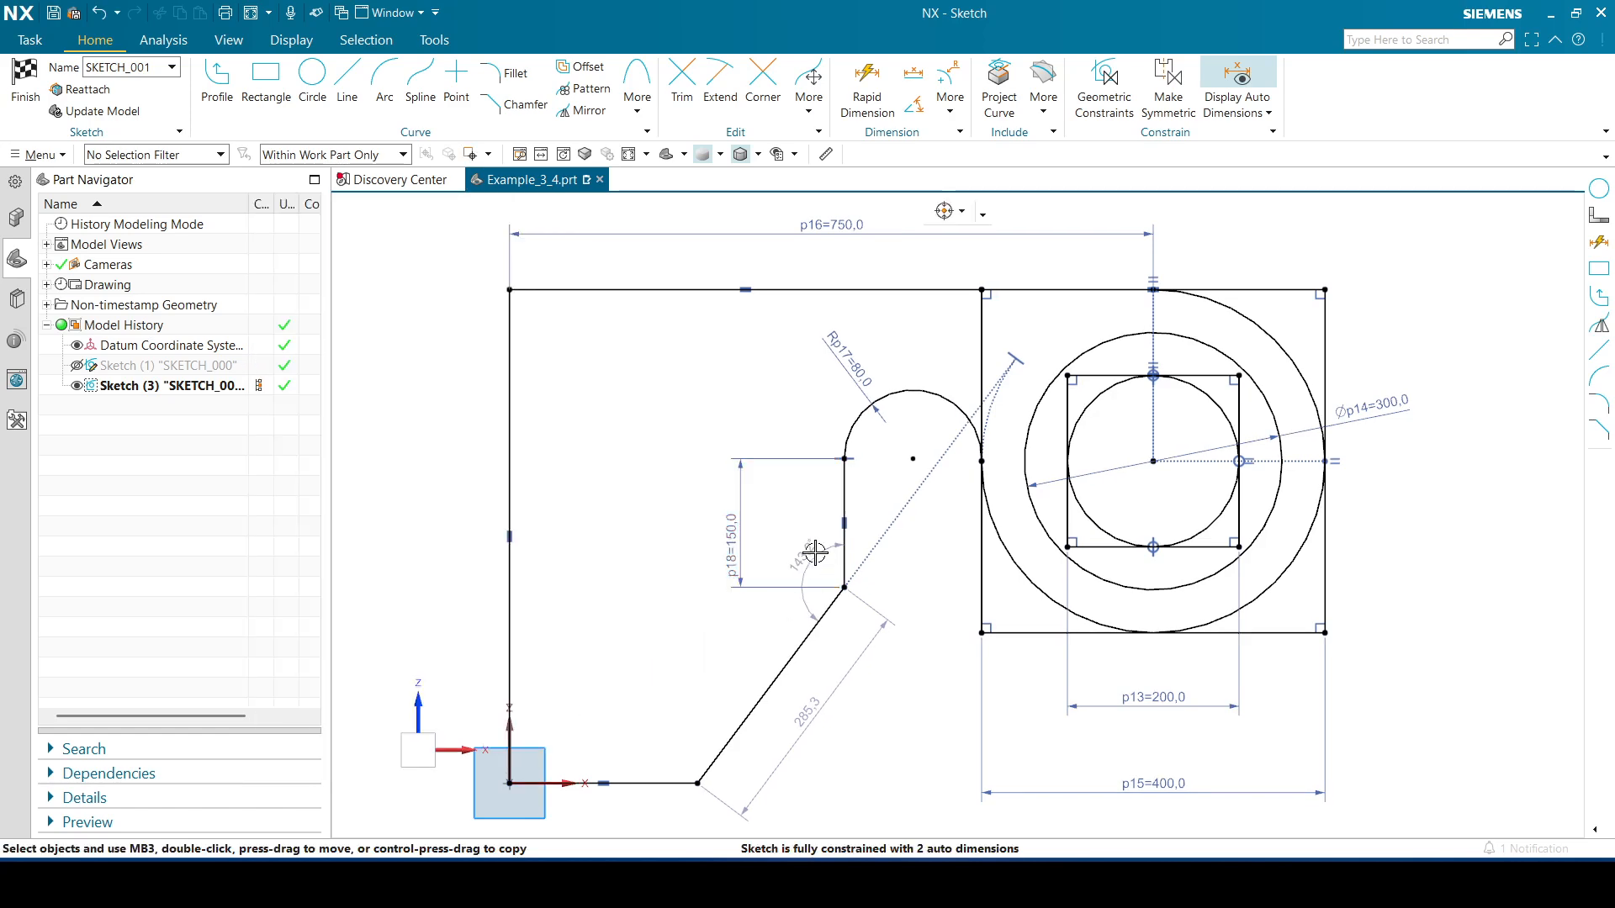
# Set the angle between the vertical line and the diagonal line to 145°
pyautogui.doubleClick(798, 553)
pyautogui.write('14')
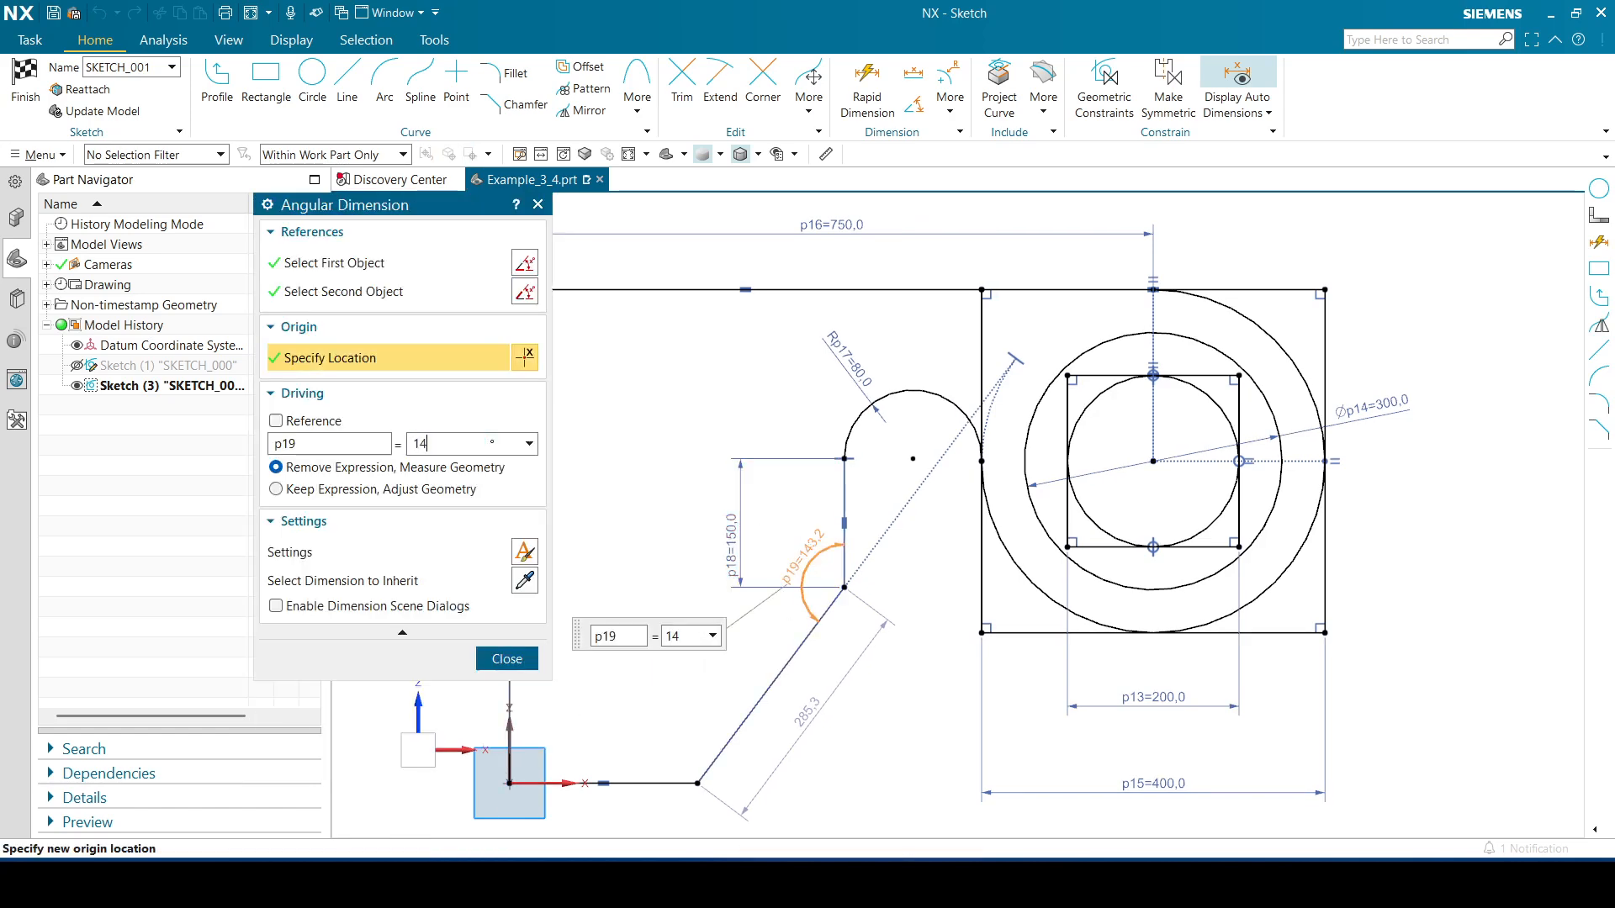
pyautogui.write('6')
pyautogui.press('BackSpace')
pyautogui.write('5')
pyautogui.press('Return')
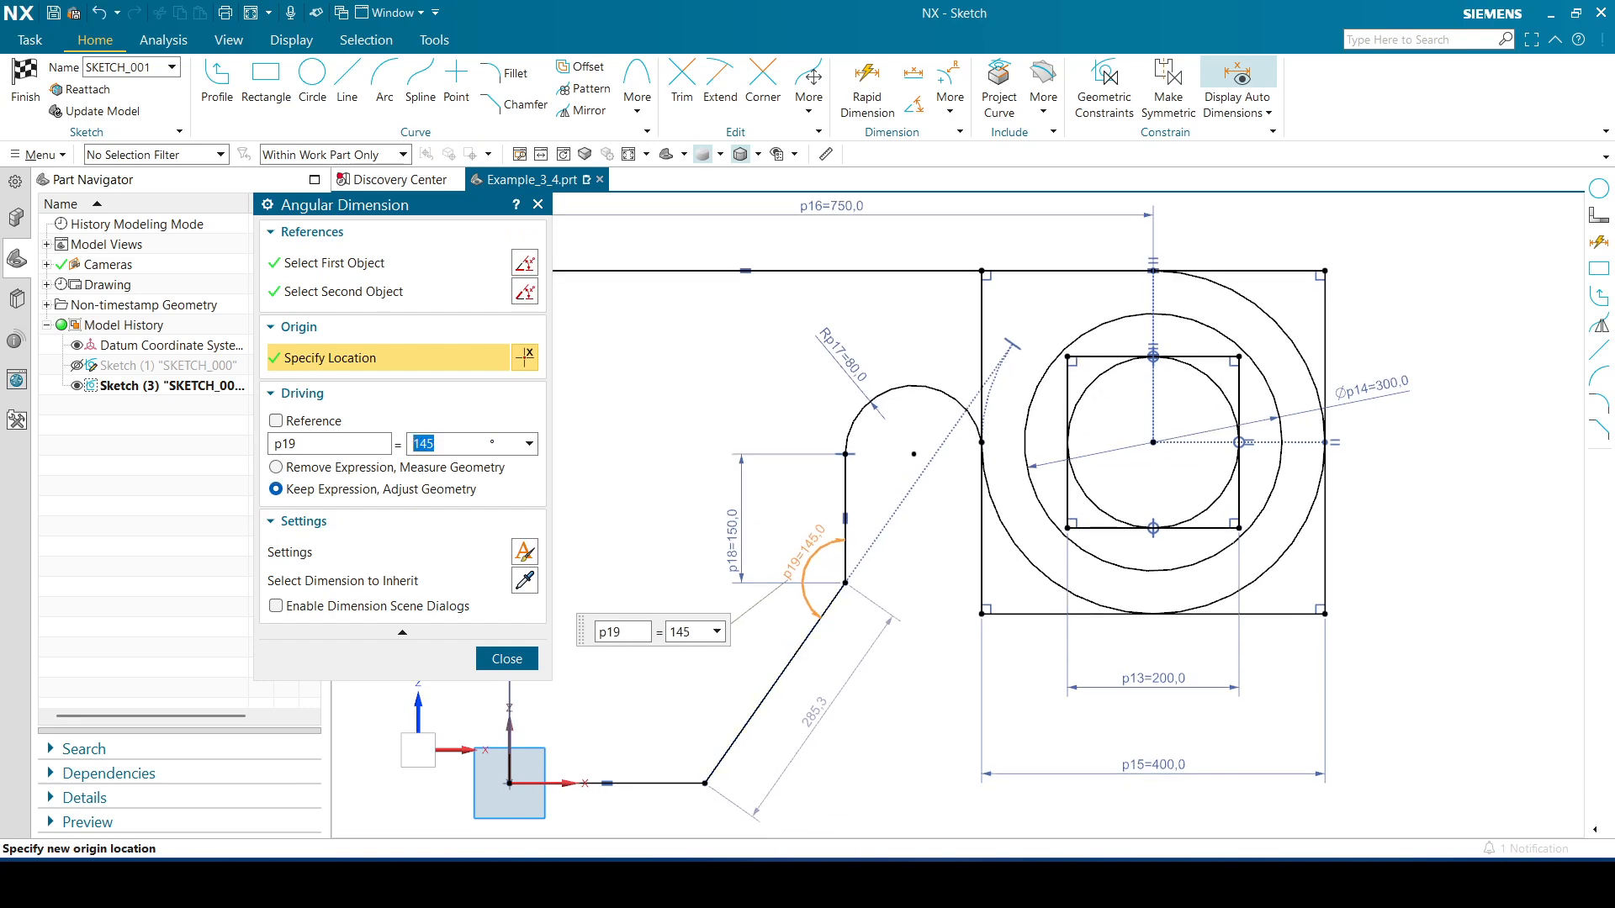
pyautogui.click(504, 659)
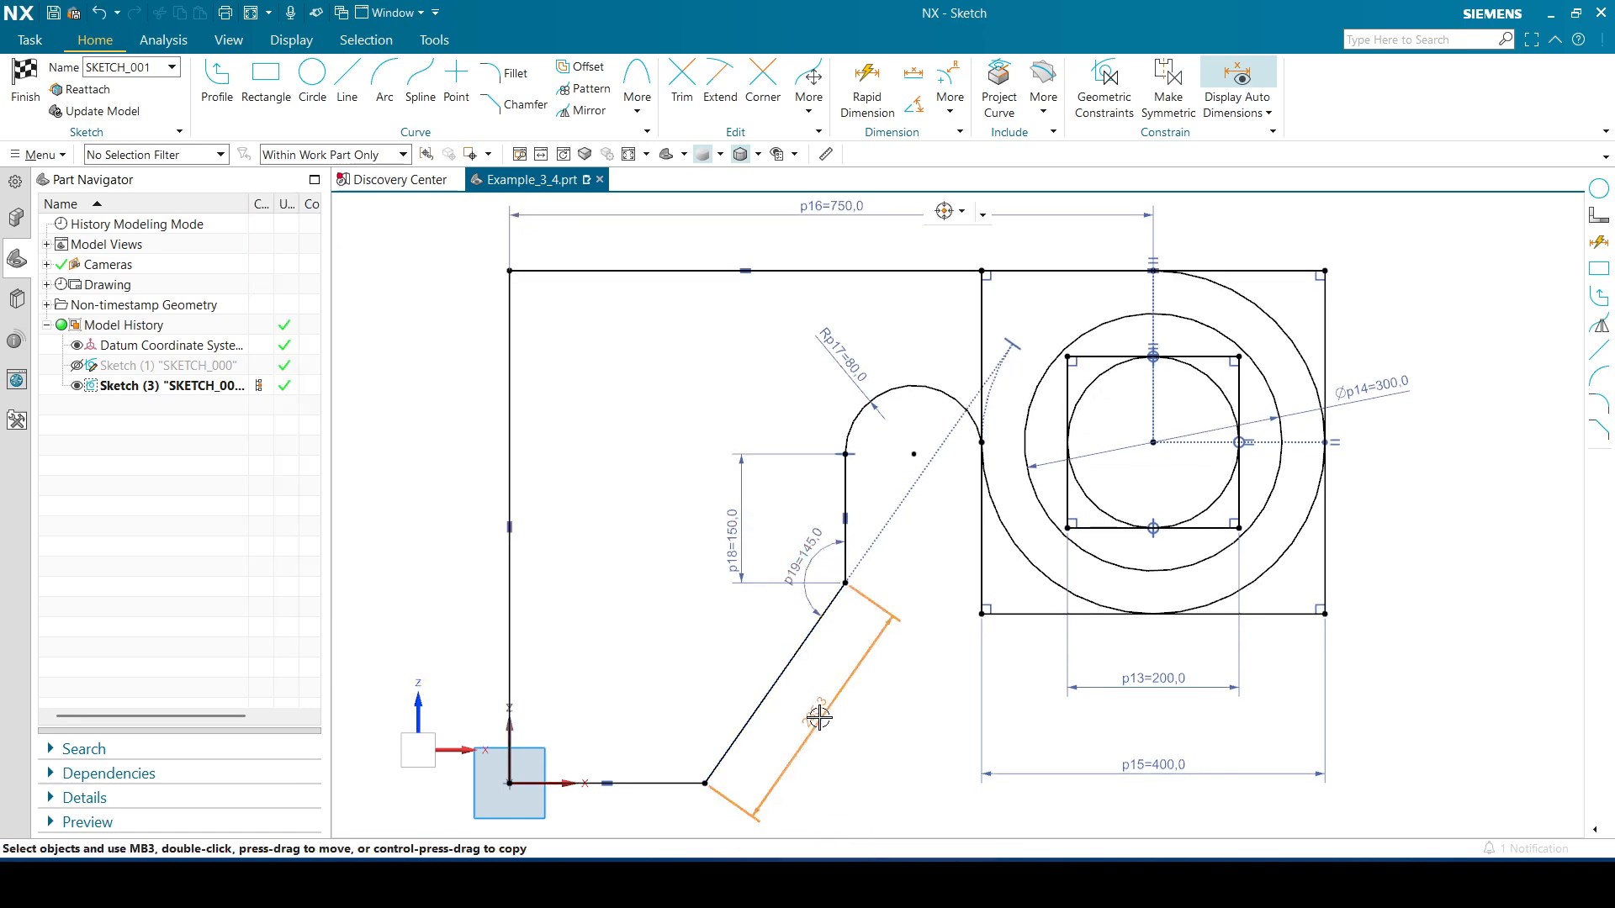
# Set the diagonal line's length to 300
pyautogui.doubleClick(820, 713)
pyautogui.write('300')
pyautogui.press('Return')
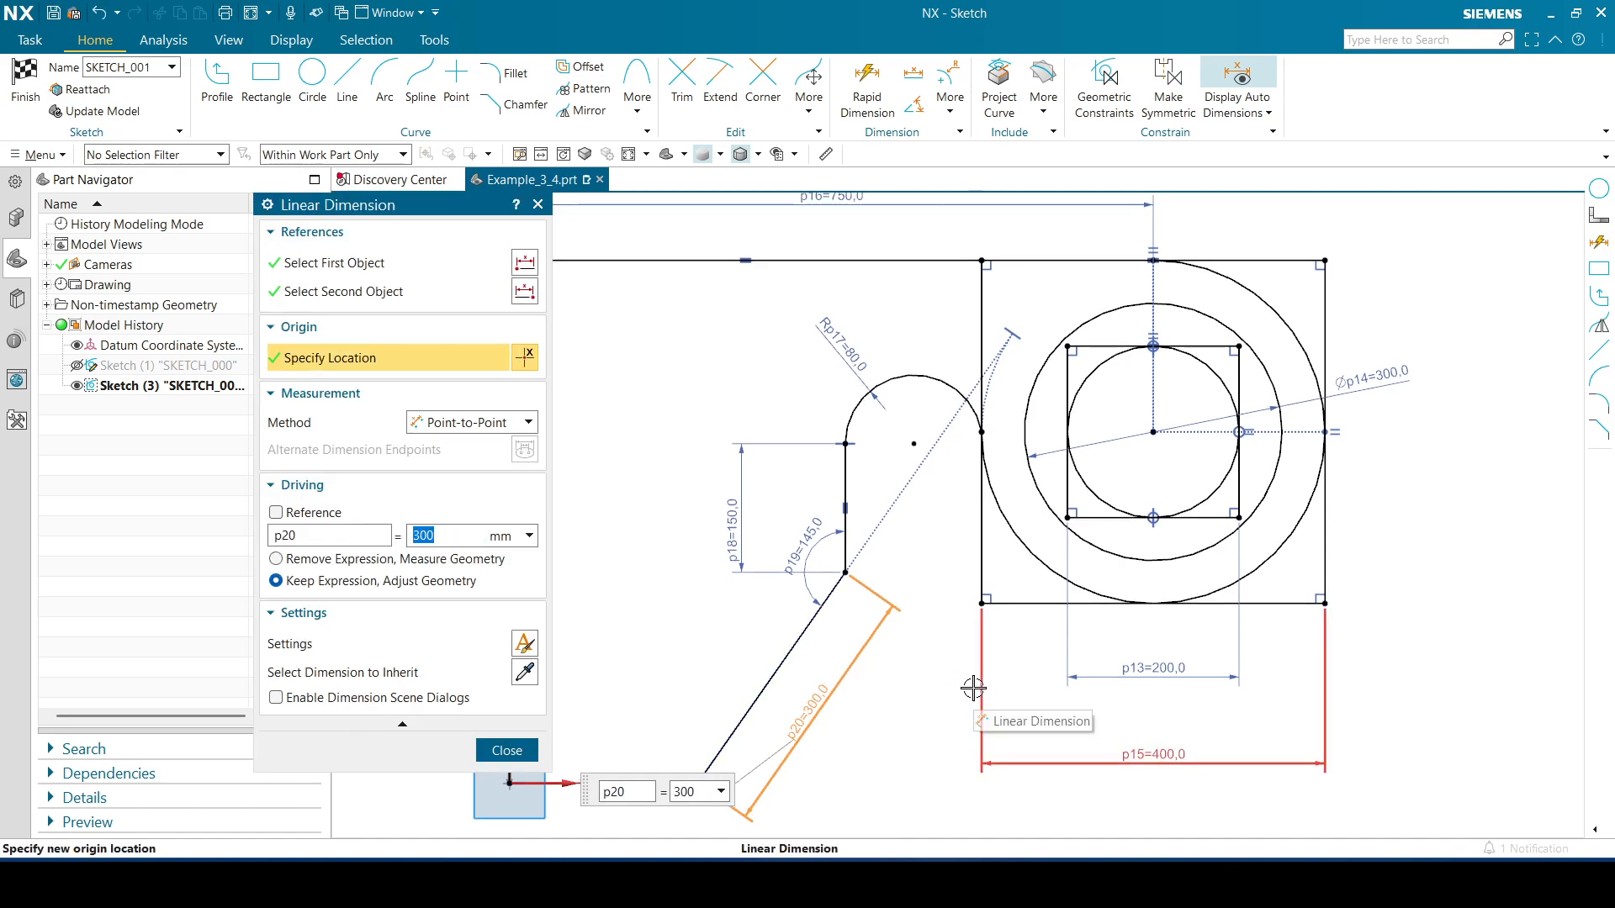
pyautogui.click(505, 751)
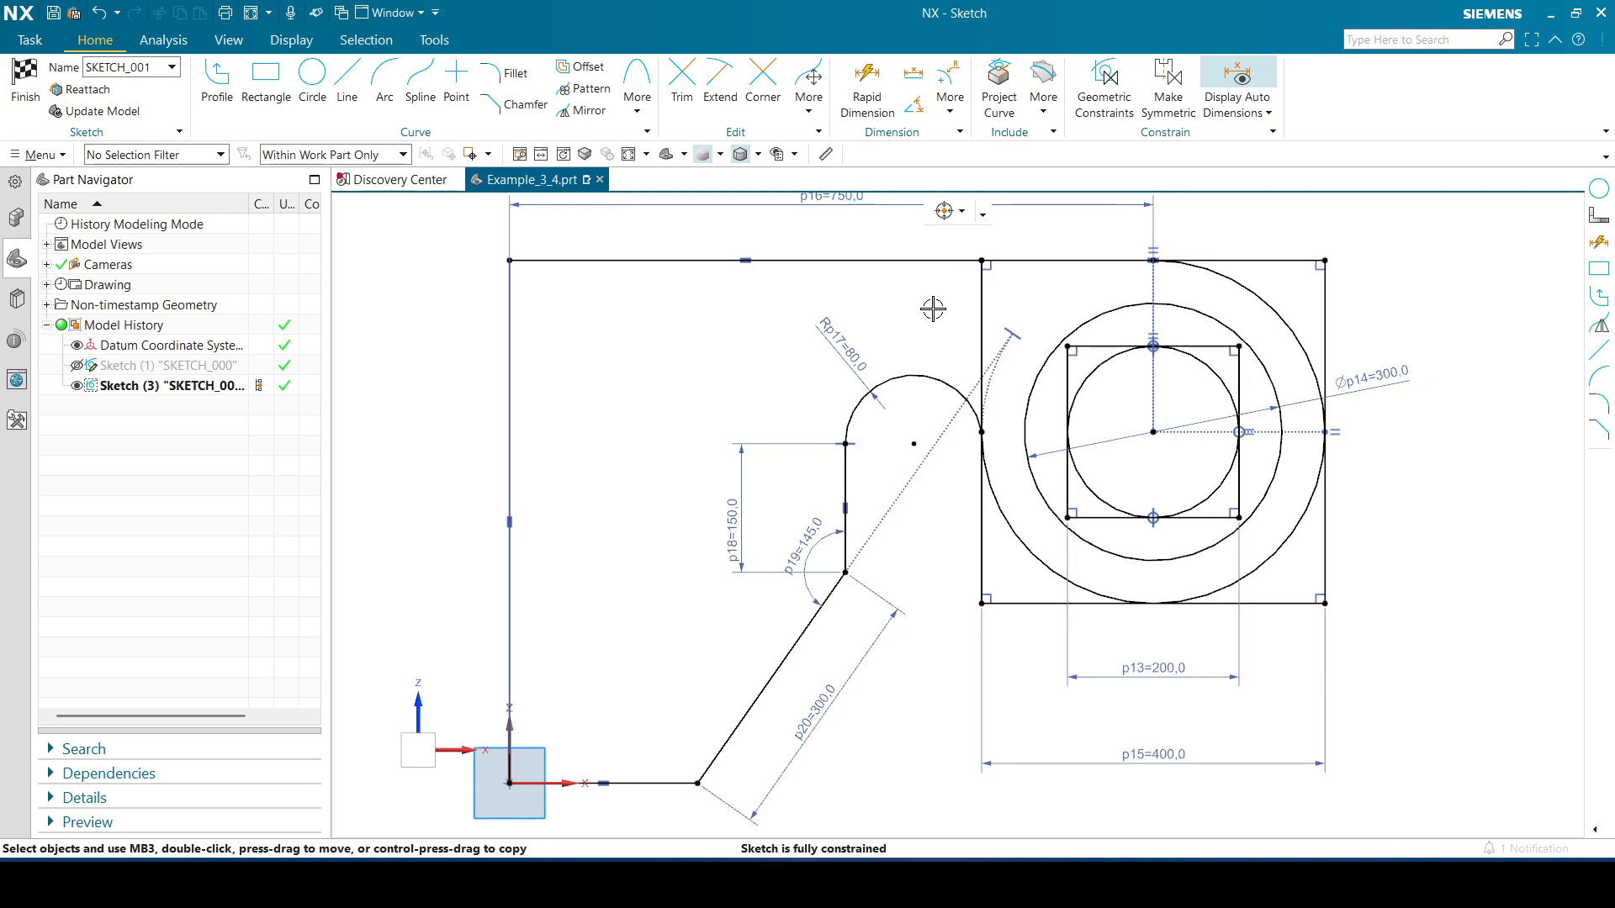
# Delete the diagonal line's tangent constraint to the circle and make the arc tangent to the square's left edge
pyautogui.click(1011, 333)
pyautogui.press('Delete')
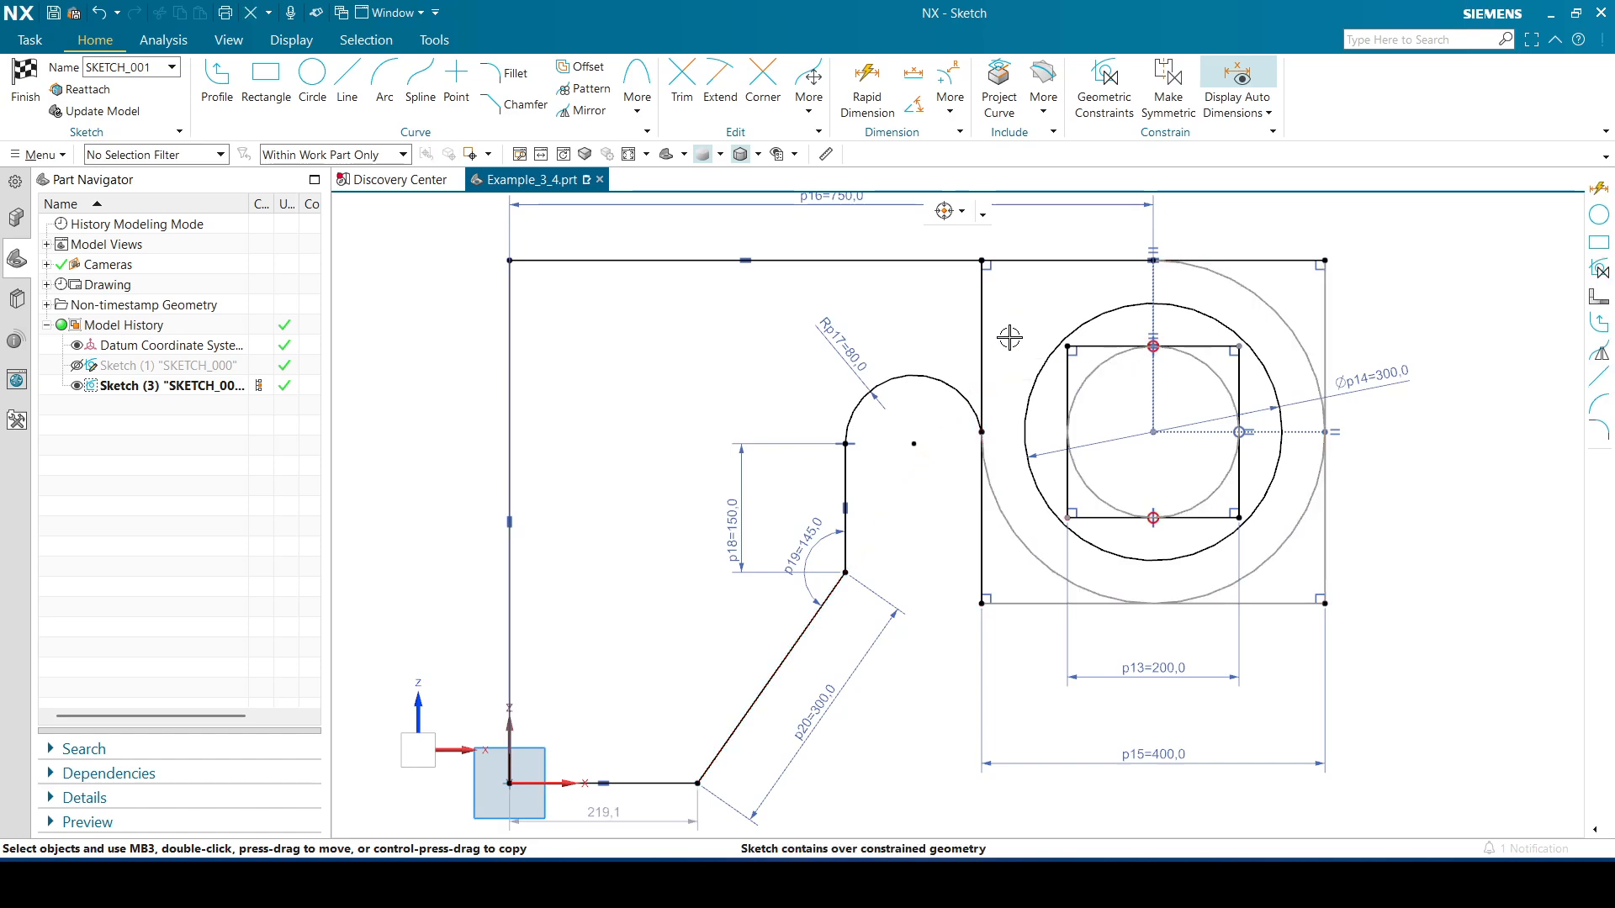
pyautogui.click(955, 388)
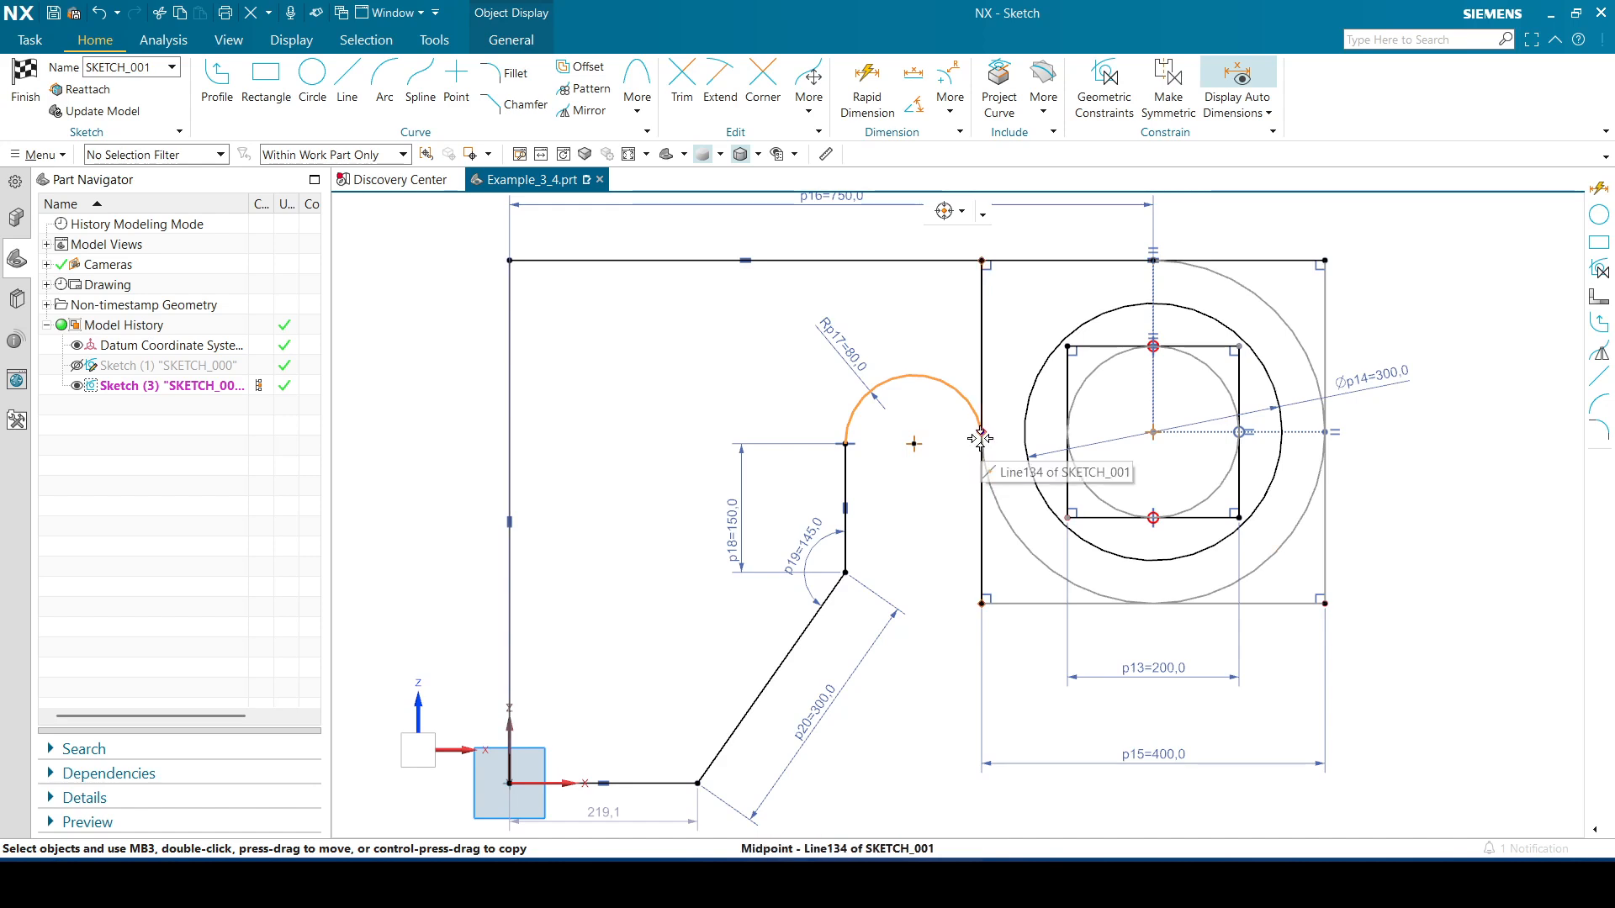
pyautogui.click(983, 496)
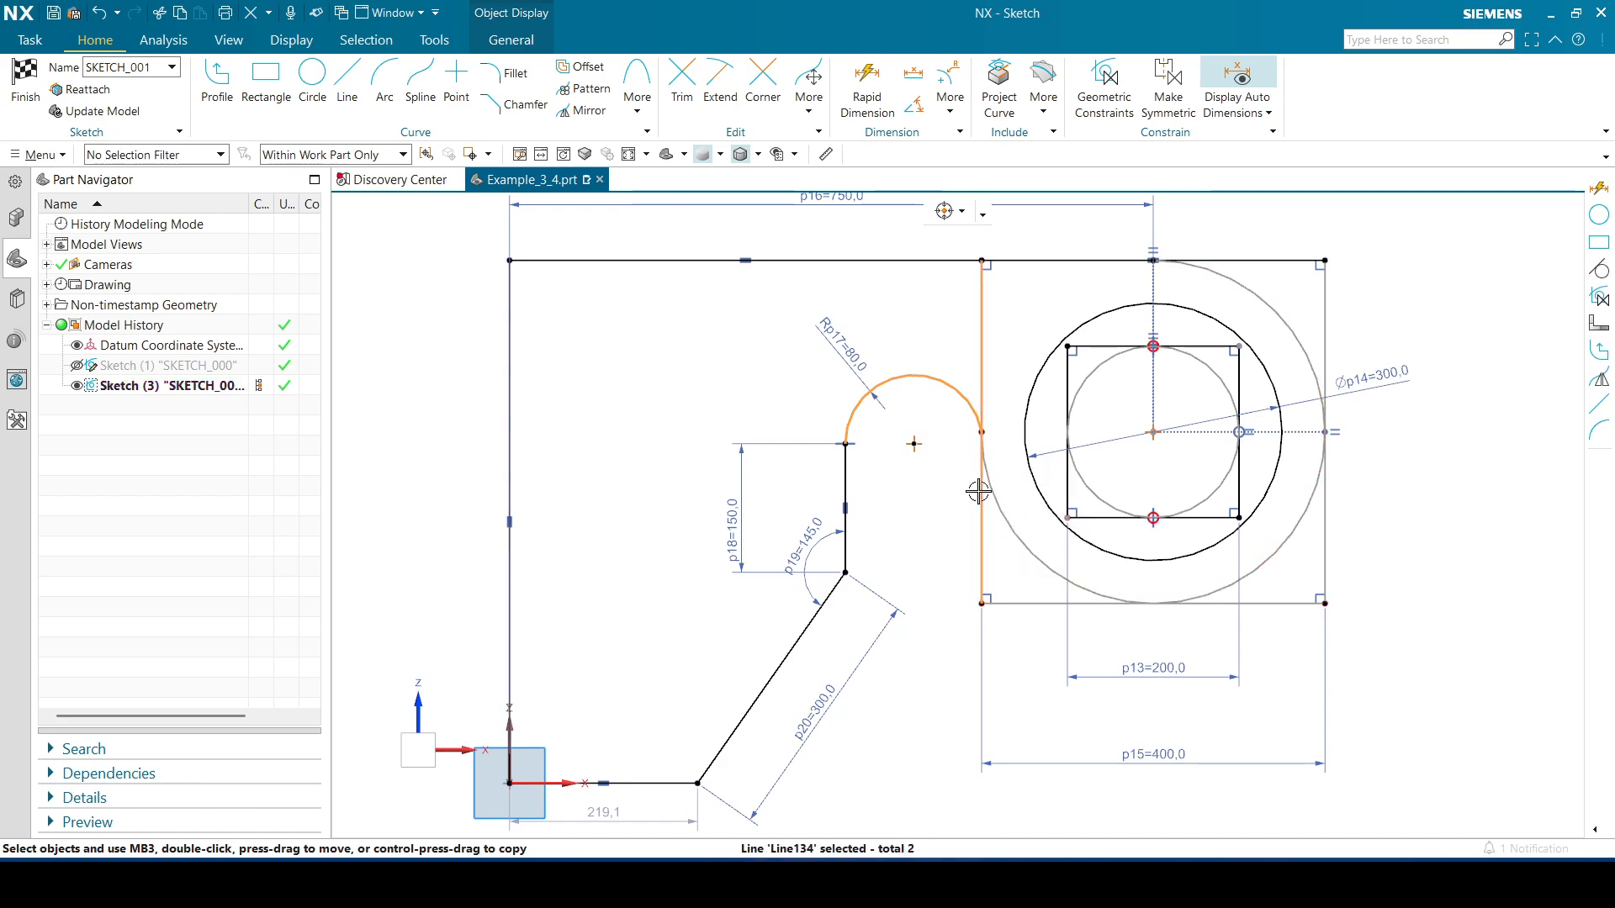
pyautogui.click(1123, 464)
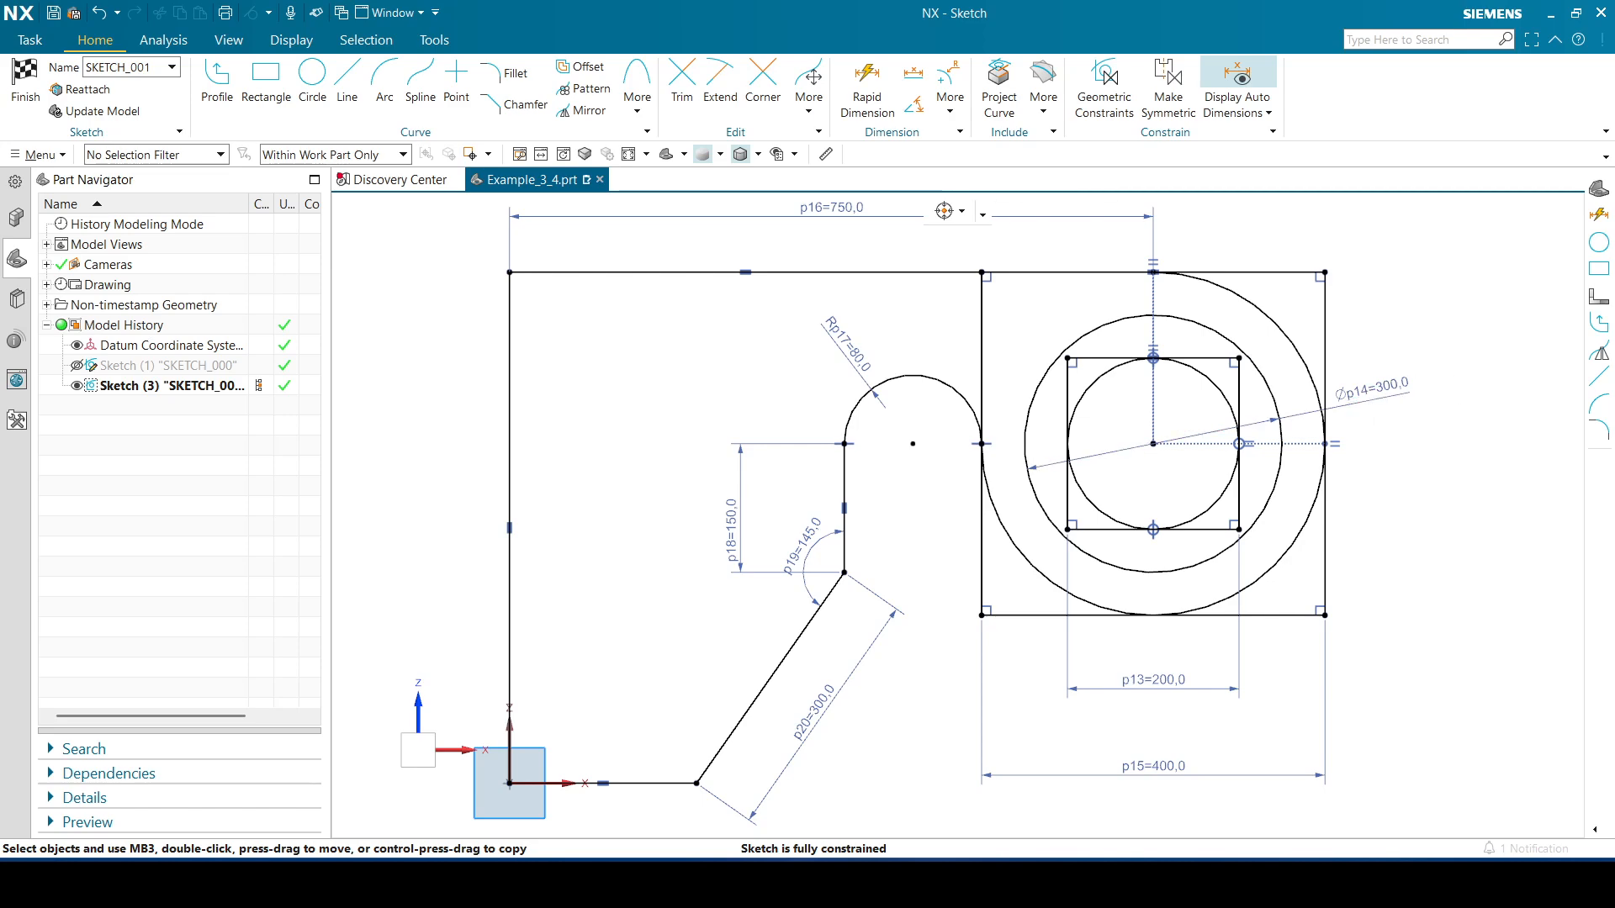
# Switch to the reference drawing image and examine the dimensions of the slot, angle and diagonal line
pyautogui.moveTo(1614, 336)
pyautogui.mouseDown()
pyautogui.moveTo(1453, 325)
pyautogui.moveTo(1122, 160)
pyautogui.mouseUp()
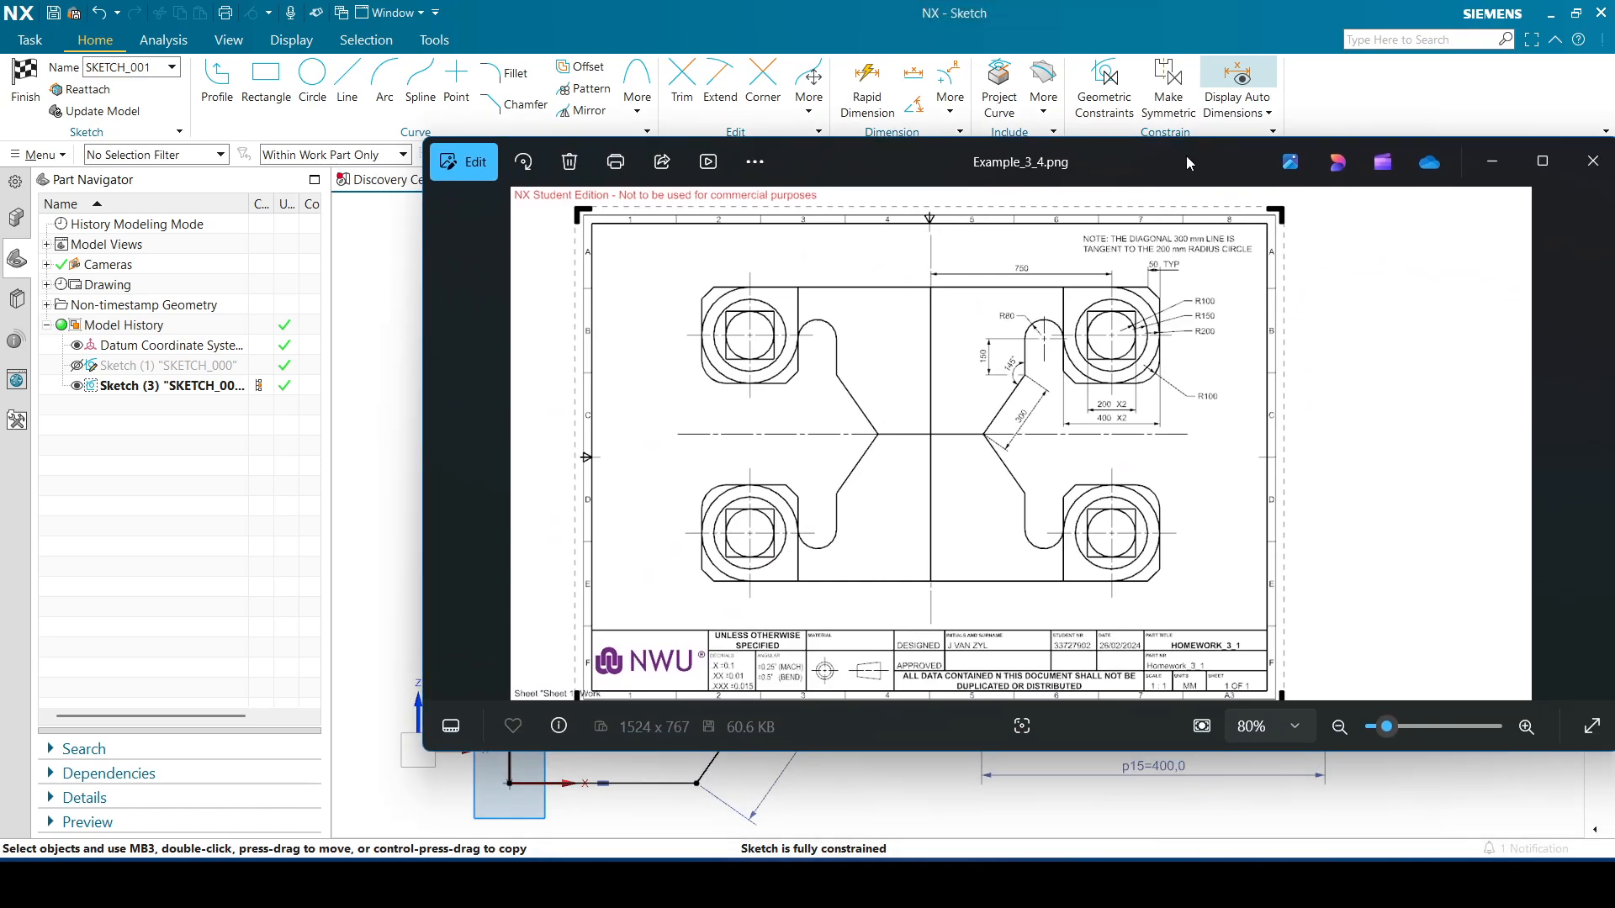
pyautogui.click(1552, 160)
pyautogui.click(1521, 833)
pyautogui.click(1522, 834)
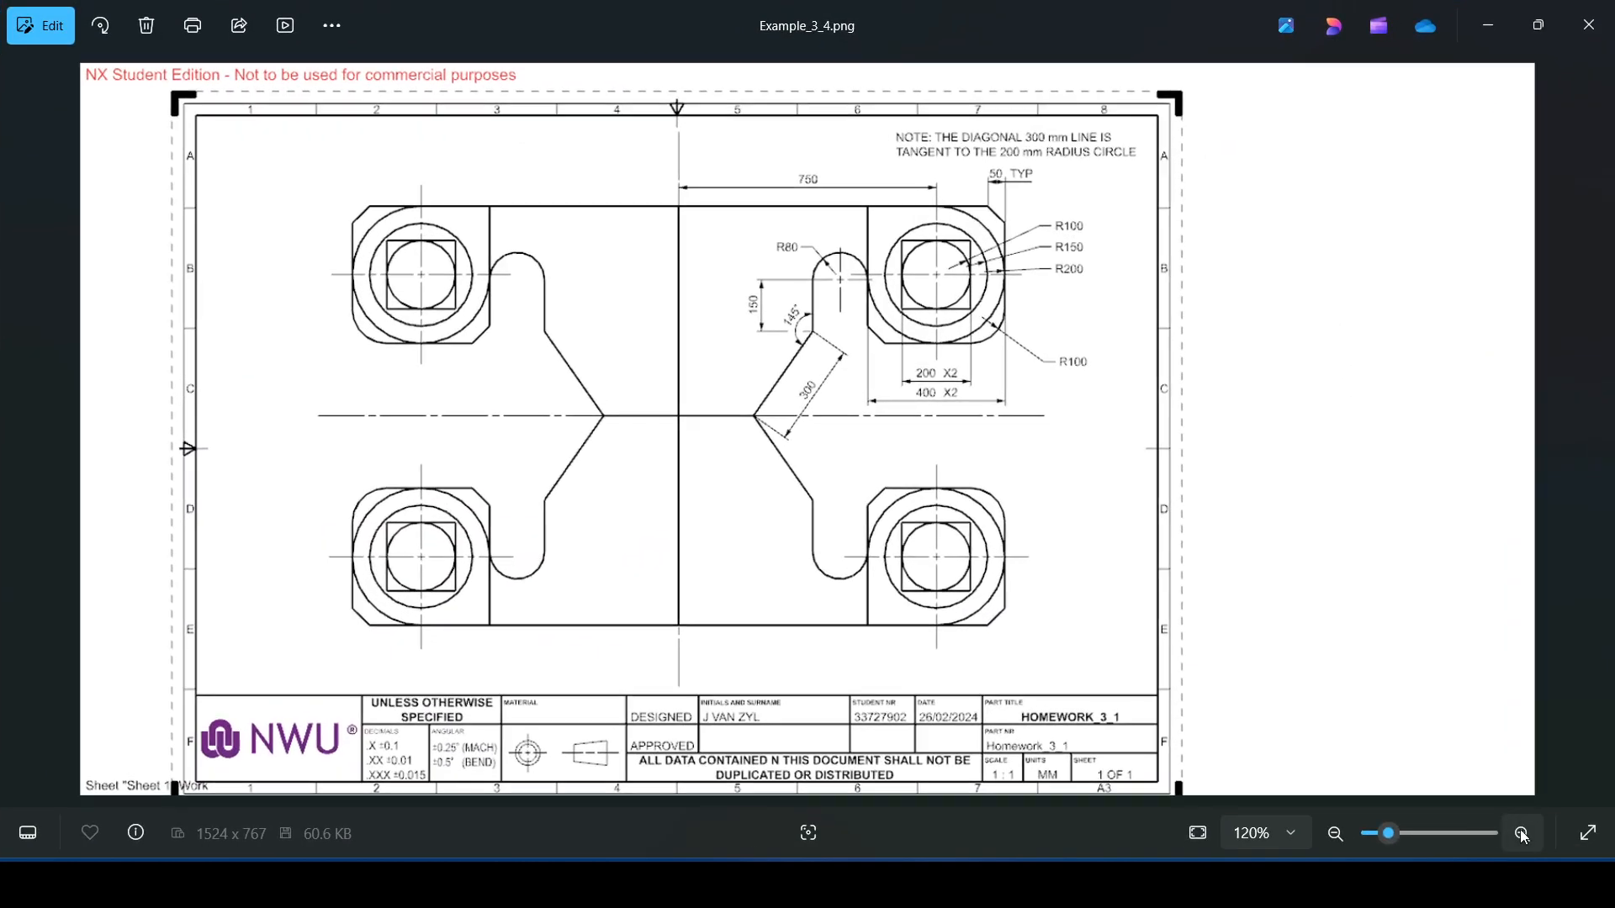
pyautogui.click(1522, 833)
pyautogui.click(1522, 833)
pyautogui.click(1521, 833)
pyautogui.click(1521, 833)
pyautogui.scroll(1, 1257, 270)
pyautogui.moveTo(1258, 270); pyautogui.dragTo(1290, 371)
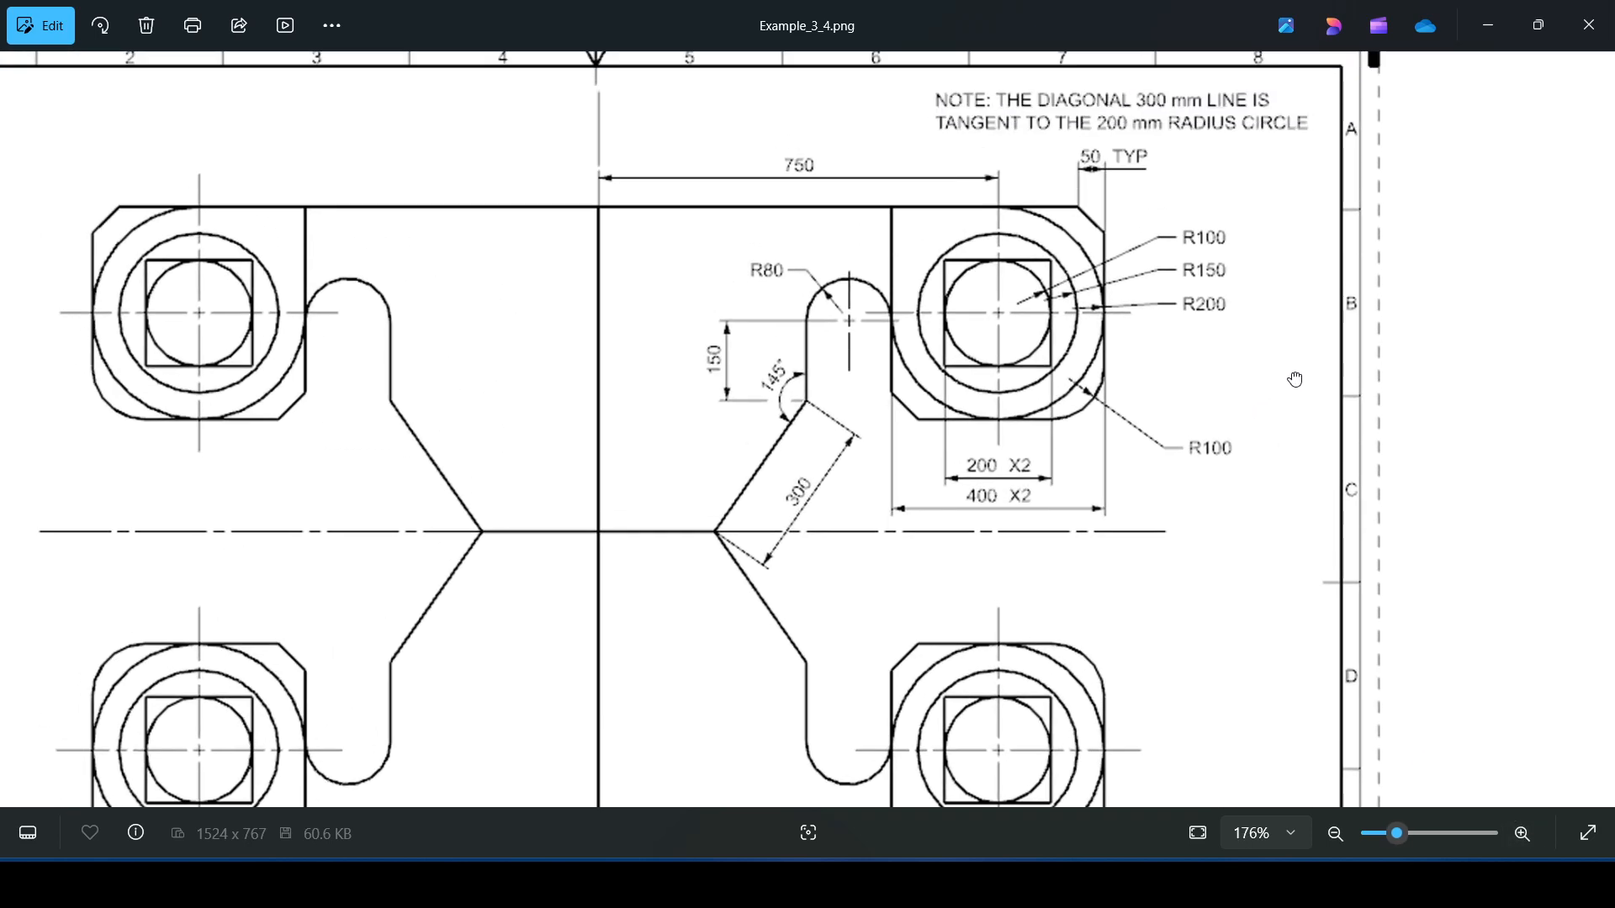
pyautogui.scroll(2, 1189, 440)
pyautogui.scroll(-1, 945, 374)
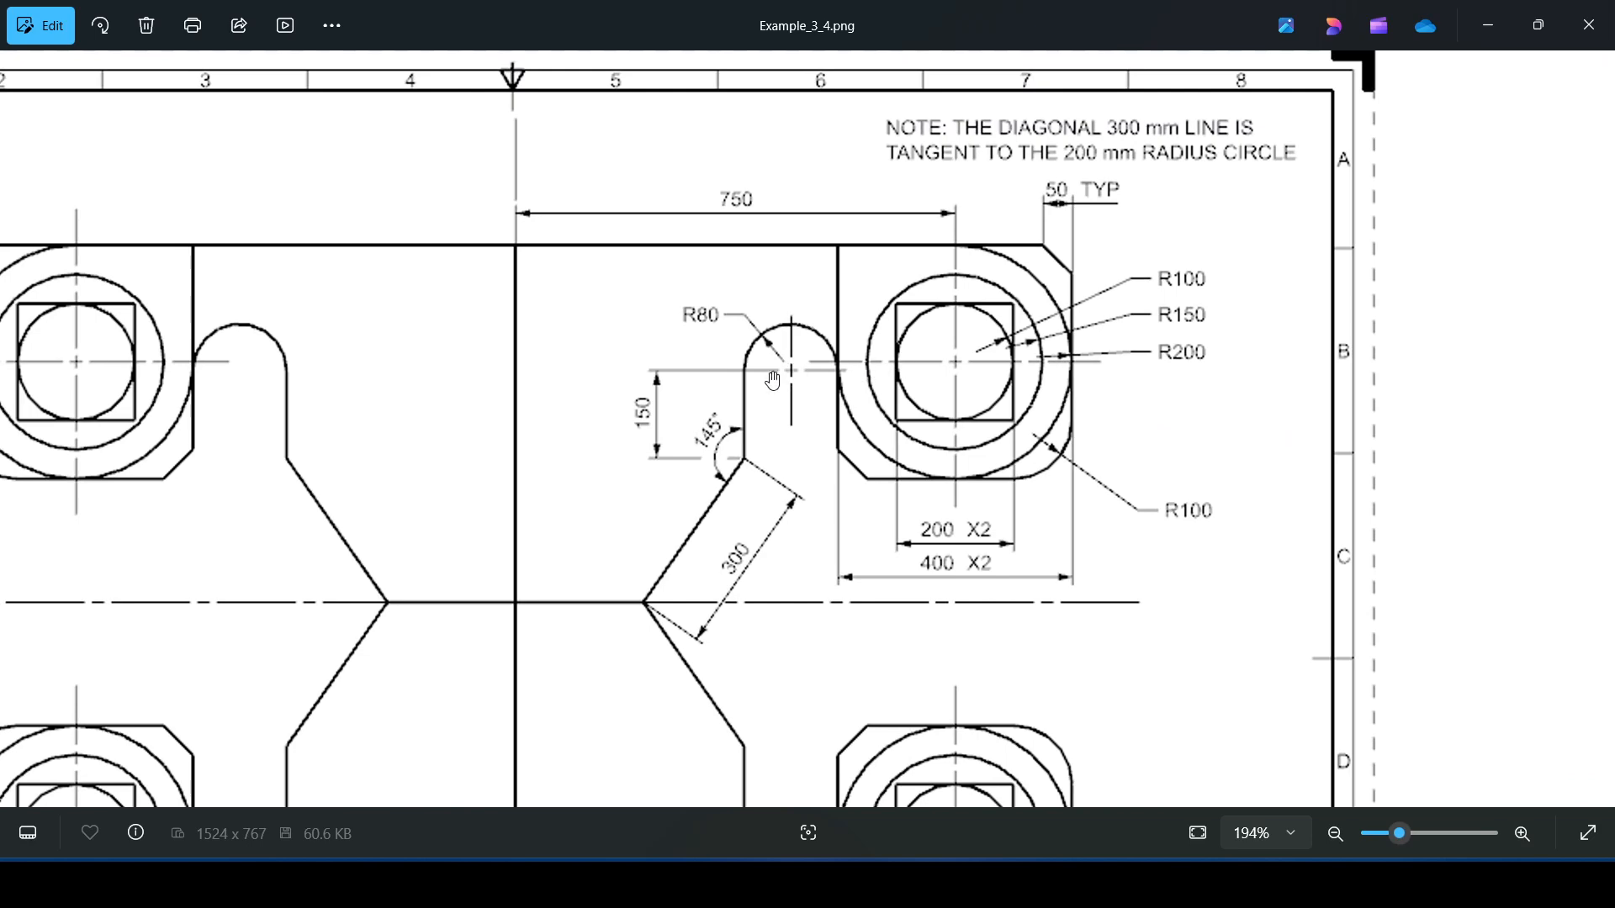
pyautogui.click(1487, 26)
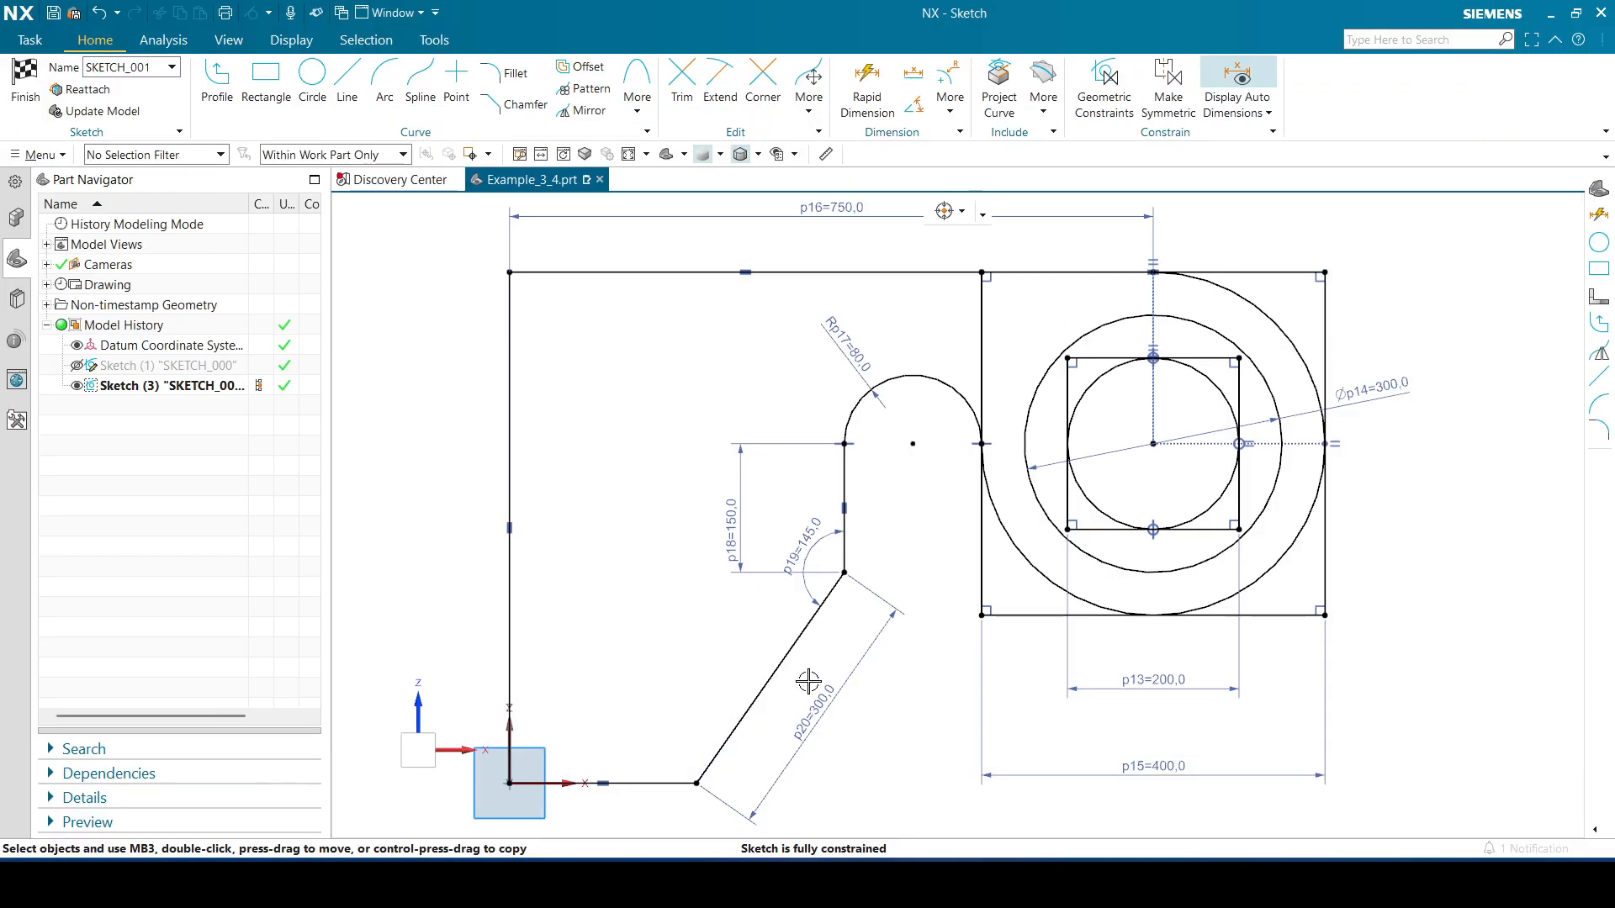
pyautogui.click(715, 757)
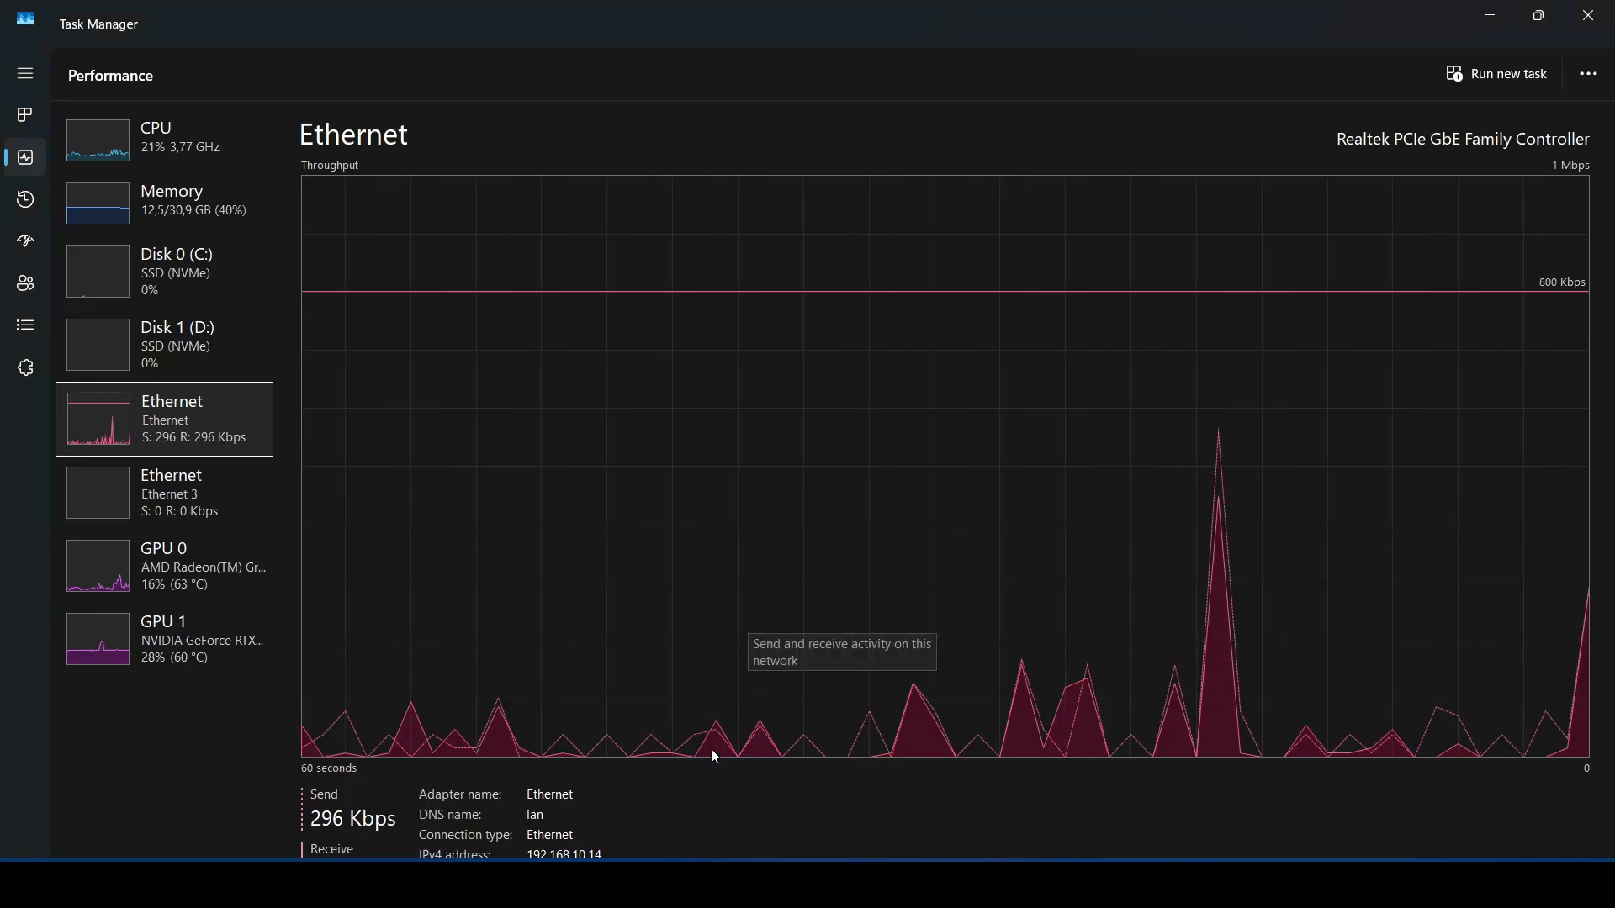
pyautogui.click(1489, 15)
pyautogui.click(757, 885)
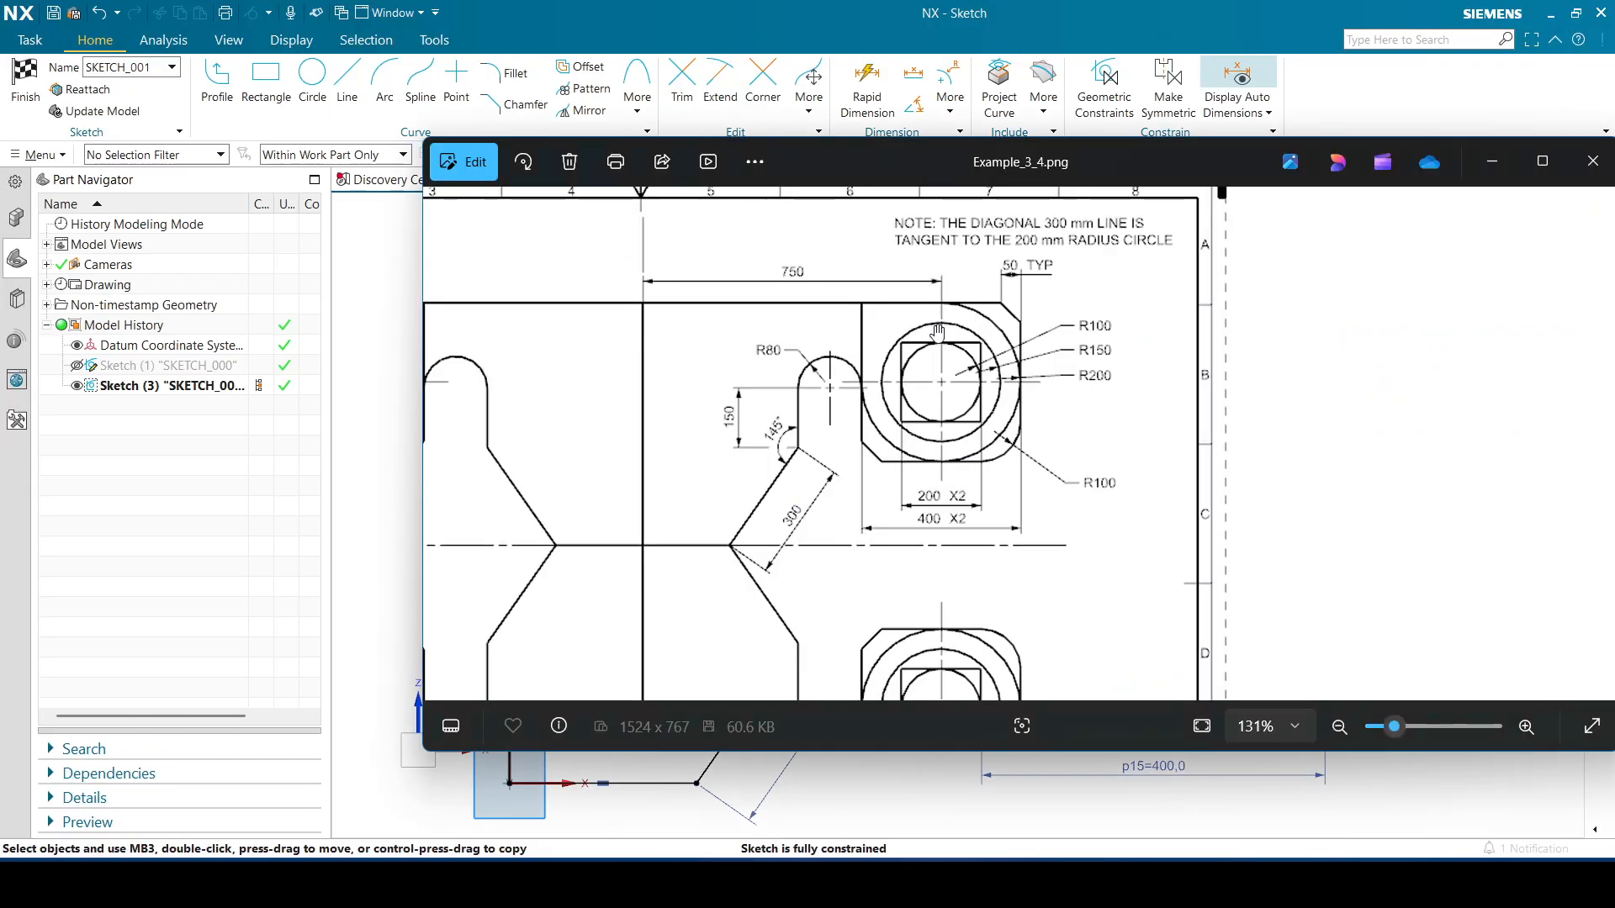
pyautogui.moveTo(1206, 148); pyautogui.dragTo(1614, 193)
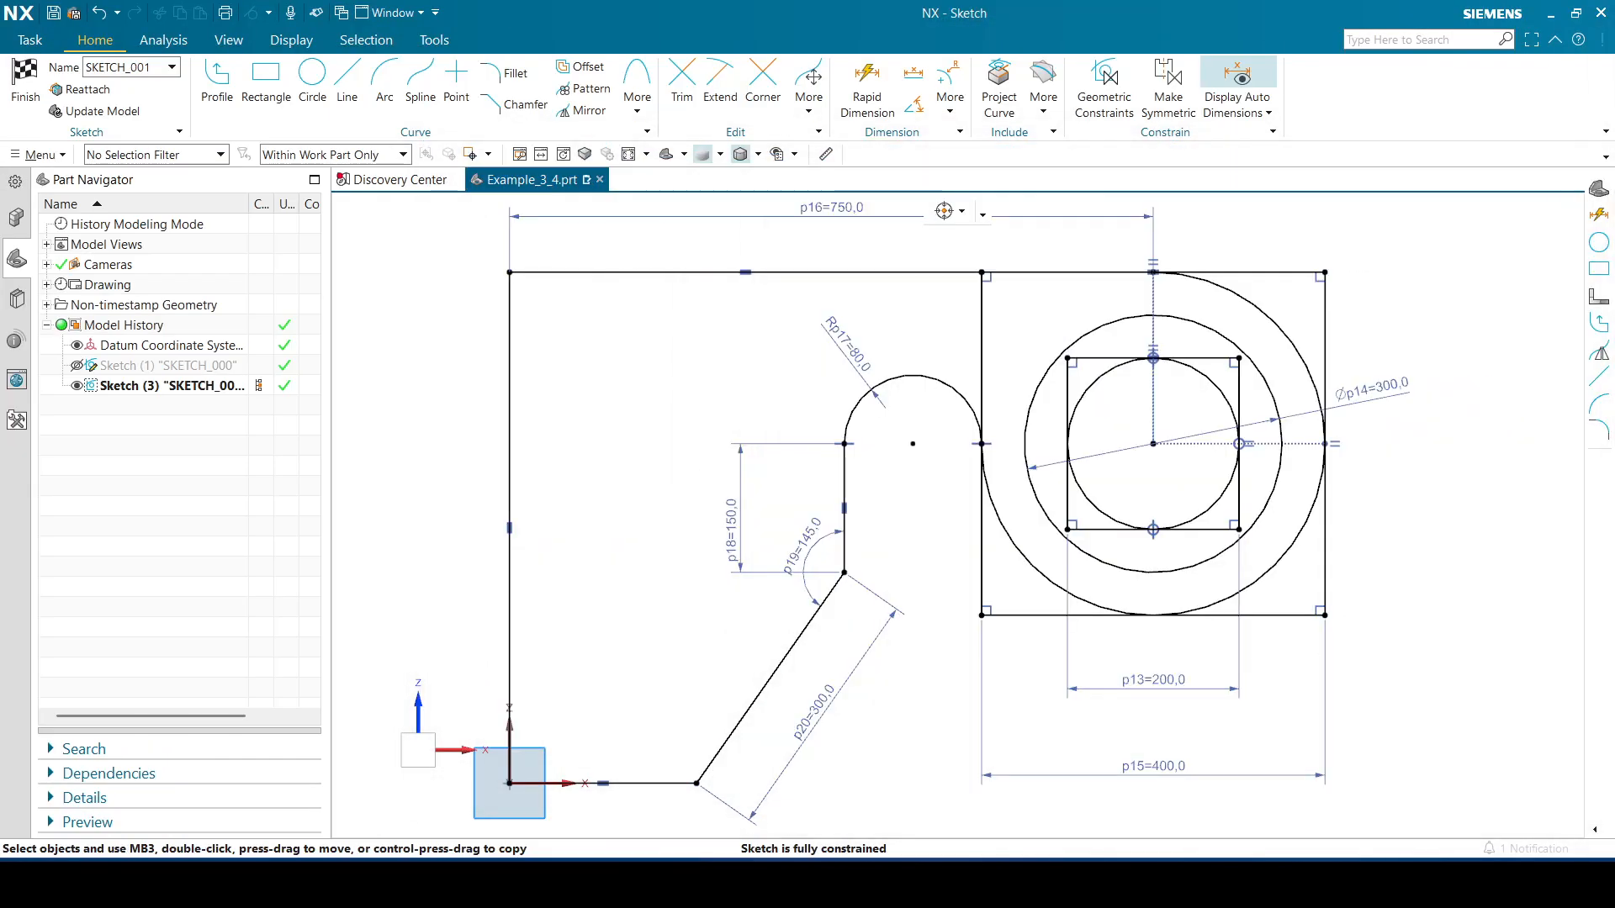
pyautogui.click(347, 84)
pyautogui.click(913, 443)
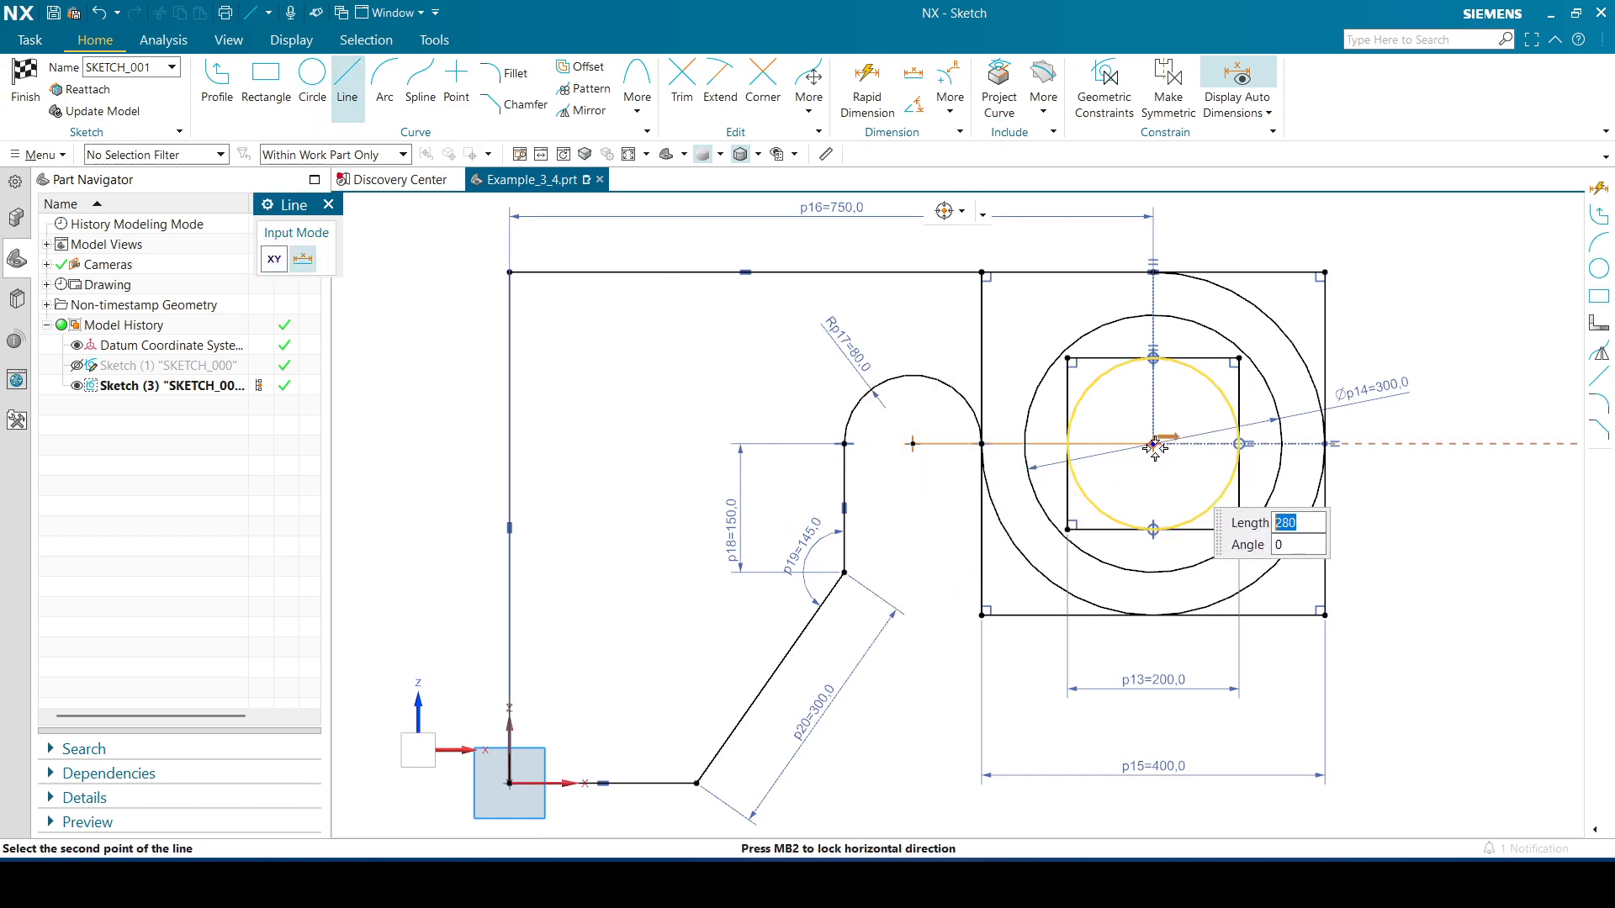
pyautogui.click(328, 204)
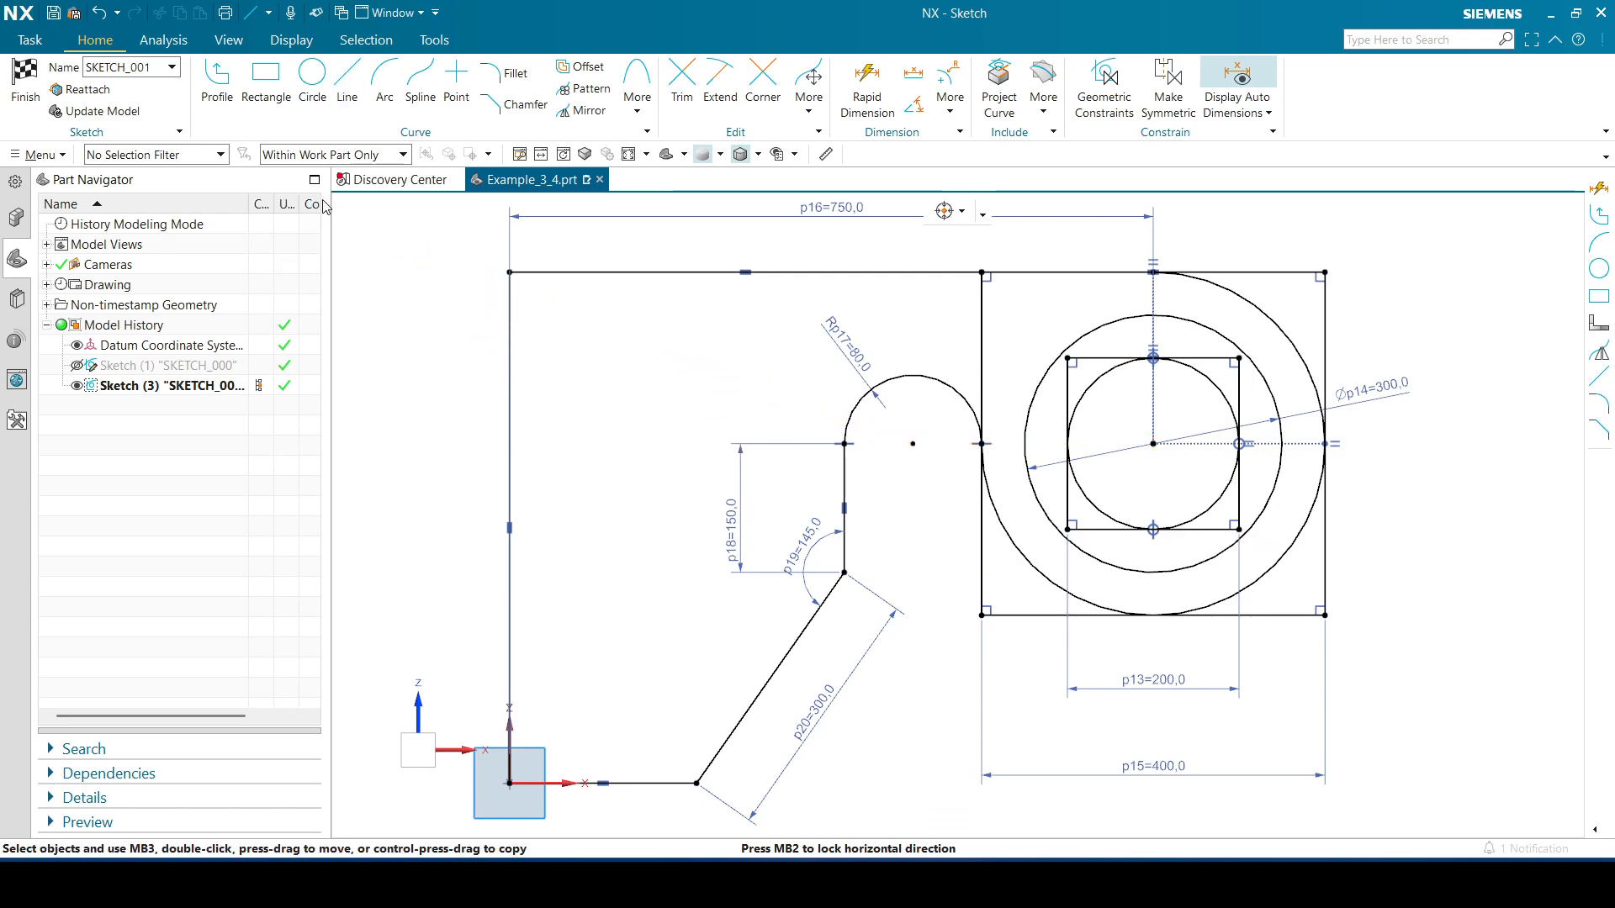
# Delete the tangent constraint at the arc's end point on the square's left edge
pyautogui.rightClick(976, 443)
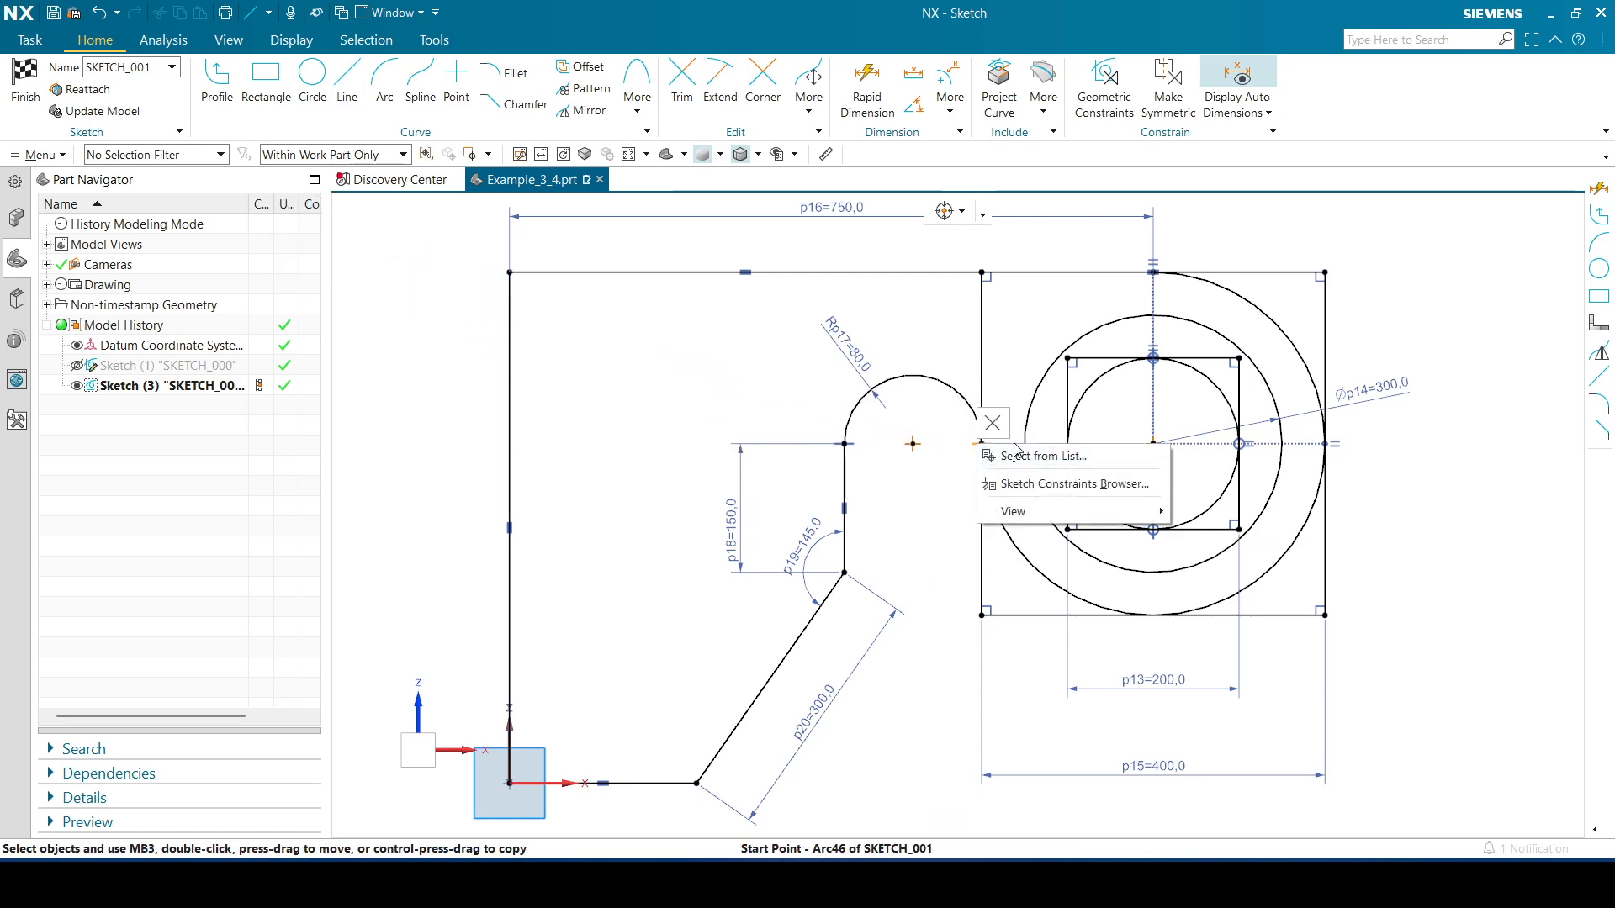
pyautogui.click(1013, 457)
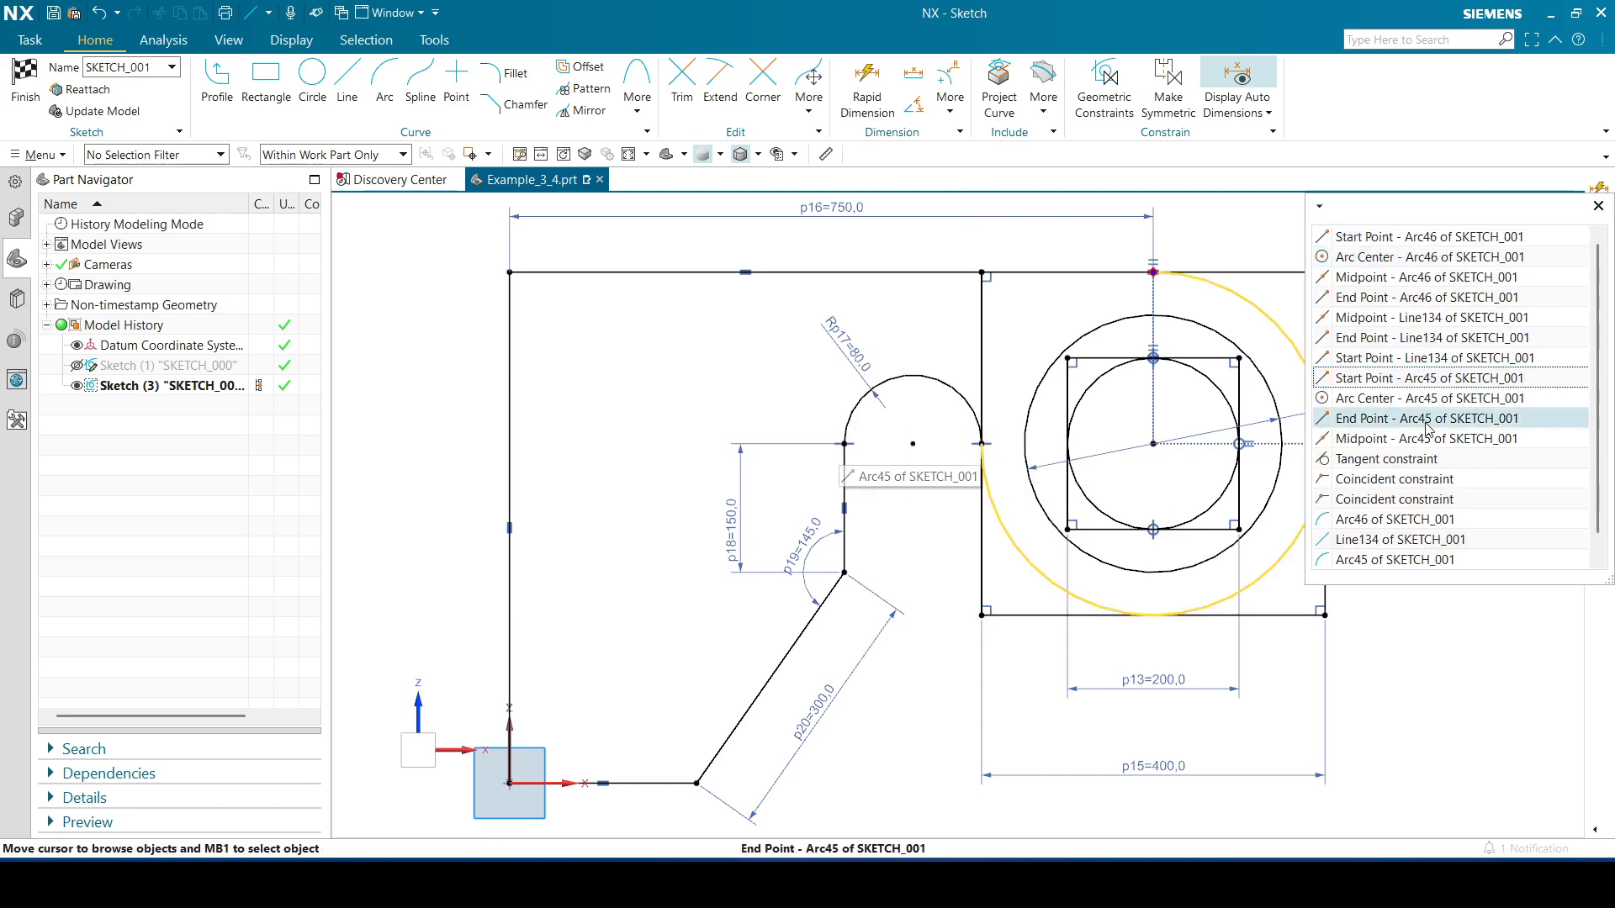
pyautogui.click(1410, 458)
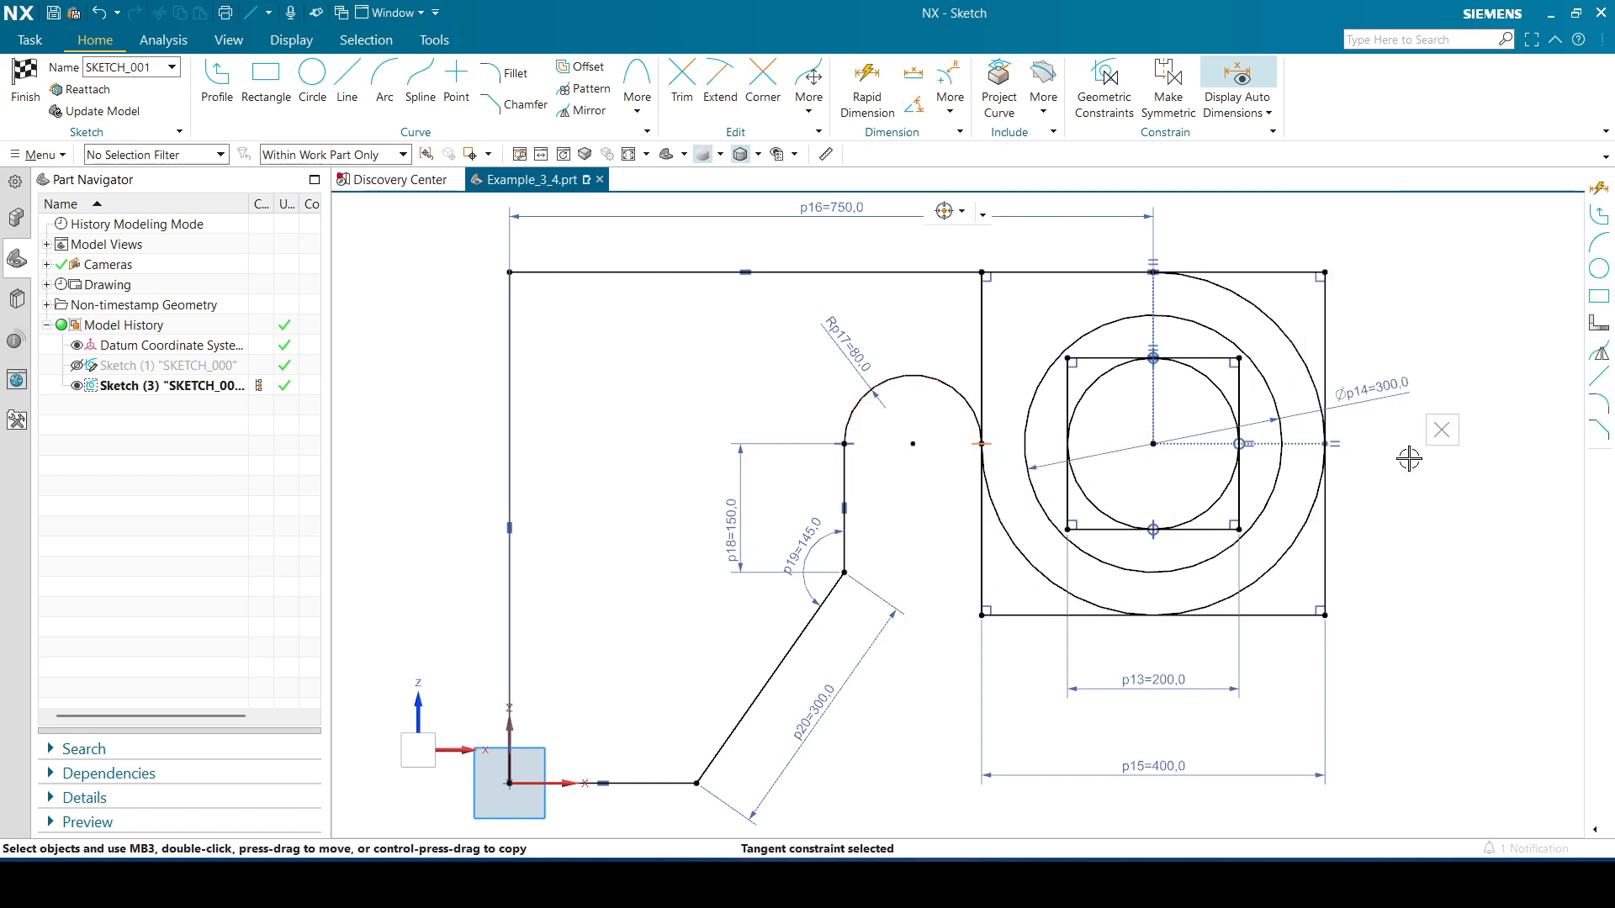
pyautogui.press('Delete')
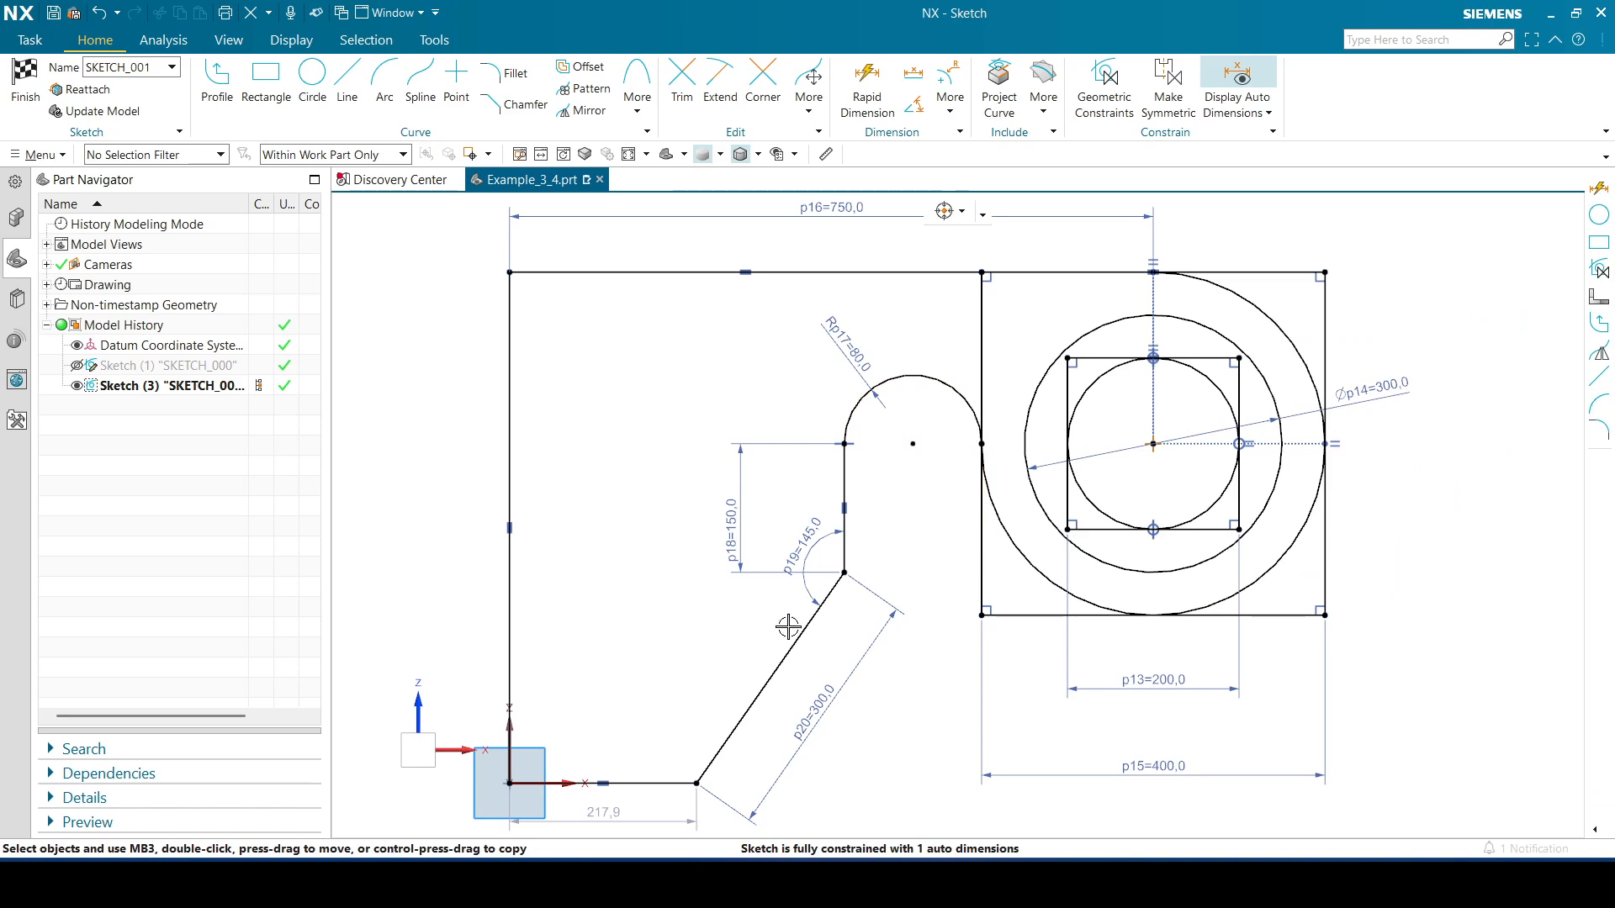
# Make the diagonal line tangent to the 300 diameter circle
pyautogui.click(821, 616)
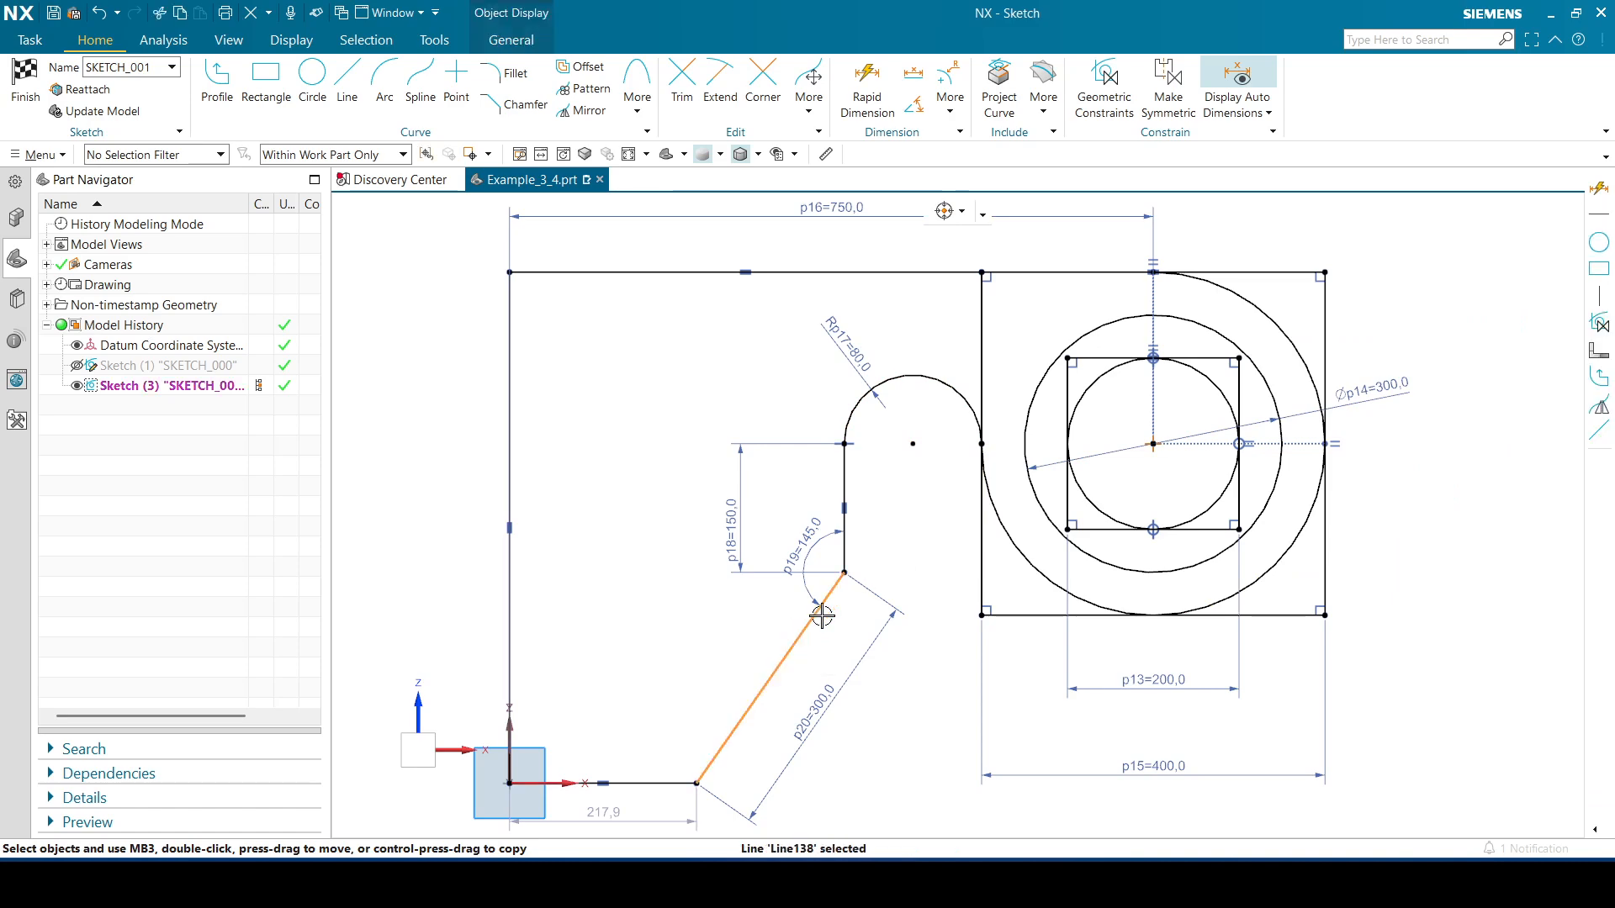
pyautogui.click(994, 495)
pyautogui.click(1135, 476)
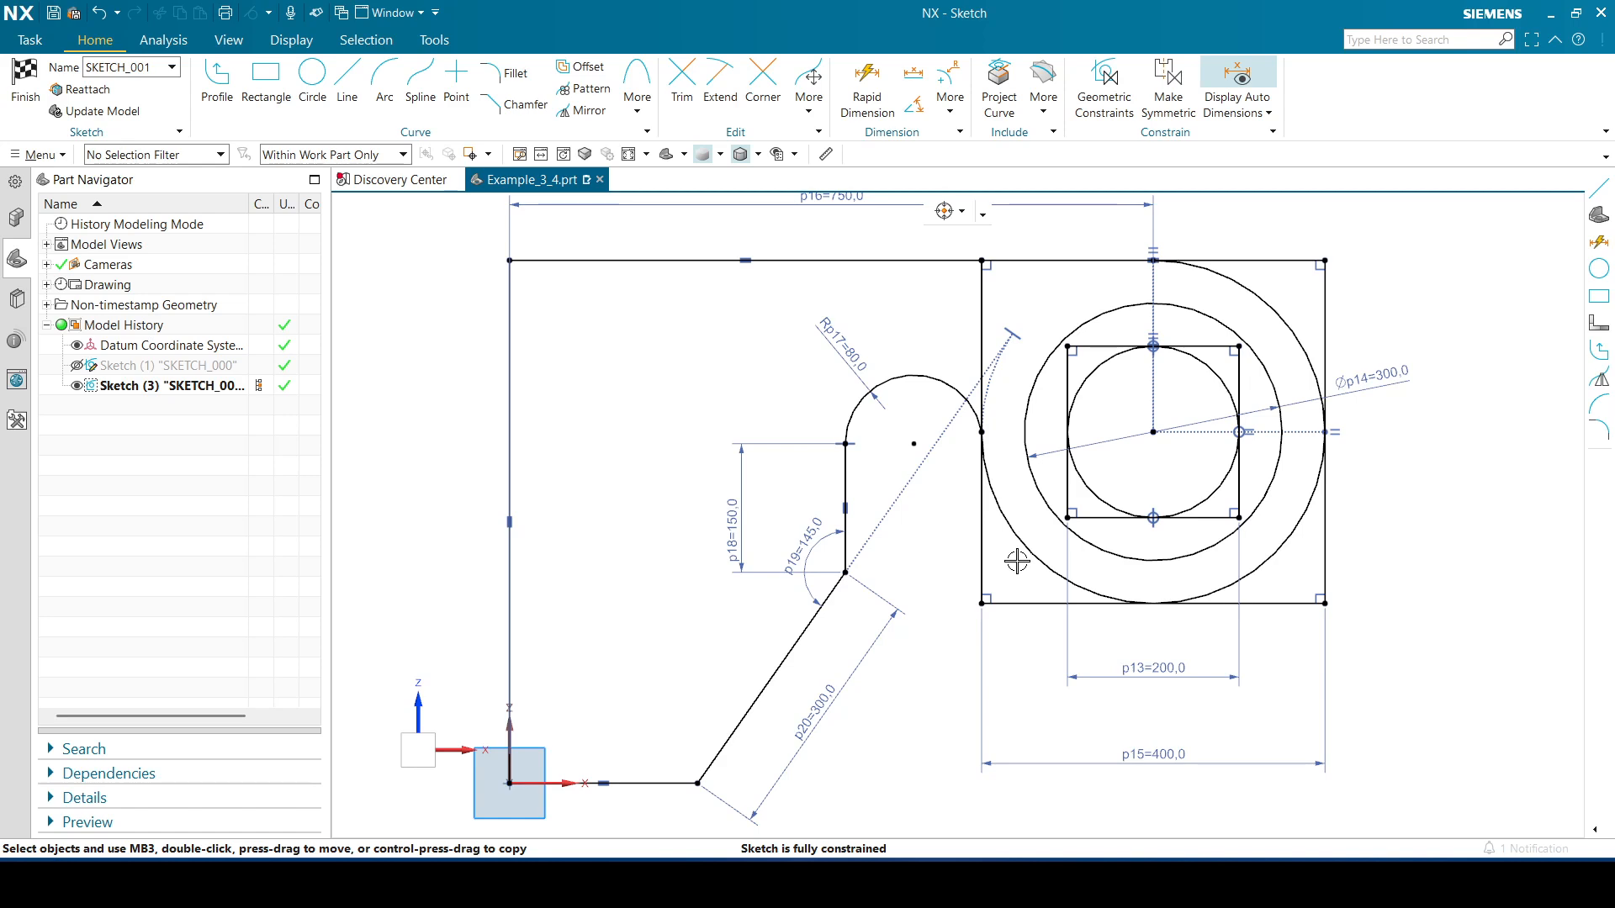
# Fillet the square's bottom-right corner with a radius of 100
pyautogui.click(504, 73)
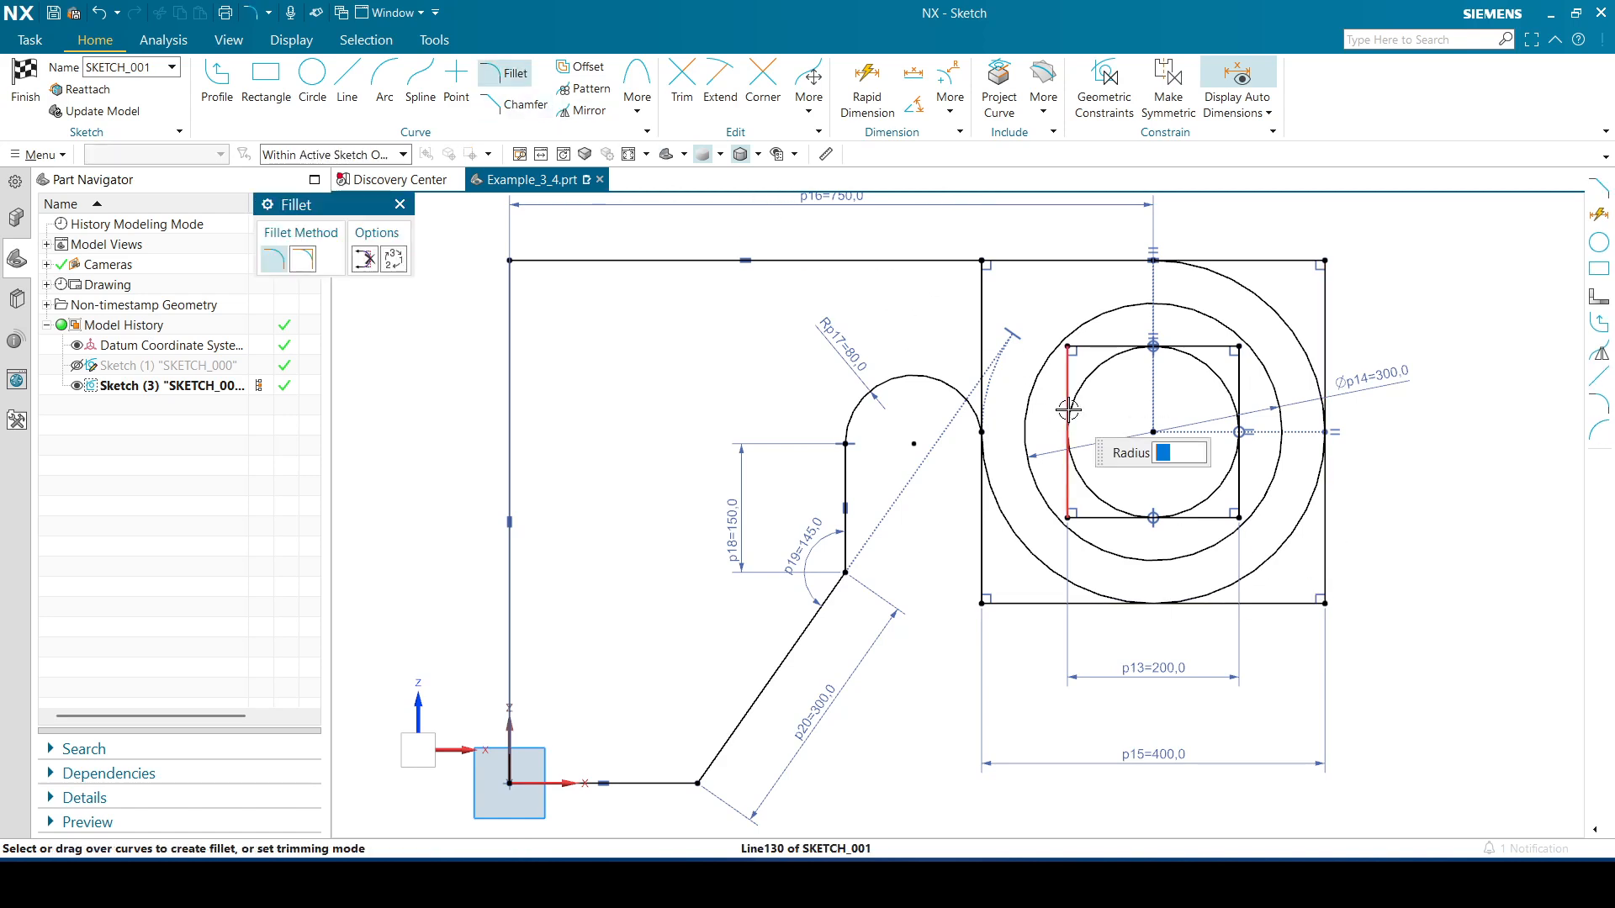
pyautogui.click(1323, 556)
pyautogui.click(1286, 603)
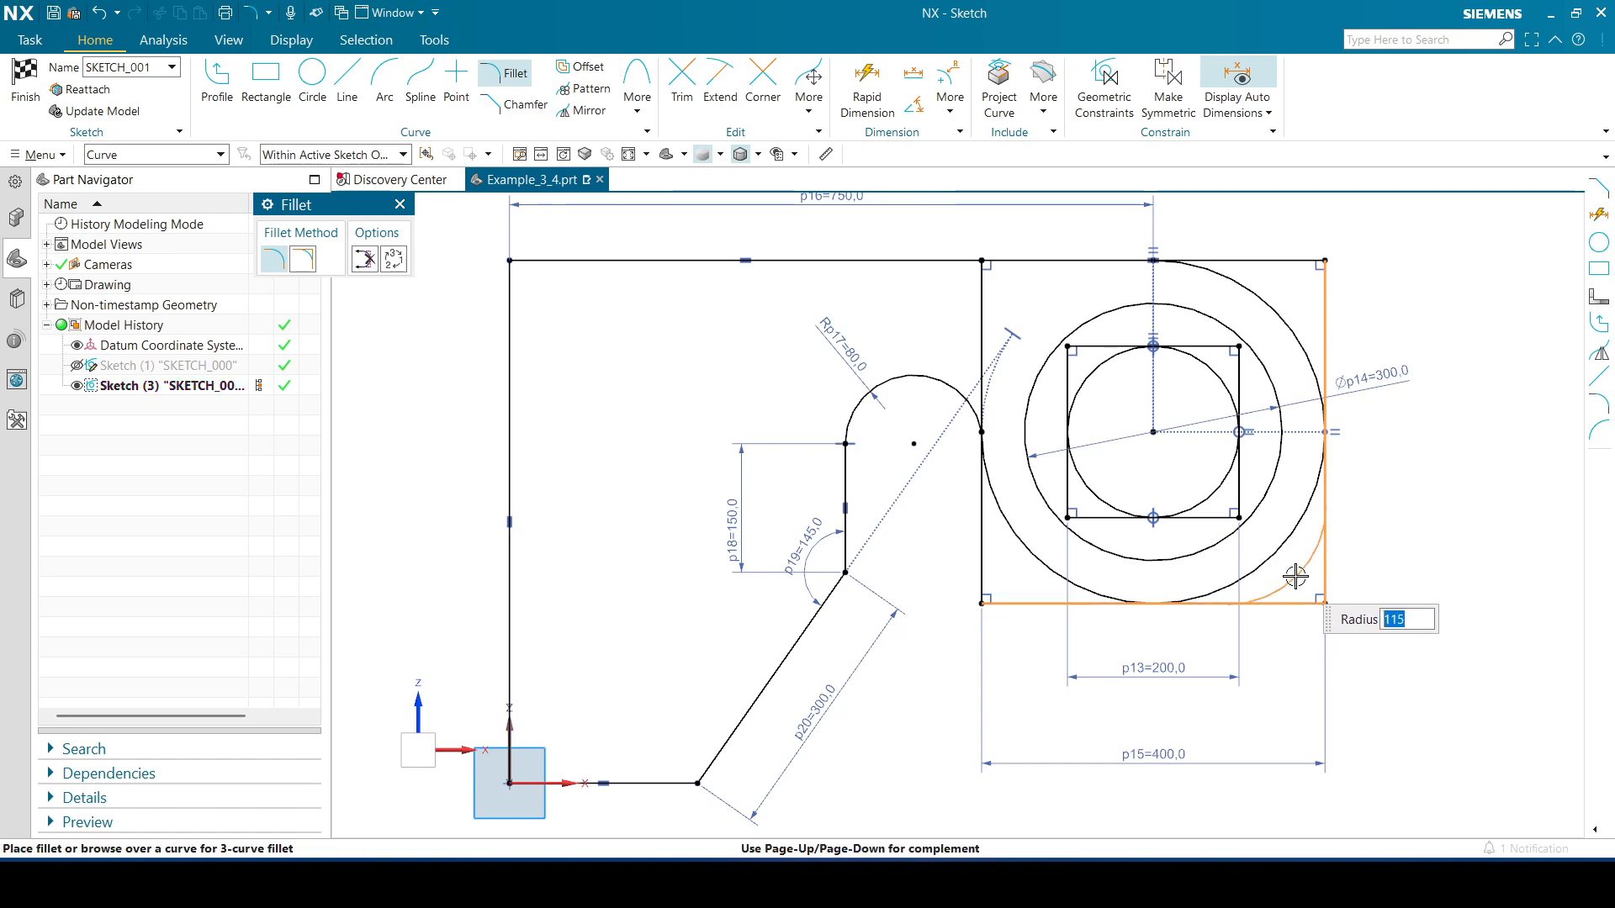
pyautogui.write('100')
pyautogui.press('Return')
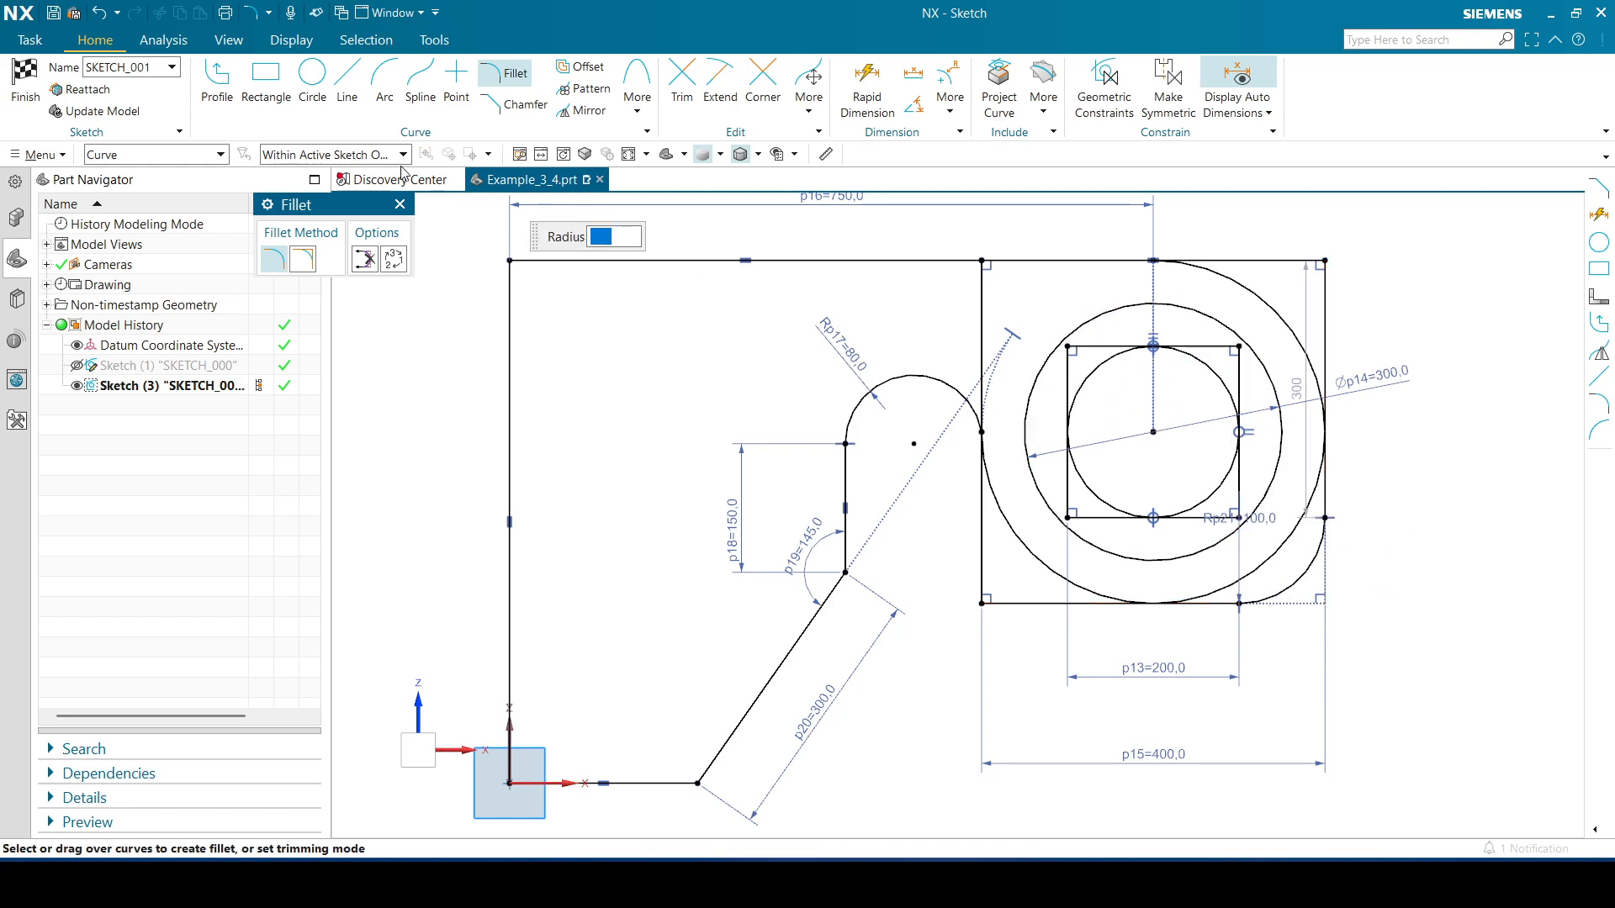
pyautogui.click(400, 205)
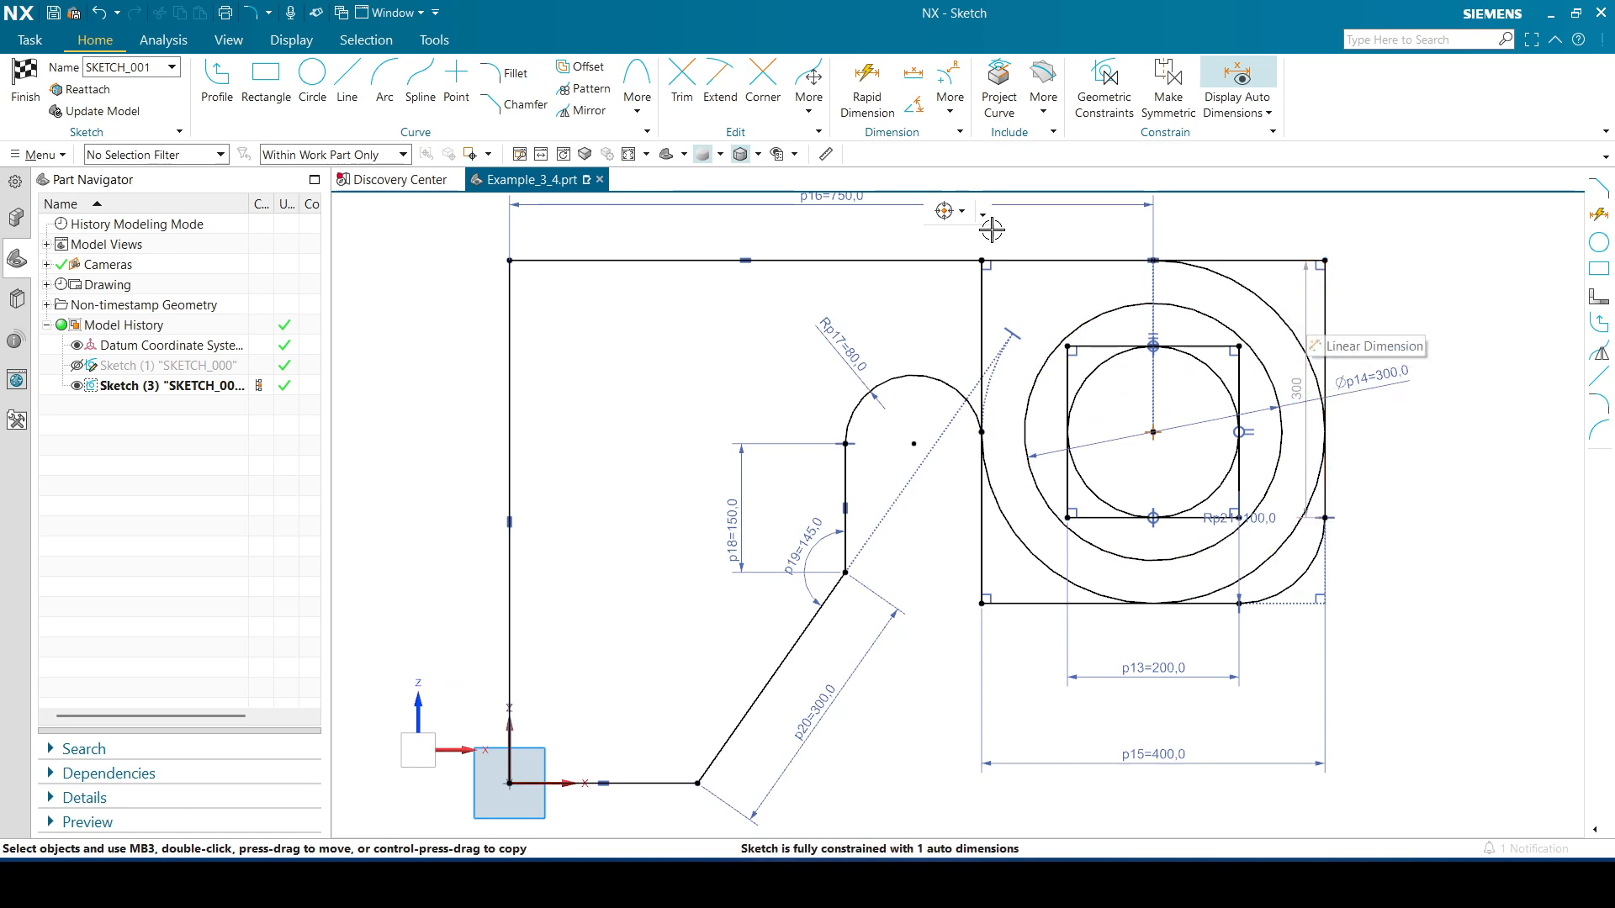
# Chamfer the square's top-right and bottom-left corners symmetrically by 50 mm
pyautogui.click(513, 106)
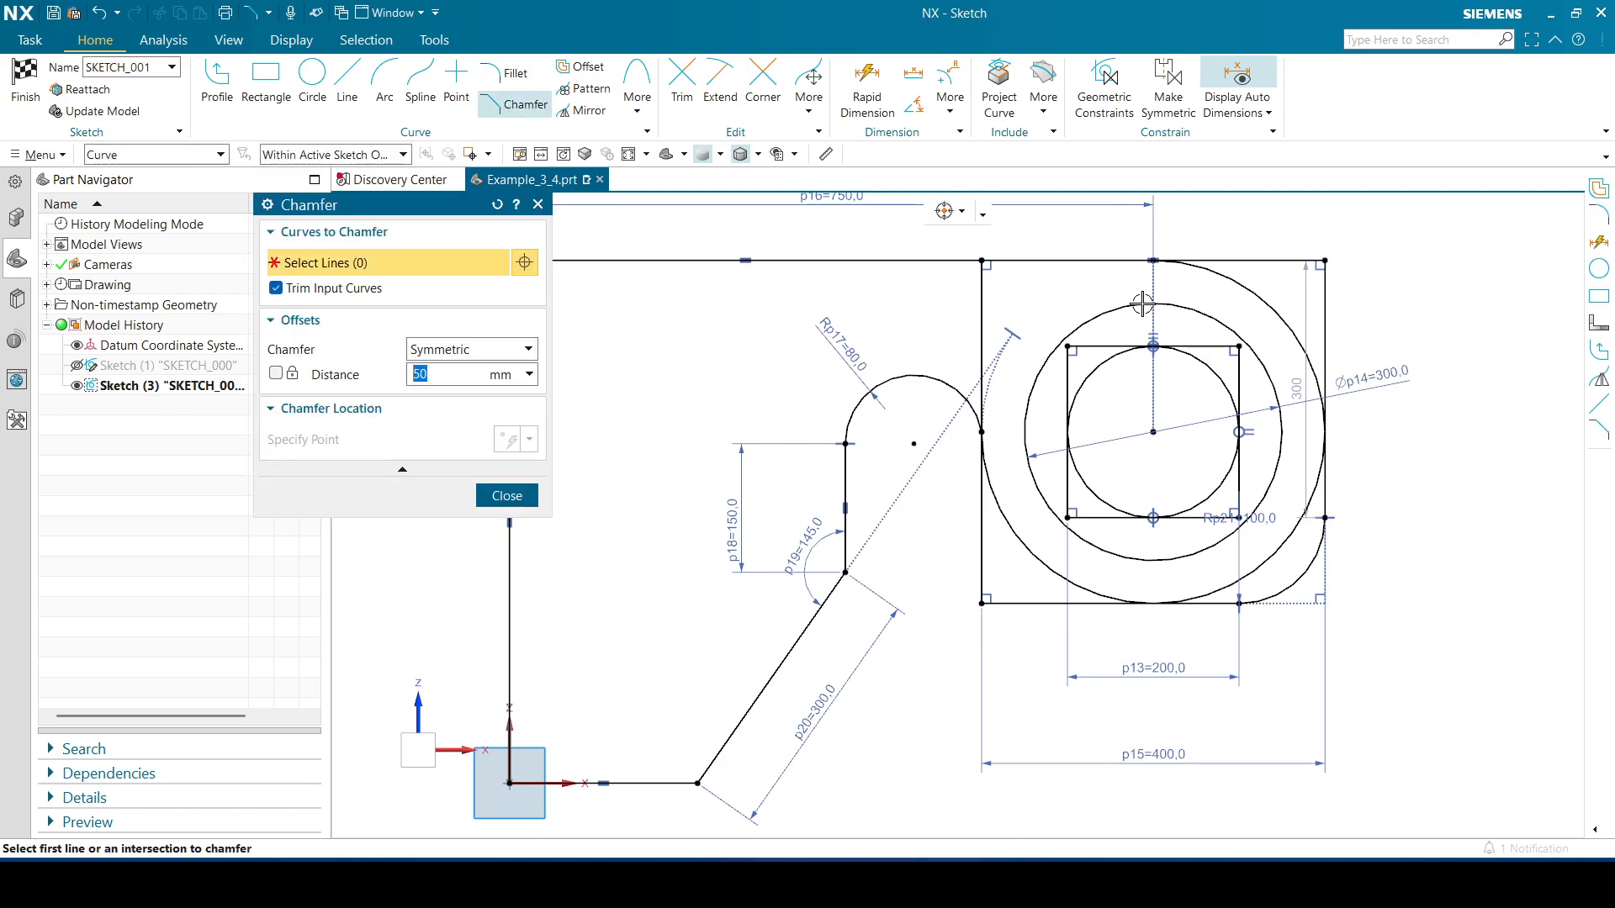
pyautogui.click(1292, 262)
pyautogui.click(1324, 280)
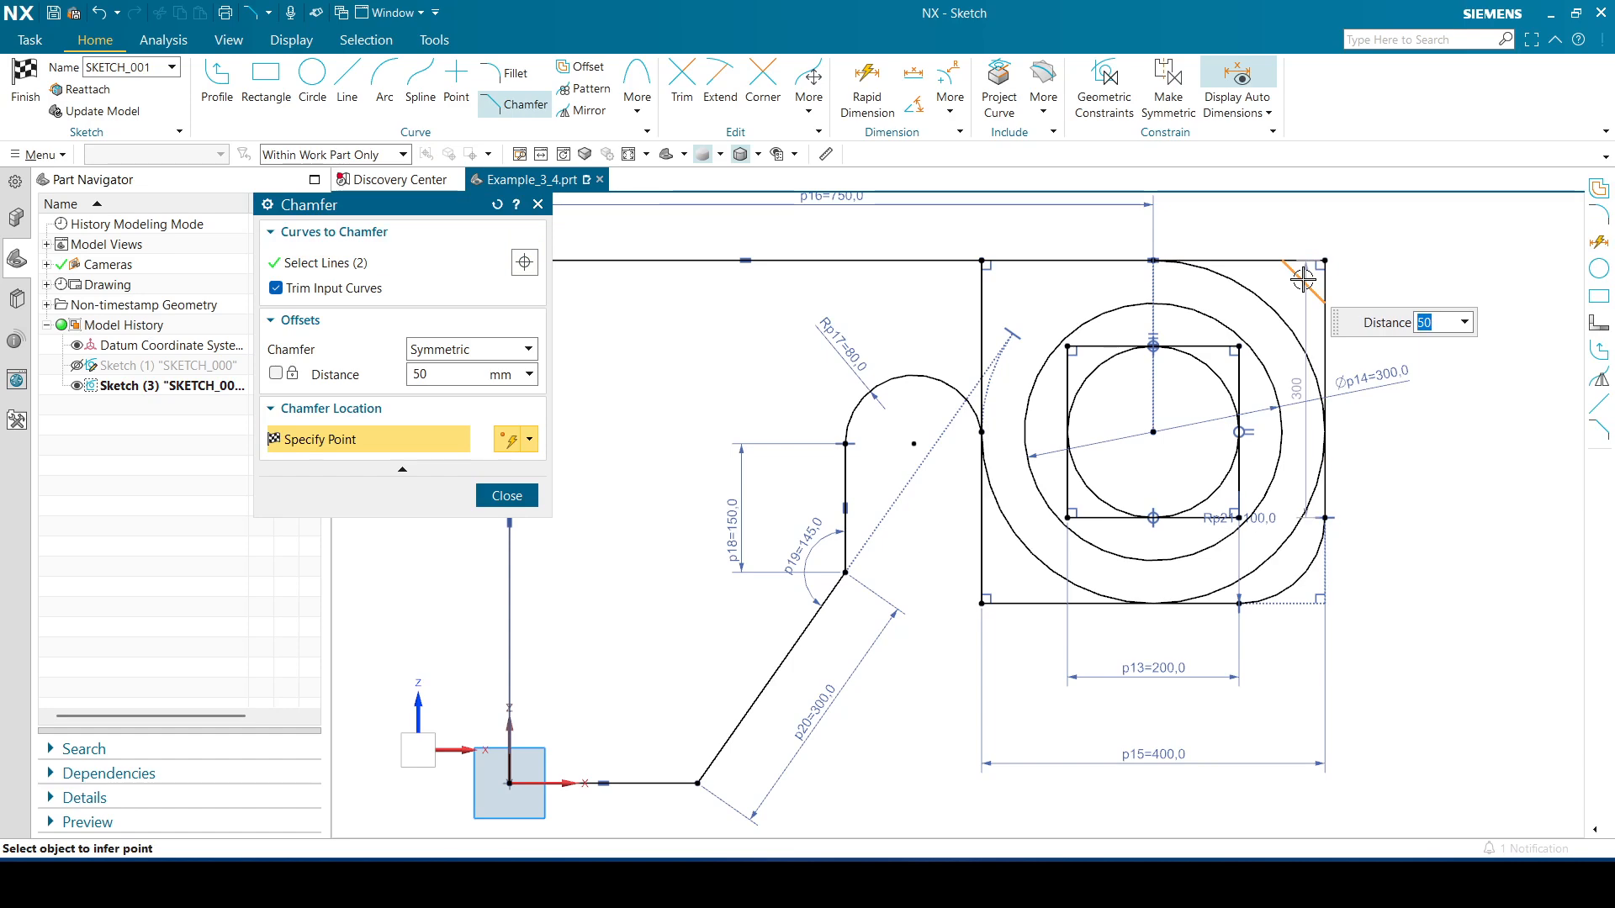
pyautogui.click(1302, 279)
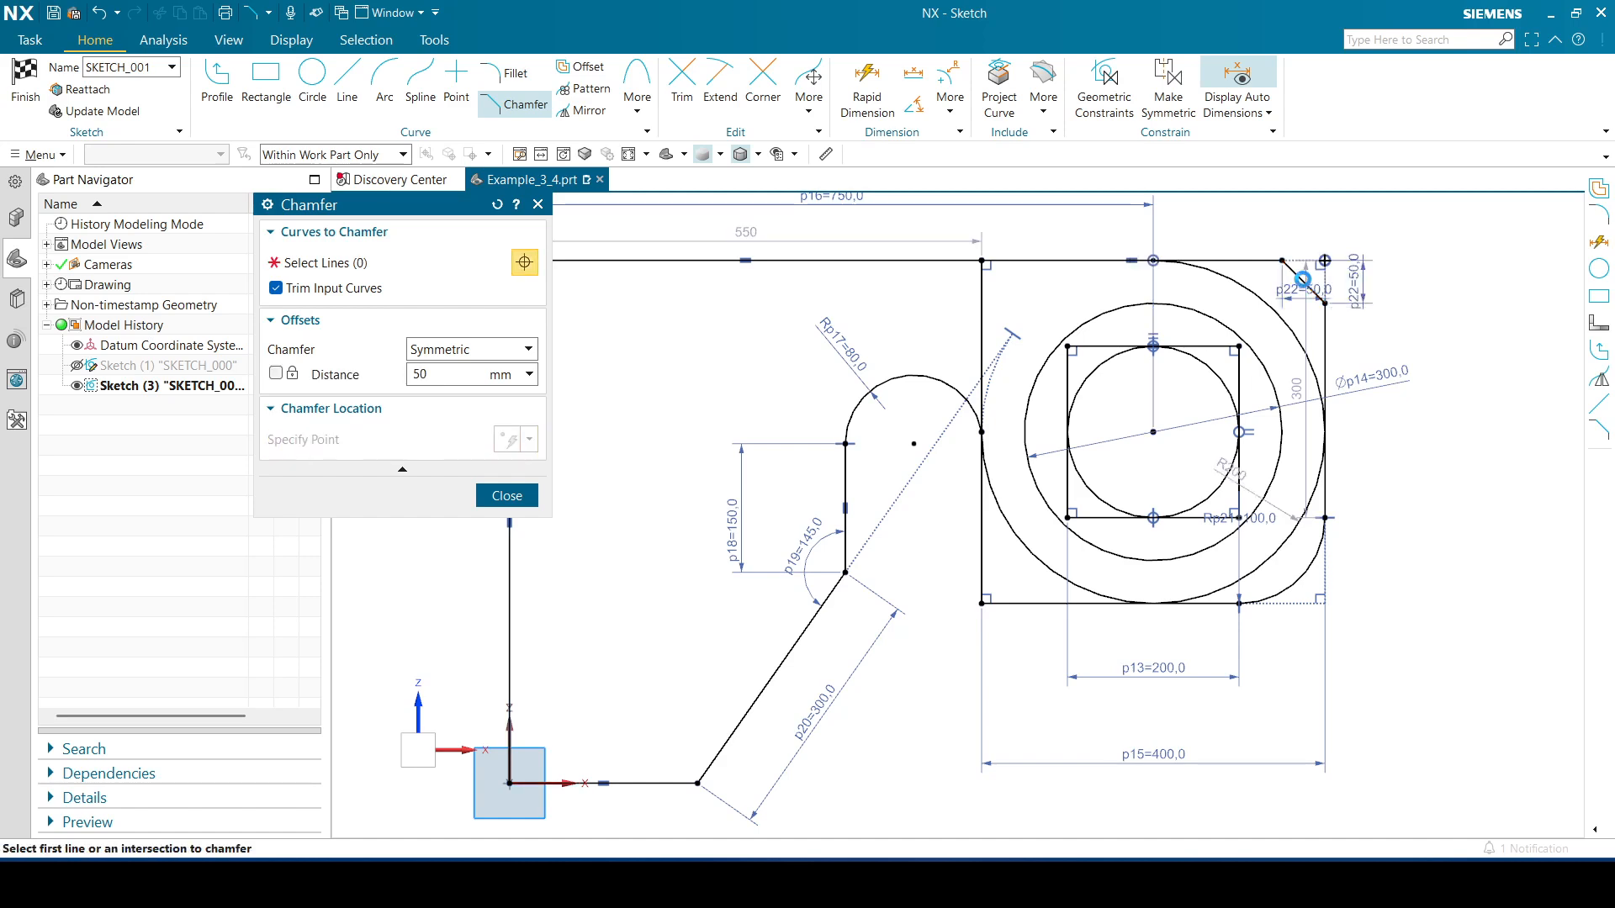
pyautogui.click(981, 559)
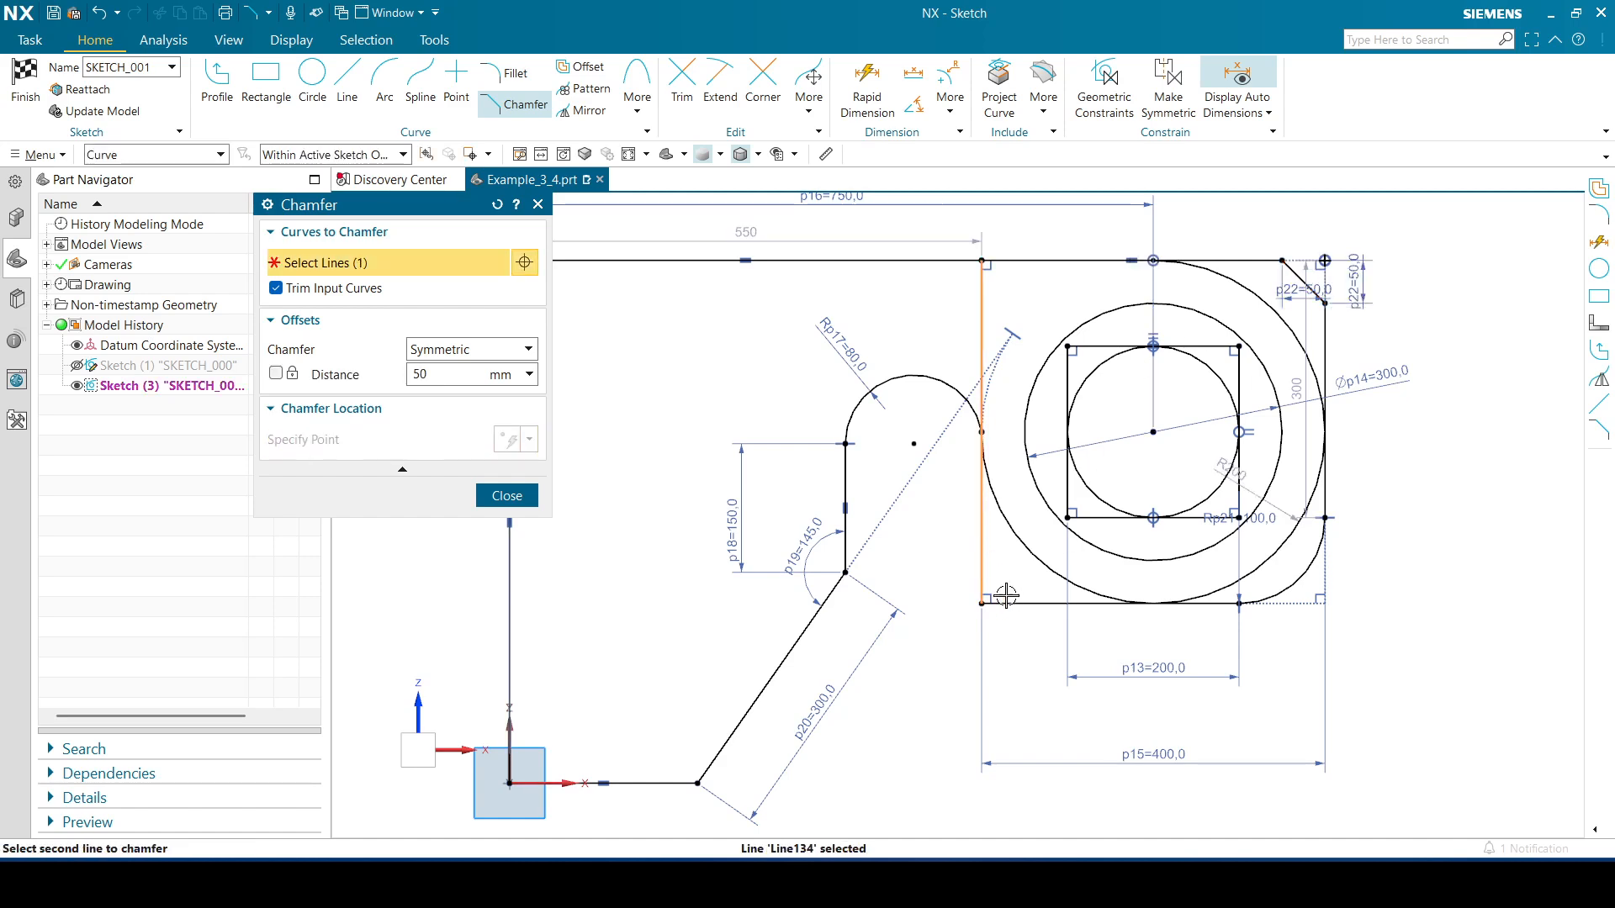
pyautogui.click(1011, 598)
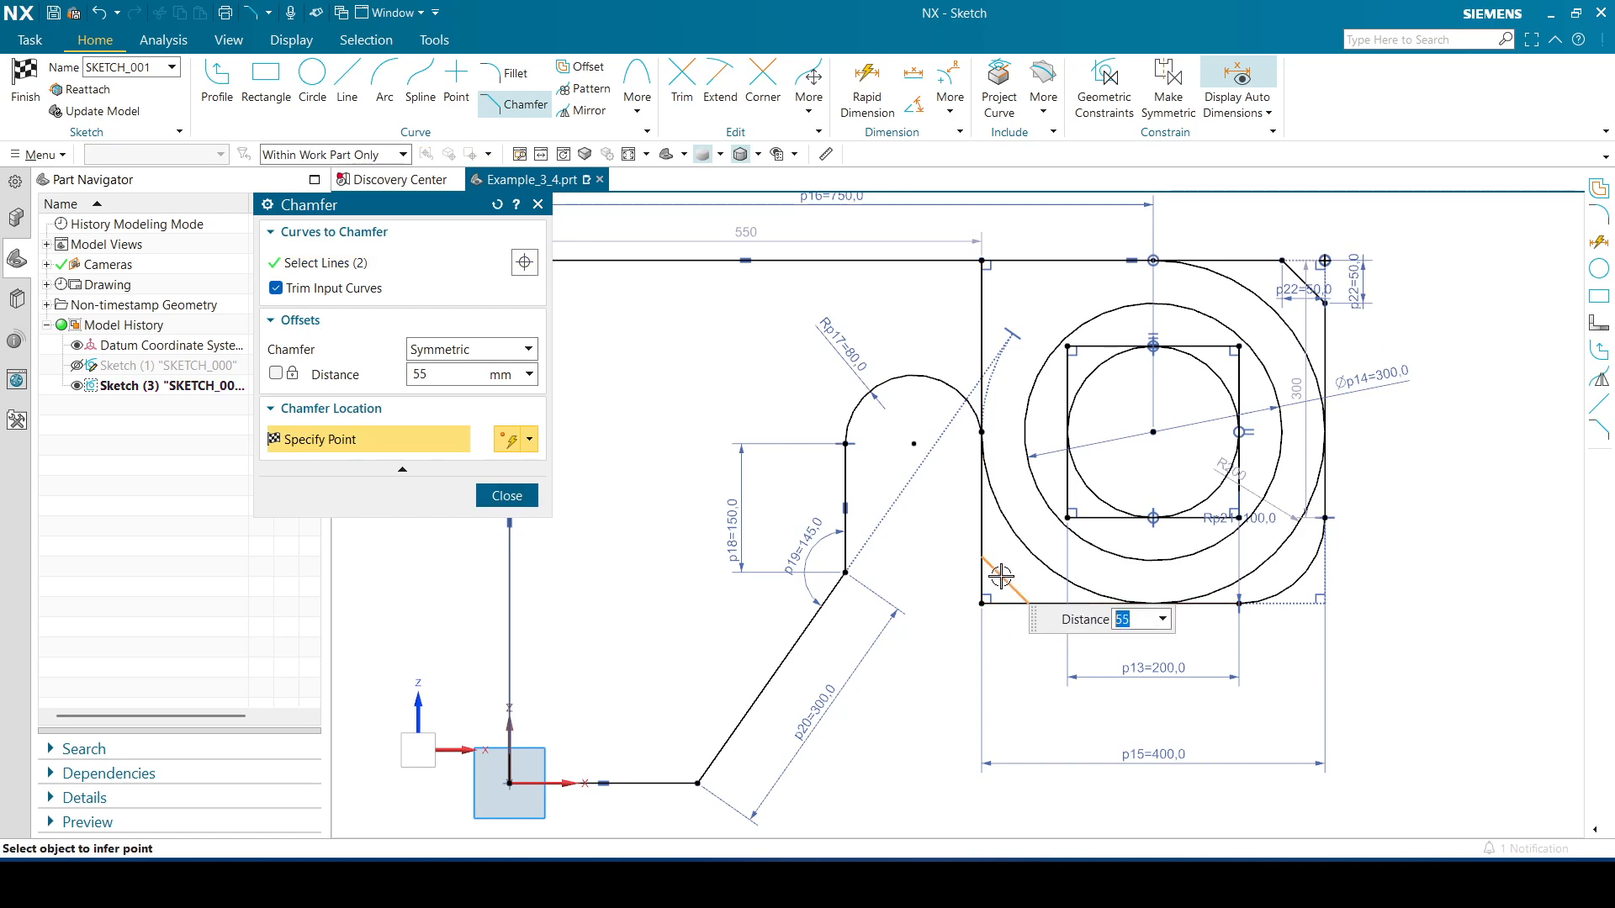
pyautogui.press('Return')
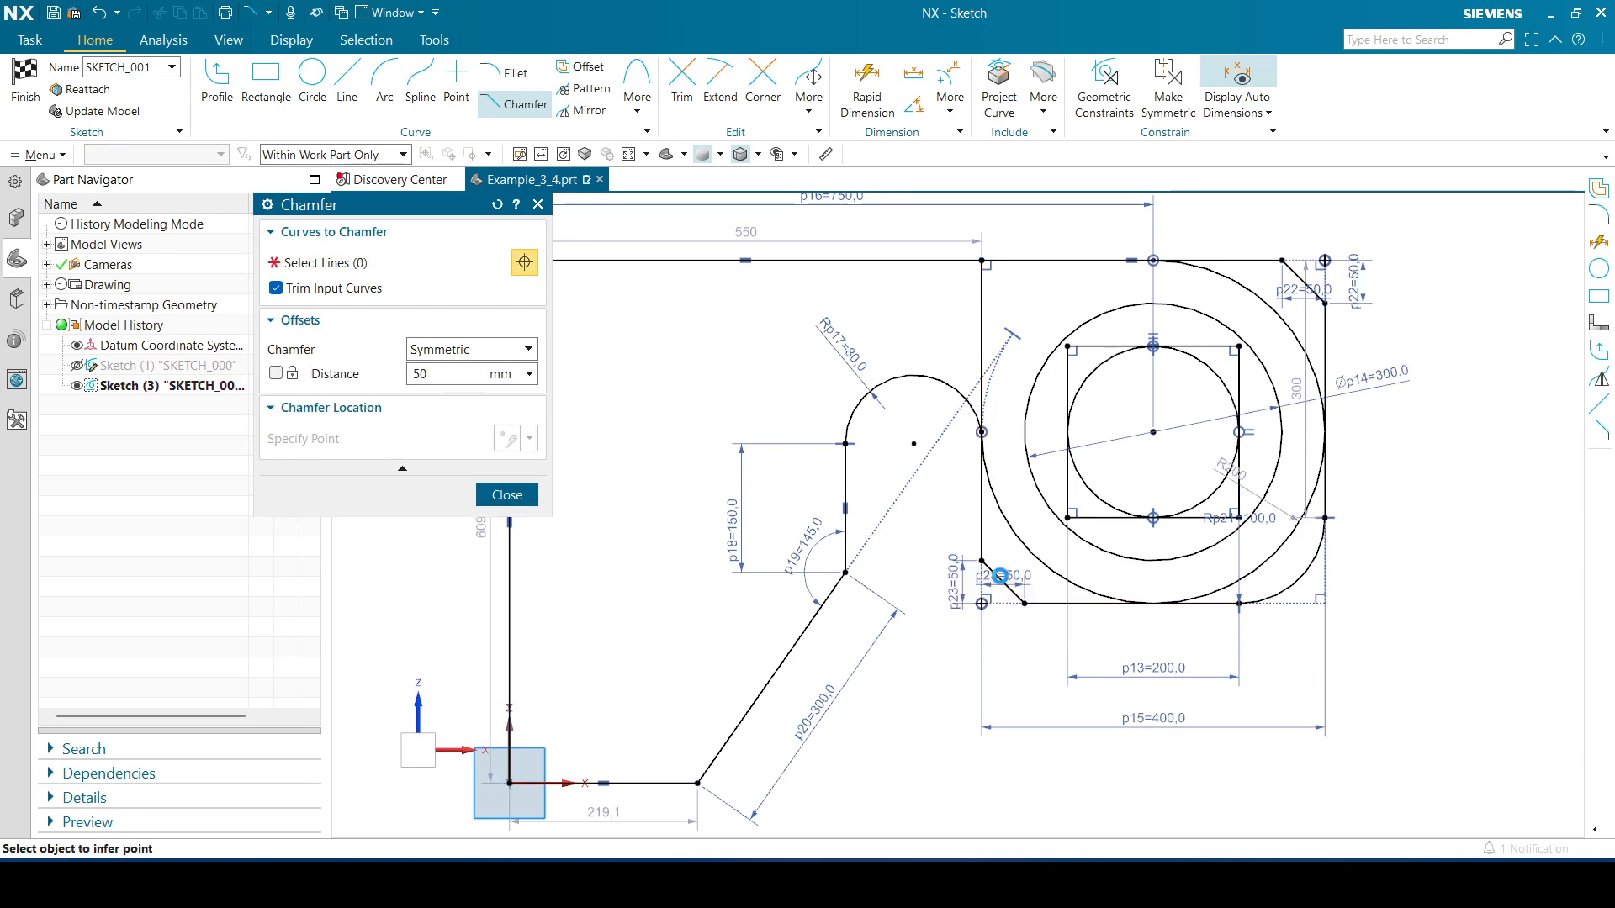
pyautogui.click(508, 494)
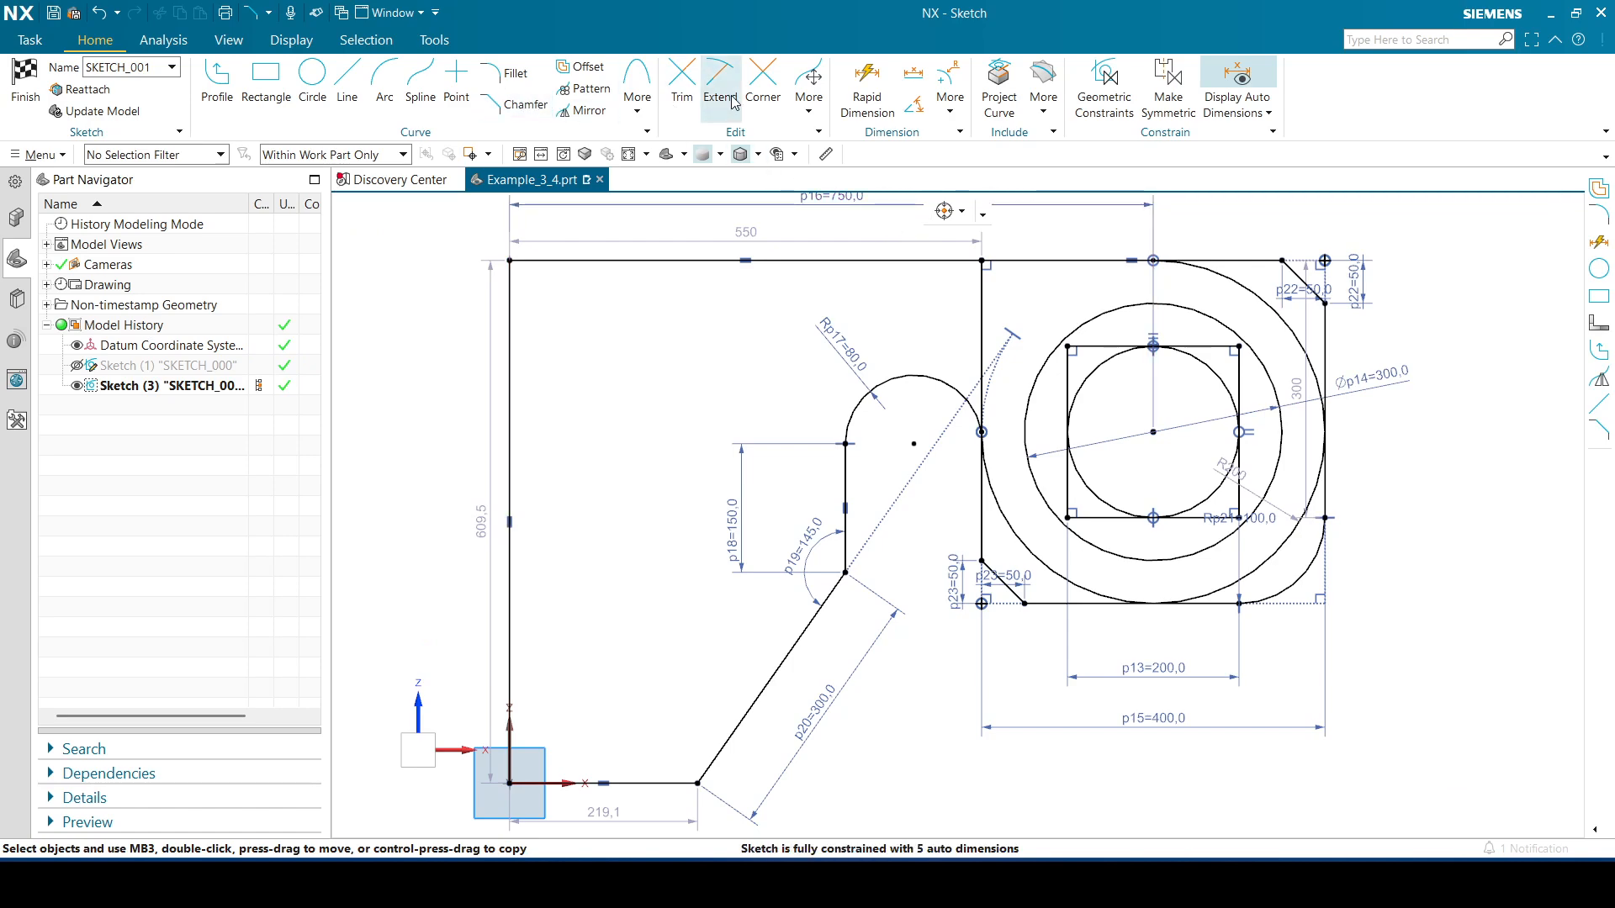
# Dimension the vertical distance between the square's top and bottom edges as 400
pyautogui.click(867, 84)
pyautogui.click(1204, 256)
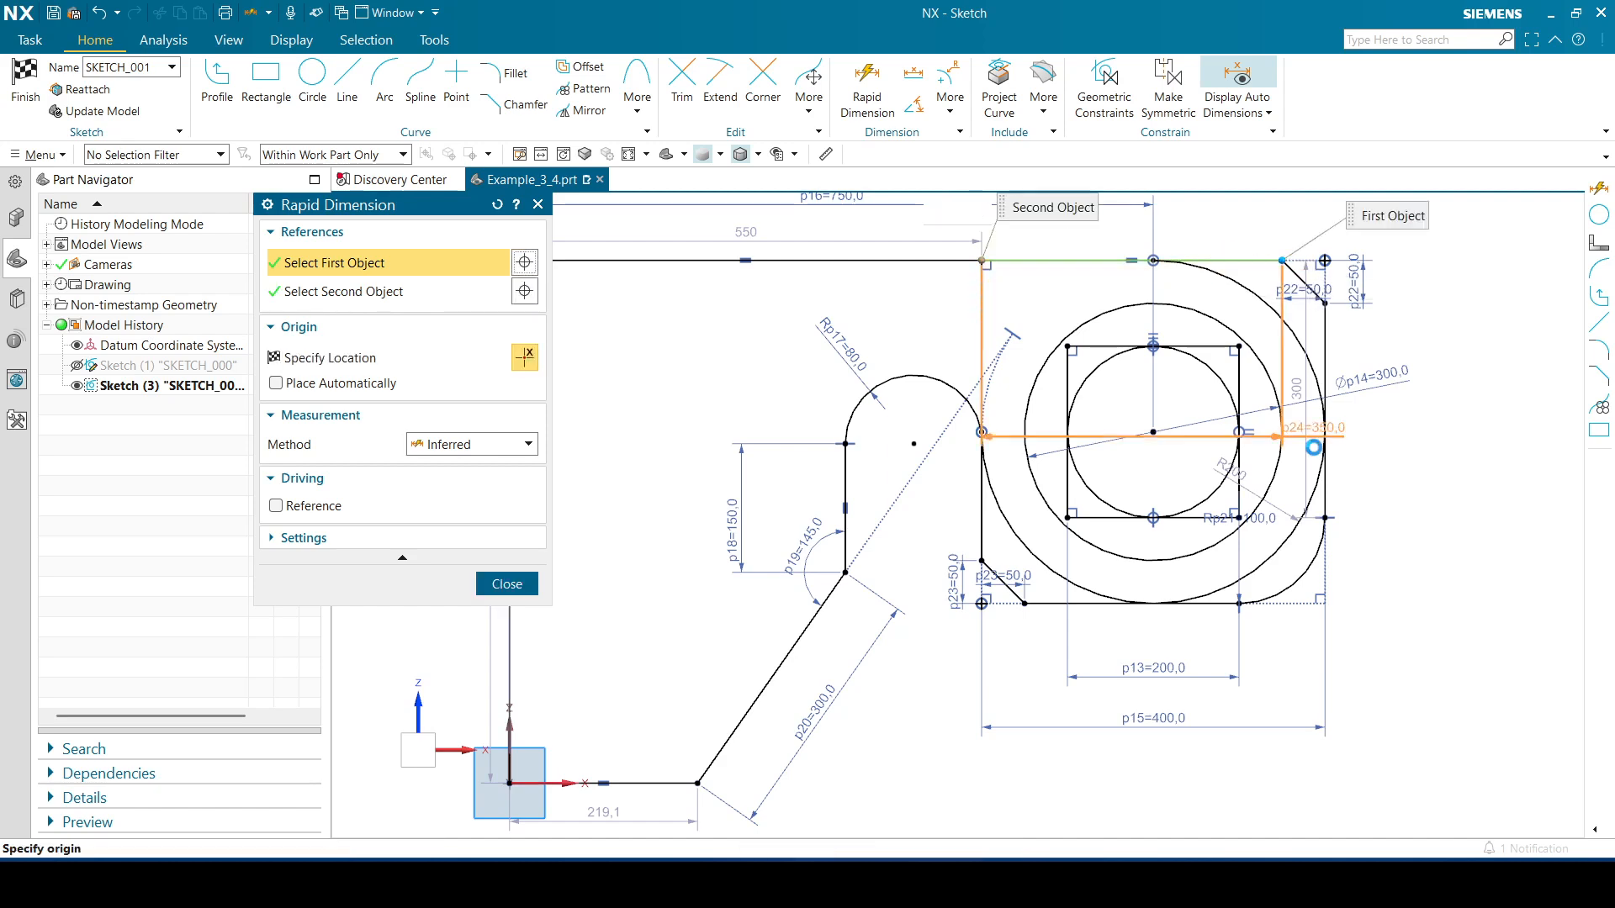
pyautogui.click(1209, 604)
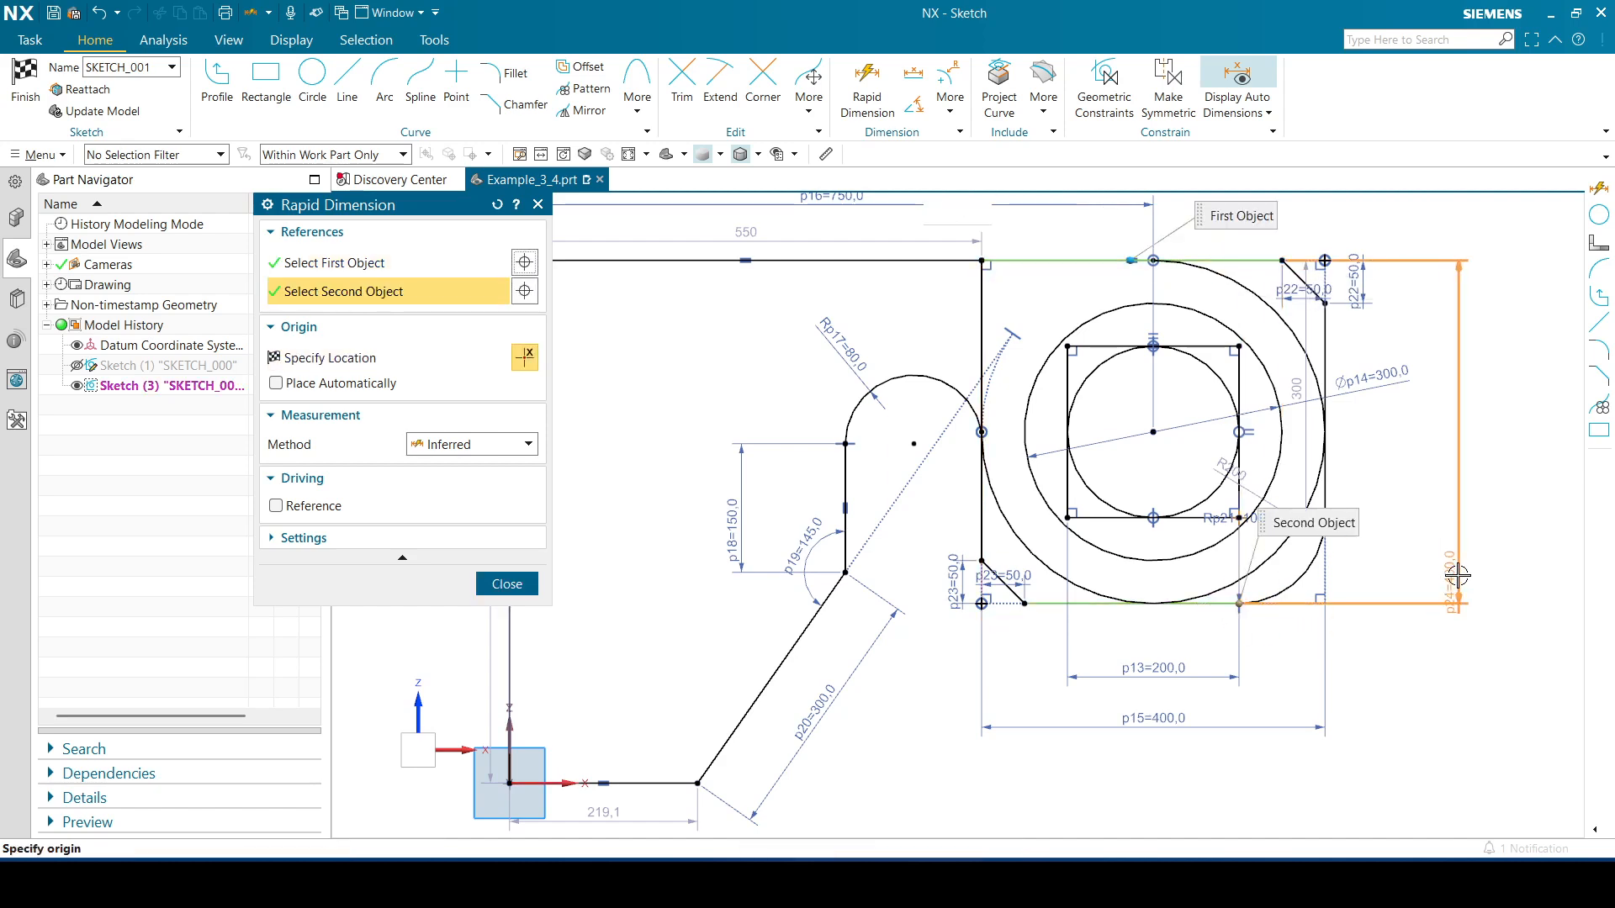
pyautogui.click(1463, 433)
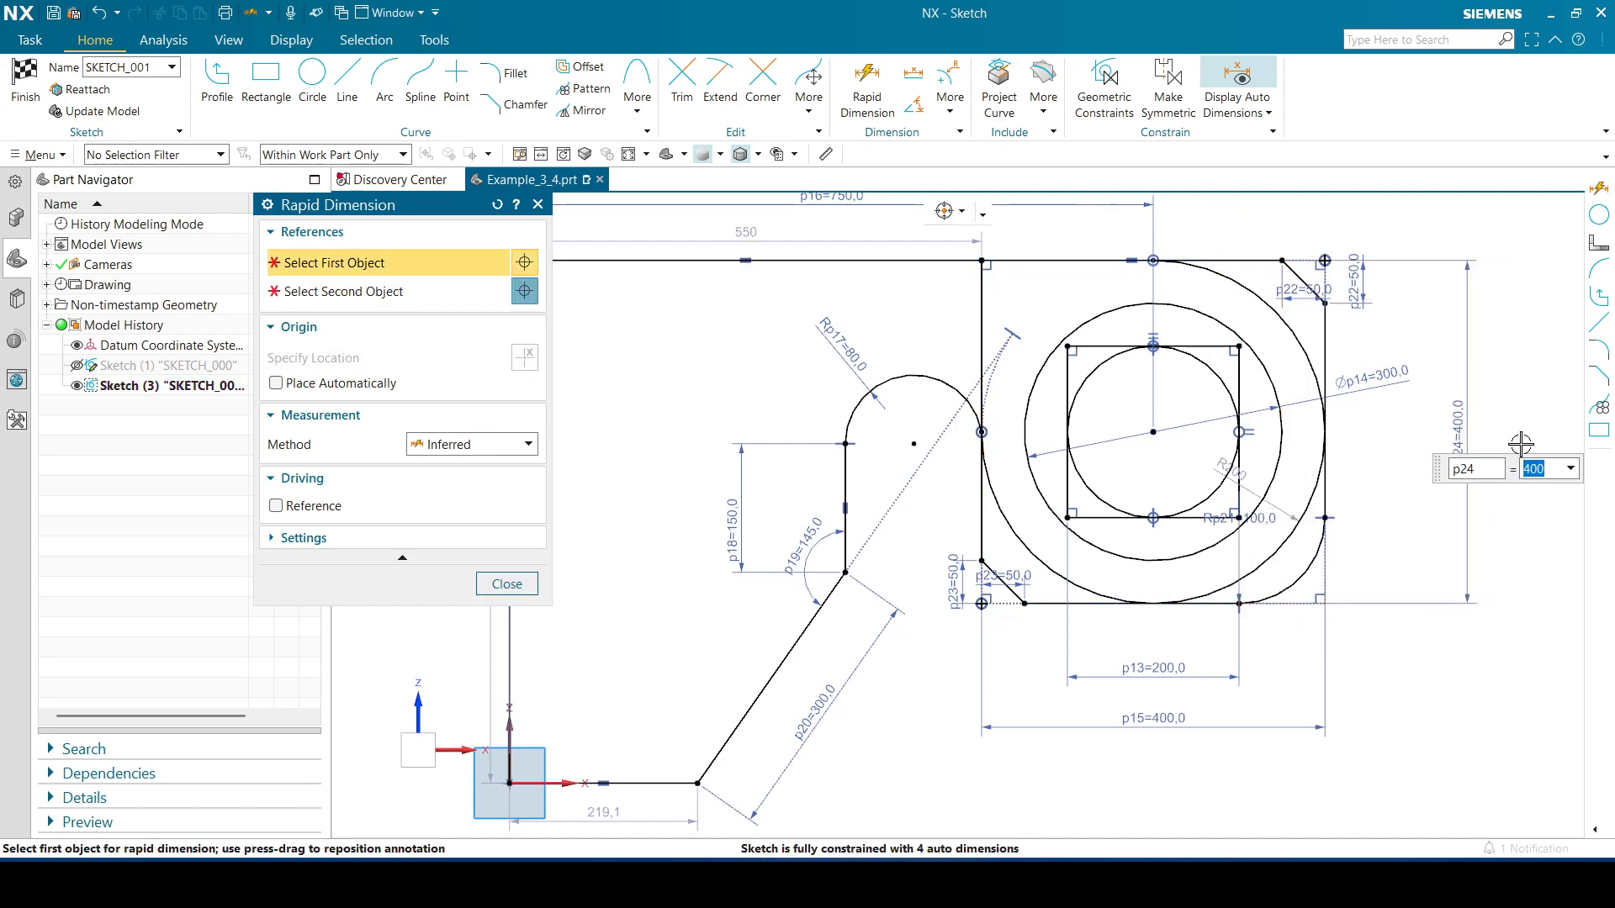
pyautogui.click(506, 584)
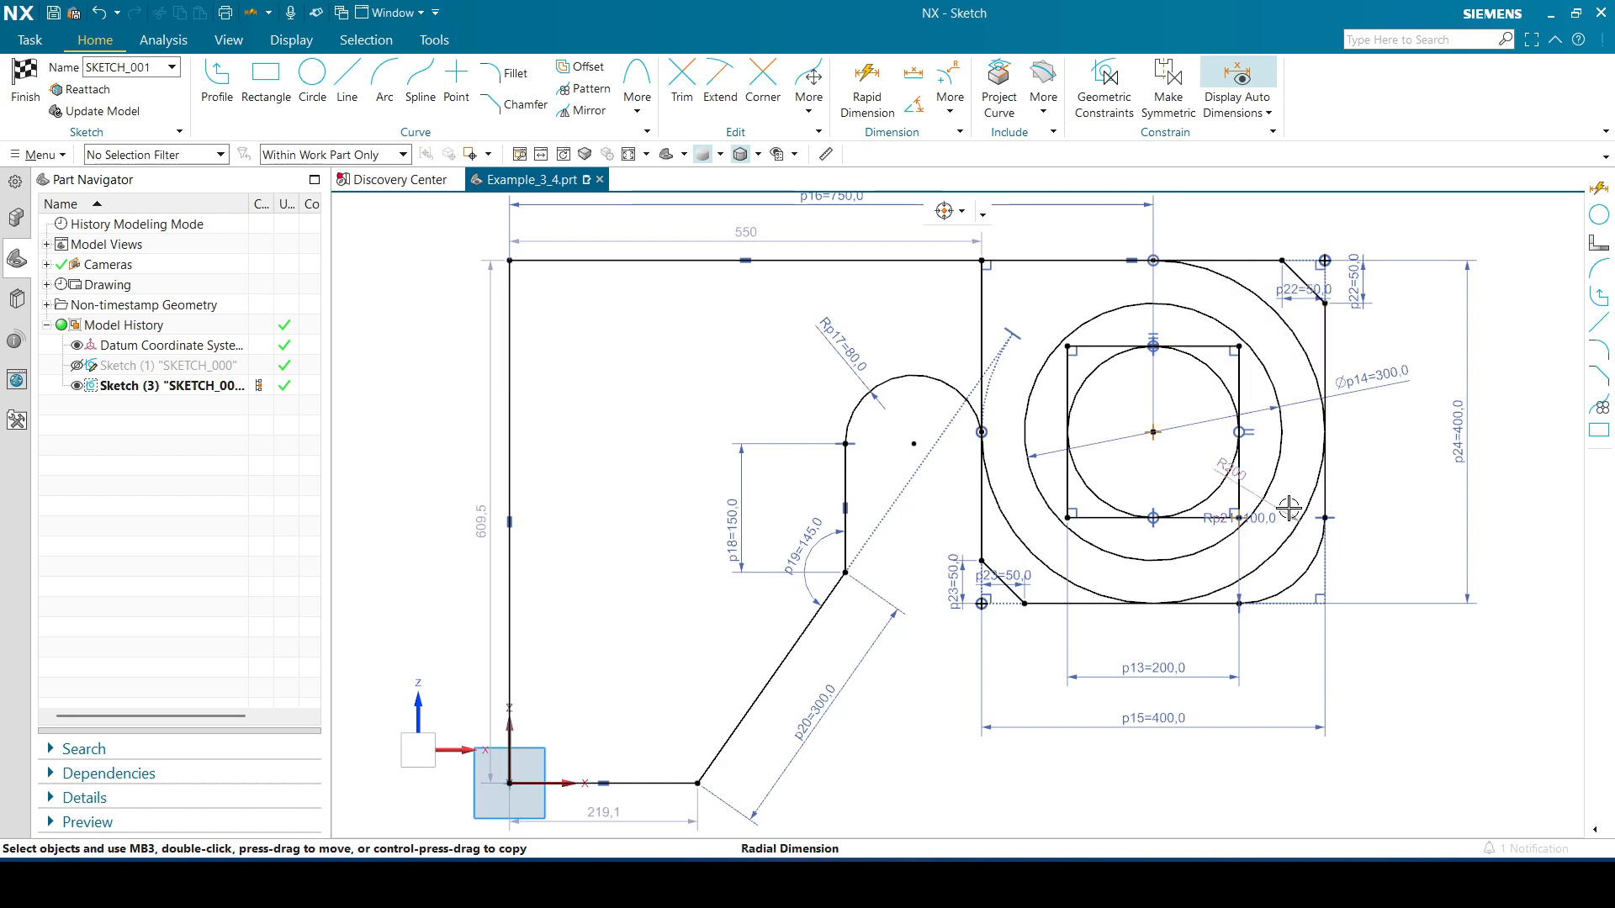
# Reposition the large arc's 200 radius dimension and the corner fillet's radius dimension beside their arcs
pyautogui.moveTo(1287, 509); pyautogui.dragTo(1378, 446)
pyautogui.doubleClick(1406, 453)
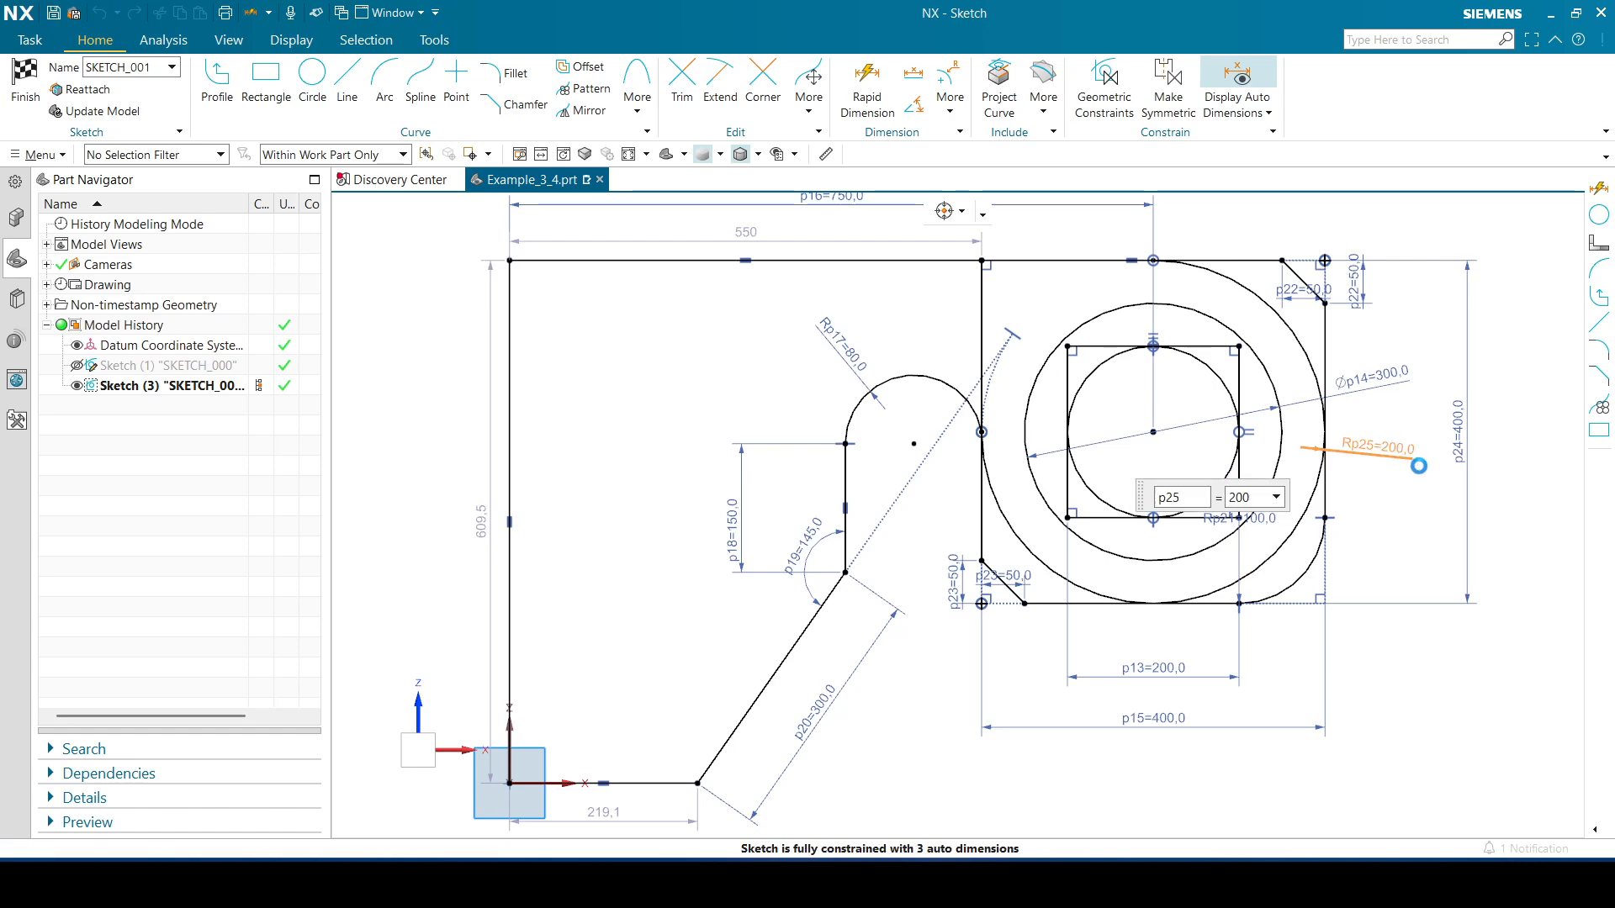
pyautogui.click(507, 693)
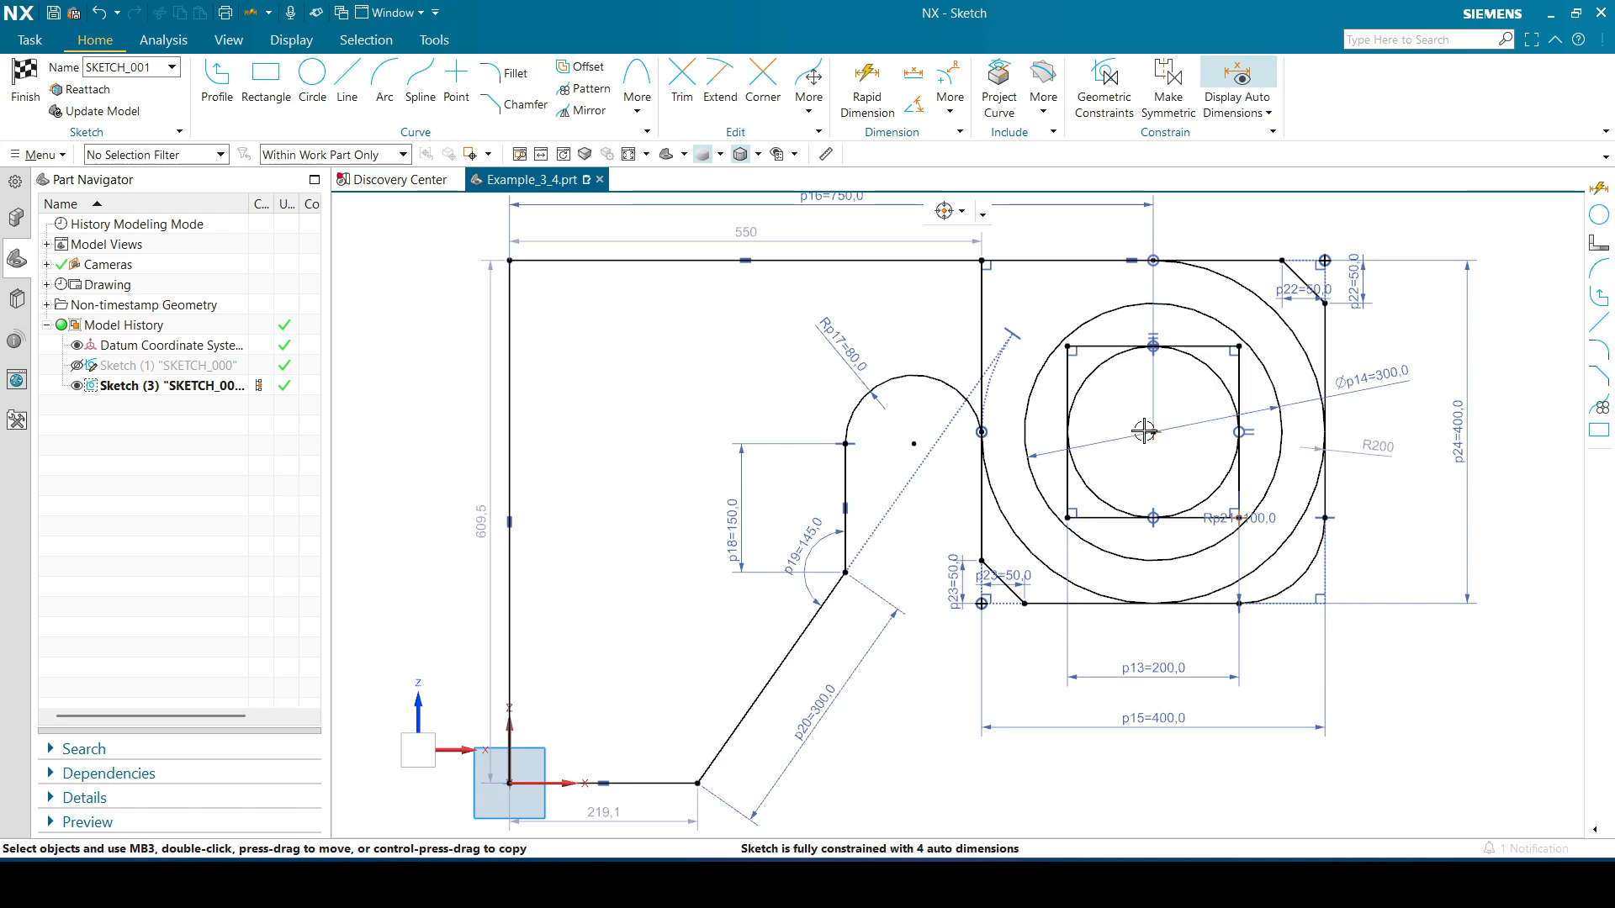
pyautogui.moveTo(1384, 448)
pyautogui.mouseDown()
pyautogui.moveTo(1352, 489)
pyautogui.moveTo(1400, 439)
pyautogui.mouseUp()
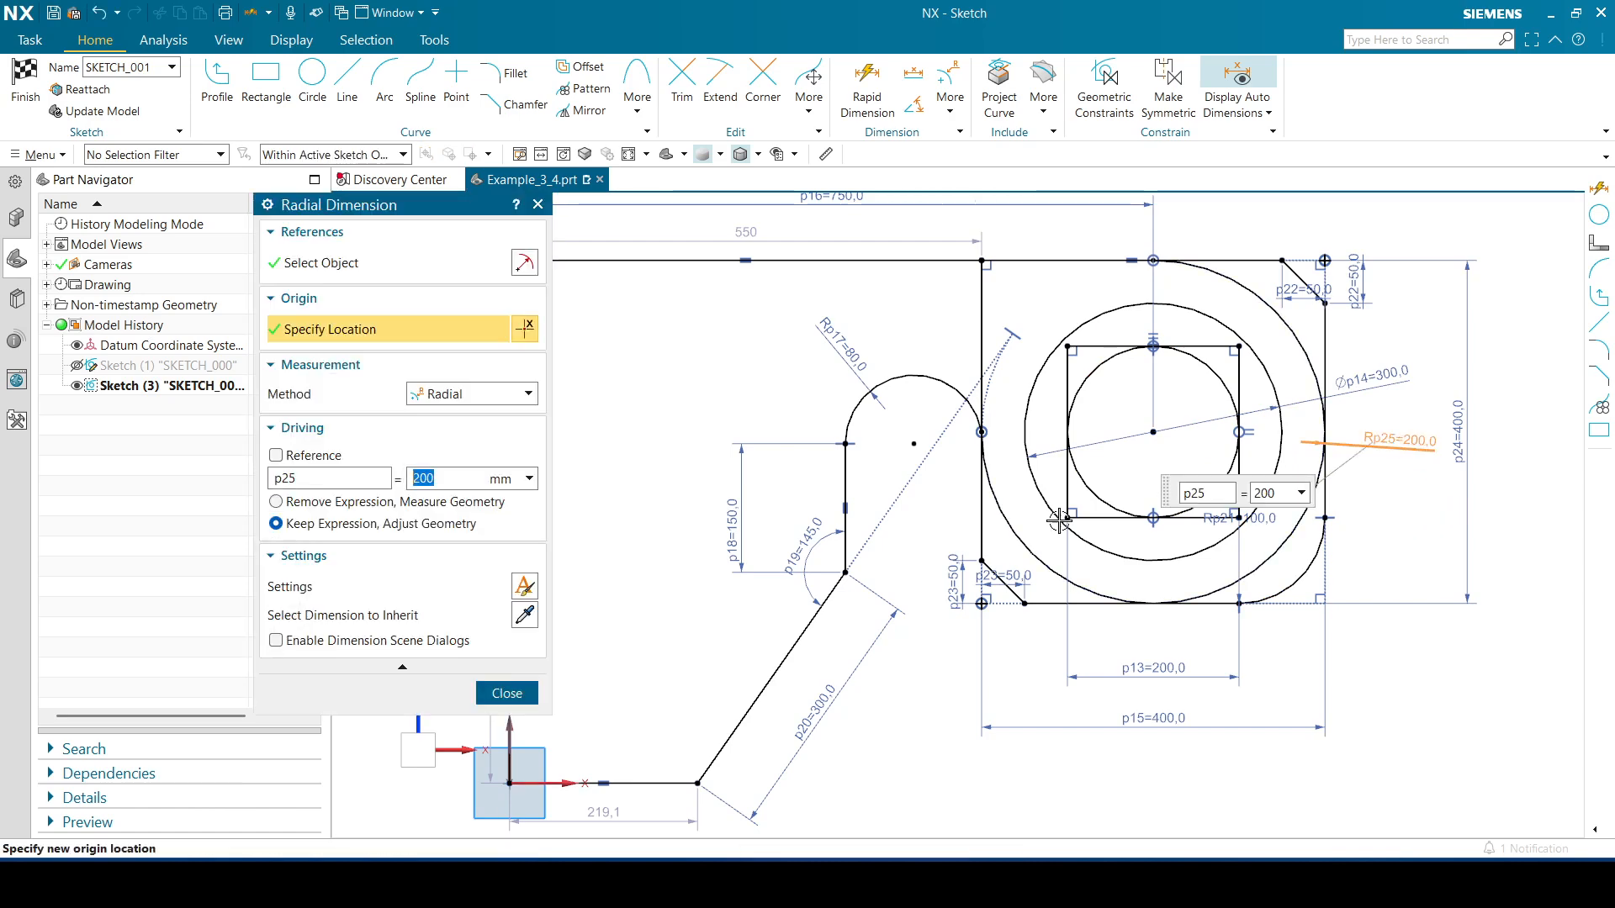
pyautogui.click(496, 693)
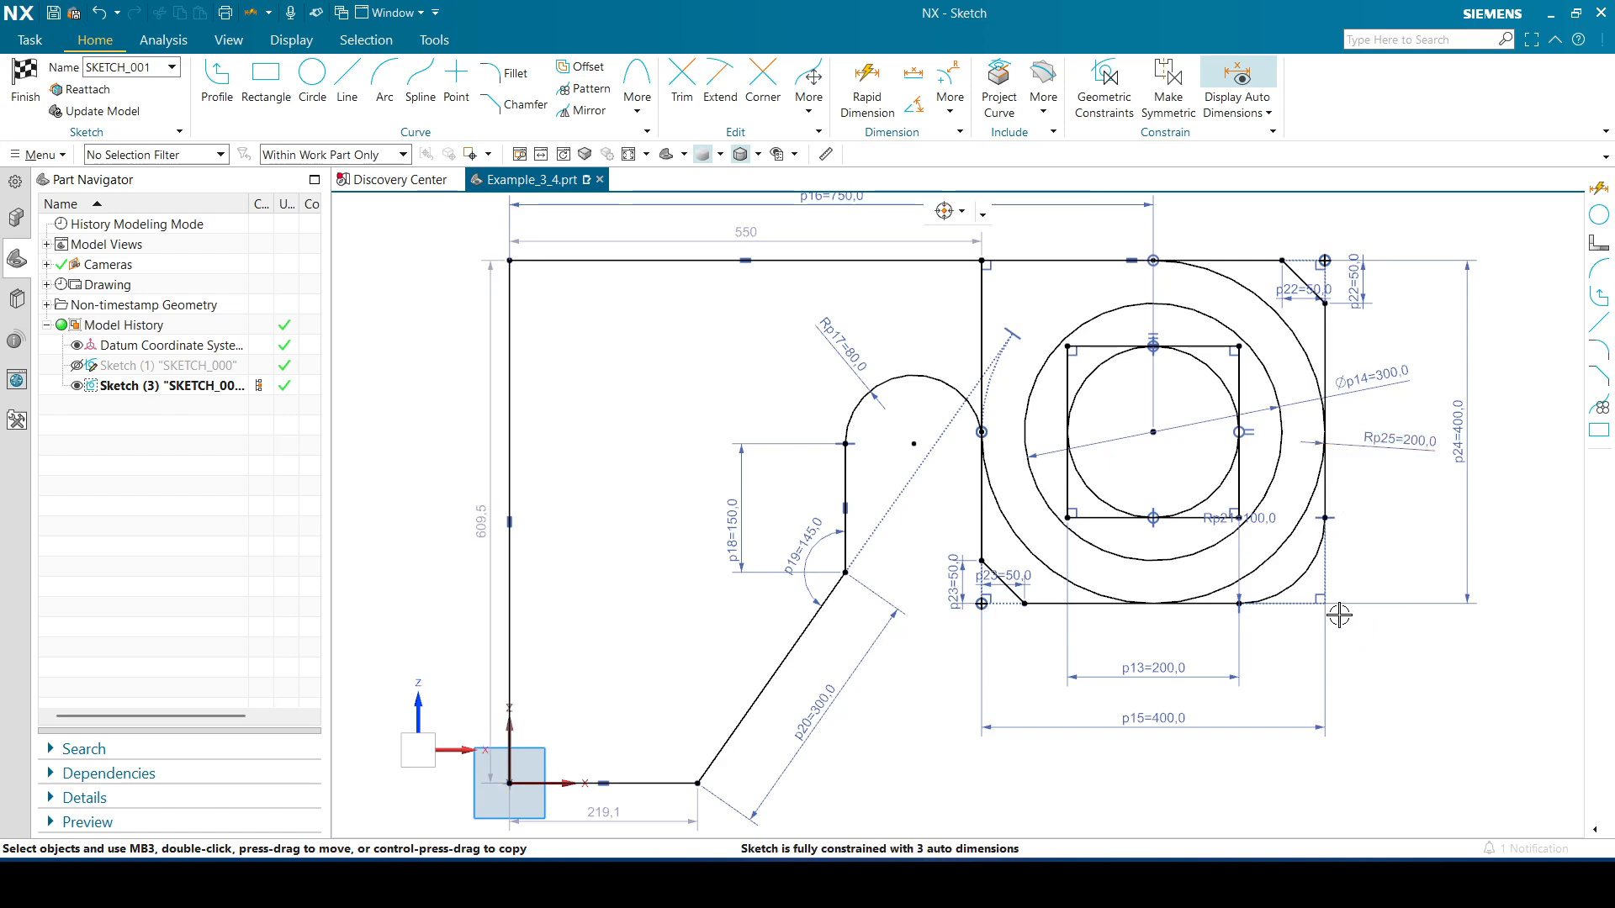
pyautogui.moveTo(1255, 520); pyautogui.dragTo(1299, 562)
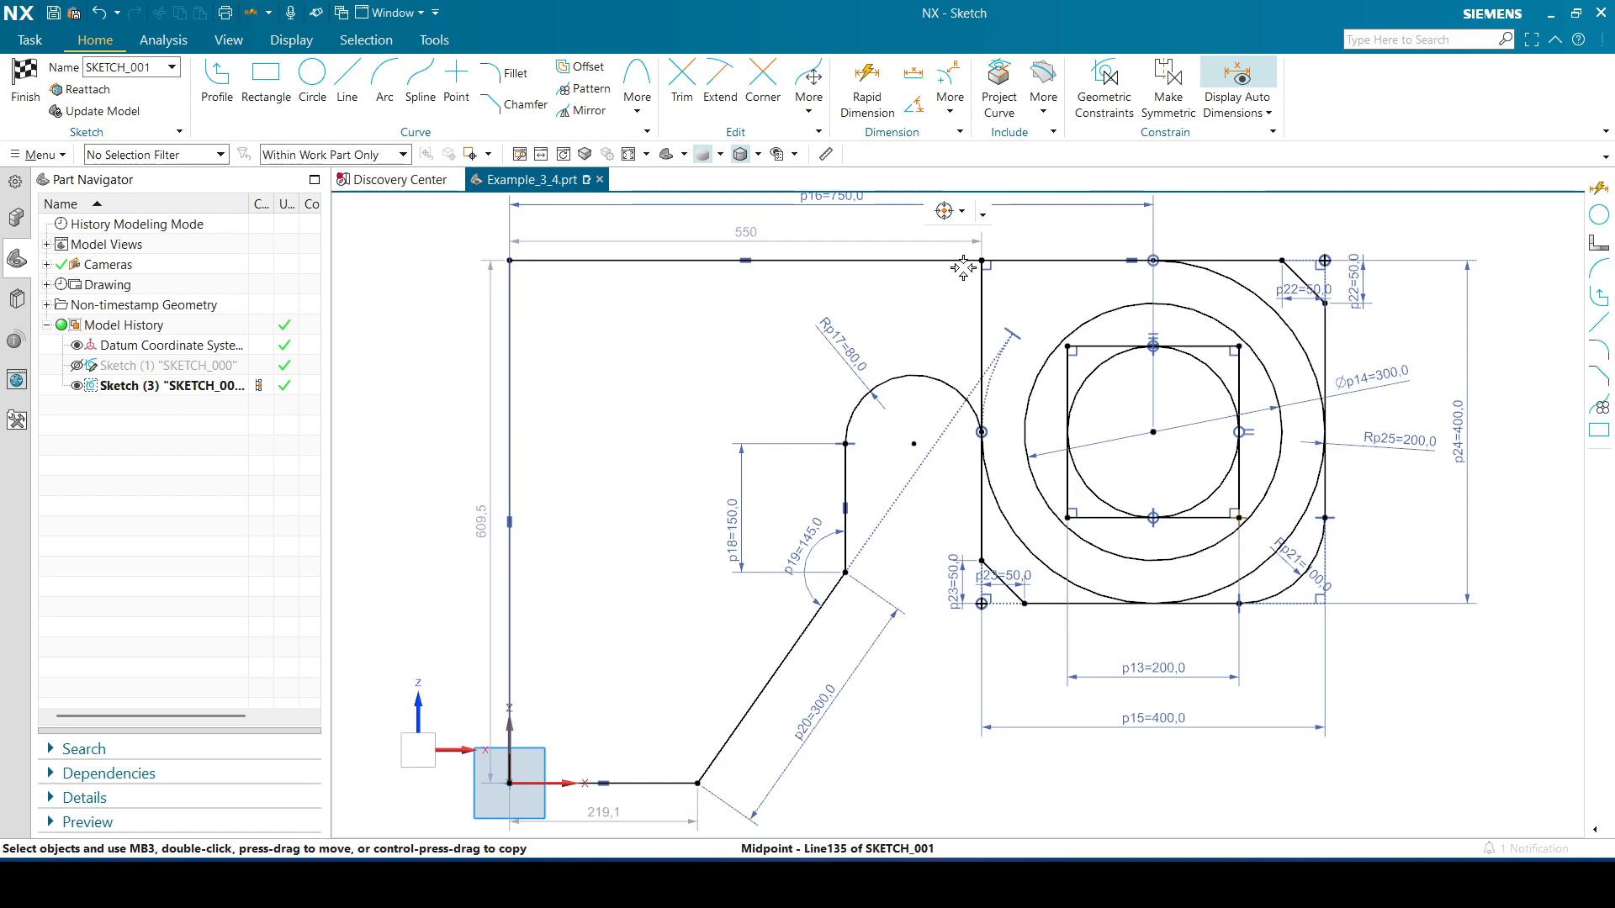
# Try dragging the square's top-left corner downward to test how the outline is constrained
pyautogui.moveTo(981, 262); pyautogui.dragTo(982, 263)
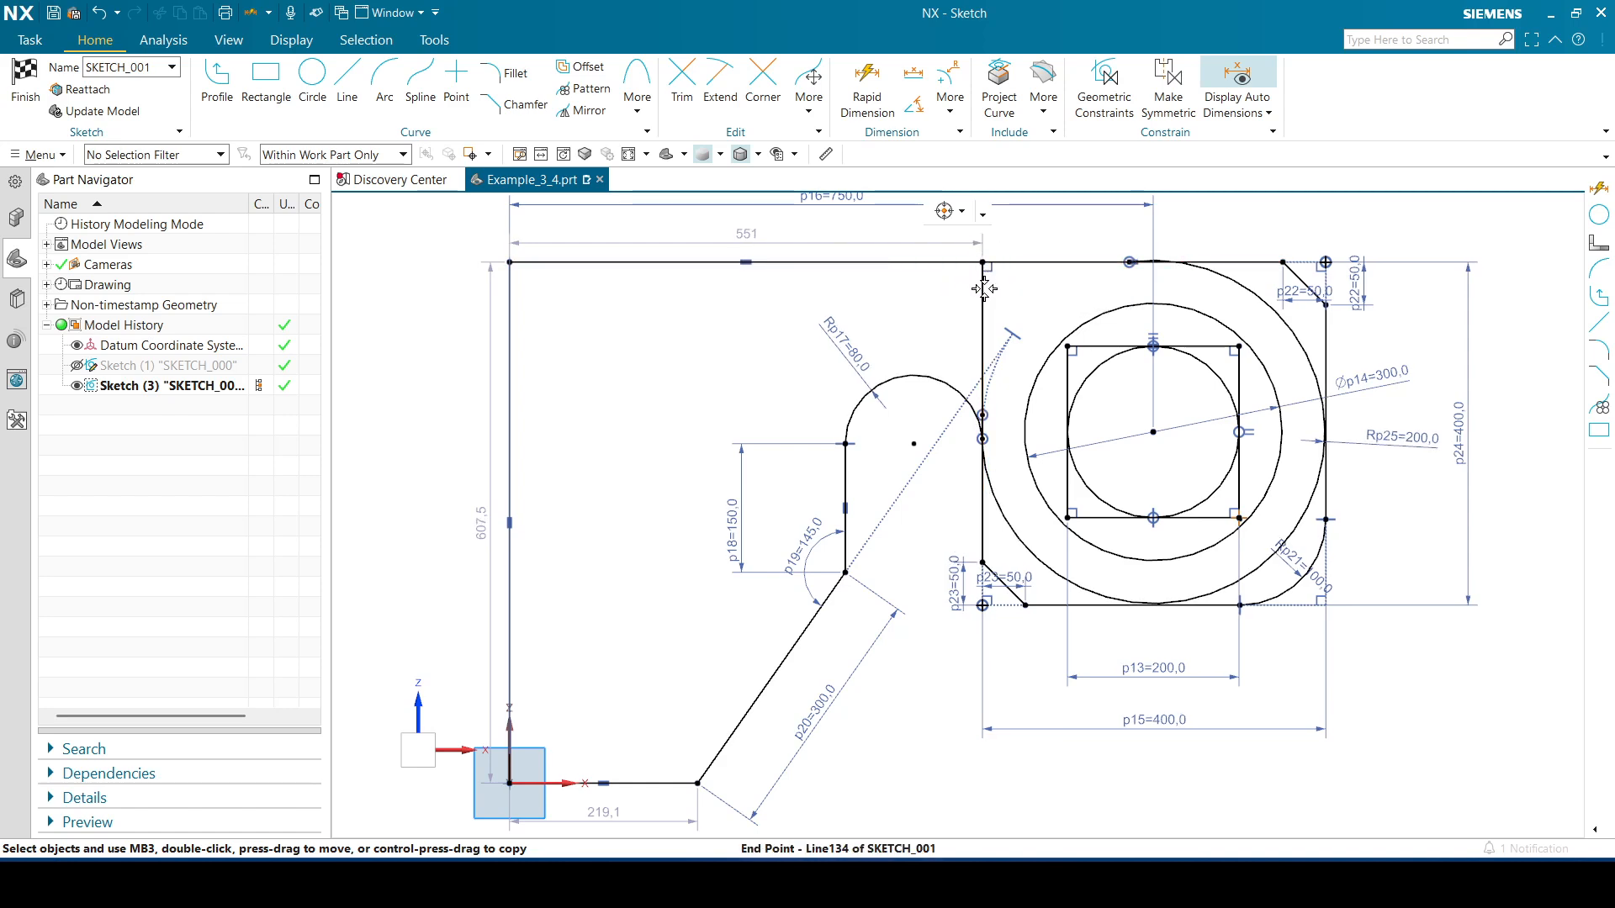
pyautogui.moveTo(982, 262); pyautogui.dragTo(983, 288)
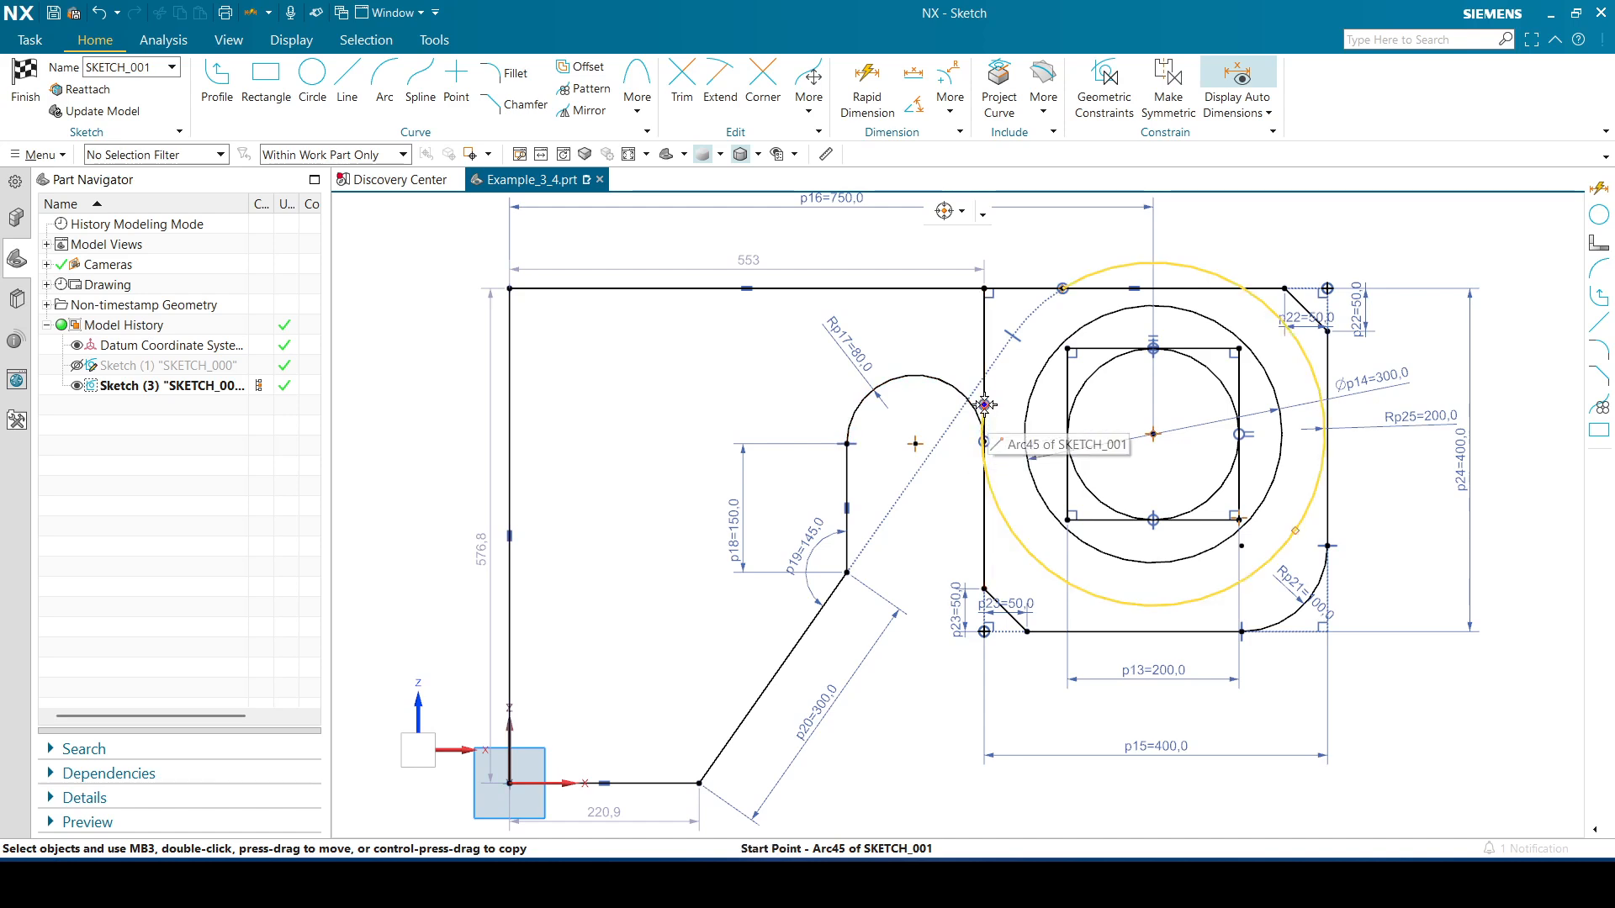
pyautogui.click(1011, 530)
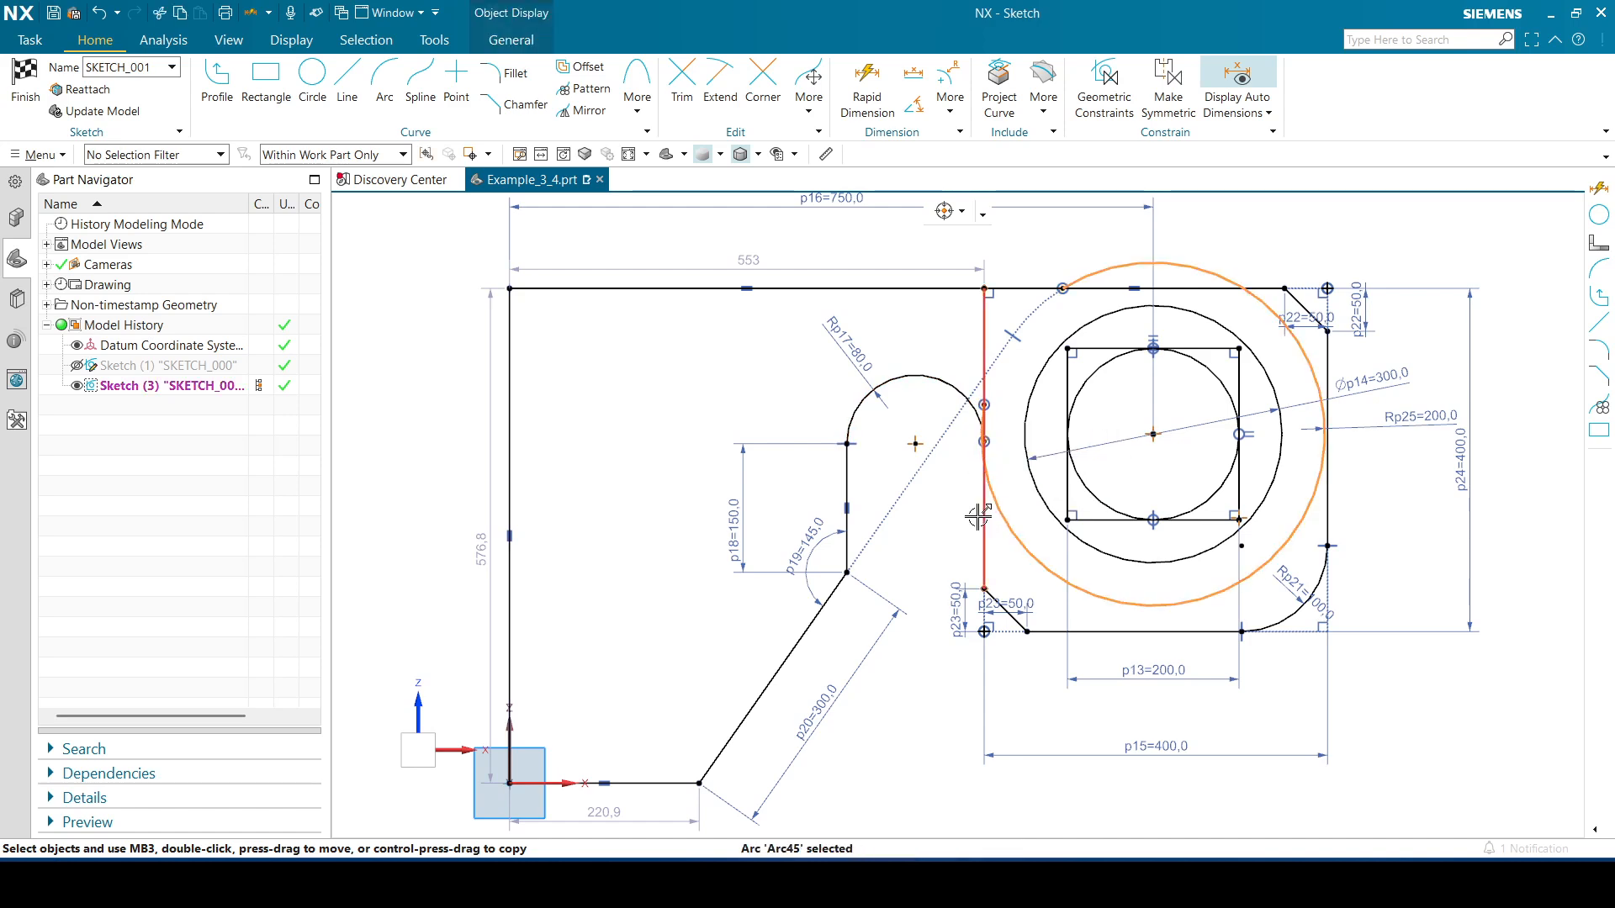
pyautogui.click(980, 516)
pyautogui.click(1124, 488)
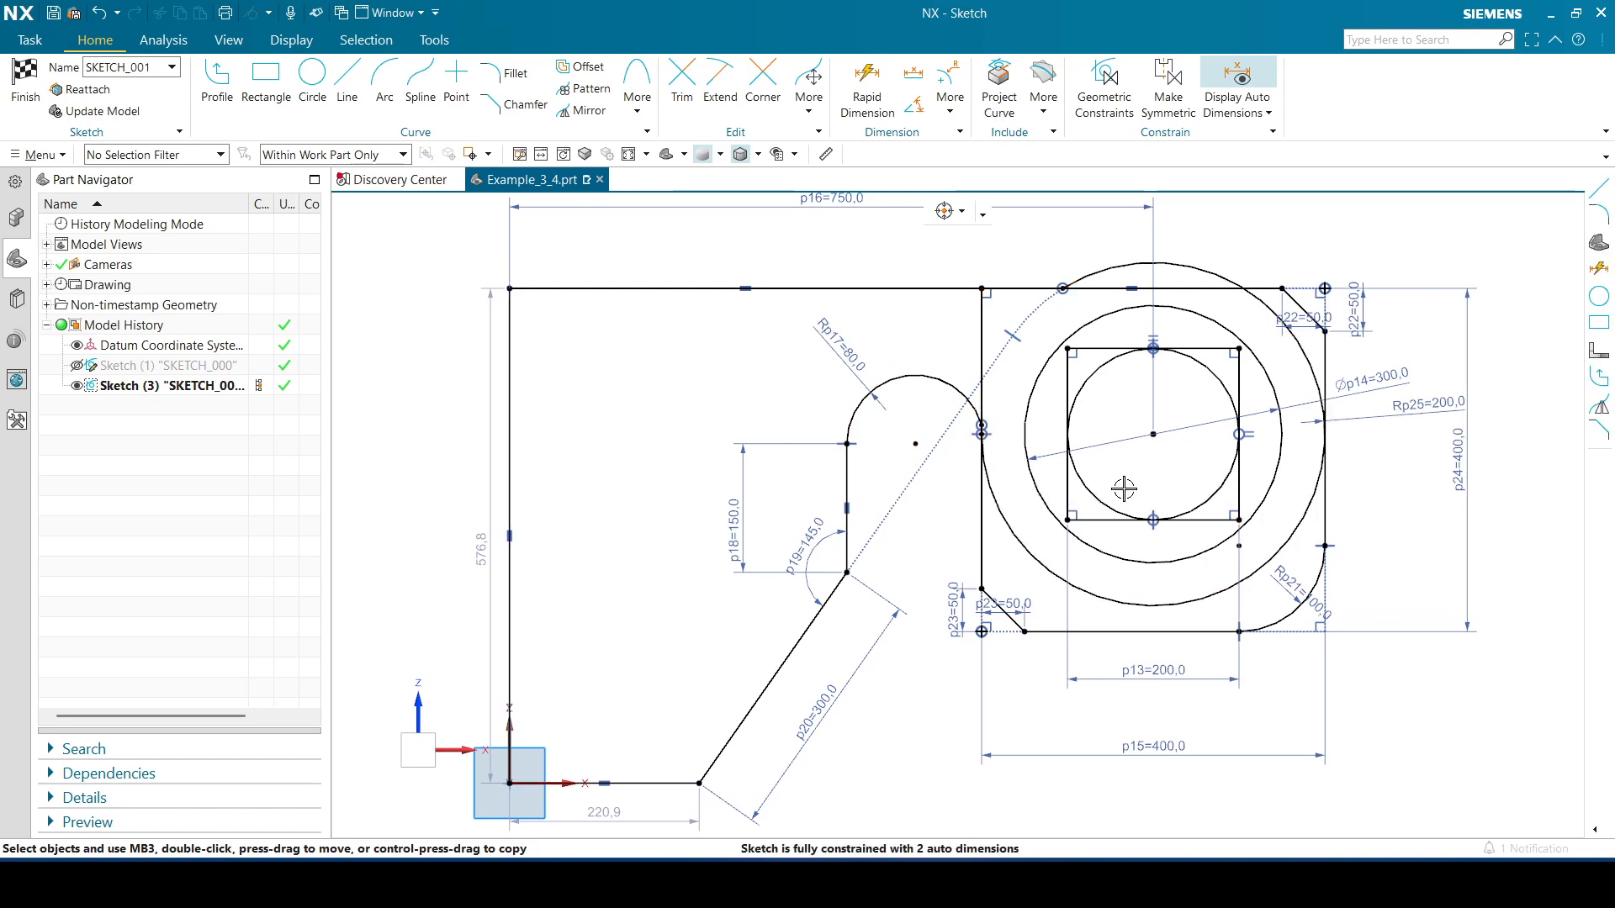
pyautogui.click(1125, 264)
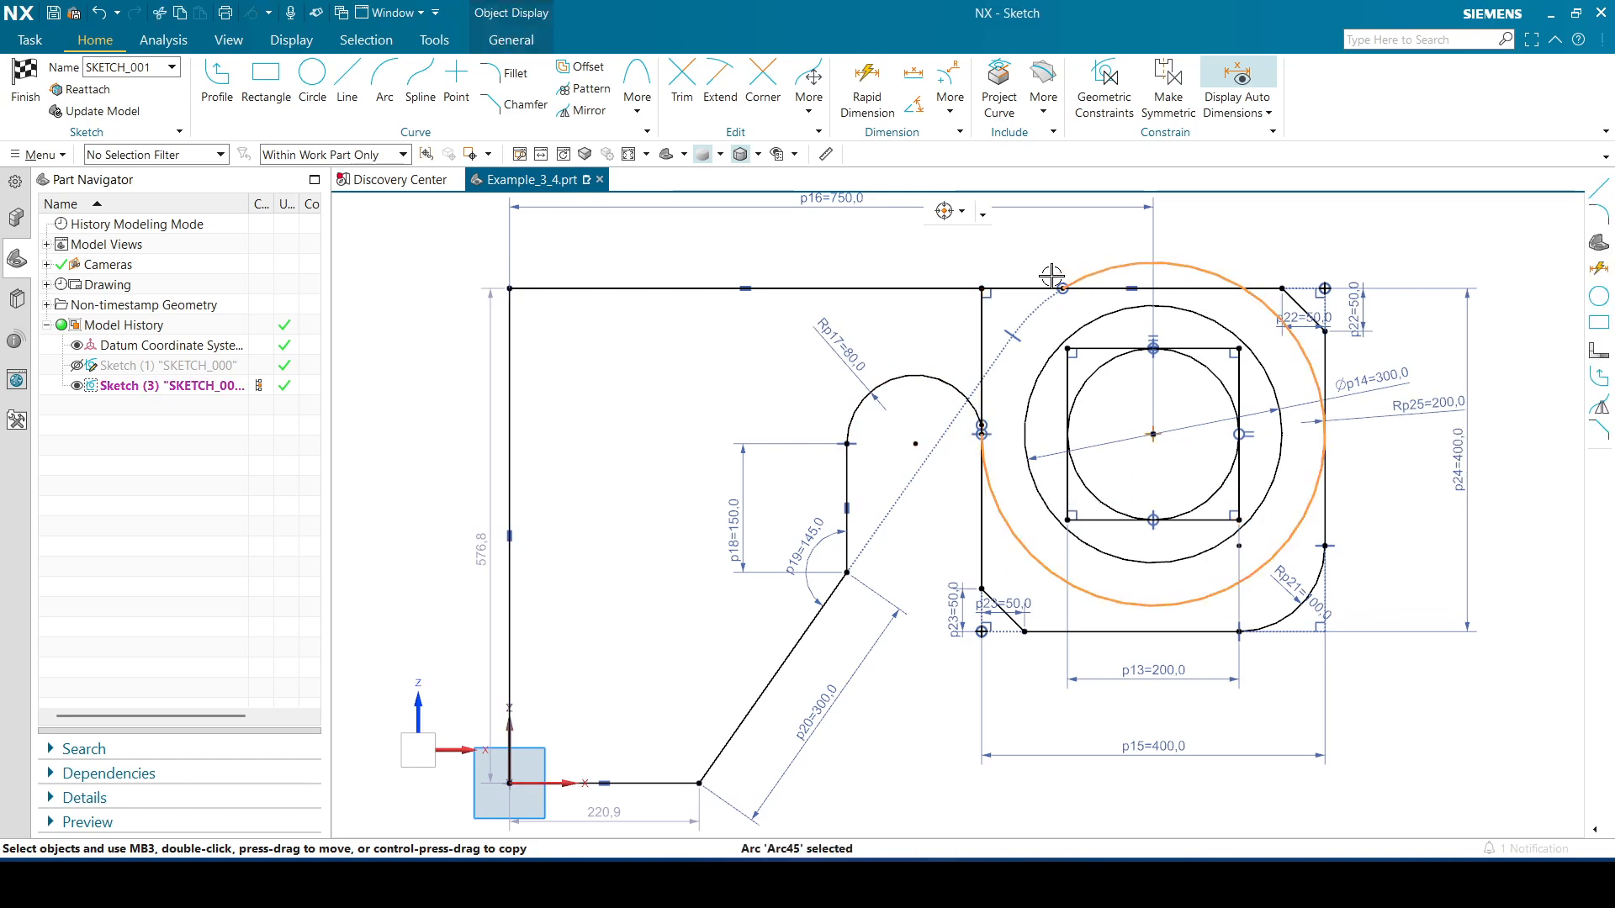
pyautogui.click(1019, 287)
pyautogui.click(1162, 265)
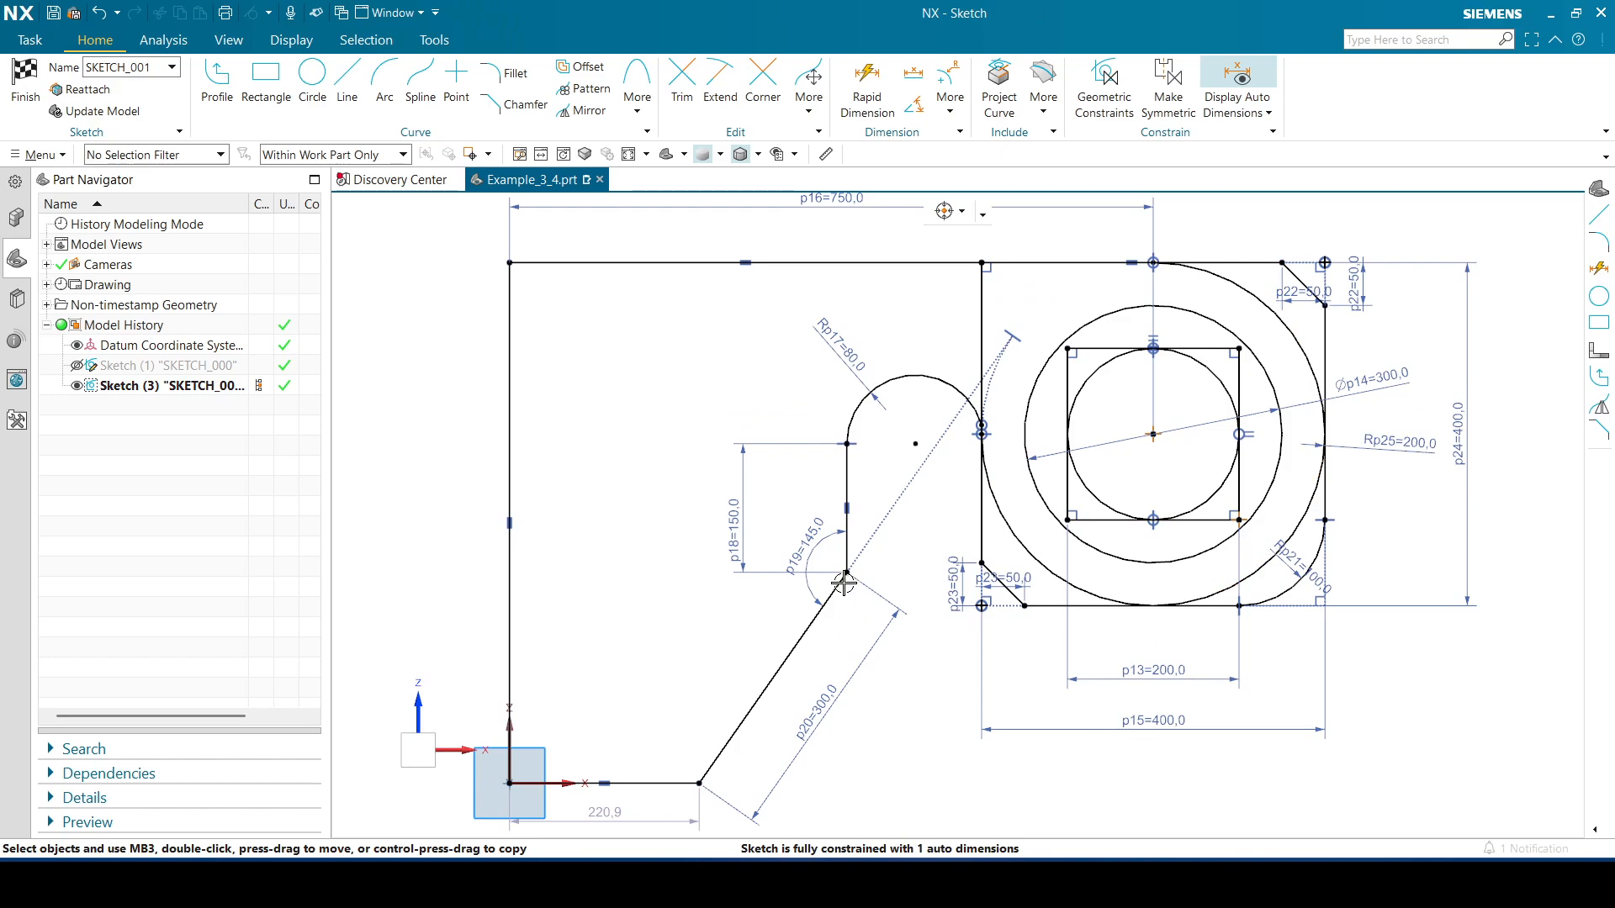
# Make the small arc's end point coincident with the large arc's start point on the square's left edge
pyautogui.moveTo(843, 582); pyautogui.dragTo(867, 572)
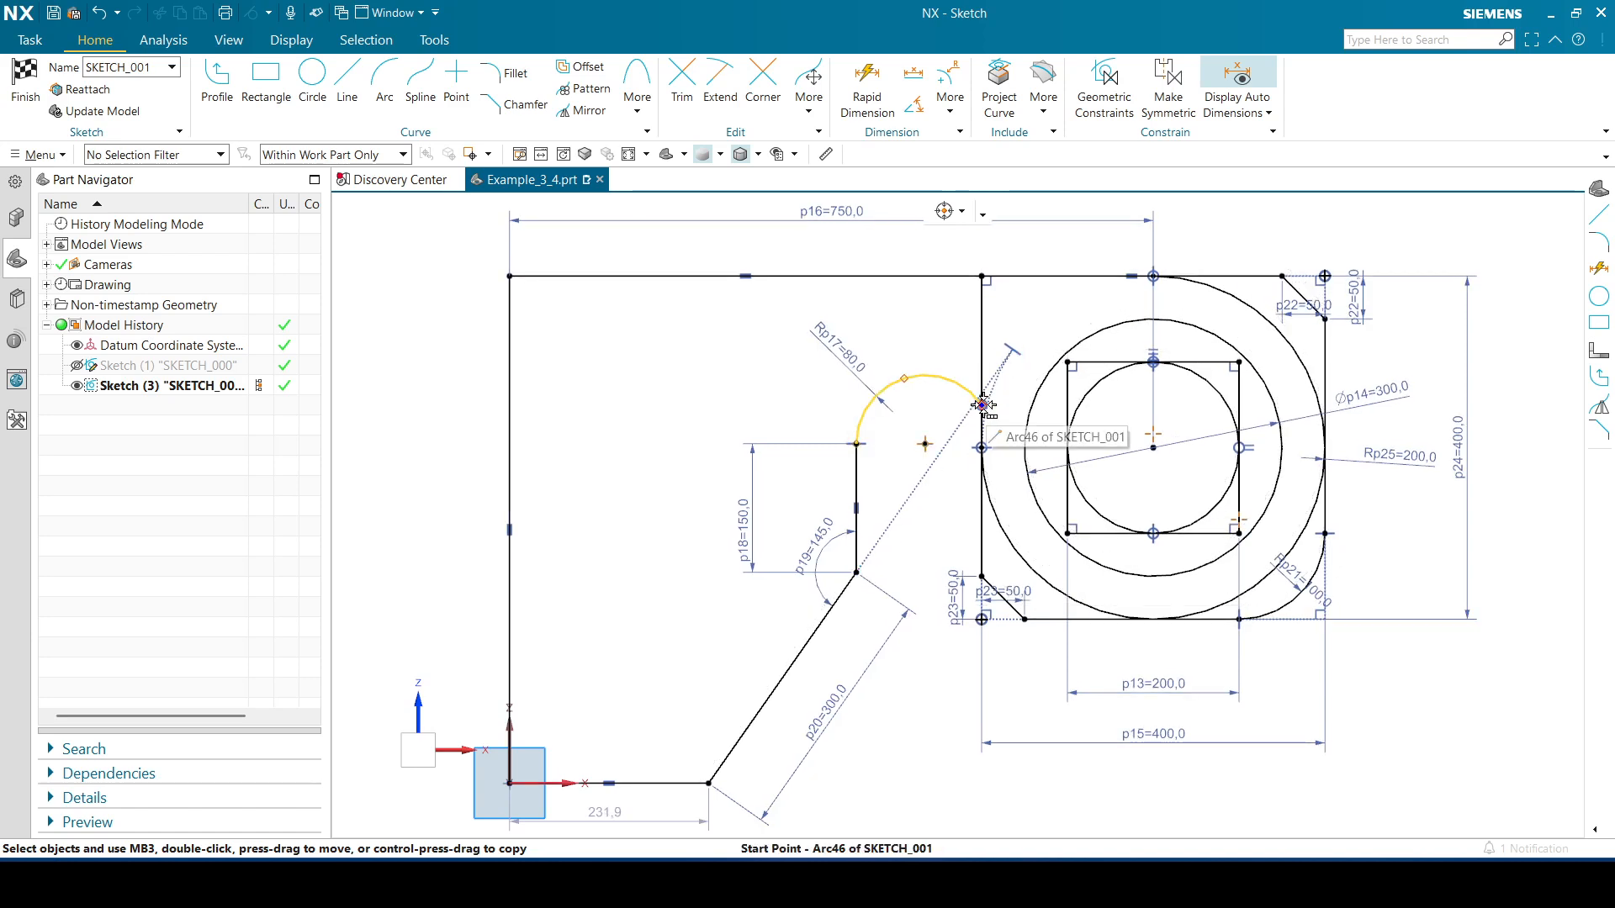
pyautogui.click(983, 406)
pyautogui.click(1382, 239)
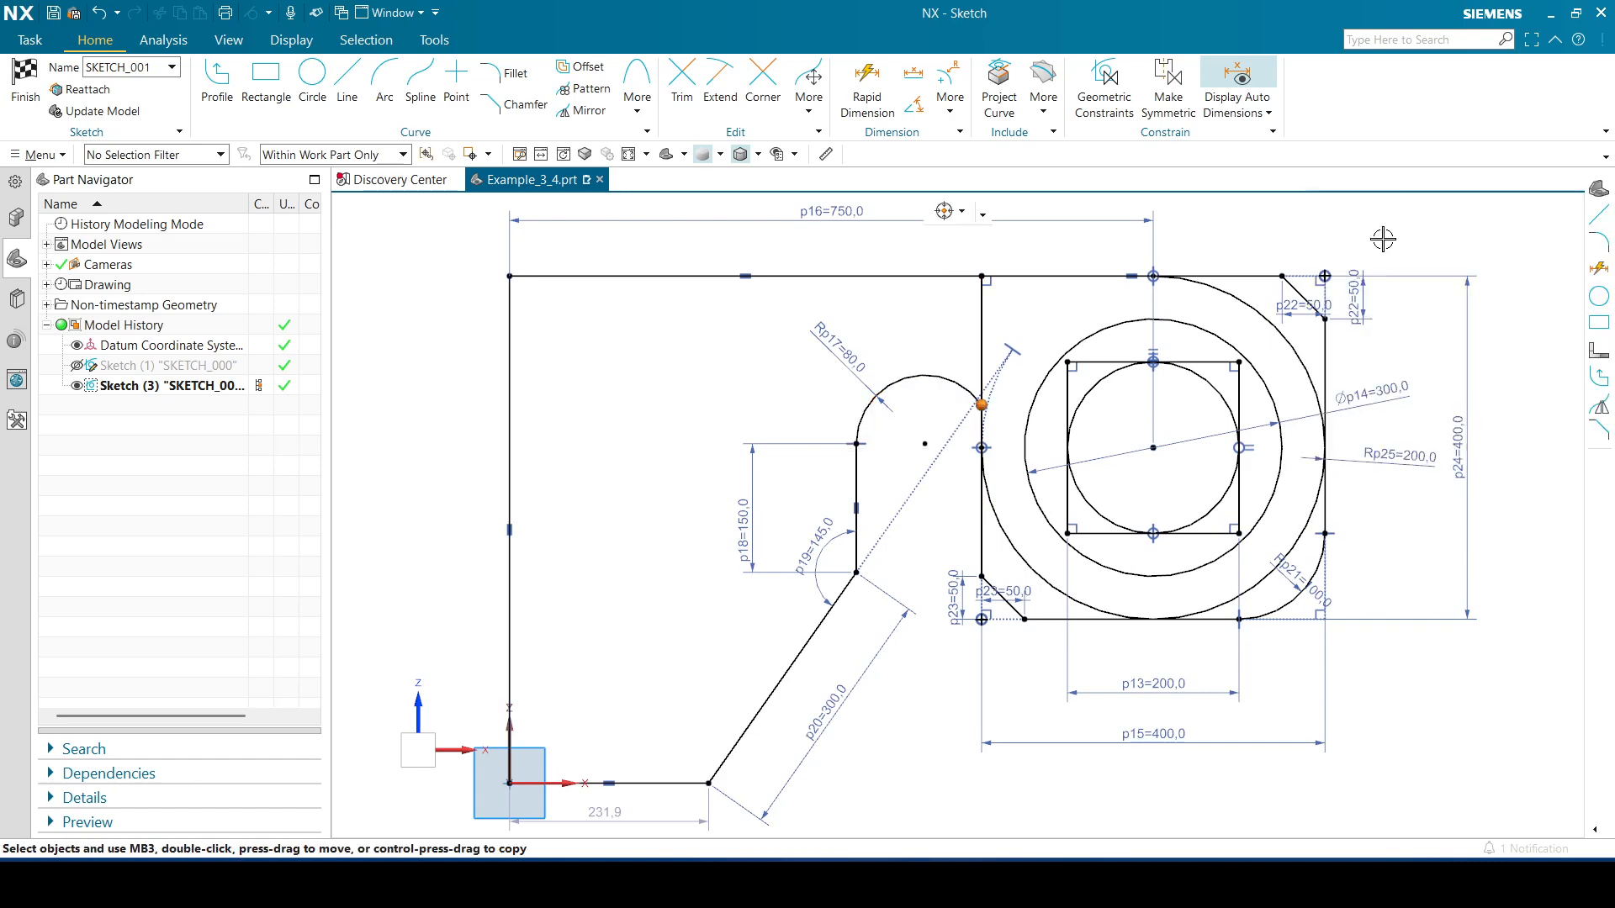
pyautogui.click(981, 447)
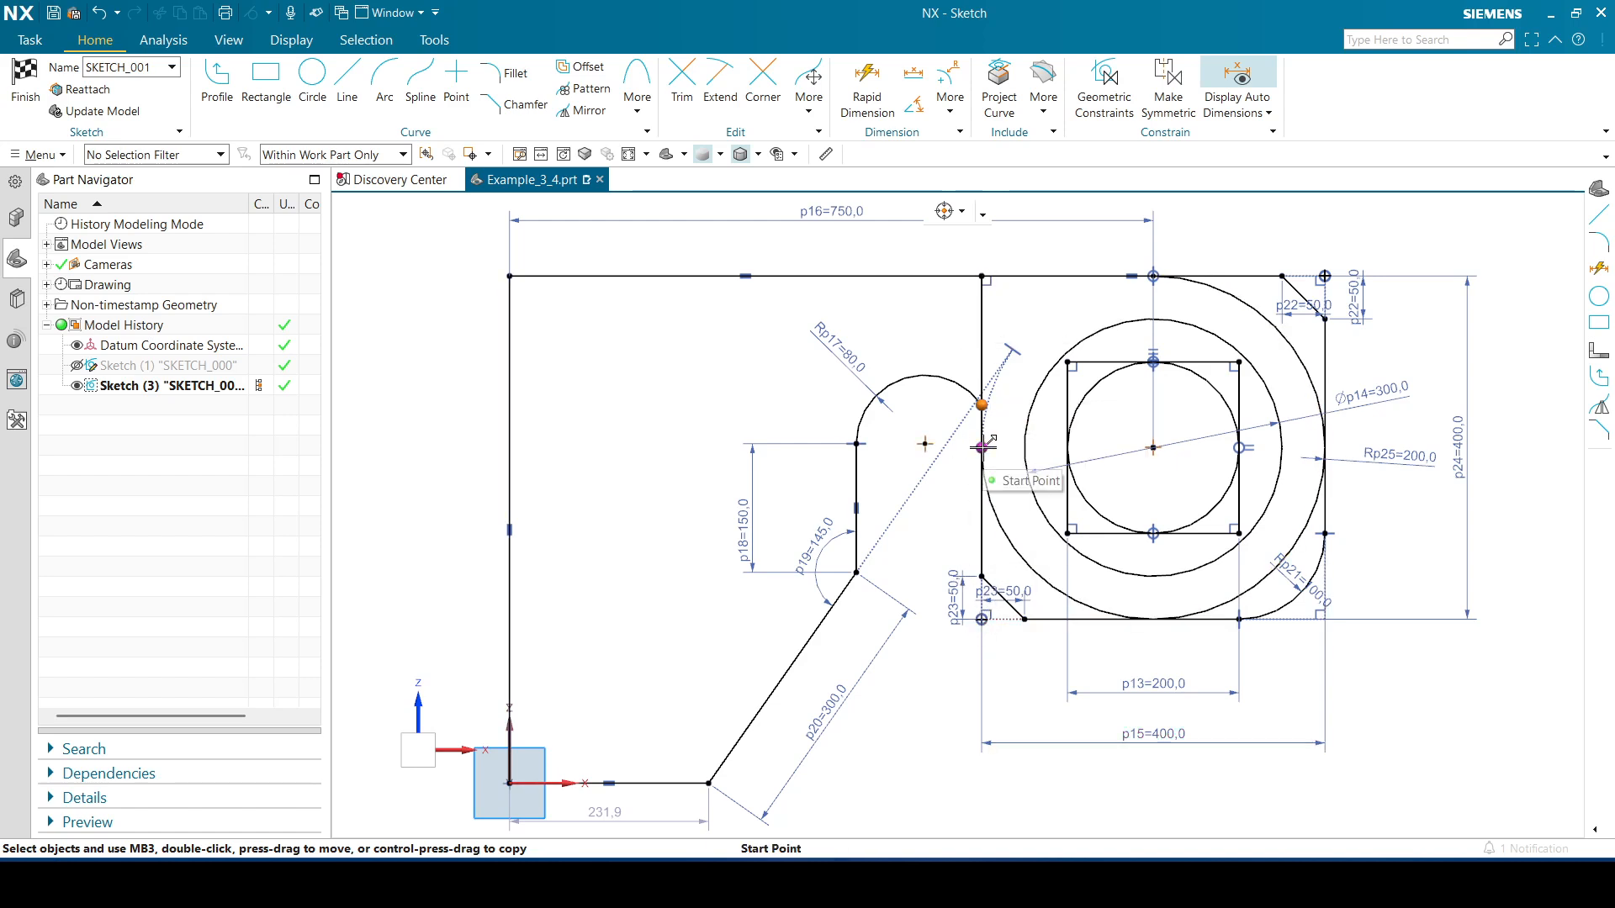
pyautogui.press('c')
pyautogui.click(803, 518)
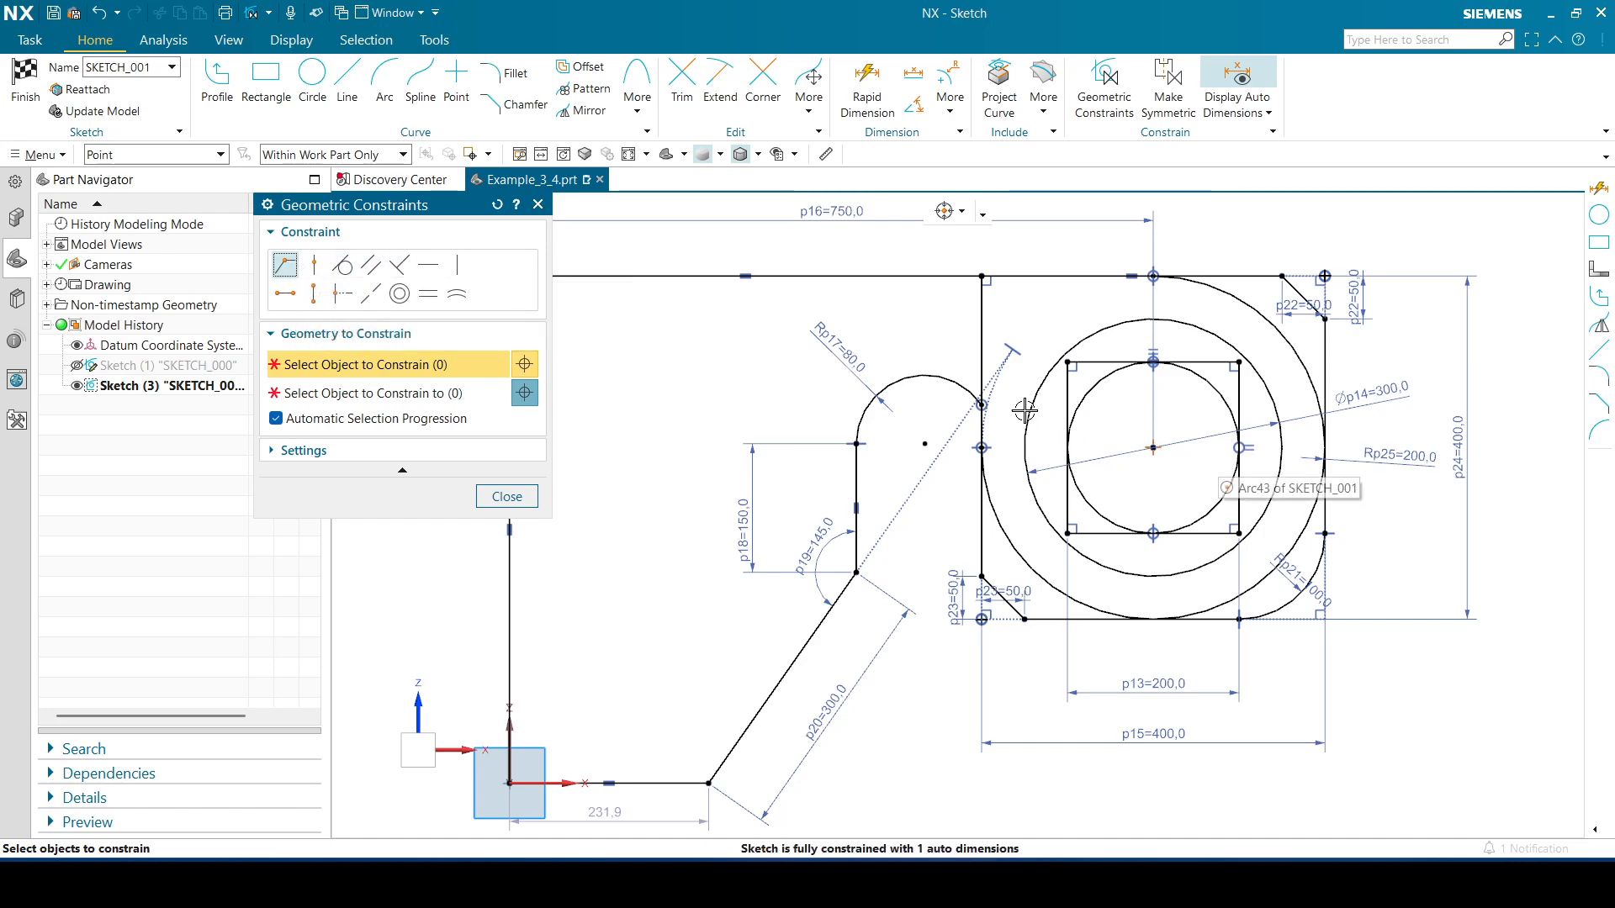
pyautogui.click(981, 409)
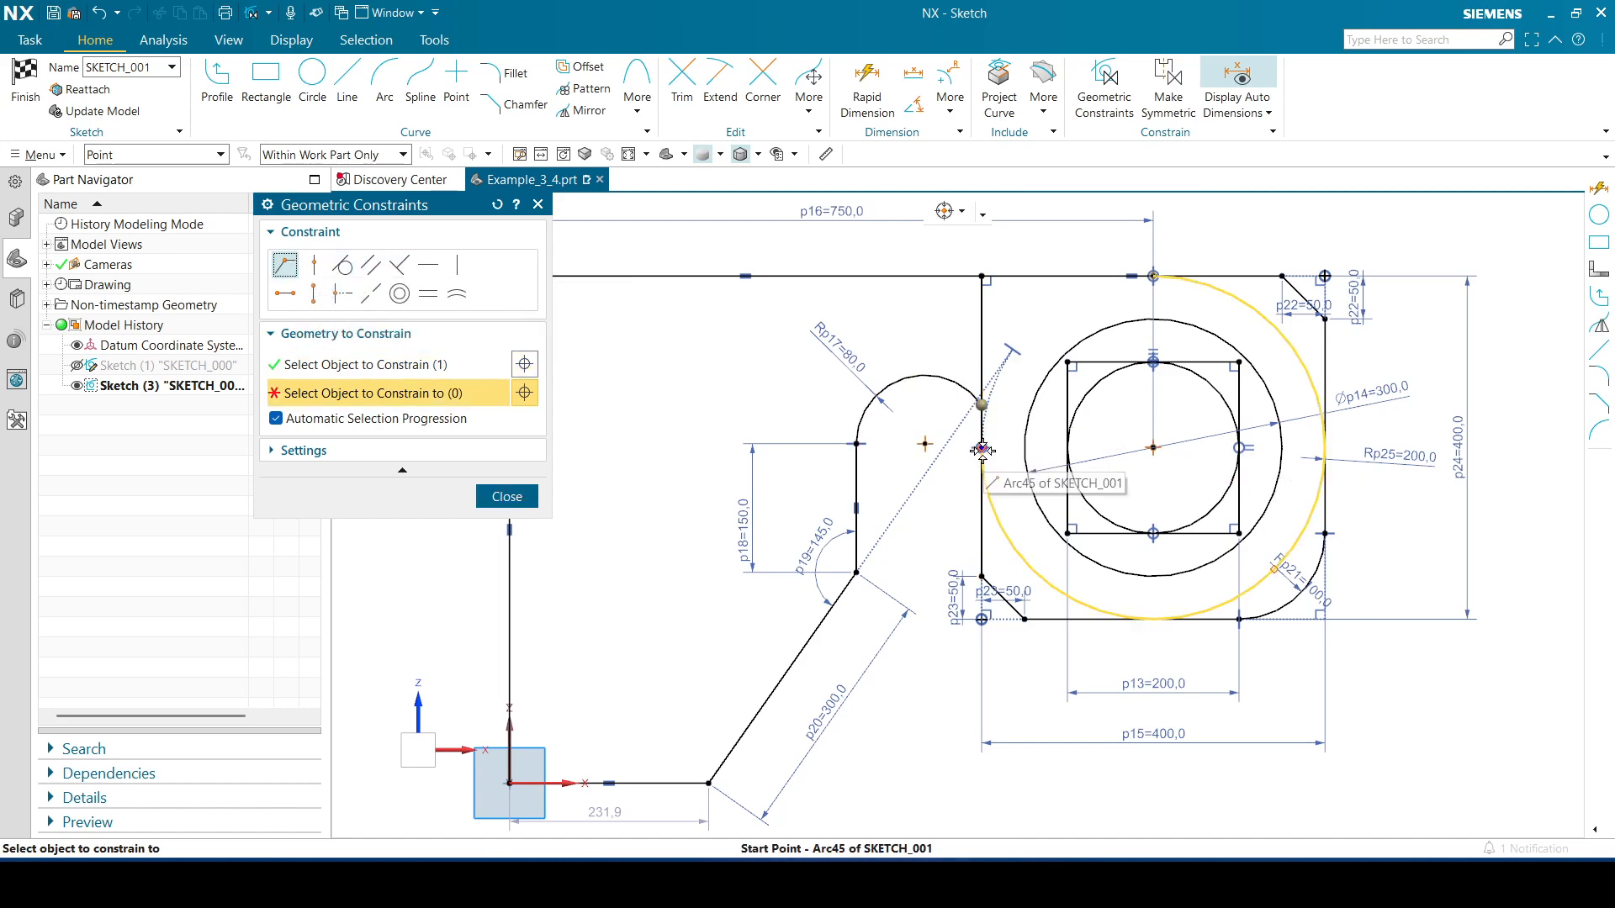
pyautogui.click(984, 449)
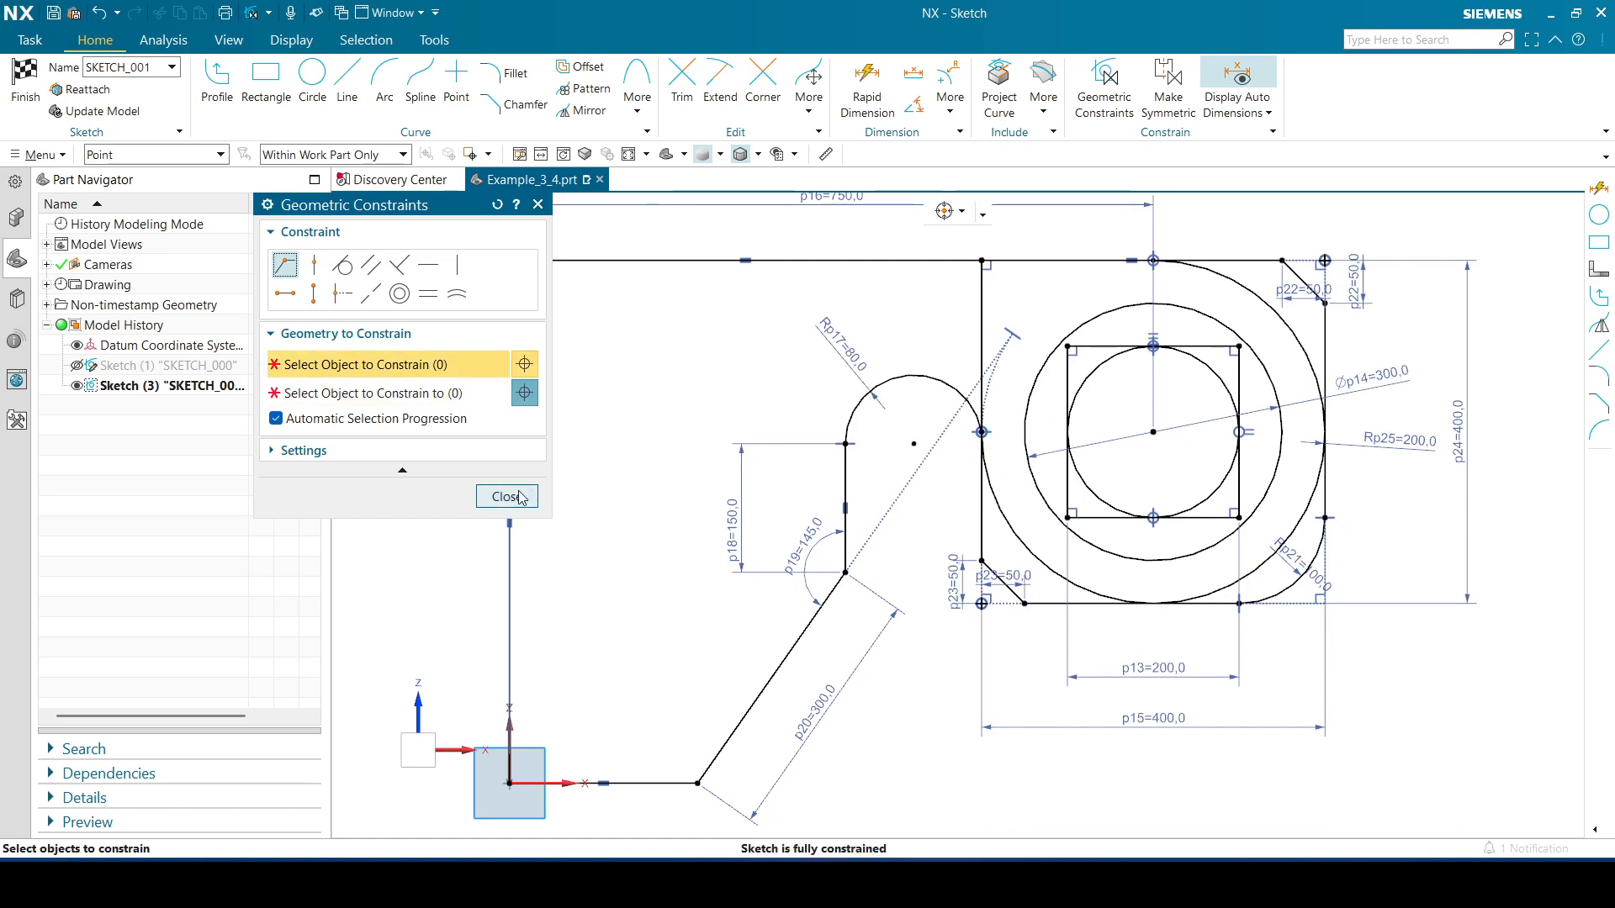
pyautogui.click(506, 496)
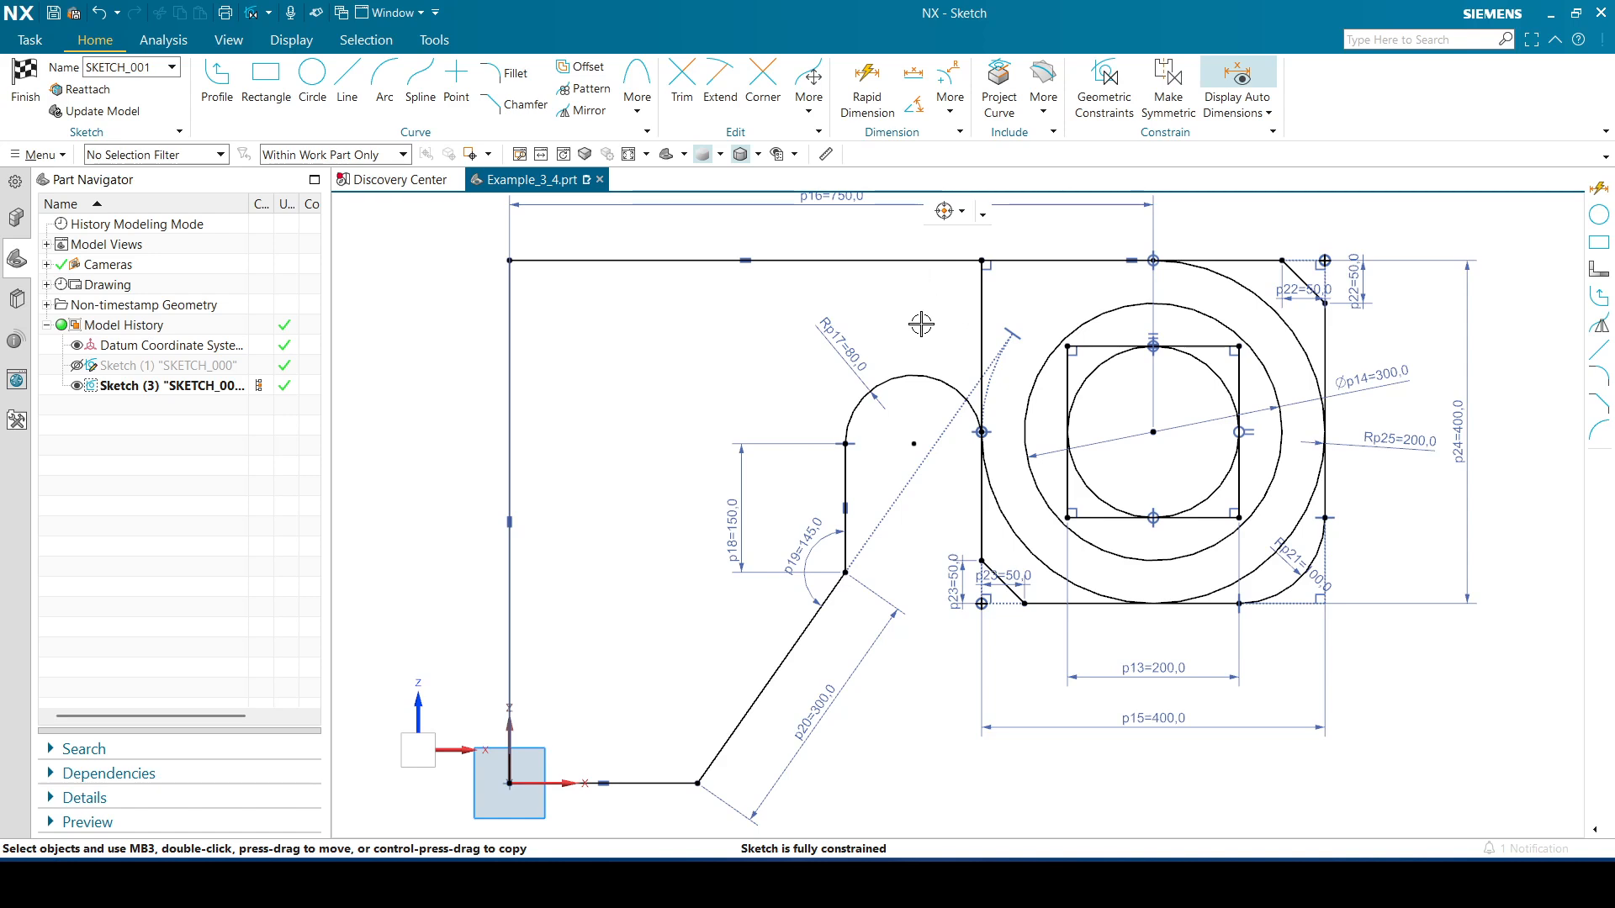
# Mirror the corner boss, plate outline and slanted arm curves about the sketch vertical axis
pyautogui.click(628, 155)
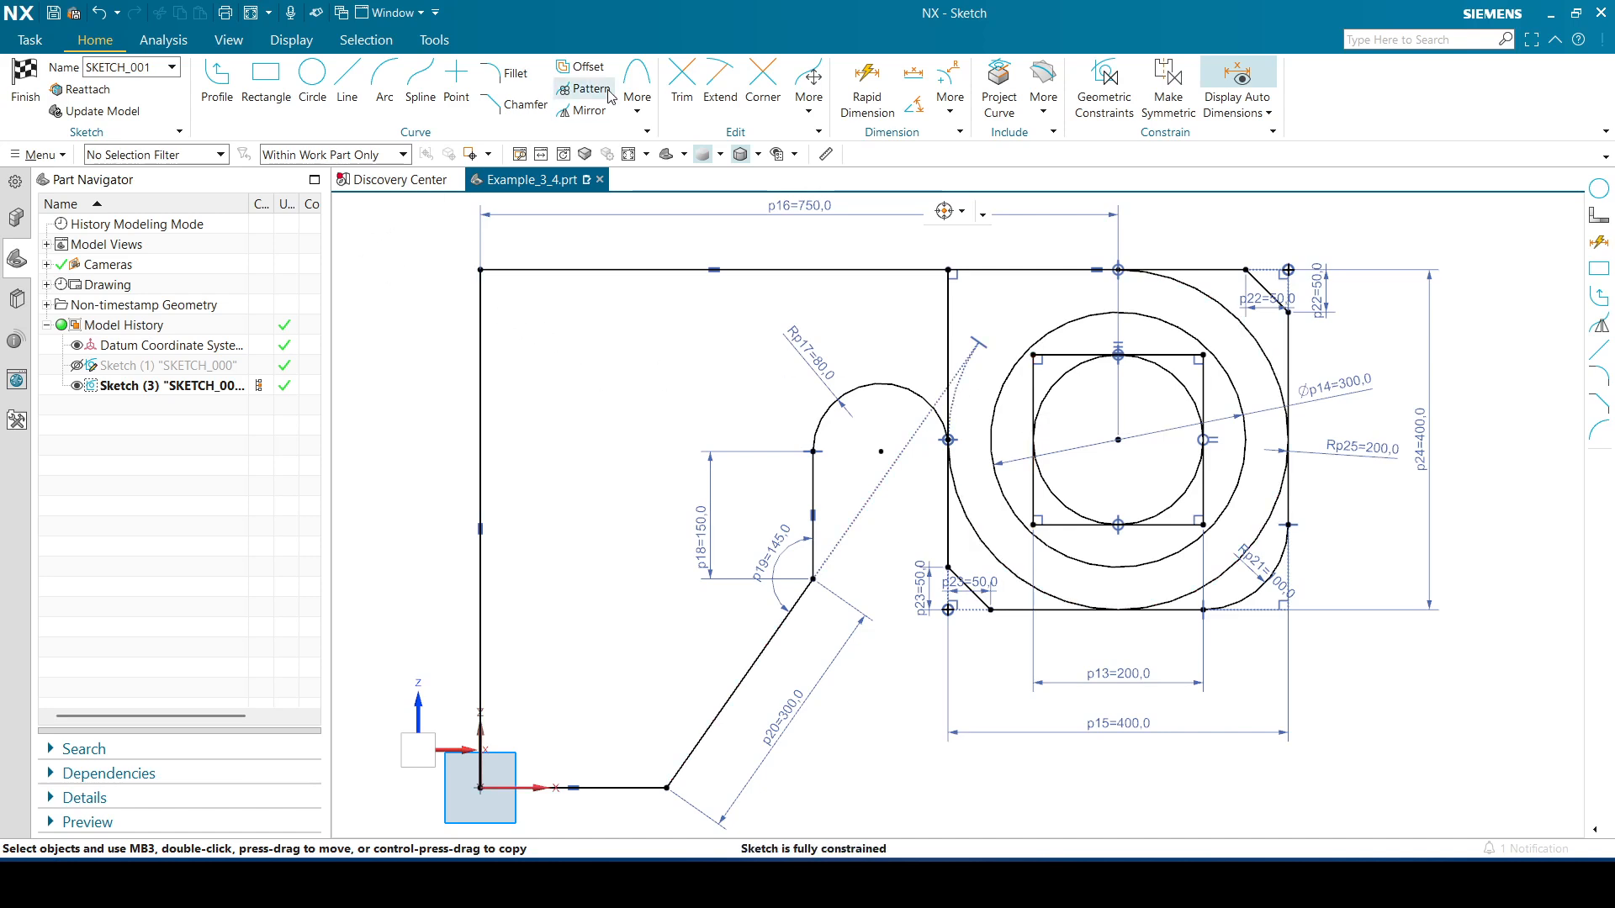
pyautogui.click(582, 110)
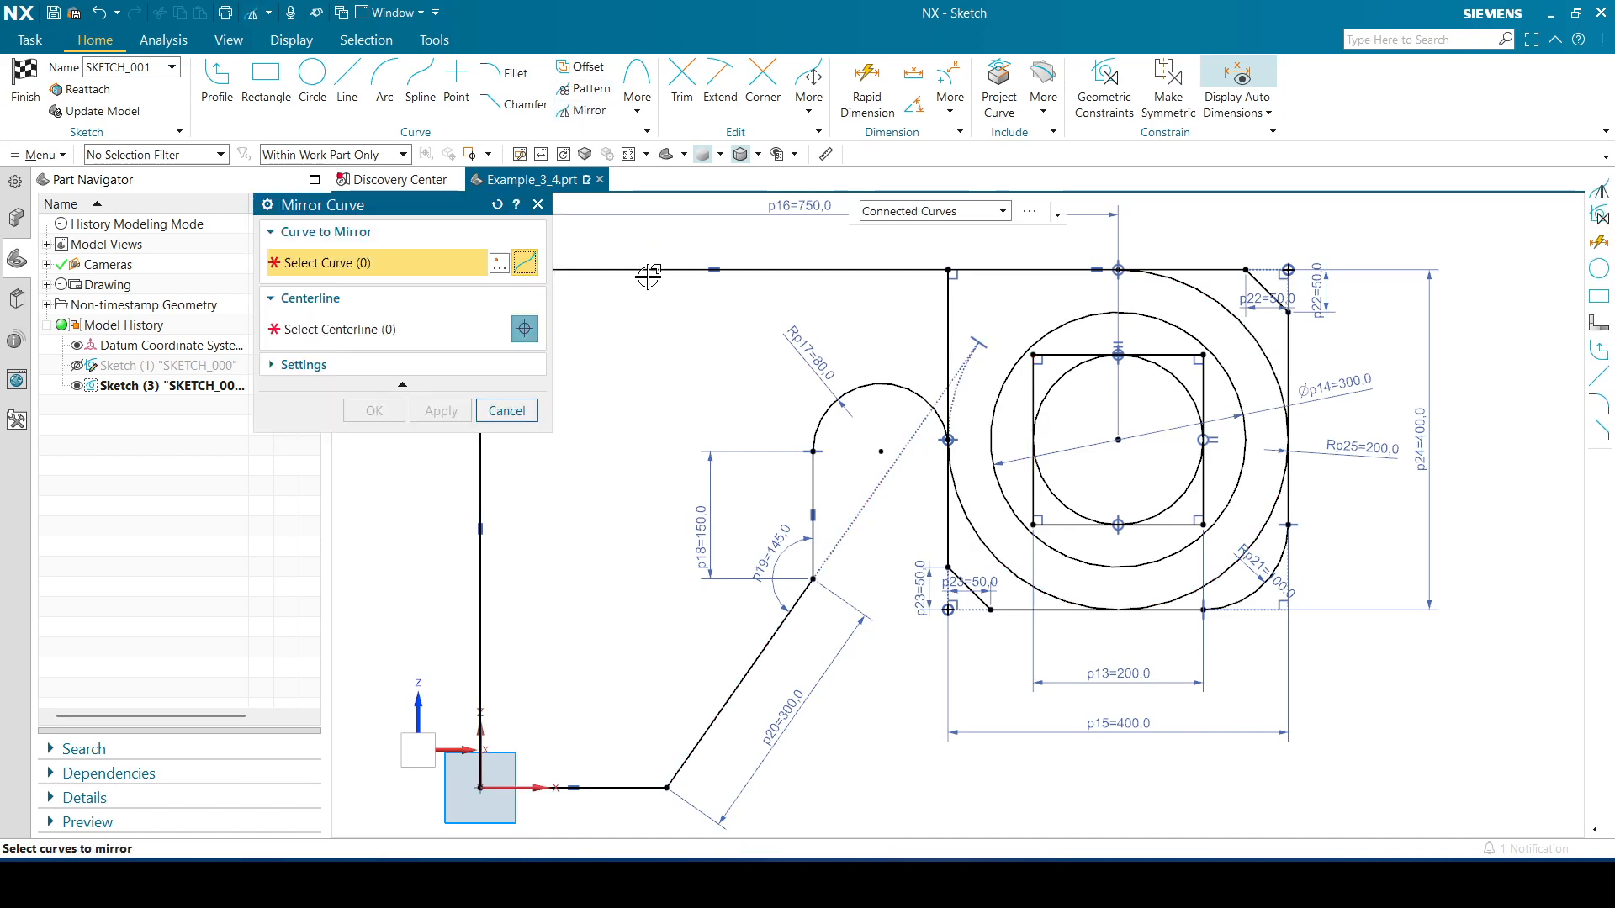
pyautogui.click(875, 270)
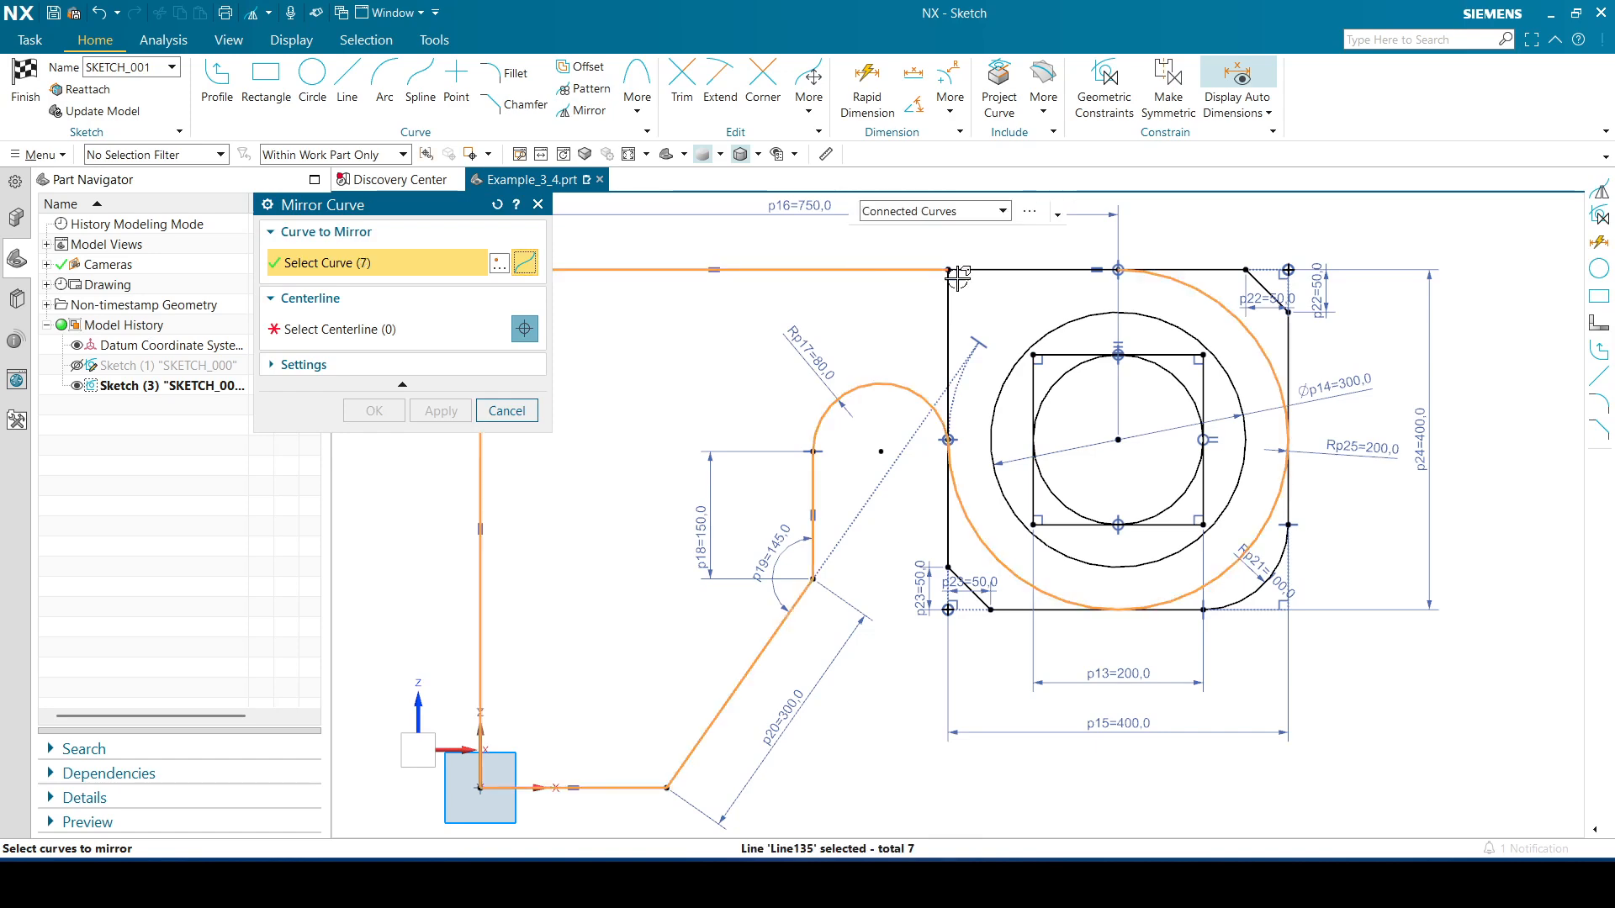
pyautogui.click(1043, 270)
pyautogui.click(1070, 323)
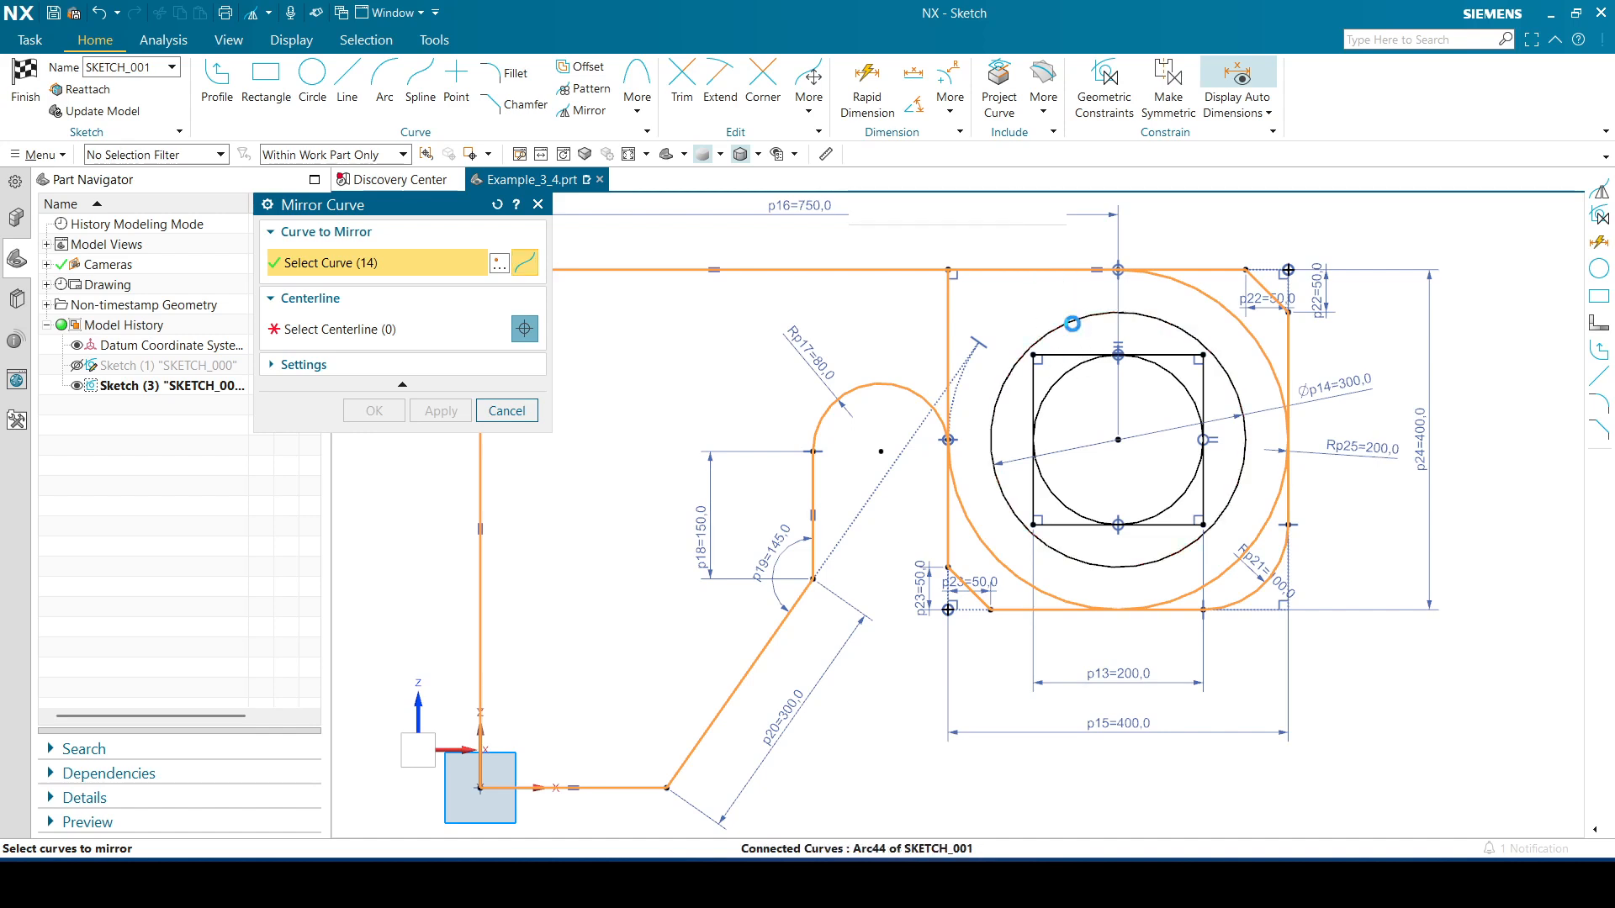
pyautogui.click(1065, 355)
pyautogui.click(1059, 375)
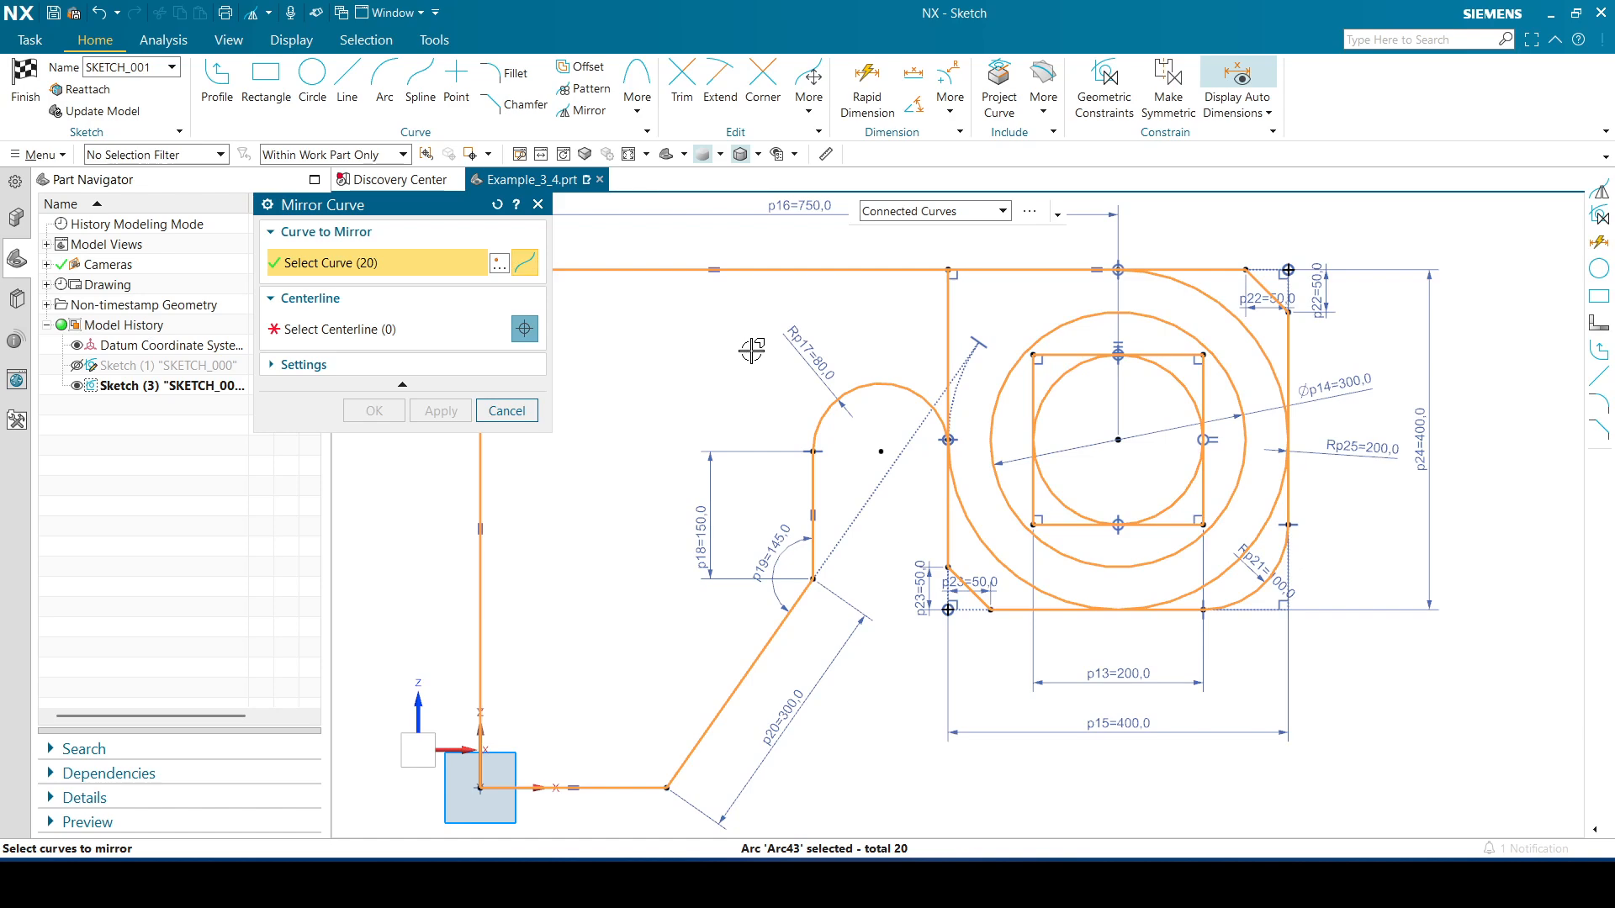
pyautogui.keyDown('shift'); pyautogui.moveTo(757, 368); pyautogui.dragTo(965, 348, button='middle'); pyautogui.keyUp('shift')
pyautogui.click(383, 331)
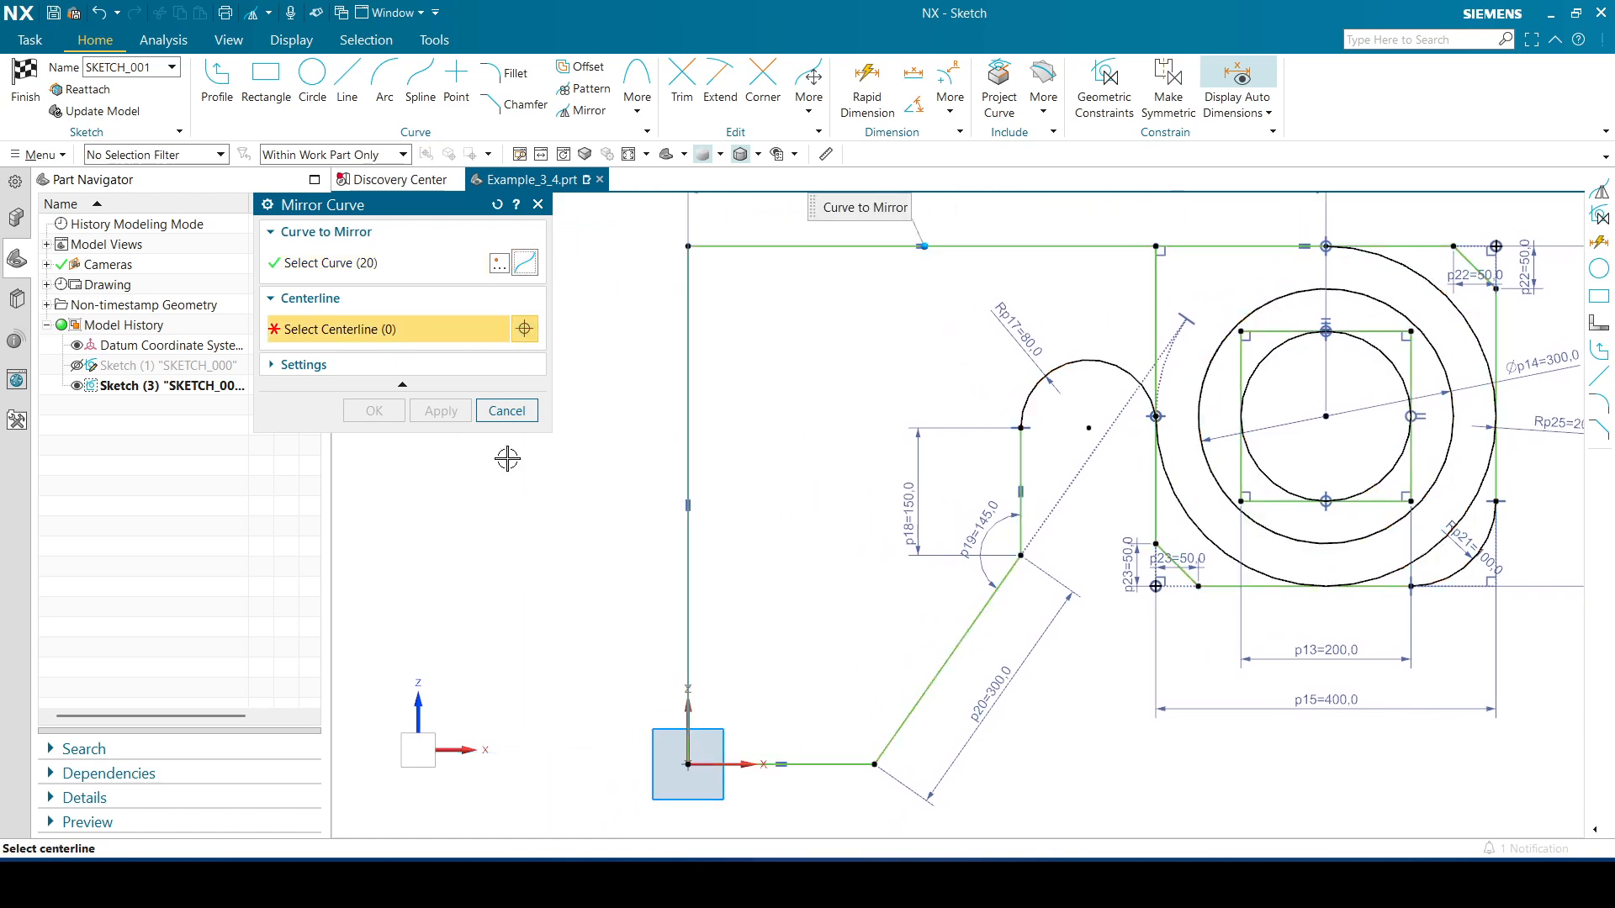
pyautogui.click(690, 713)
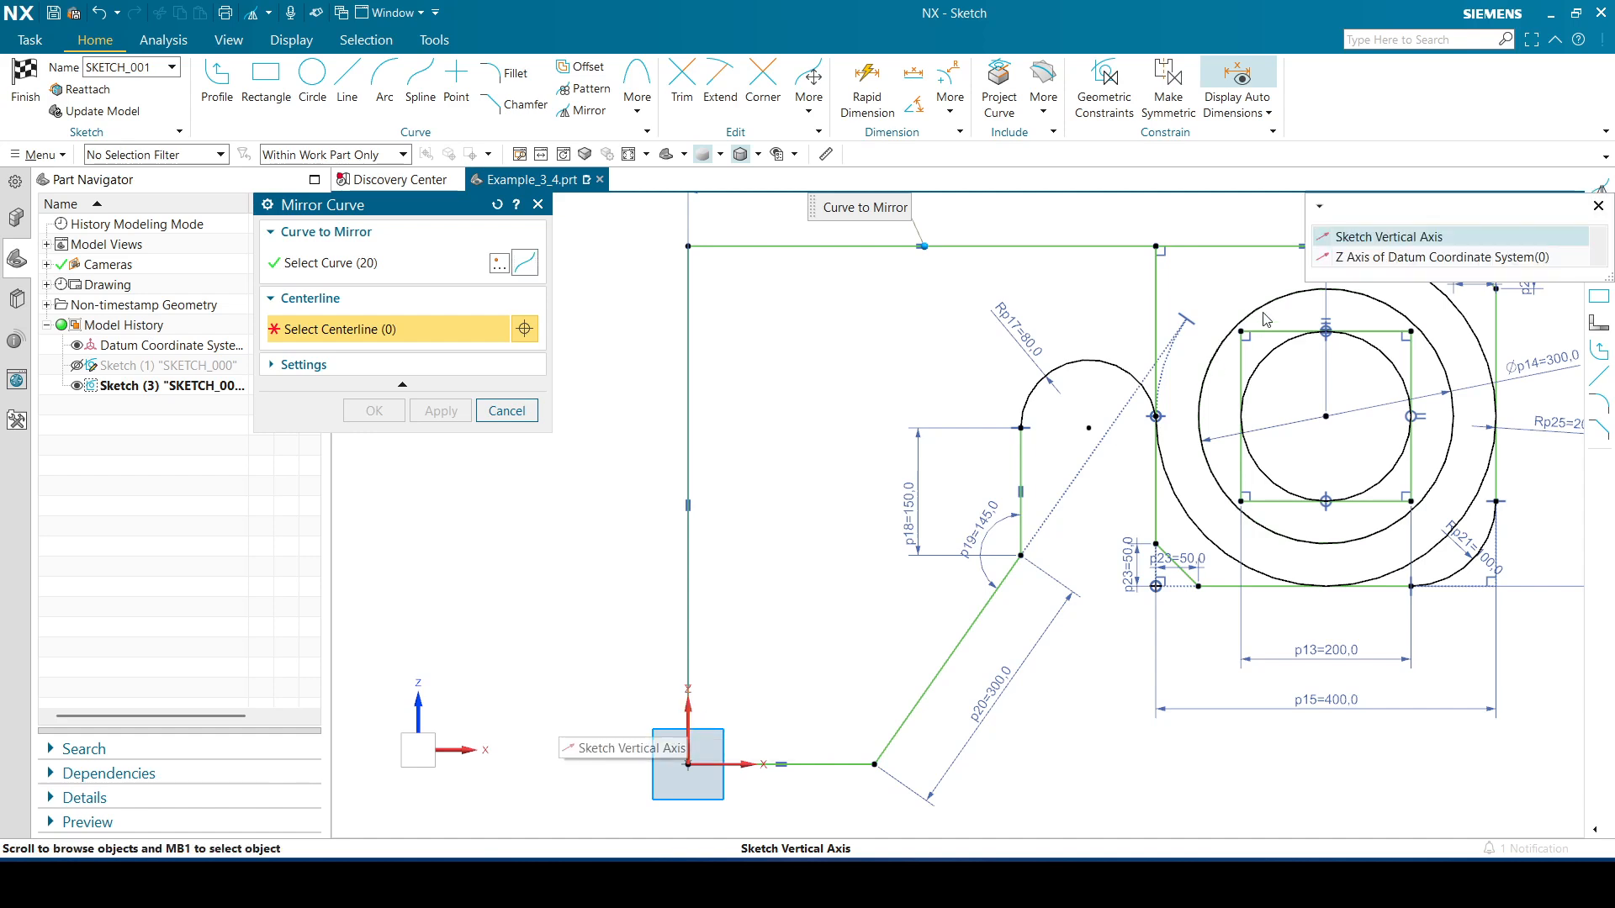
pyautogui.click(1367, 228)
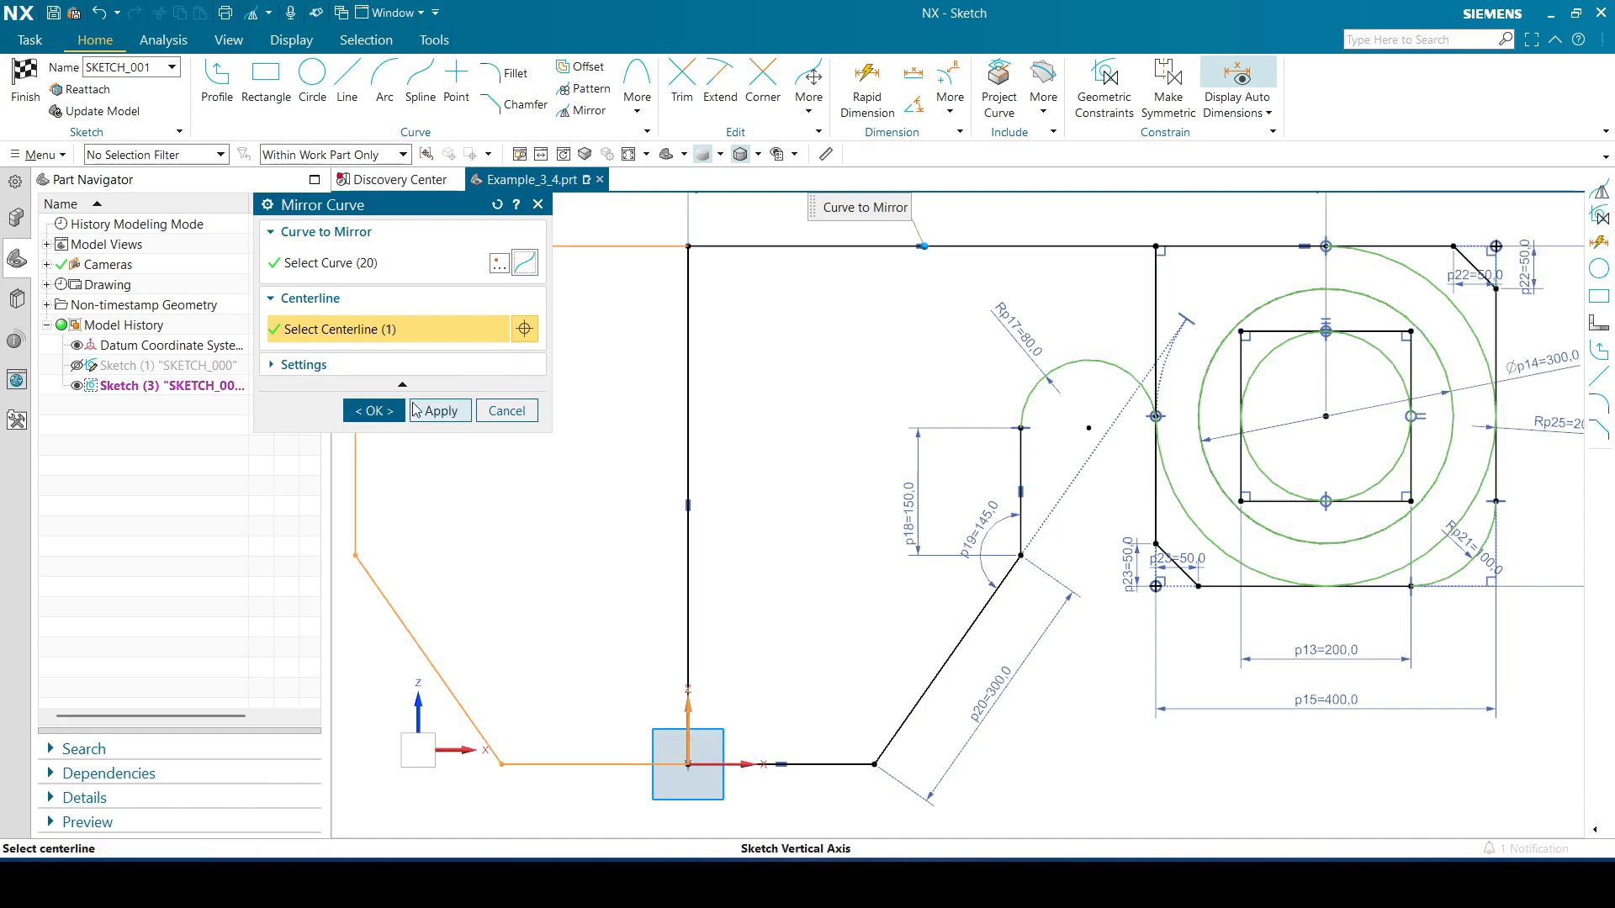
pyautogui.click(439, 410)
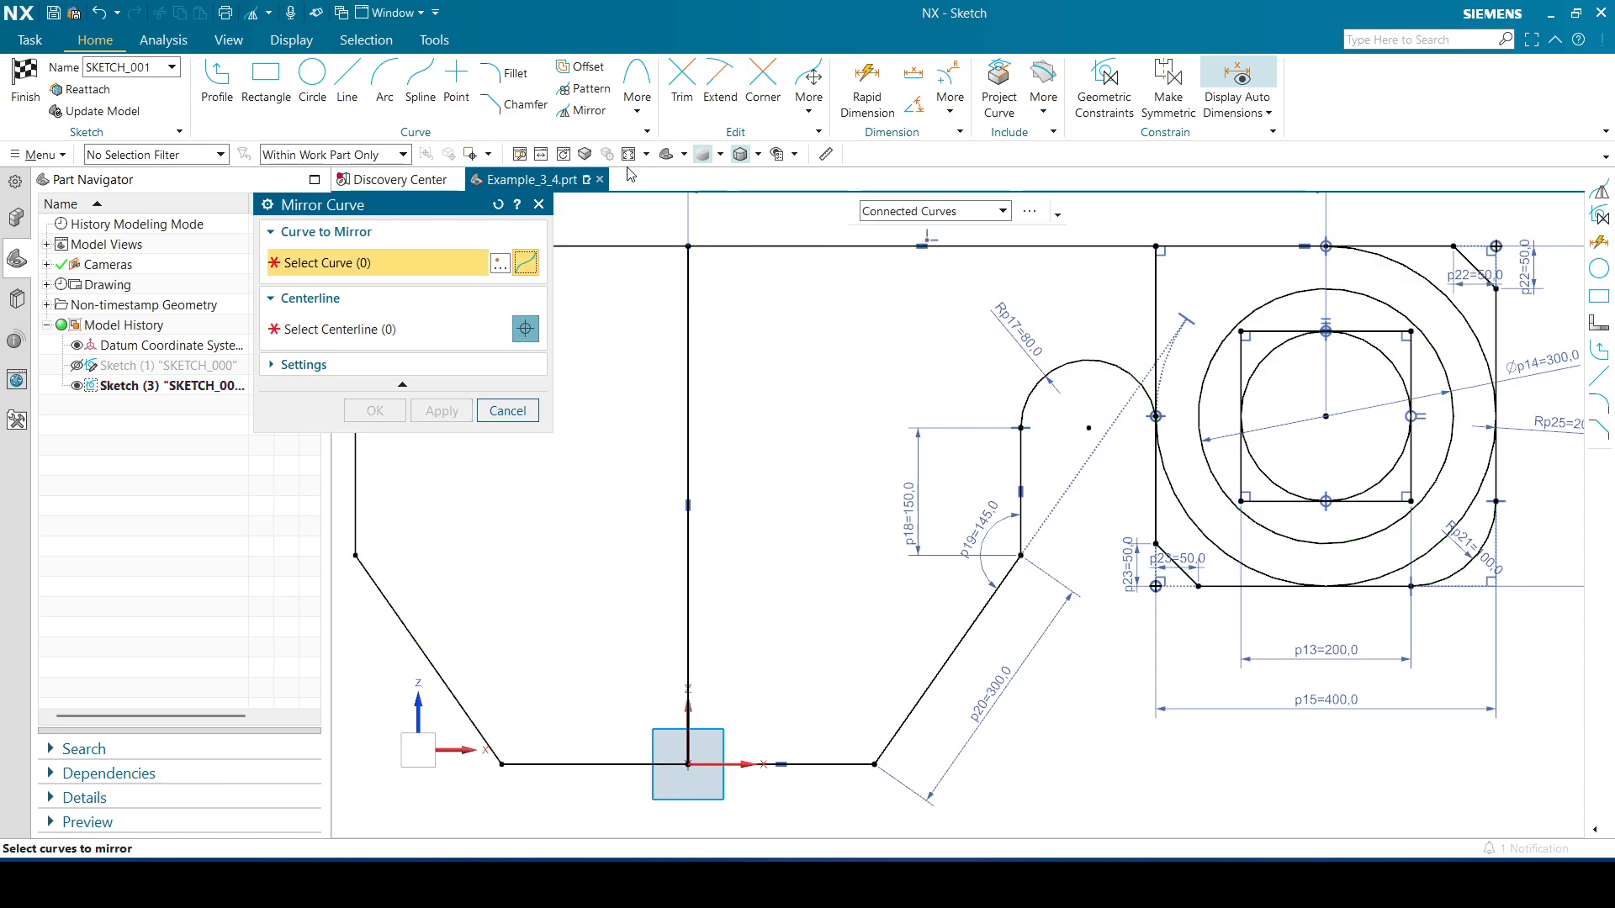
# Mirror all upper curves, both halves, about the sketch horizontal axis to complete the plate outline
pyautogui.hotkey('ctrl', 'f')
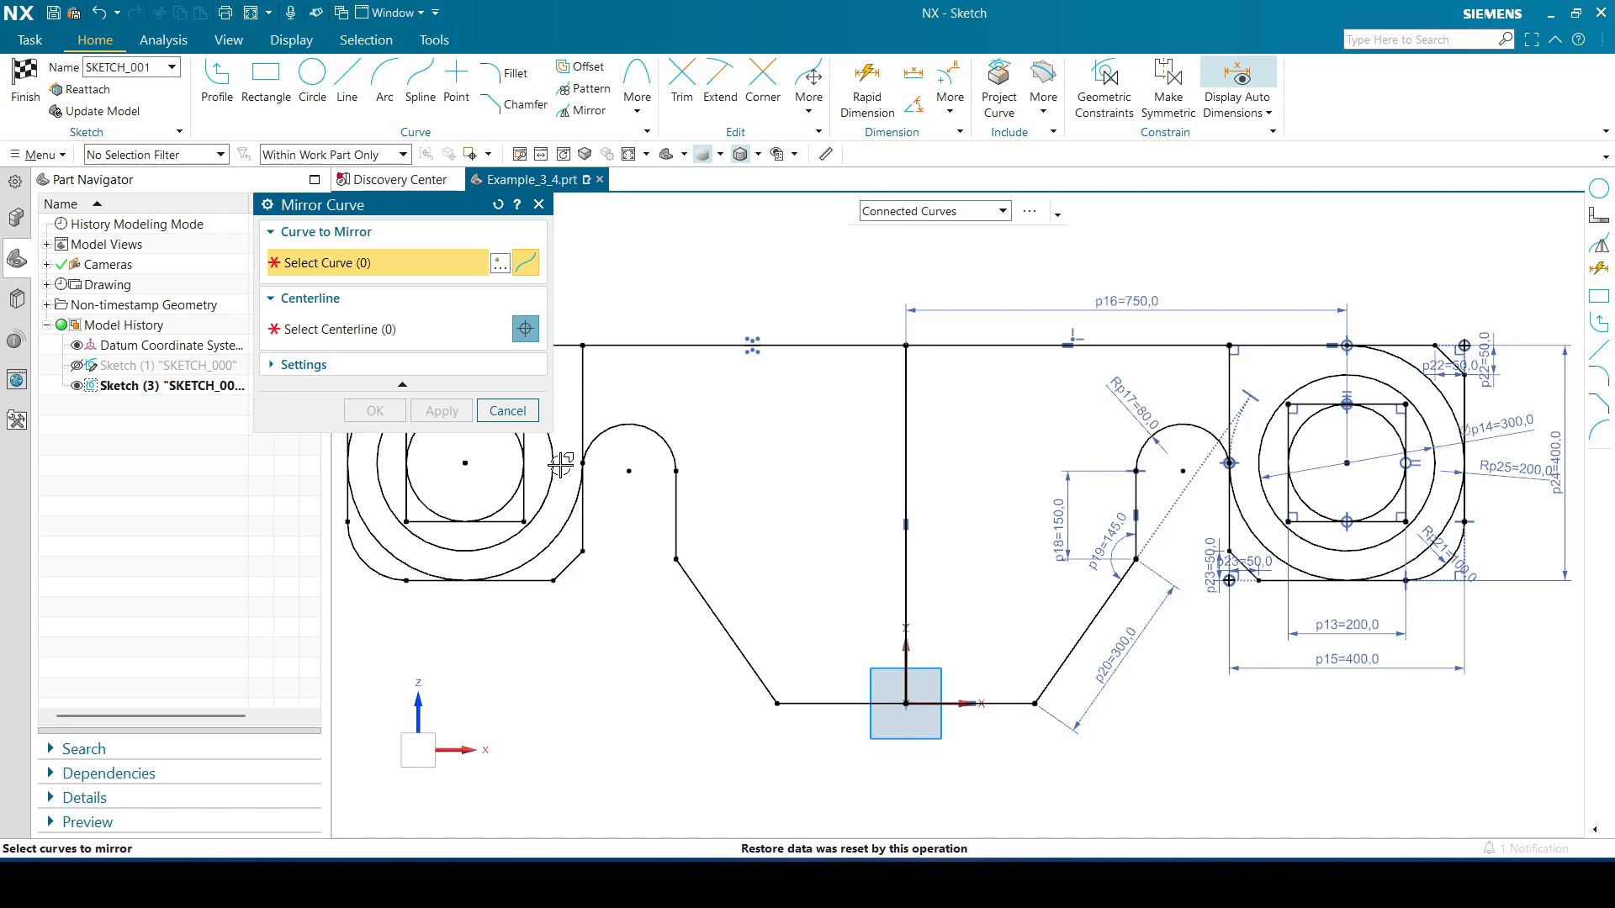
pyautogui.moveTo(389, 210); pyautogui.dragTo(167, 185)
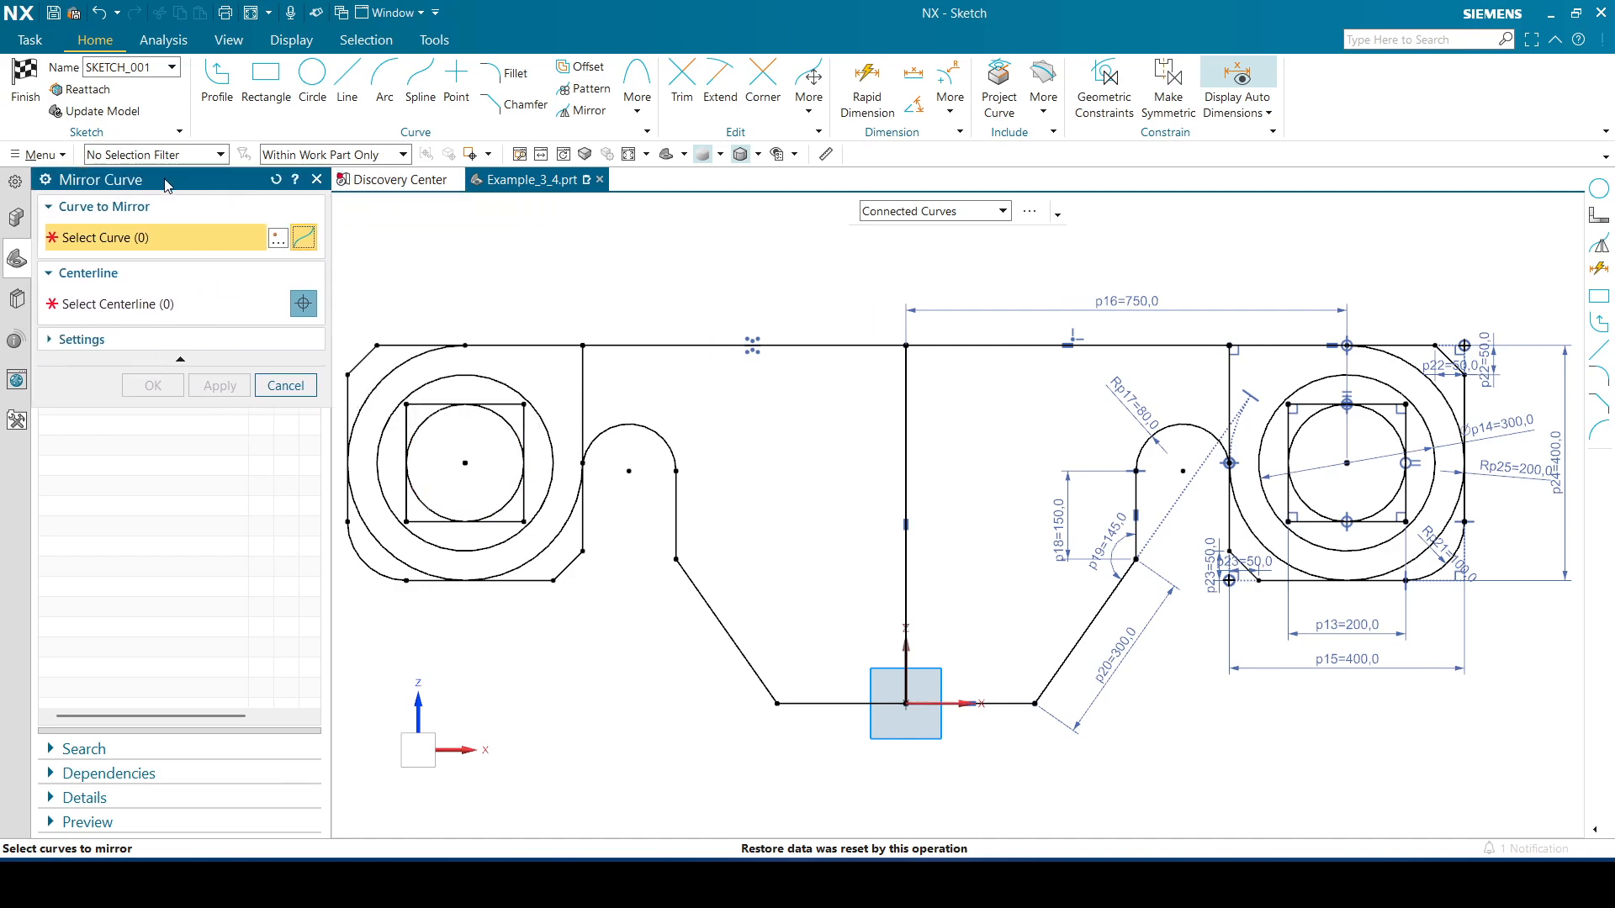
pyautogui.click(414, 345)
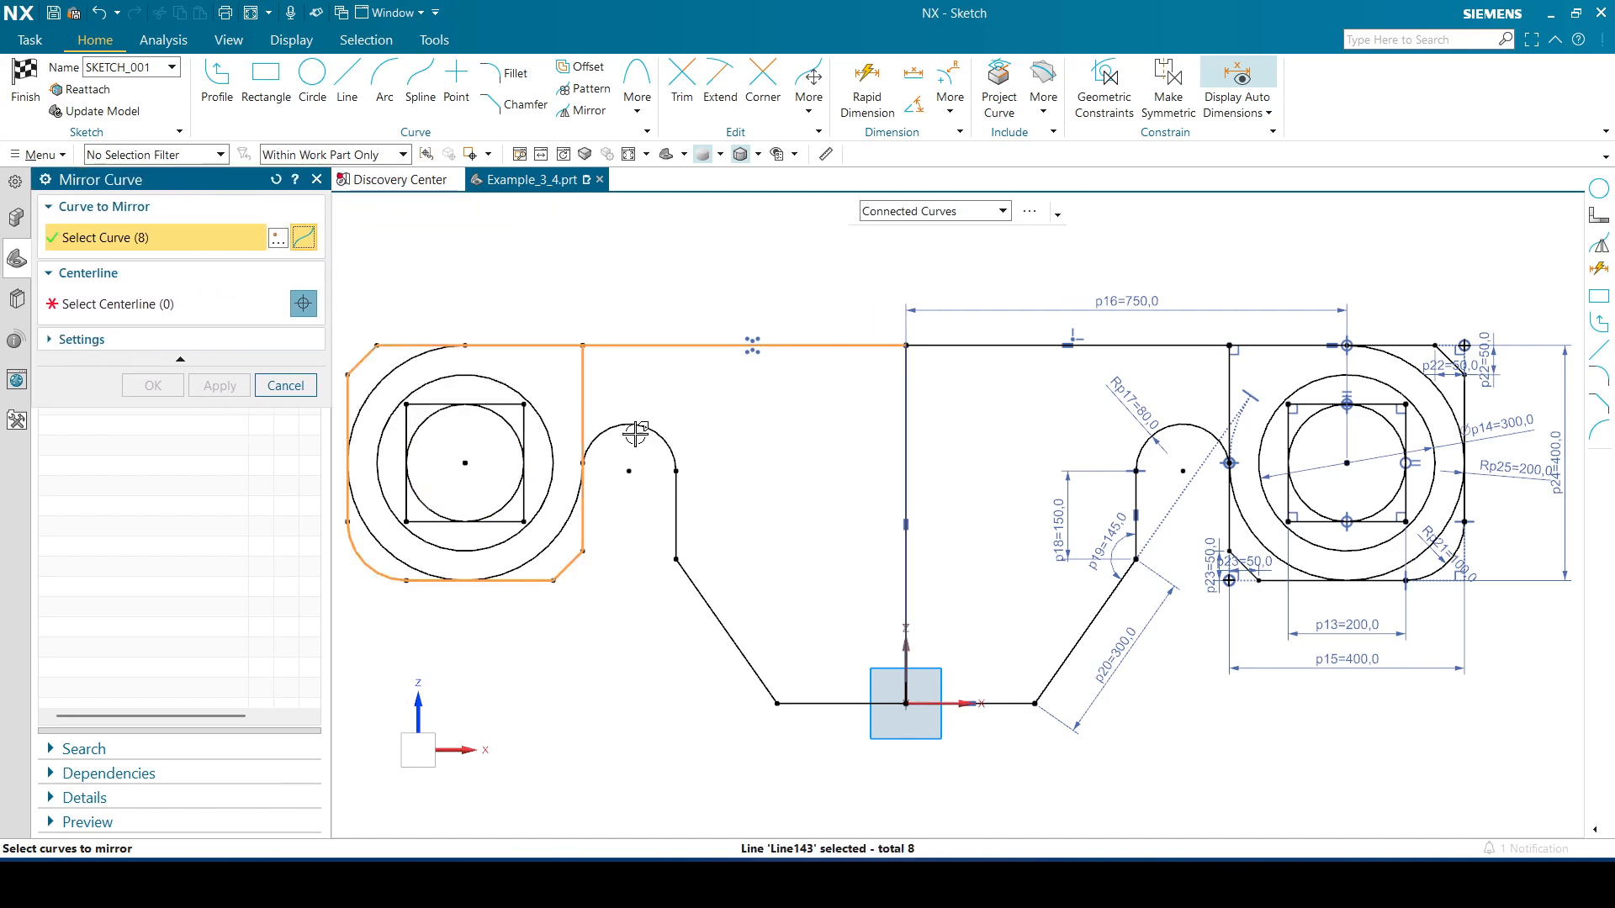
pyautogui.click(507, 420)
pyautogui.click(513, 405)
pyautogui.click(509, 384)
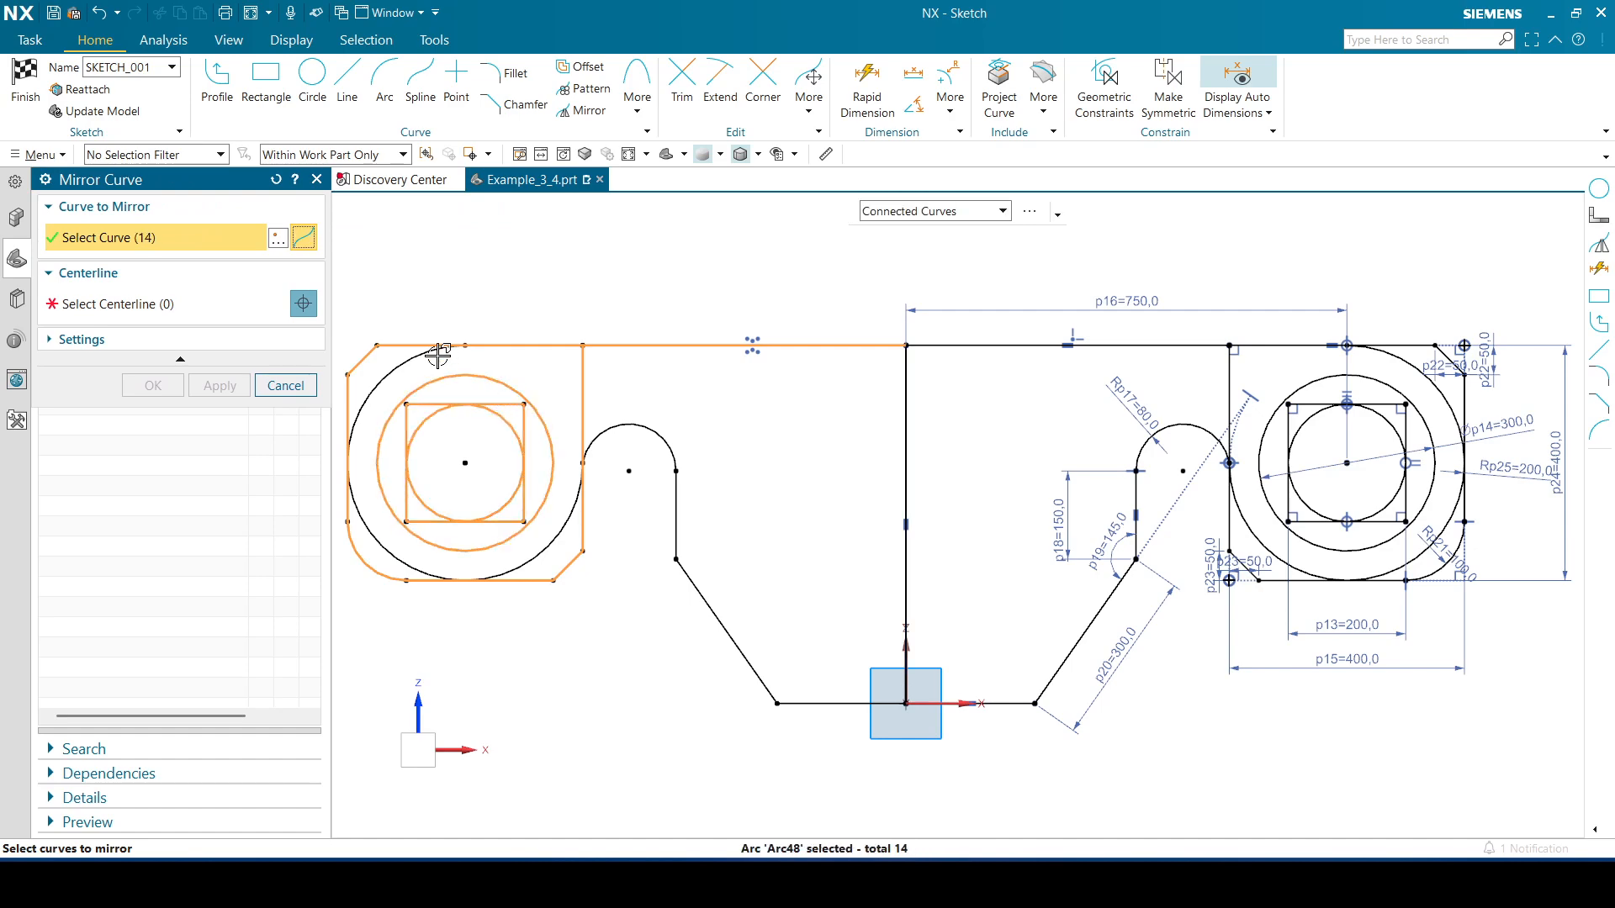
pyautogui.click(413, 354)
pyautogui.click(956, 345)
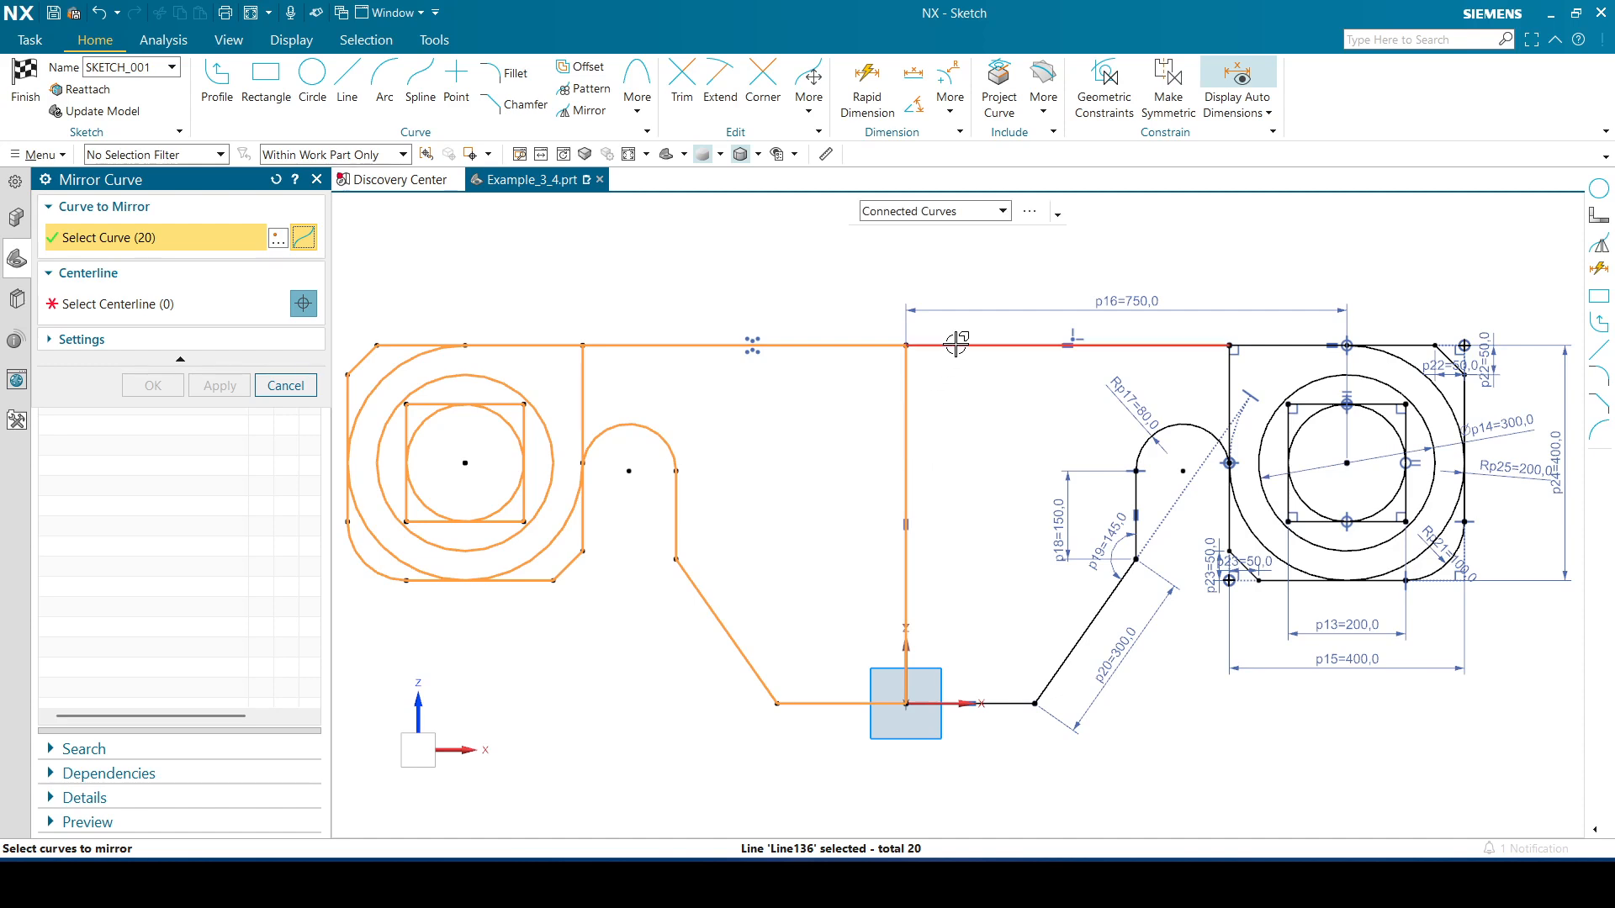
pyautogui.click(956, 345)
pyautogui.click(1229, 377)
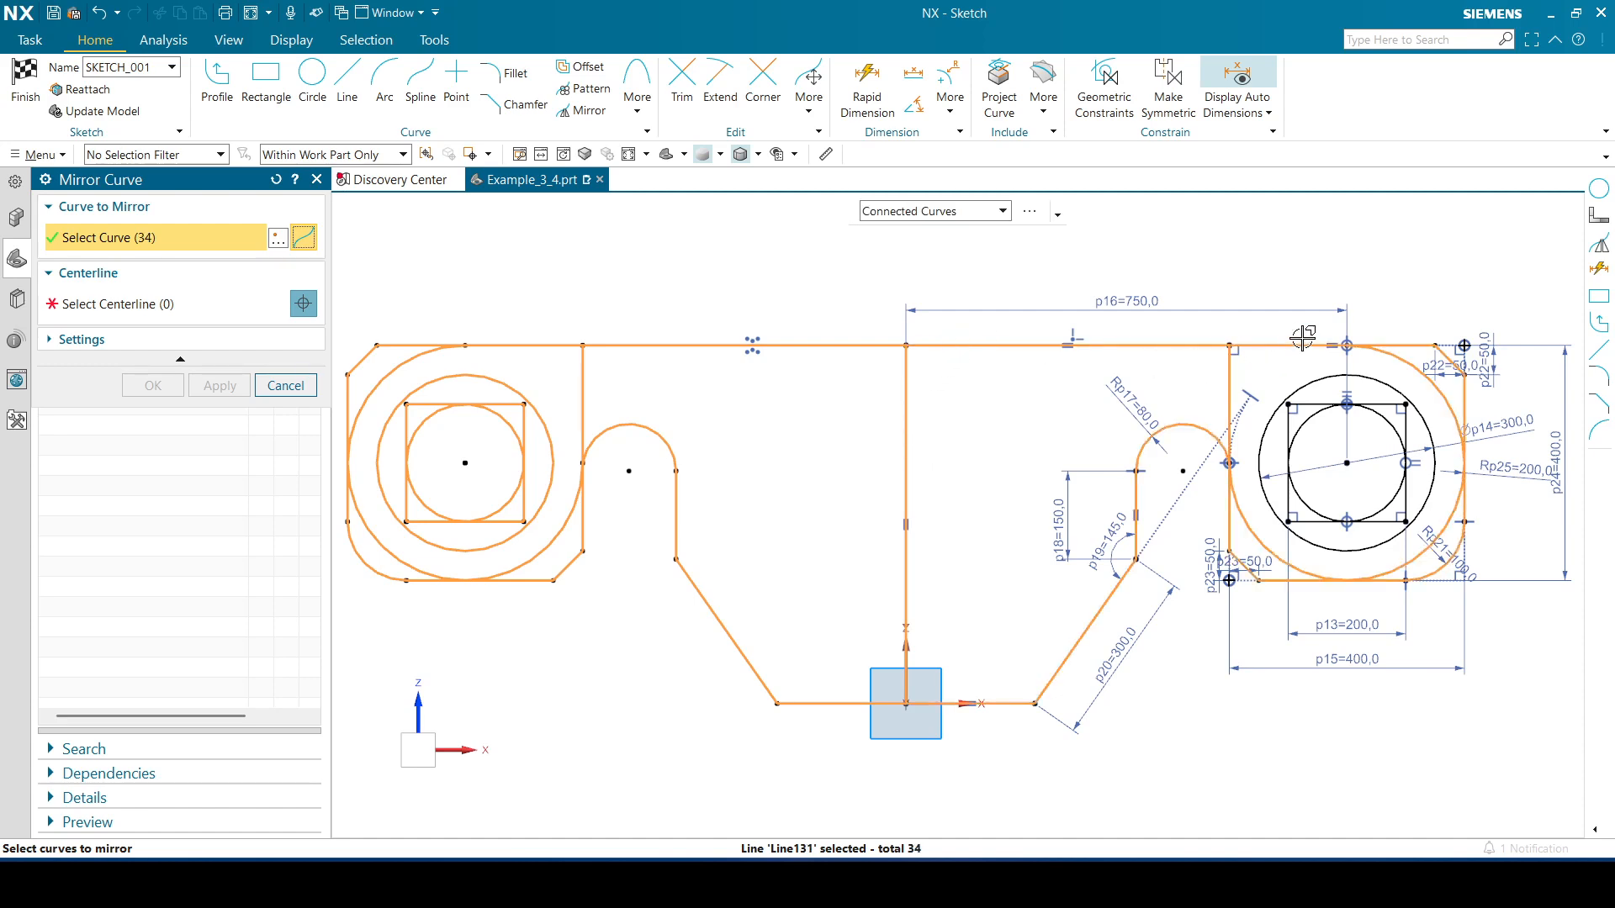
pyautogui.click(1380, 405)
pyautogui.click(1377, 382)
pyautogui.click(1375, 412)
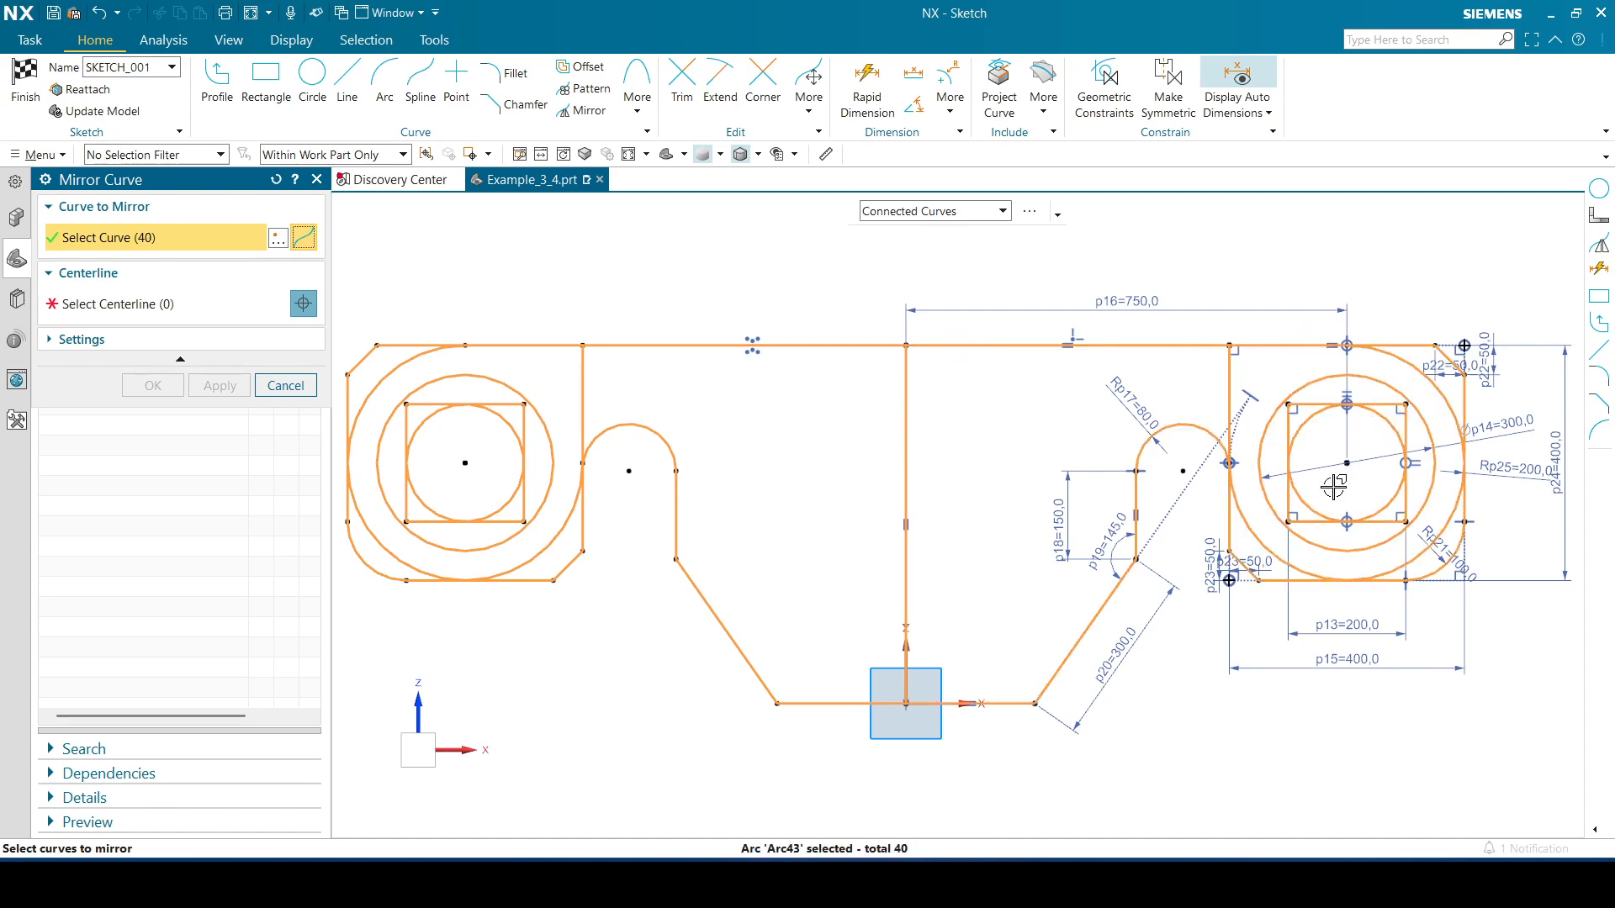
pyautogui.click(206, 307)
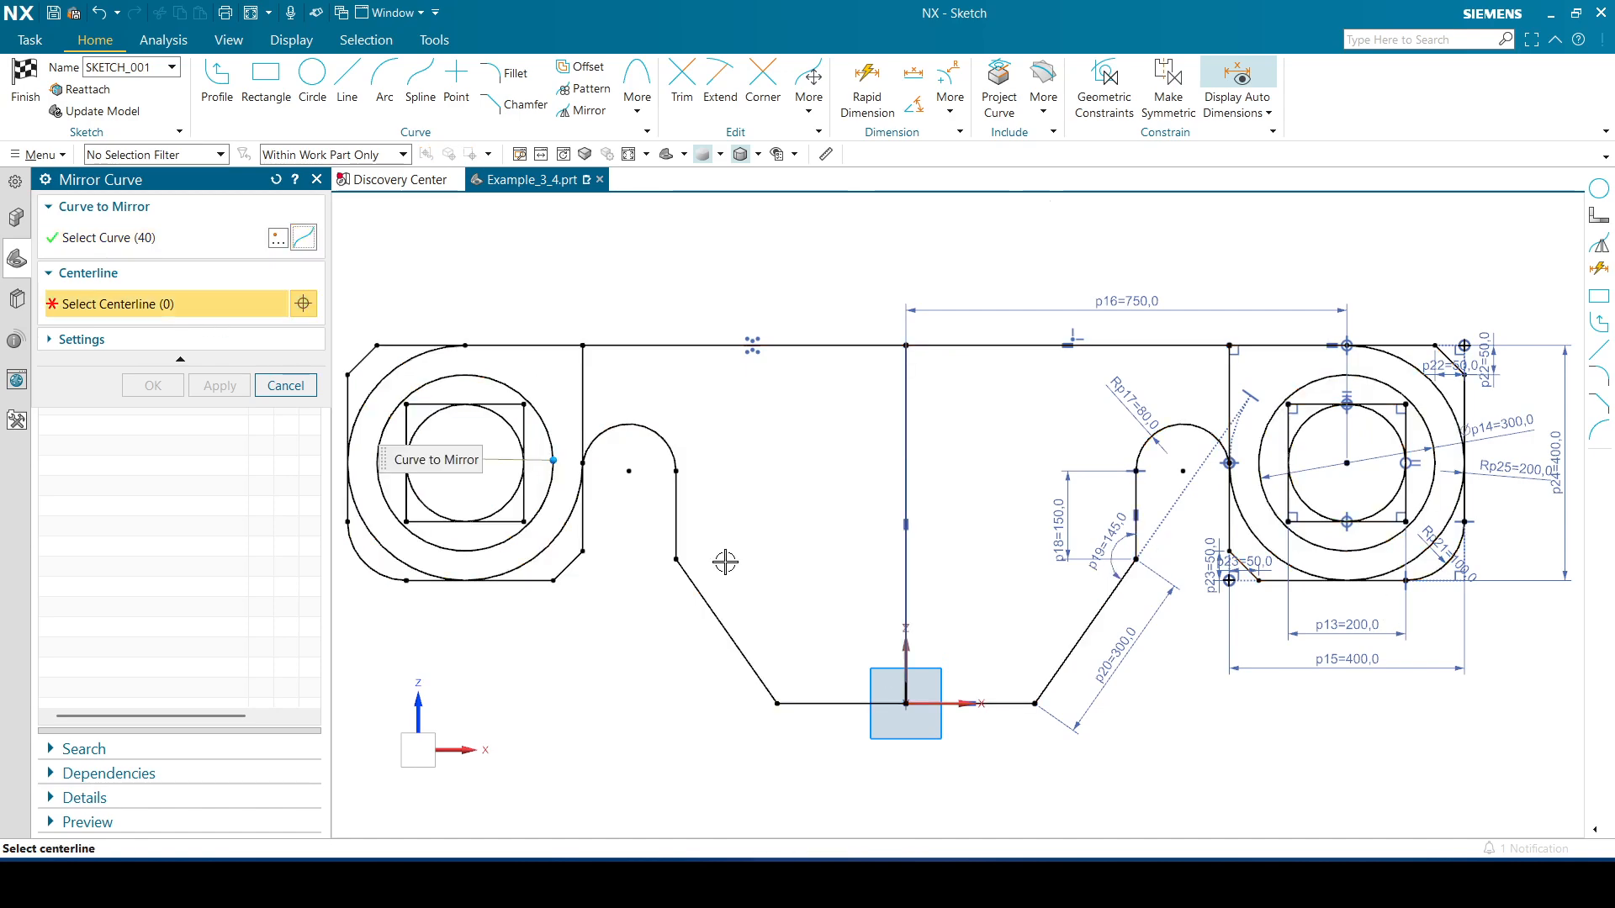
pyautogui.click(958, 703)
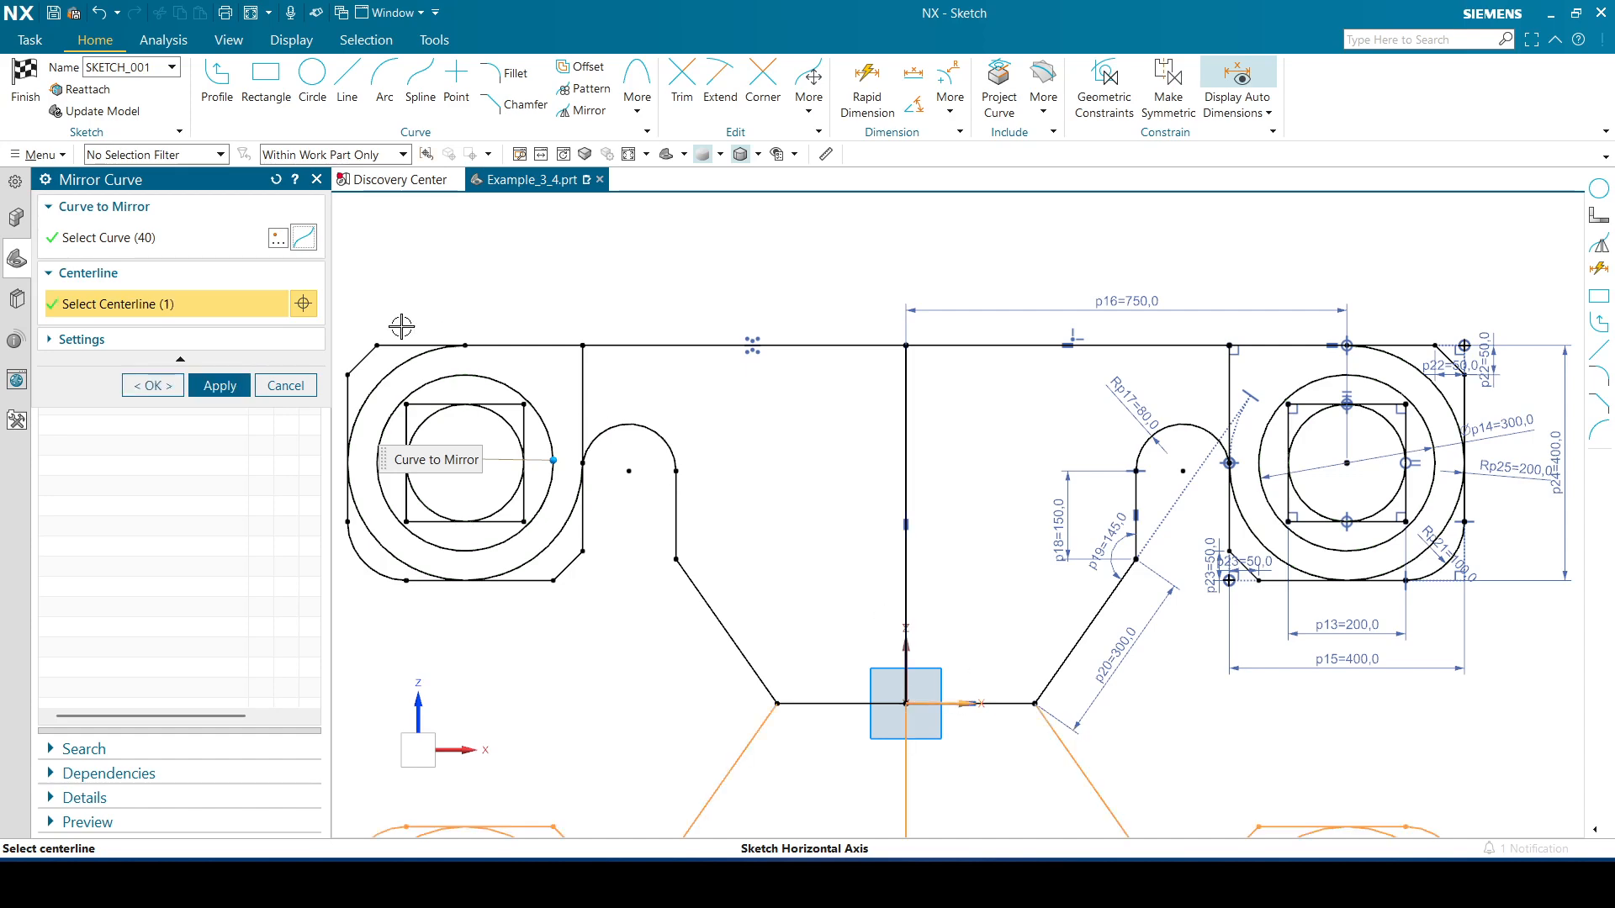
pyautogui.click(160, 387)
# Finish the sketch and orient the view to show the whole plate sketch face-on
pyautogui.click(629, 154)
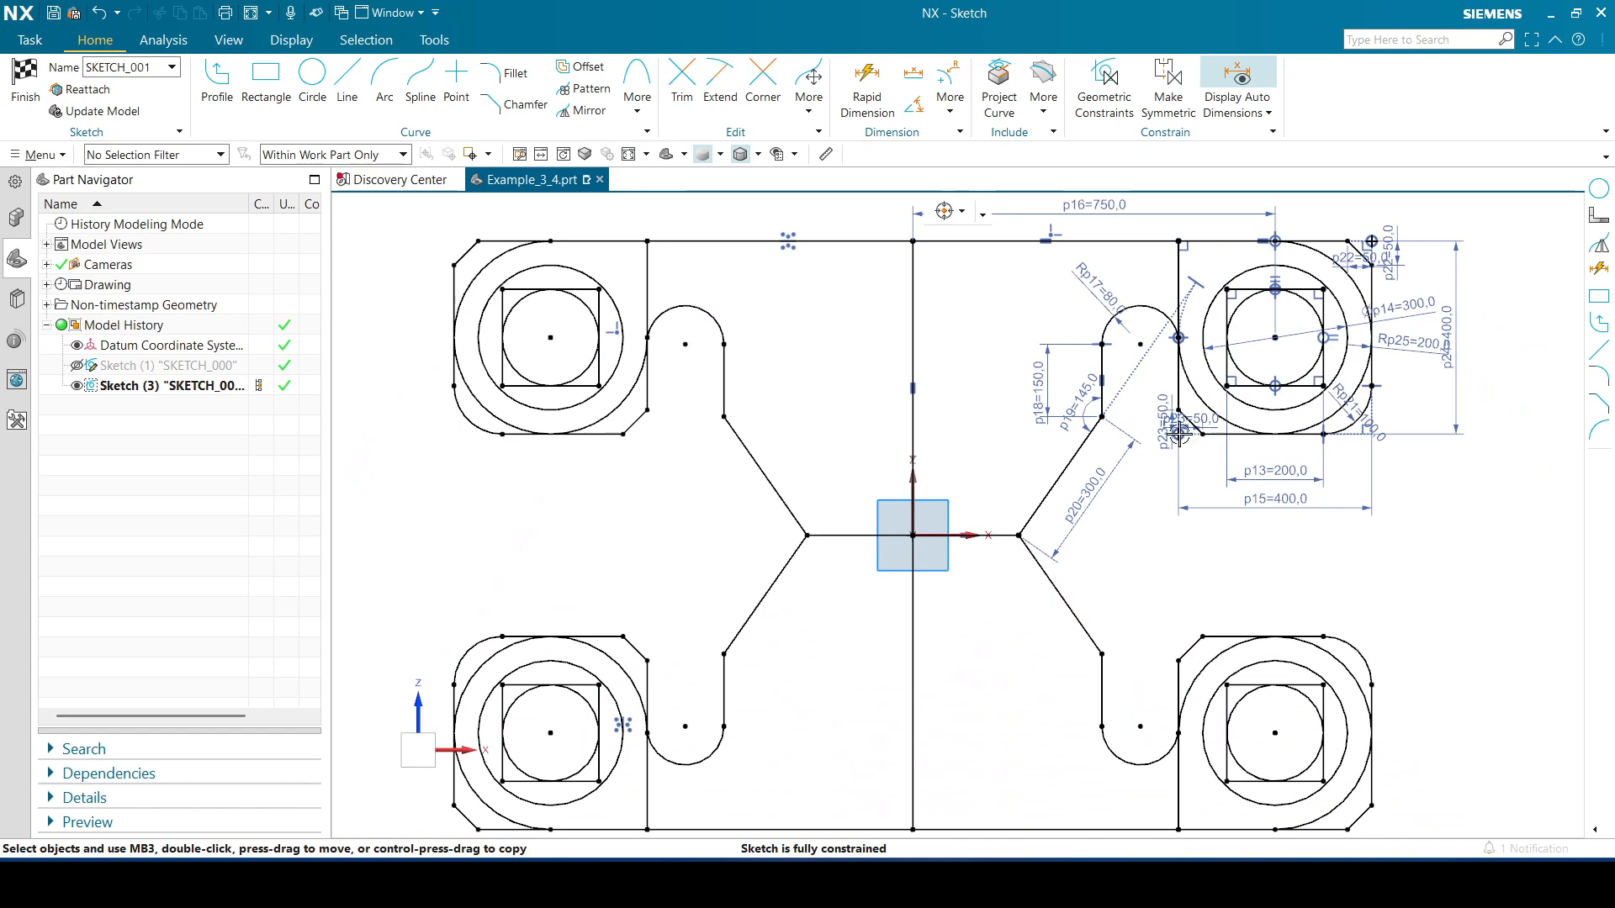
pyautogui.click(25, 85)
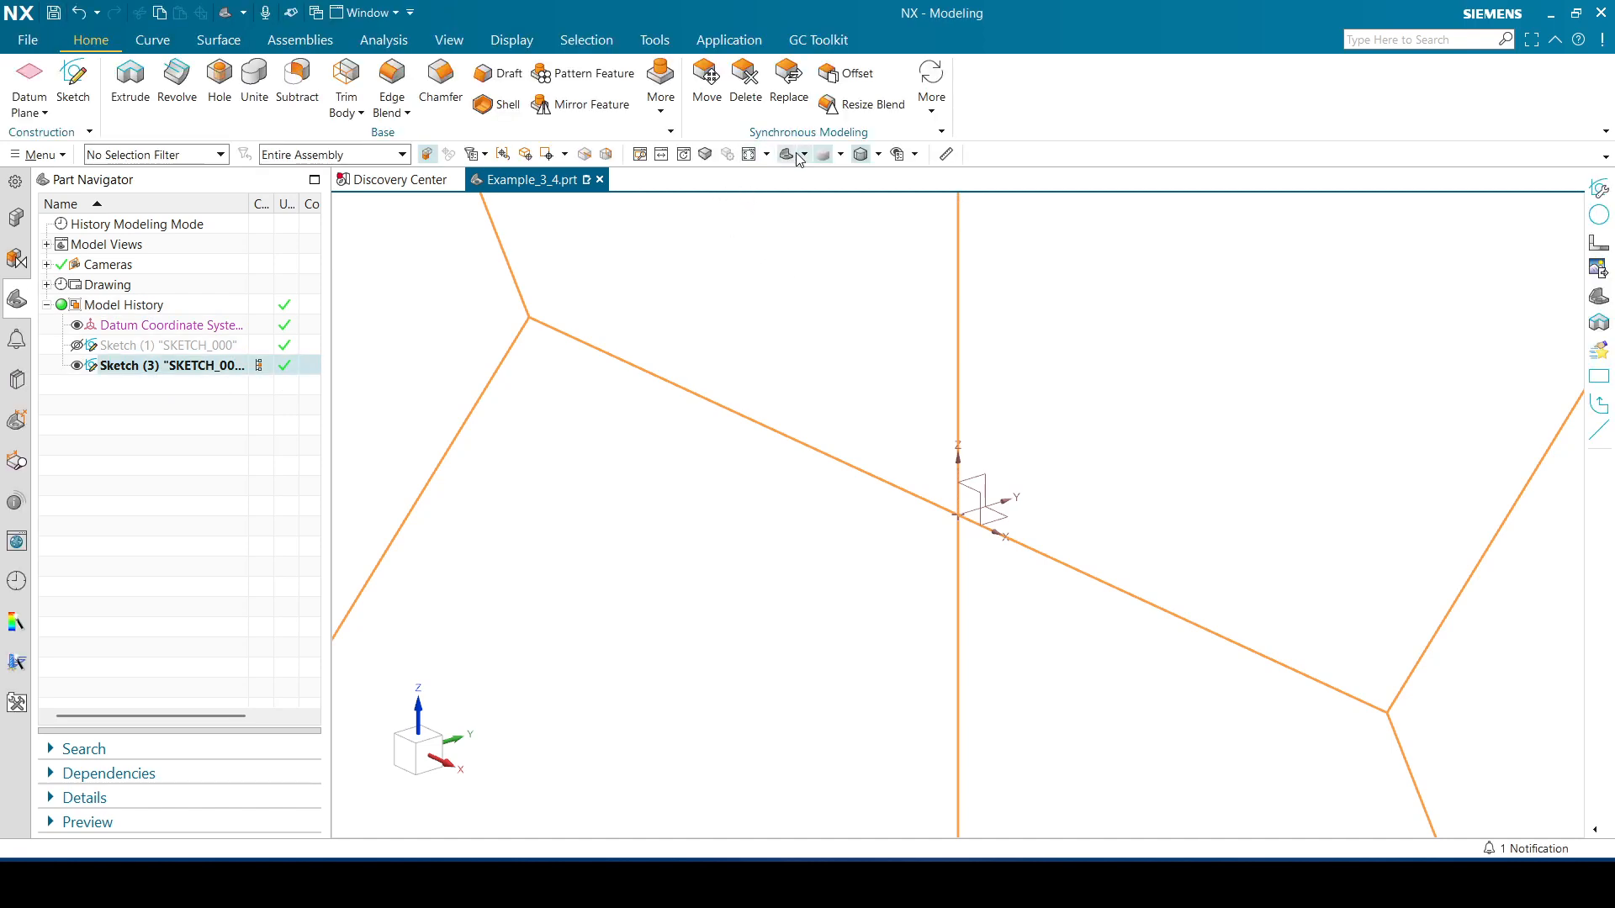
pyautogui.click(803, 154)
pyautogui.click(815, 189)
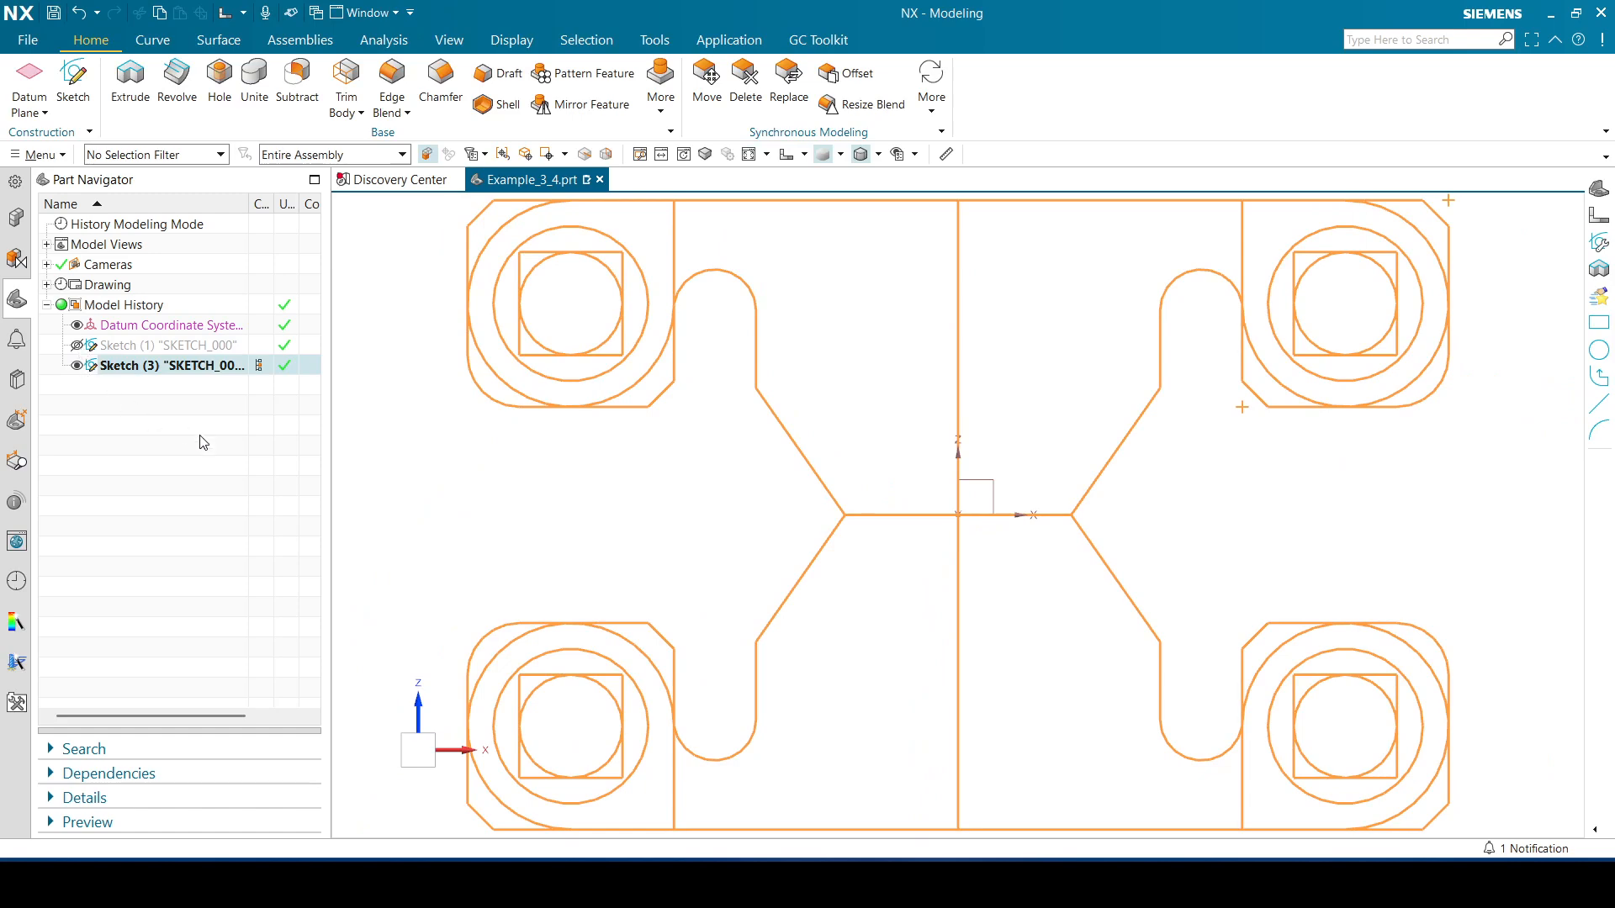
pyautogui.press('Escape')
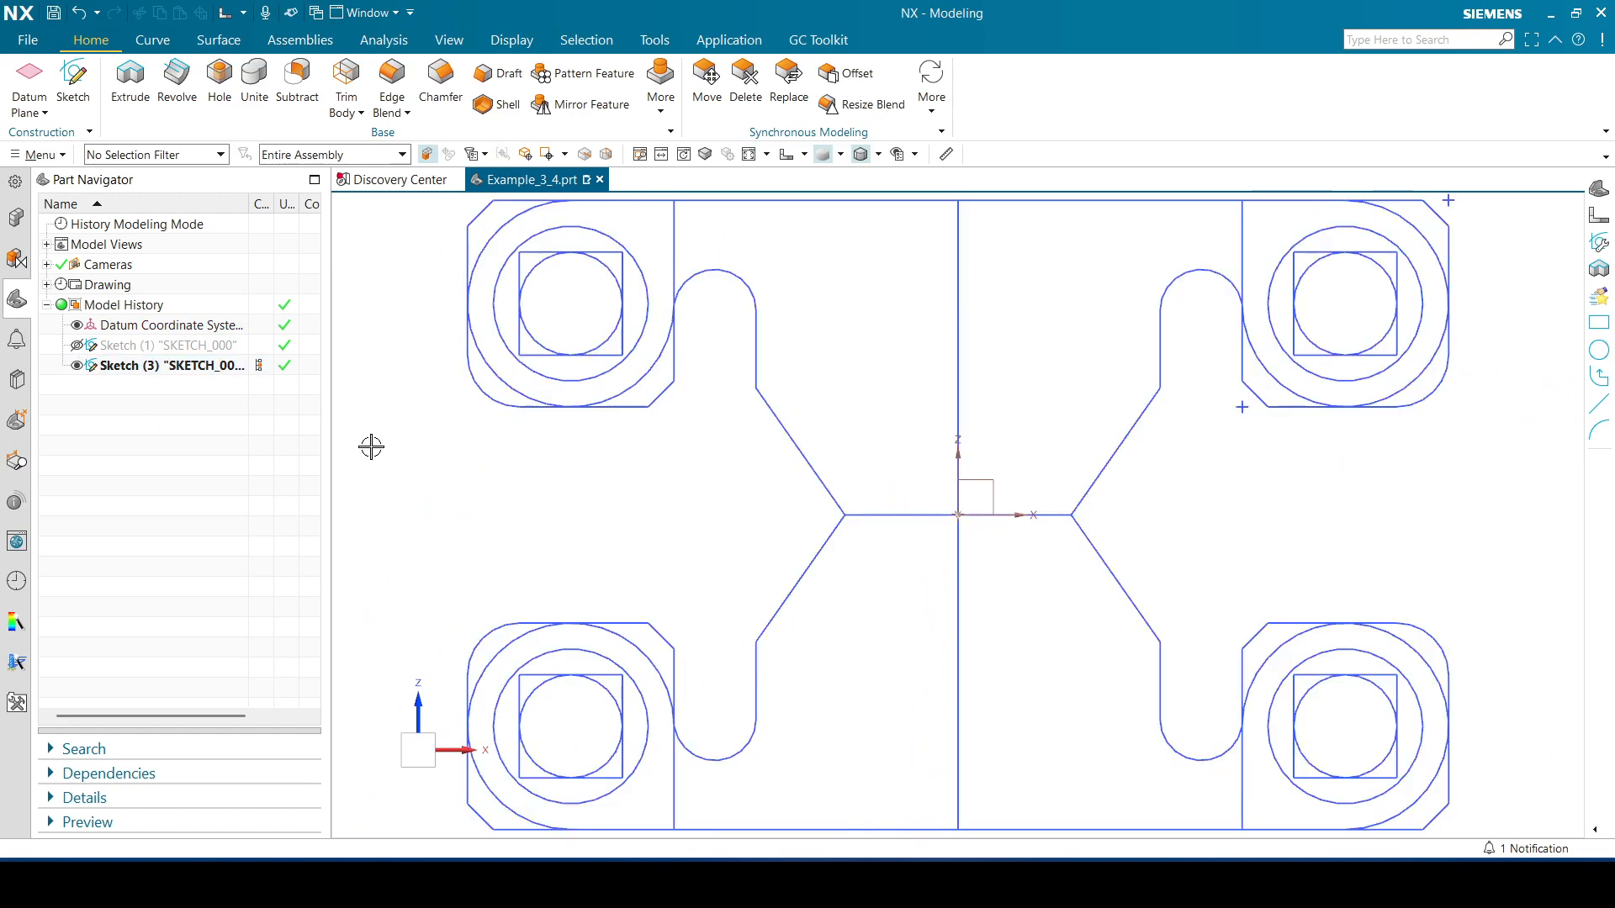
# Toggle the visibility of the two sketches in the model history to compare them
pyautogui.click(78, 346)
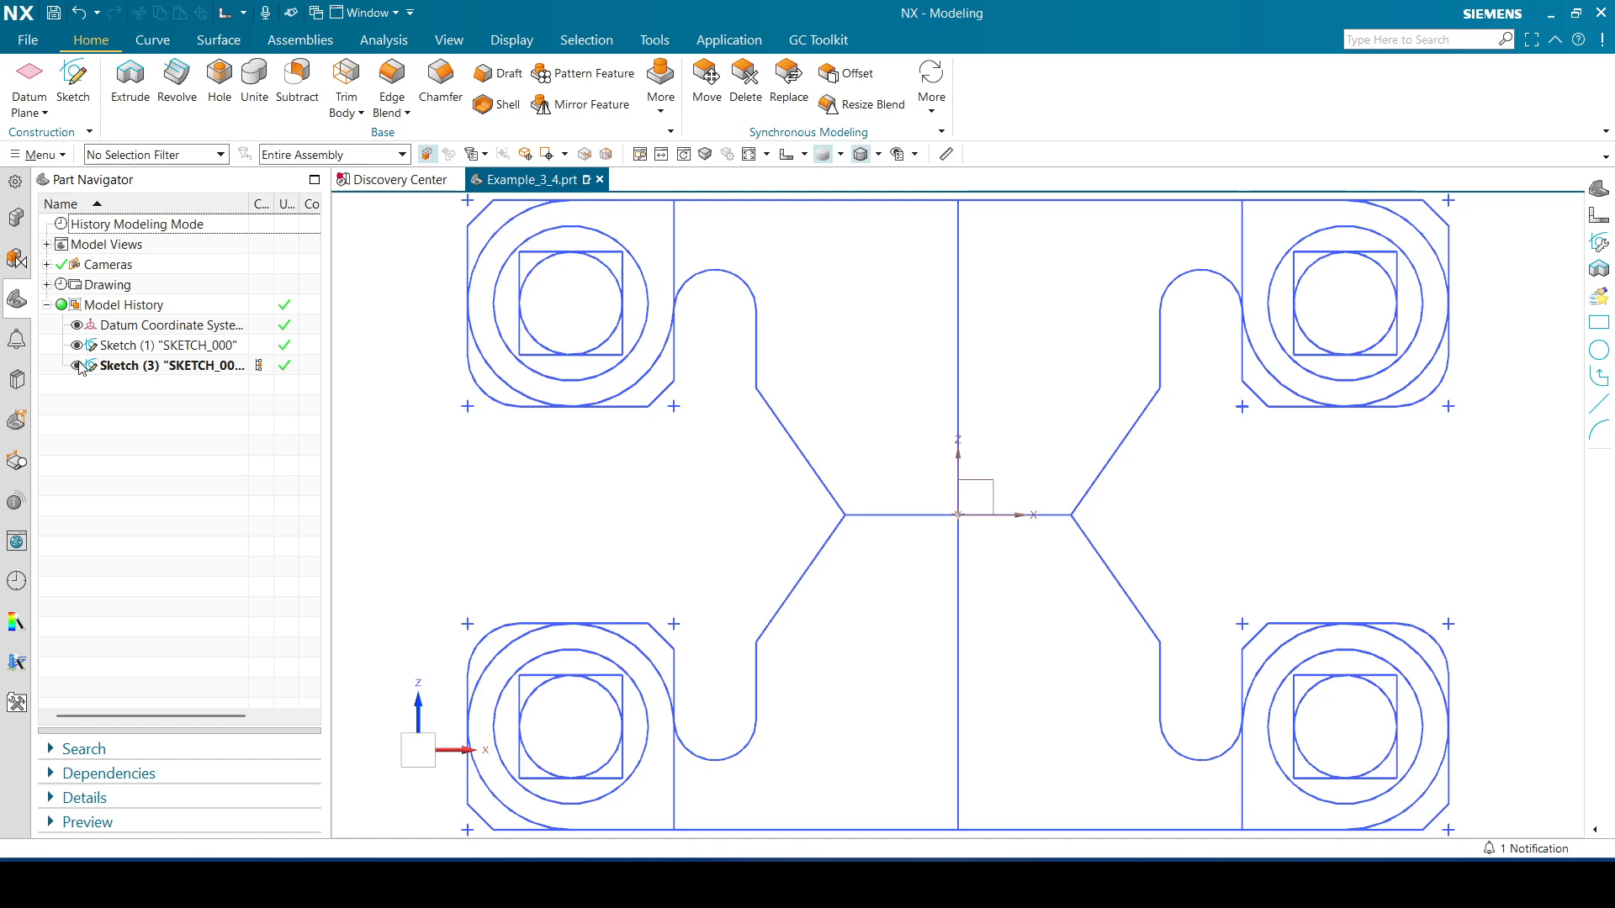
pyautogui.click(78, 366)
pyautogui.click(78, 366)
pyautogui.click(78, 345)
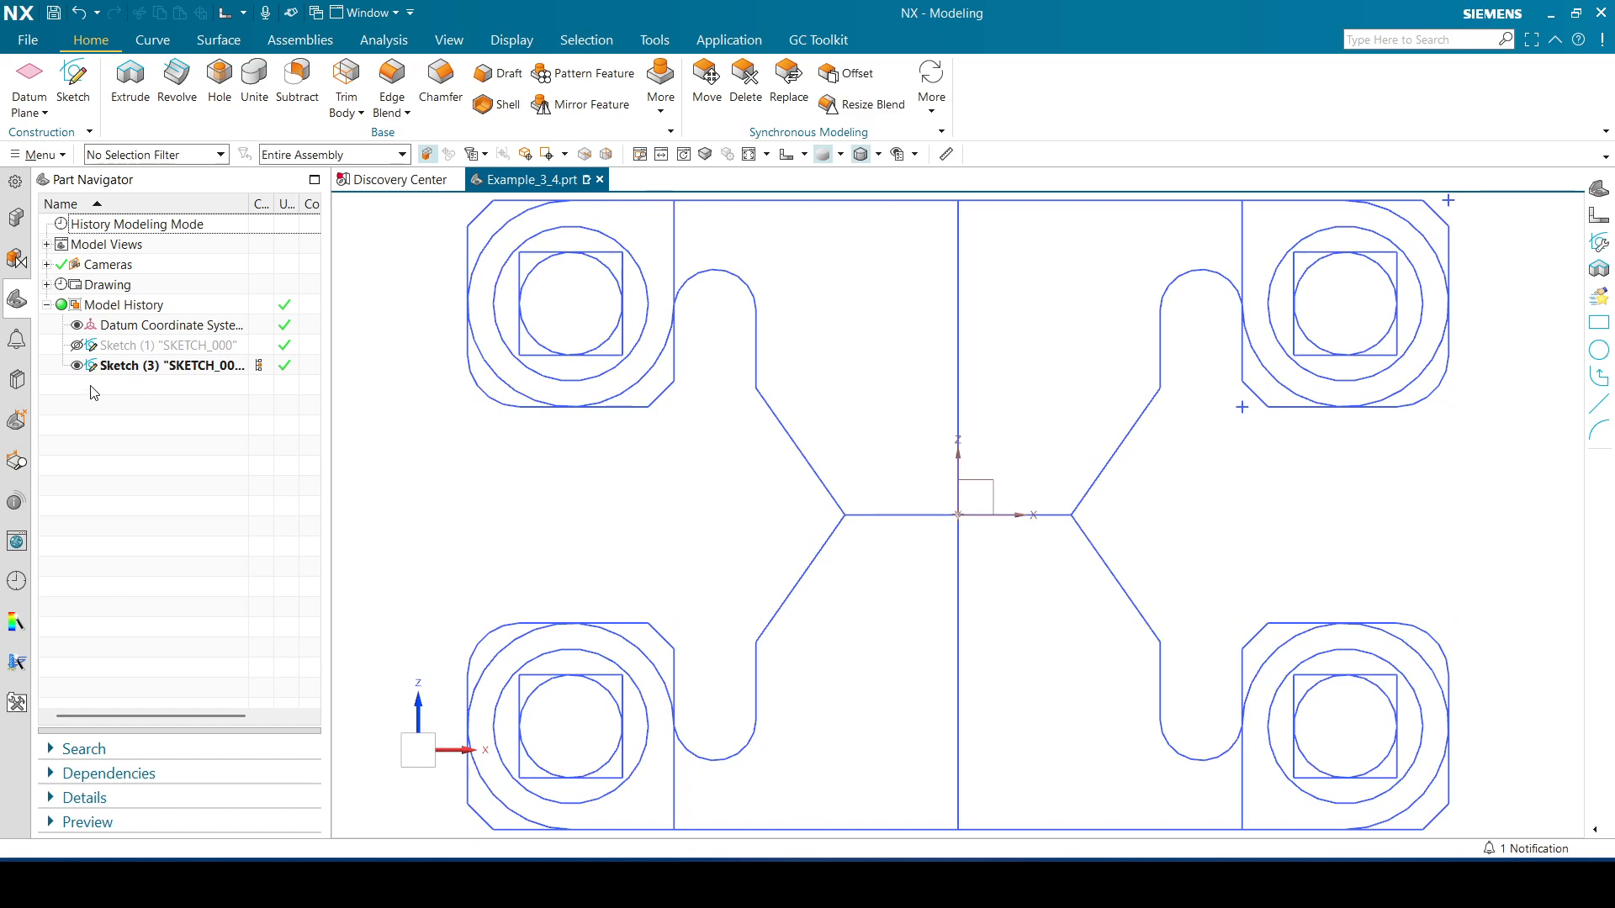
pyautogui.click(77, 367)
pyautogui.click(77, 367)
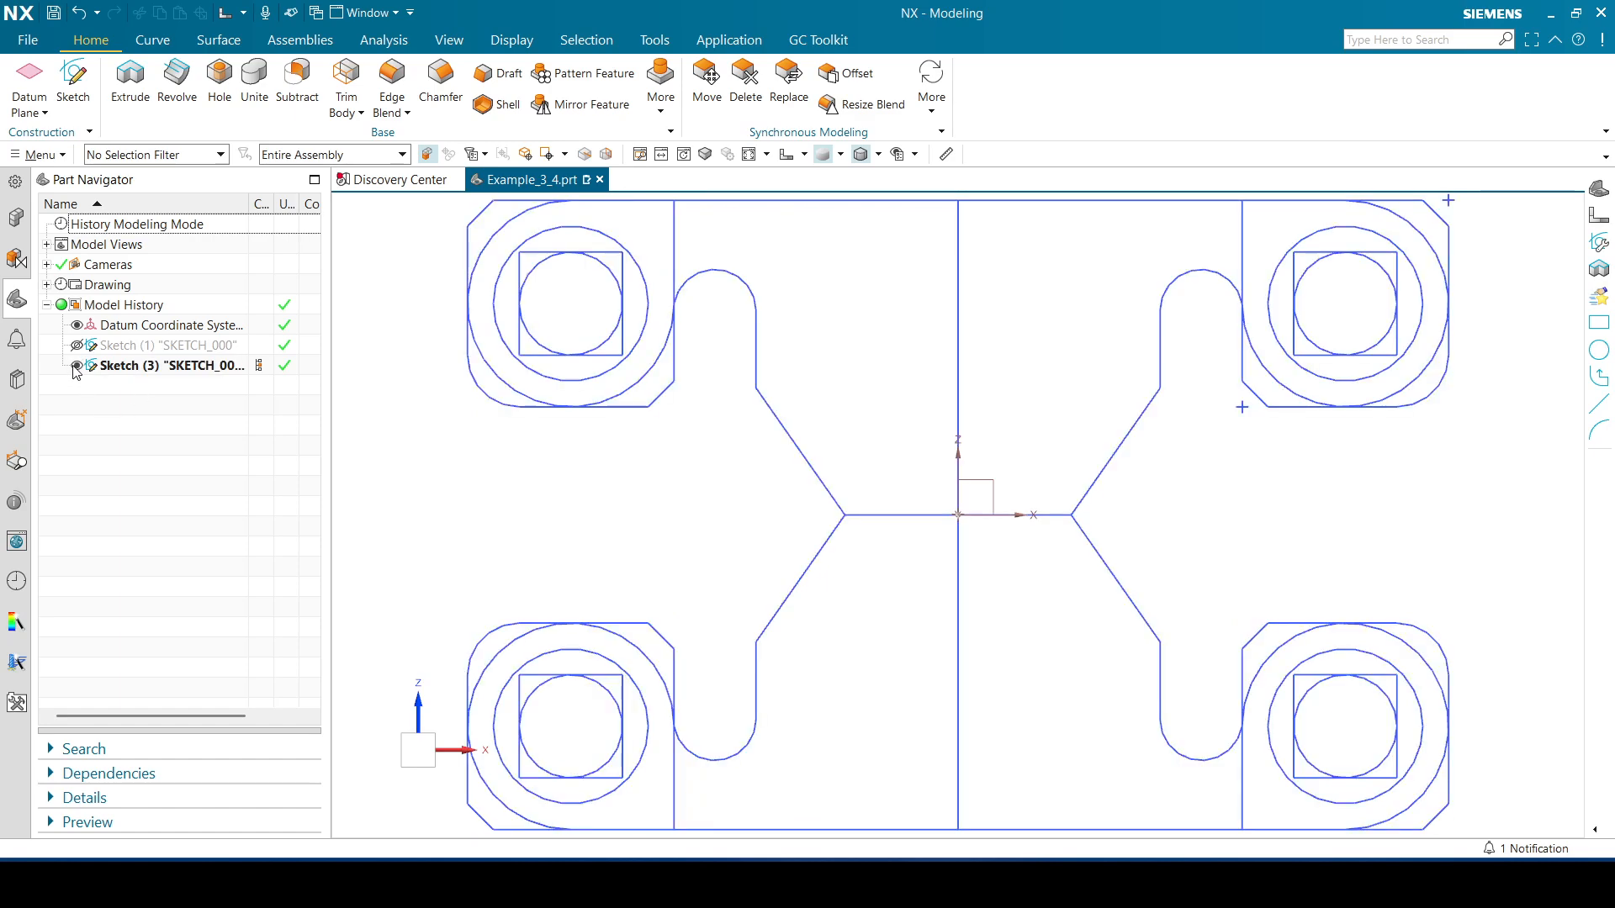